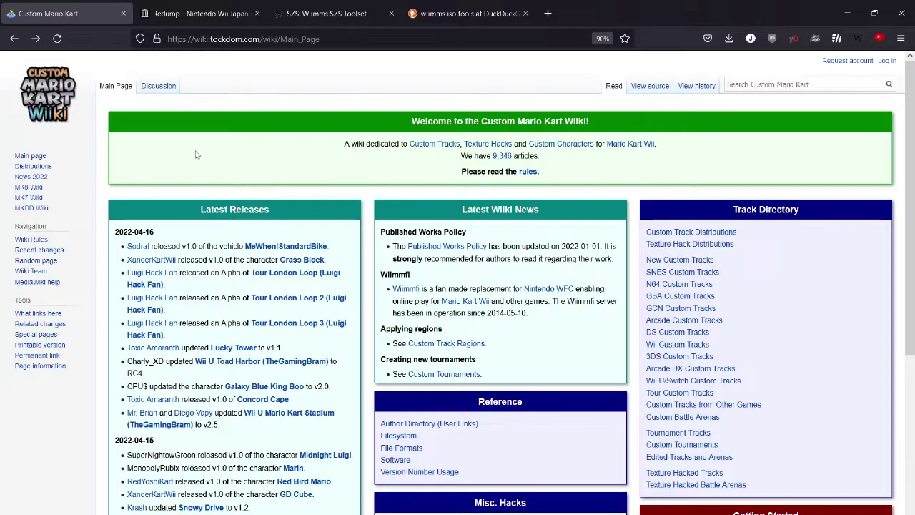
# Switch to the Redump Nintendo Wii Japan archive tab and browse the top of its 7Z file list
pyautogui.hotkey('ctrl', 'Tab')
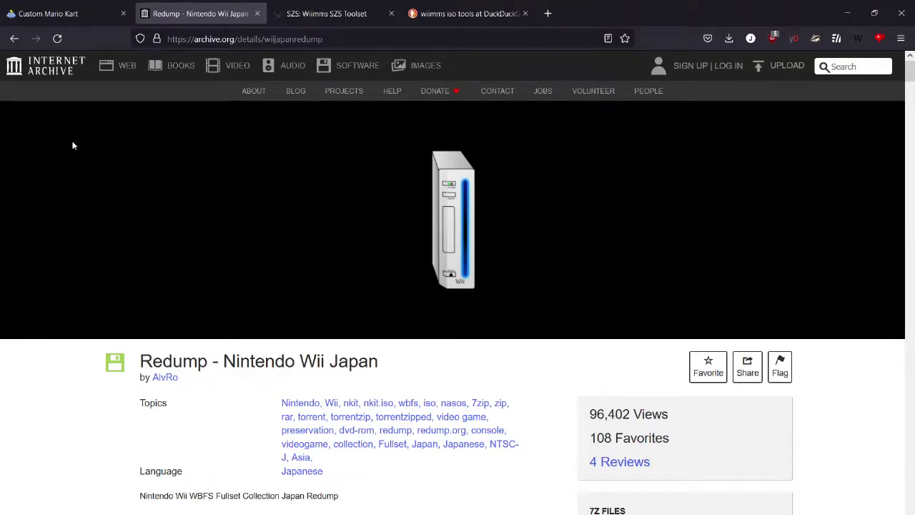
pyautogui.scroll(-1, 188, 273)
pyautogui.scroll(-1, 188, 273)
pyautogui.scroll(-1, 185, 303)
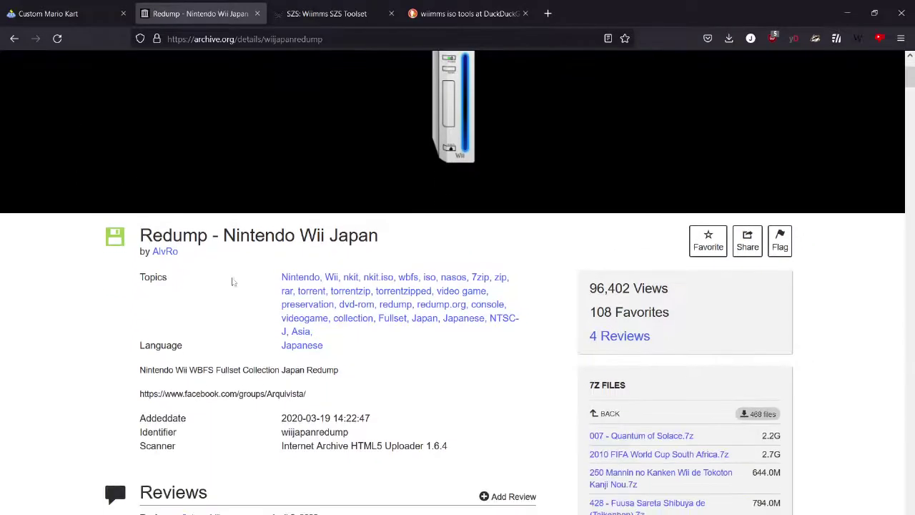
pyautogui.moveTo(389, 235); pyautogui.dragTo(118, 243)
pyautogui.click(81, 257)
# Scroll through the 7Z FILES list down to Mario Kart Wii.7z
pyautogui.scroll(-2, 78, 291)
pyautogui.scroll(-2, 77, 291)
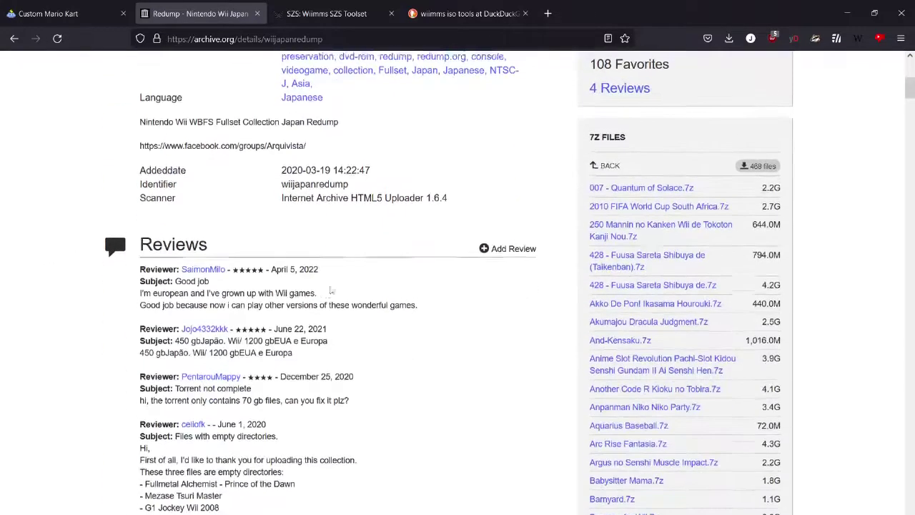
pyautogui.scroll(4, 286, 291)
pyautogui.scroll(-5, 603, 296)
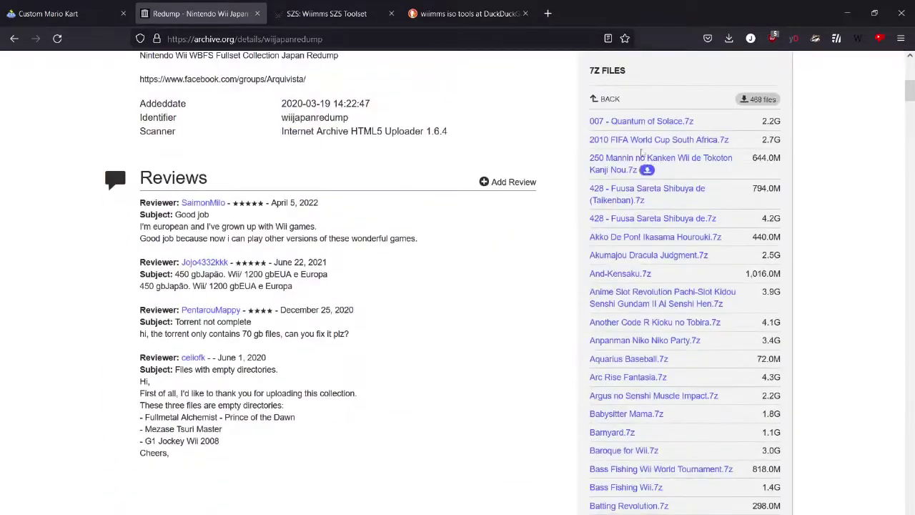
pyautogui.scroll(-7, 488, 376)
pyautogui.scroll(-18, 488, 377)
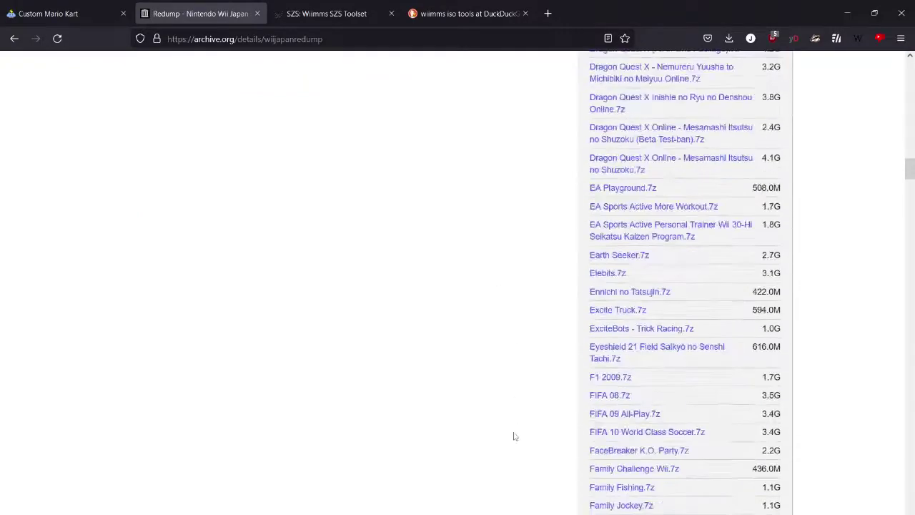
pyautogui.scroll(-16, 514, 309)
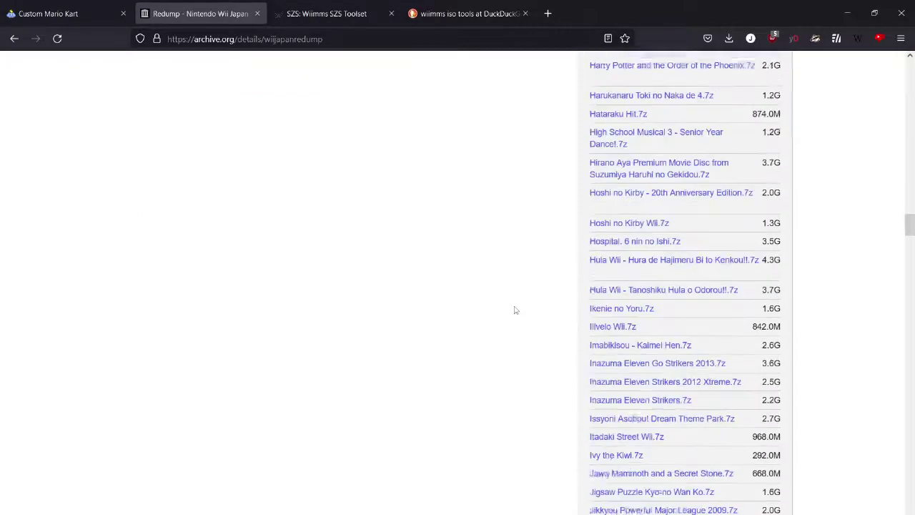
pyautogui.scroll(-16, 529, 315)
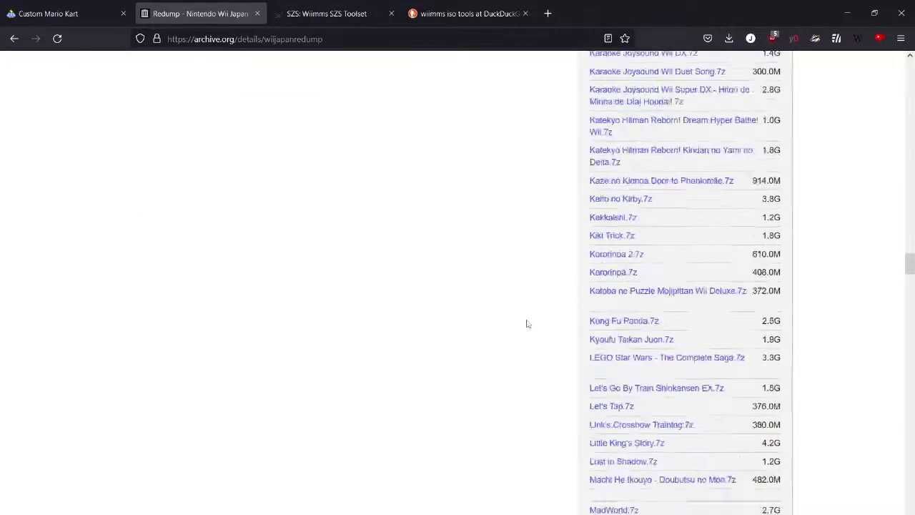
pyautogui.scroll(-4, 528, 322)
pyautogui.scroll(5, 527, 318)
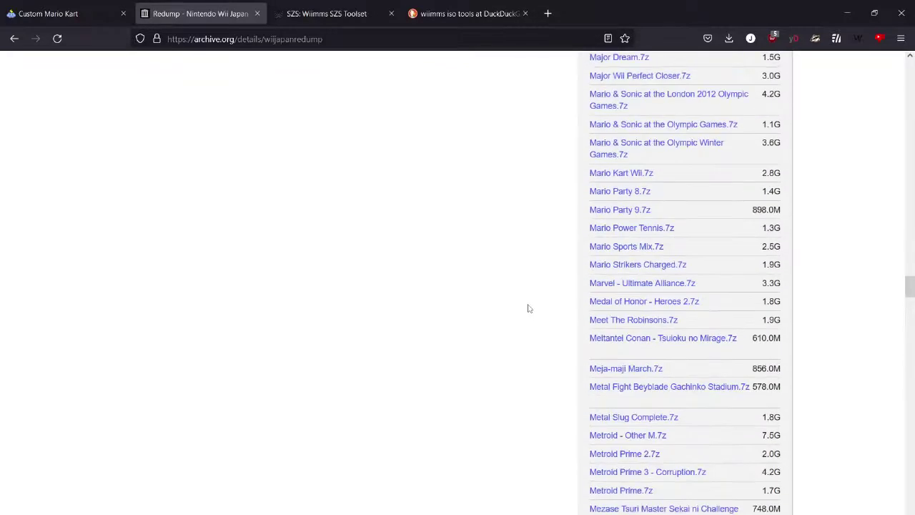
pyautogui.moveTo(655, 177)
# Open the WIT: Wiimms ISO Tools search result, glancing briefly at the Wiimms SZS Toolset page
pyautogui.click(428, 8)
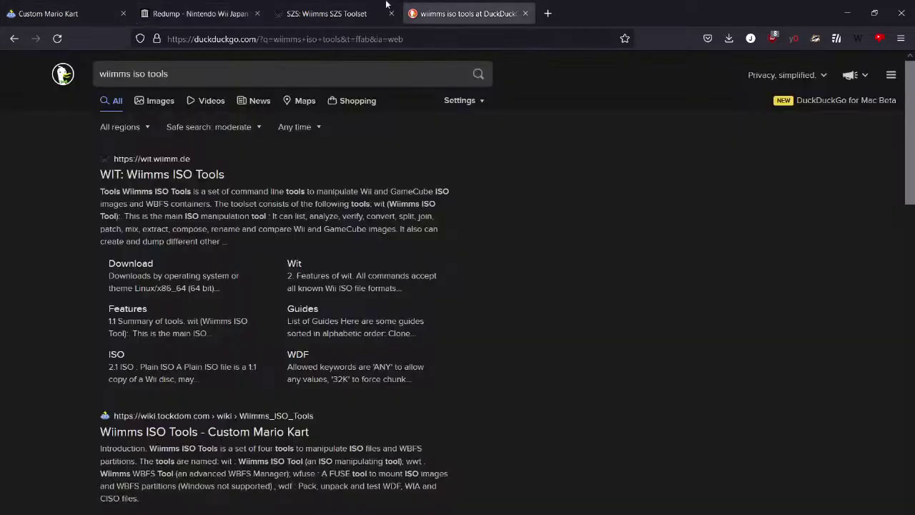
pyautogui.click(166, 174)
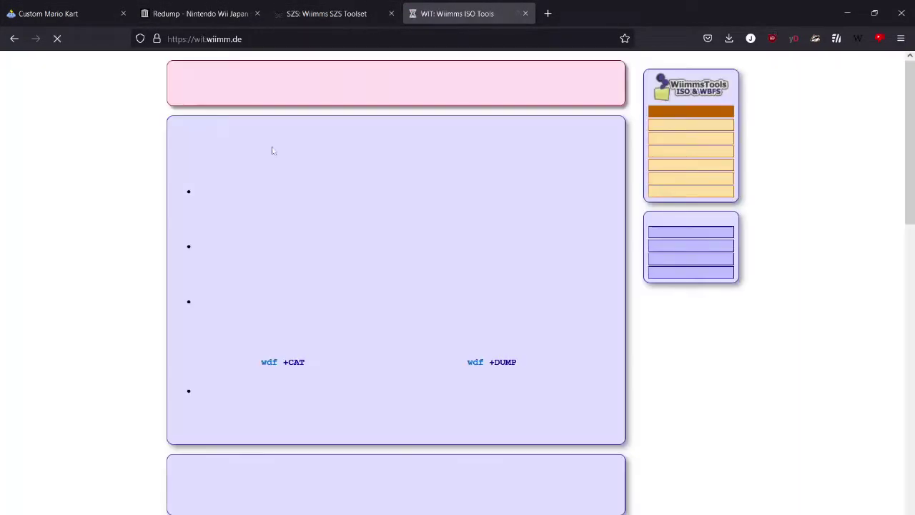
pyautogui.click(332, 12)
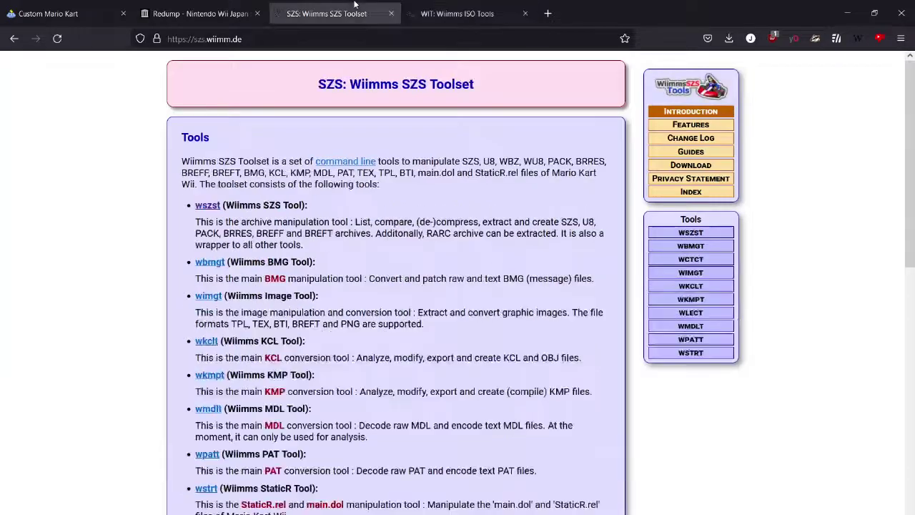
pyautogui.click(422, 17)
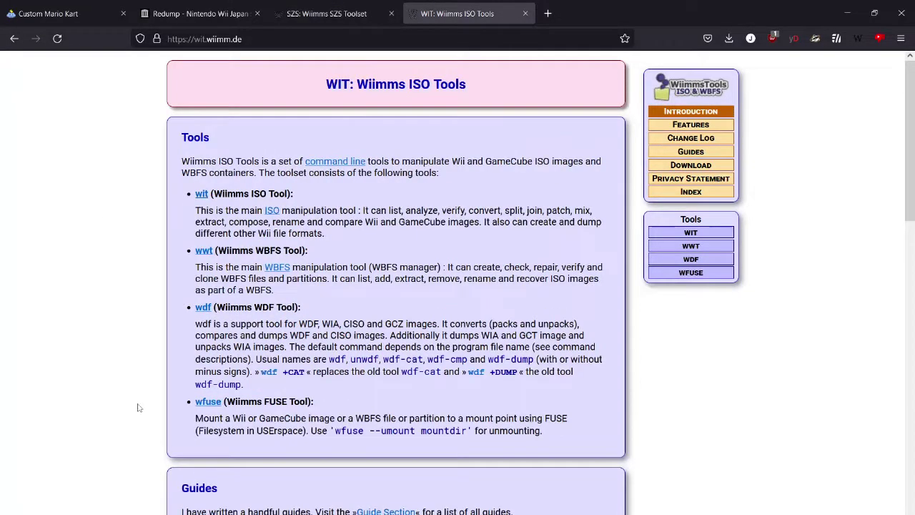
# Launch the top system-search match for 'cm', which opens the Camera app
pyautogui.hotkey('alt', 'space')
pyautogui.write('cm')
pyautogui.press('Return')
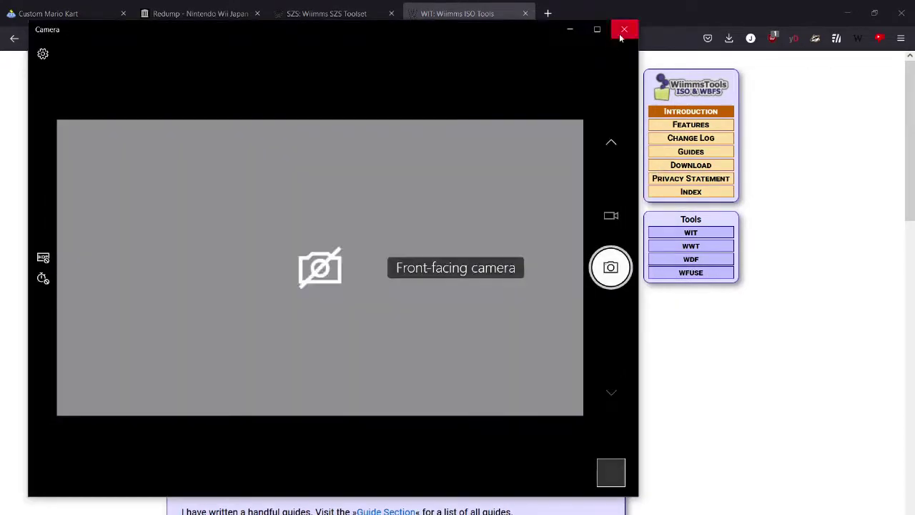
# Close the Camera app and launch Command Prompt via the system search for 'cmd'
pyautogui.click(624, 29)
pyautogui.hotkey('alt', 'space')
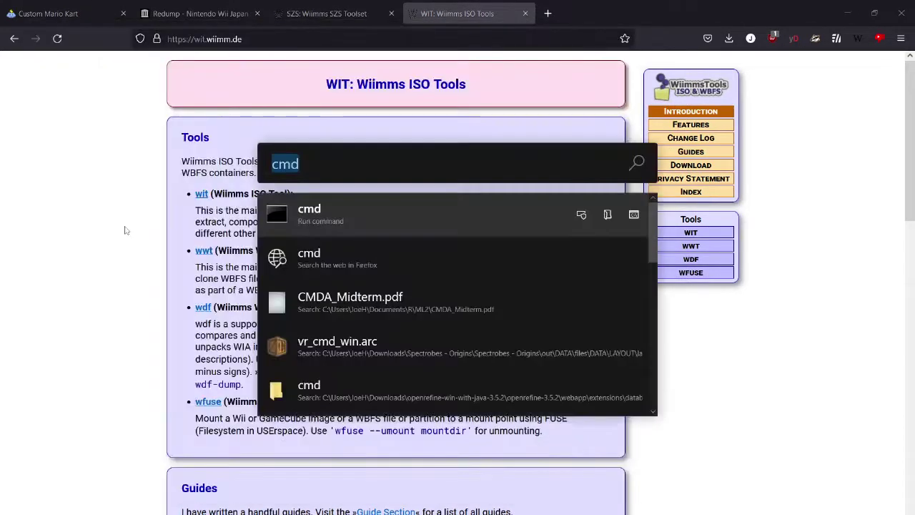
pyautogui.write('cmd')
pyautogui.press('Return')
# Run wit to confirm v3.01a is installed, then begin typing 'wit extract'
pyautogui.write('w')
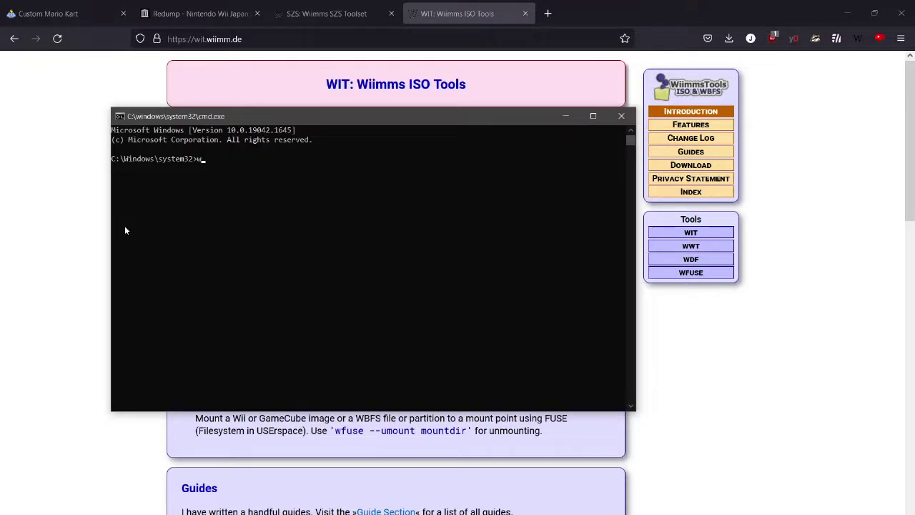
pyautogui.write('it')
pyautogui.press('Return')
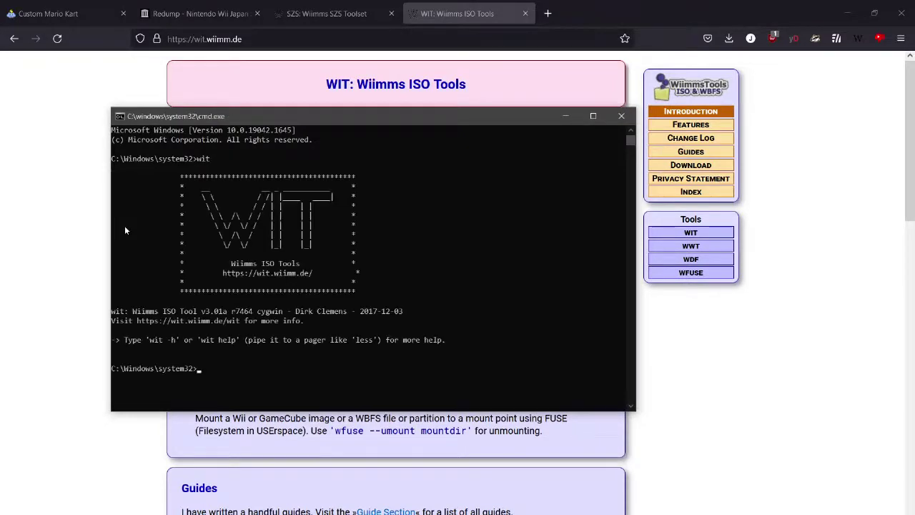
pyautogui.write('wit extract')
# Close Command Prompt and bring up the Custom Mario Kart wiki tab
pyautogui.click(621, 115)
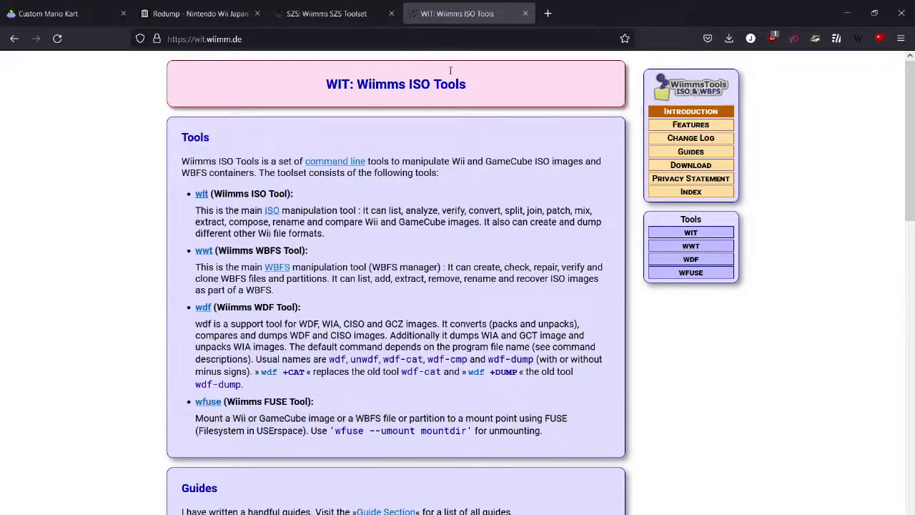
pyautogui.click(69, 6)
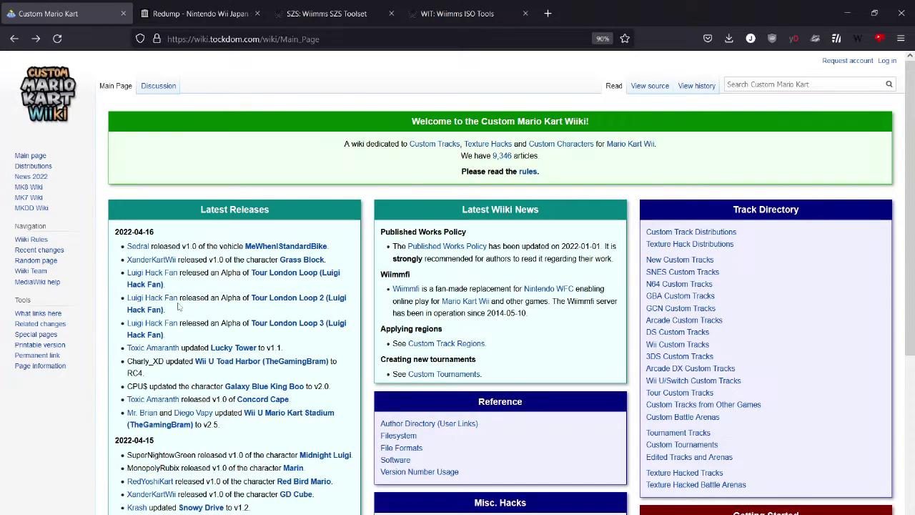
pyautogui.scroll(-4, 180, 307)
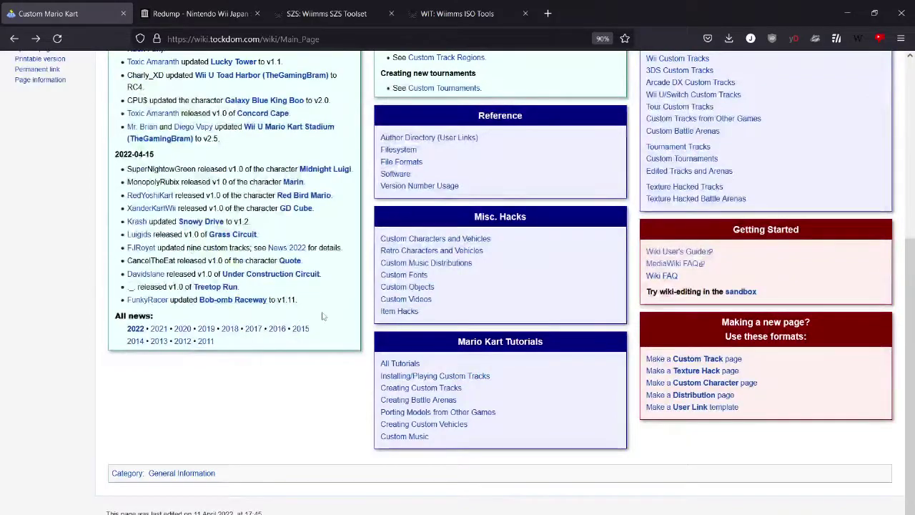
pyautogui.scroll(3, 346, 285)
pyautogui.scroll(1, 345, 284)
# Search the wiki for 'TL', then return to the Main Page and scroll down
pyautogui.click(745, 83)
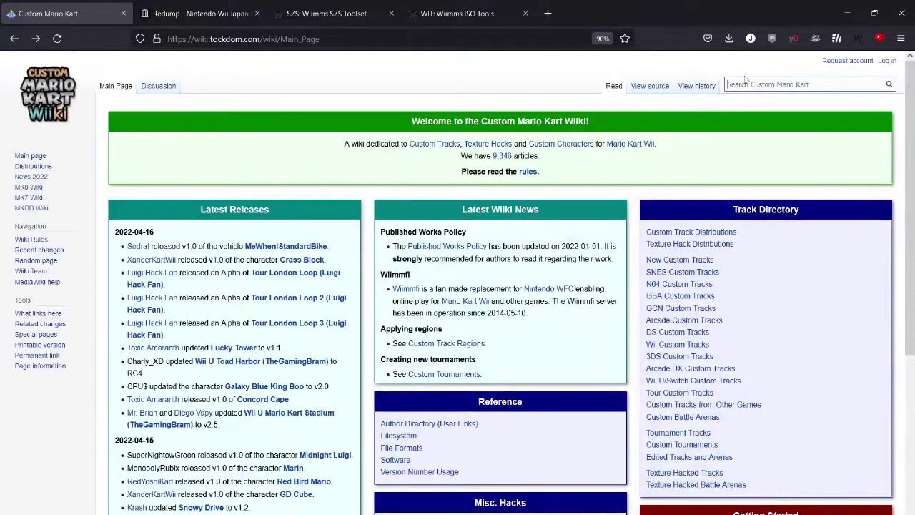
pyautogui.write('TL')
pyautogui.press('Return')
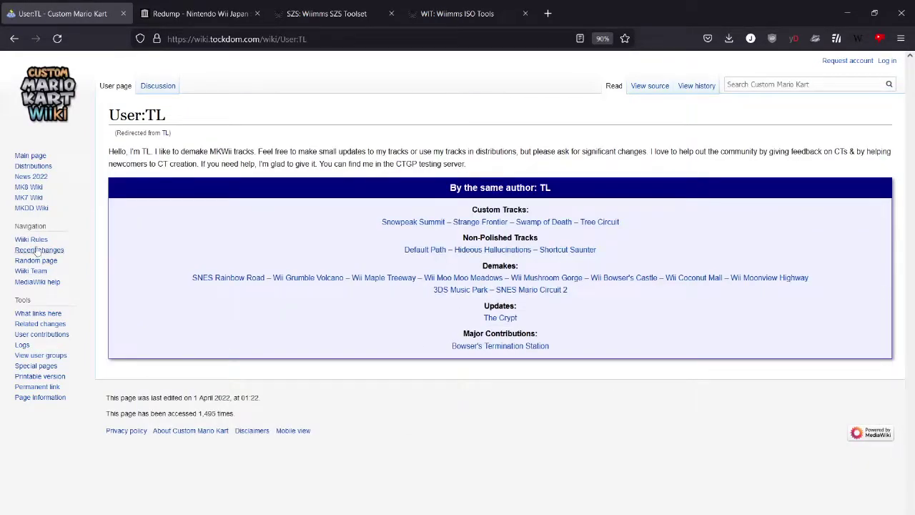
pyautogui.click(62, 96)
pyautogui.scroll(-2, 504, 346)
pyautogui.scroll(-4, 504, 346)
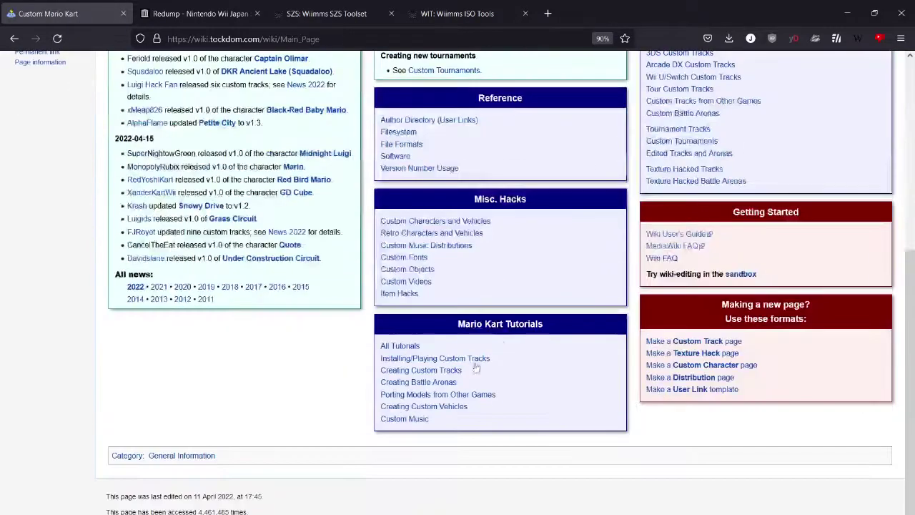
# Open Creating Custom Tracks and read through its SZS overview and Programs and Files list
pyautogui.click(415, 374)
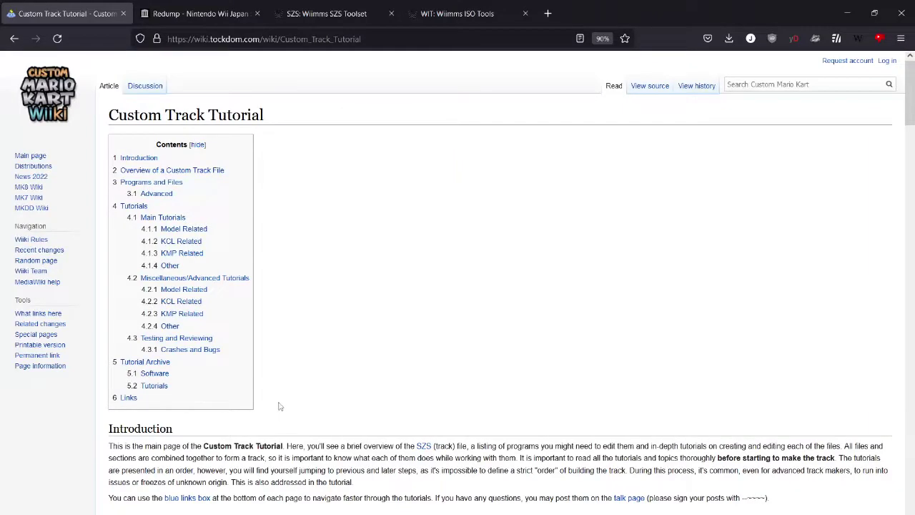
pyautogui.scroll(-5, 288, 351)
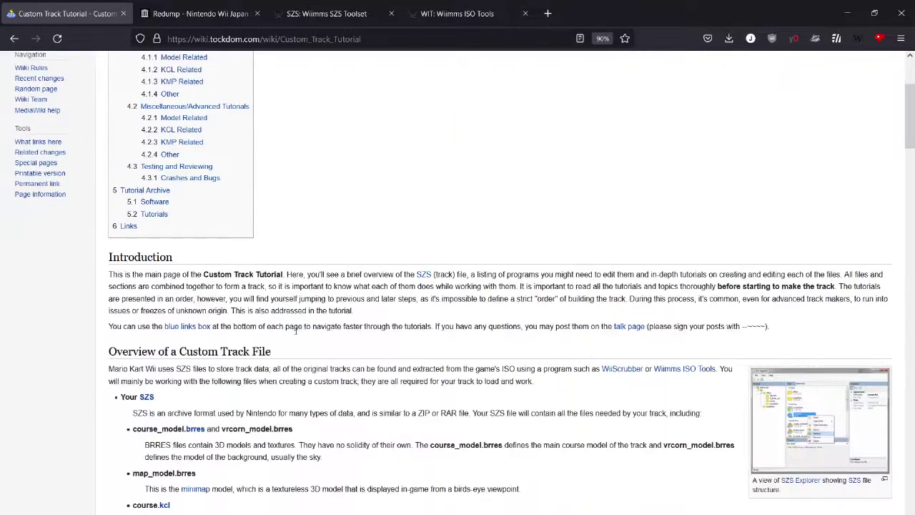
pyautogui.scroll(5, 440, 245)
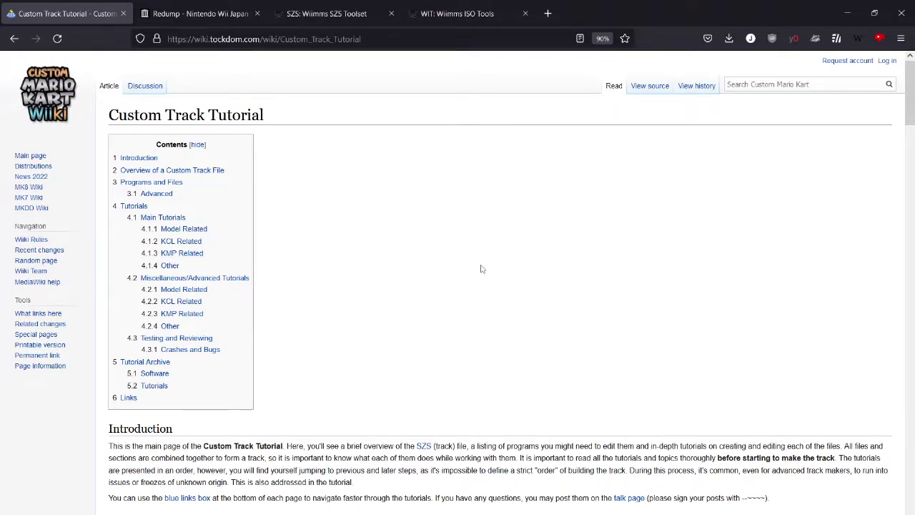
pyautogui.scroll(-5, 488, 264)
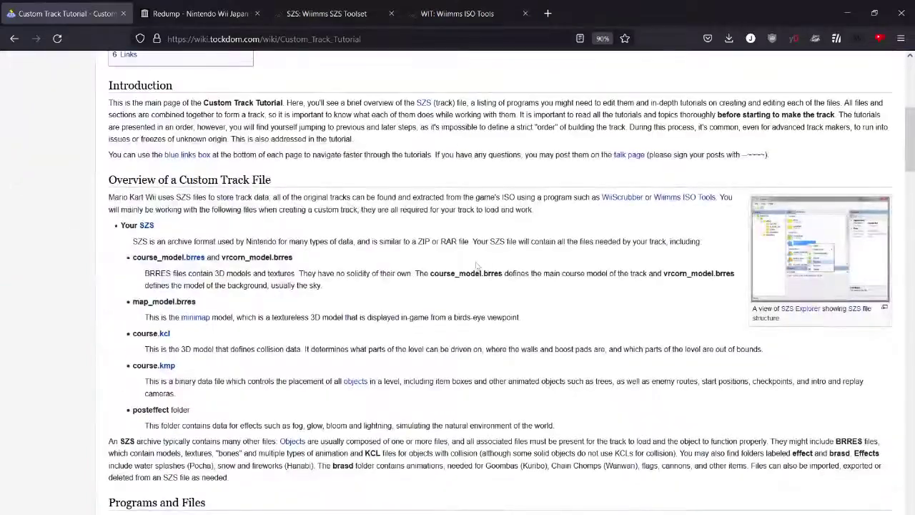
pyautogui.scroll(-1, 207, 310)
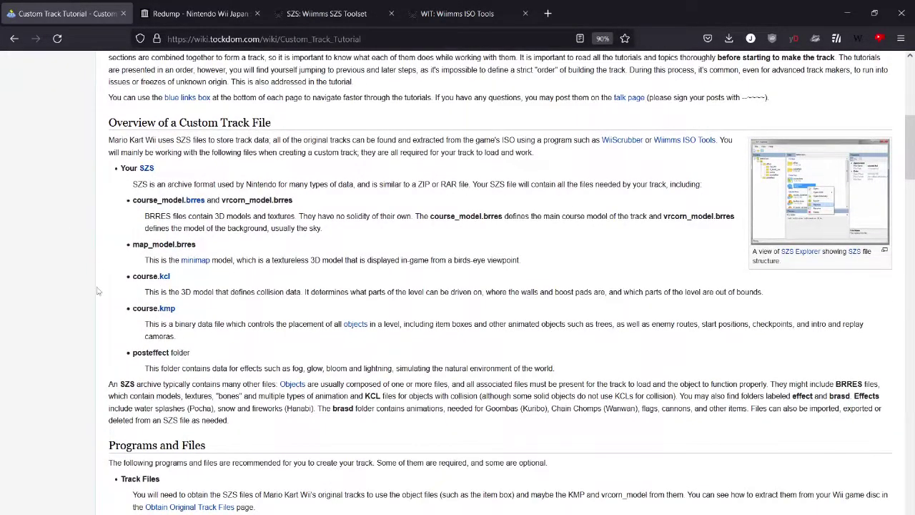
pyautogui.scroll(-3, 89, 290)
pyautogui.scroll(-2, 120, 241)
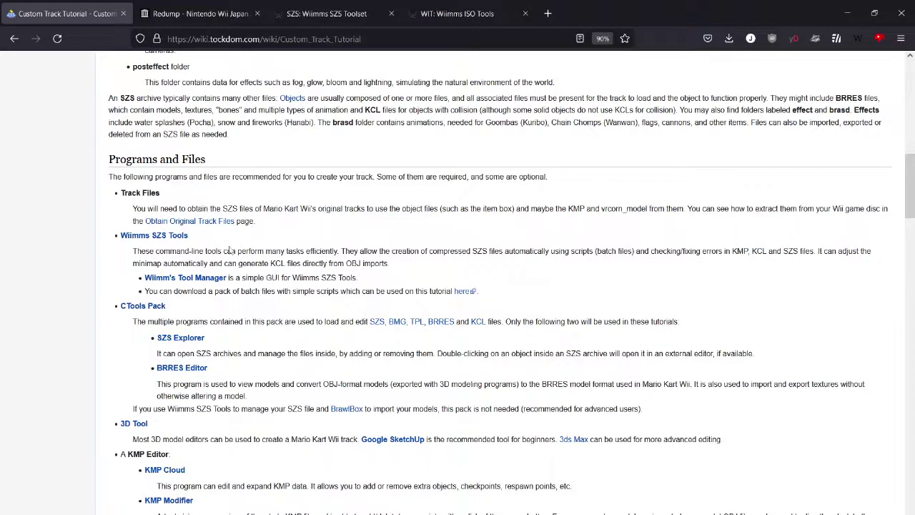
# In a new tab, search DuckDuckGo for 'blender' and open the official blender.org result
pyautogui.click(547, 13)
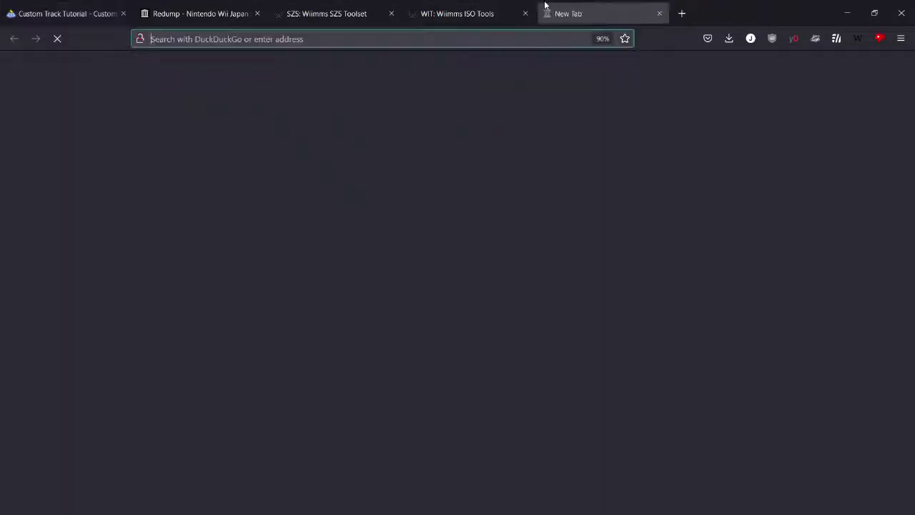
pyautogui.write('ble')
pyautogui.press('Delete')
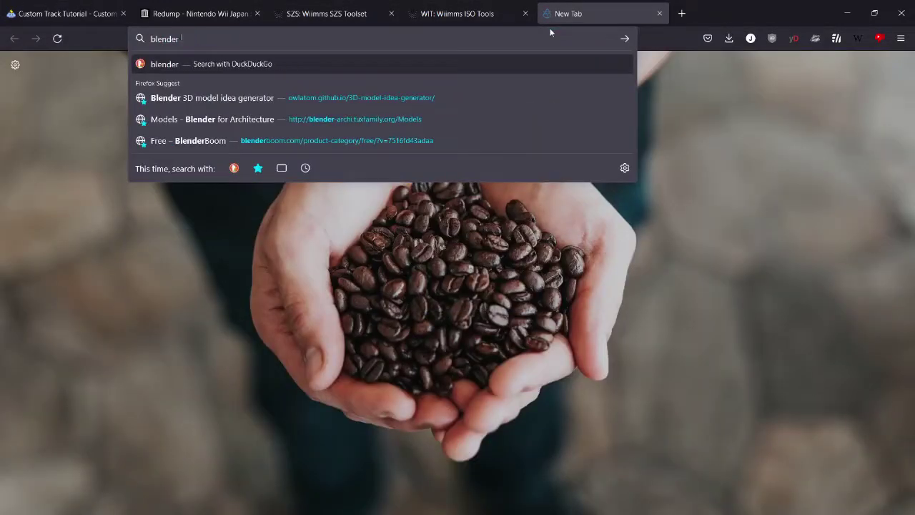
pyautogui.press('Return')
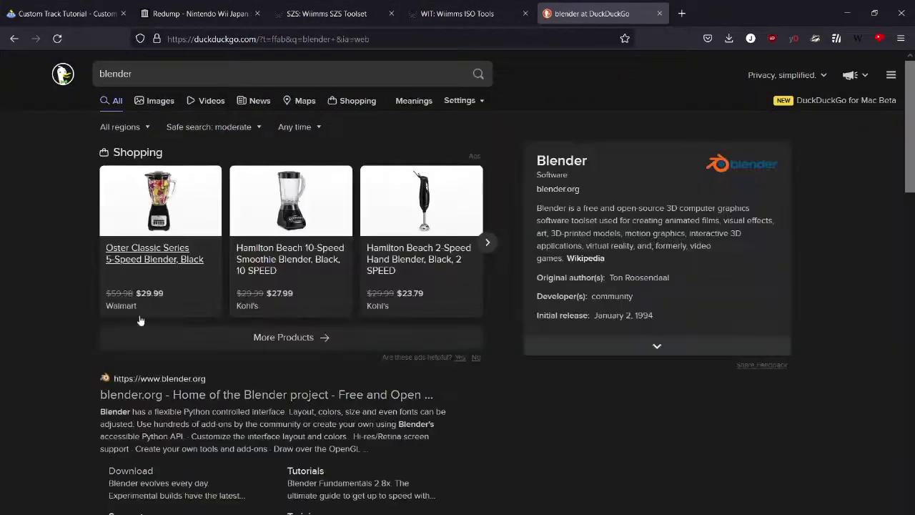
pyautogui.click(125, 334)
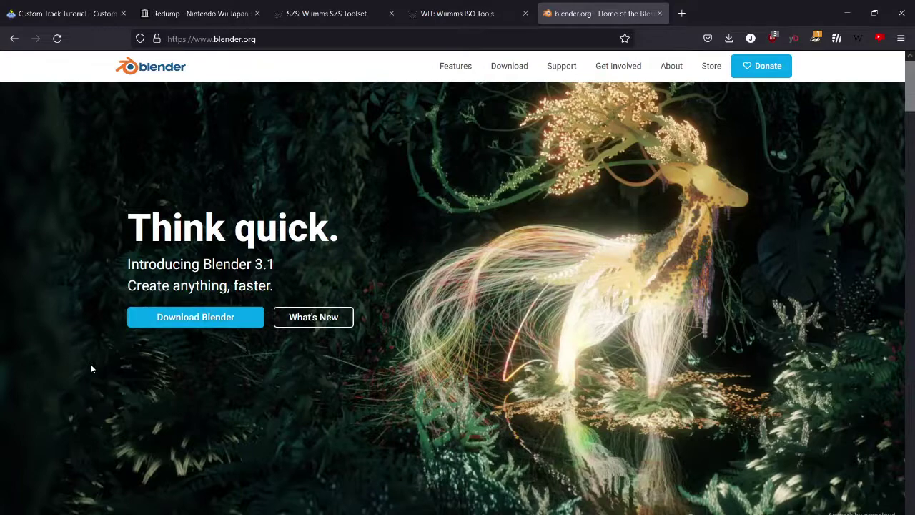
# Launch Blender 3.0 from the 'blender' launcher search and start a New File > General
pyautogui.hotkey('alt', 'space')
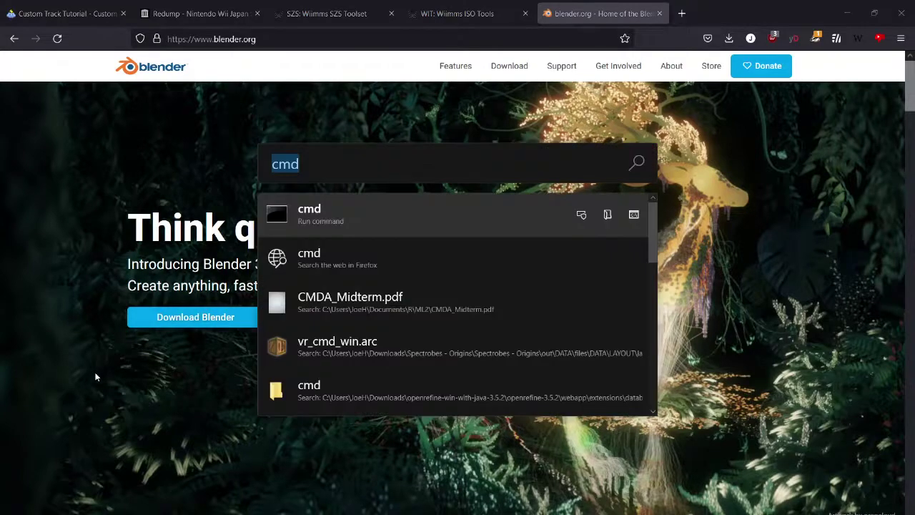
pyautogui.write('blender')
pyautogui.press('Return')
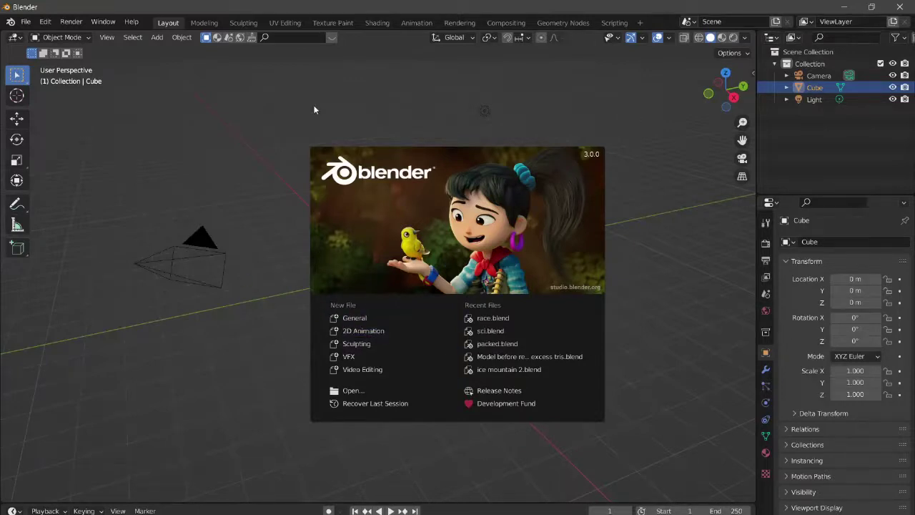
pyautogui.click(351, 319)
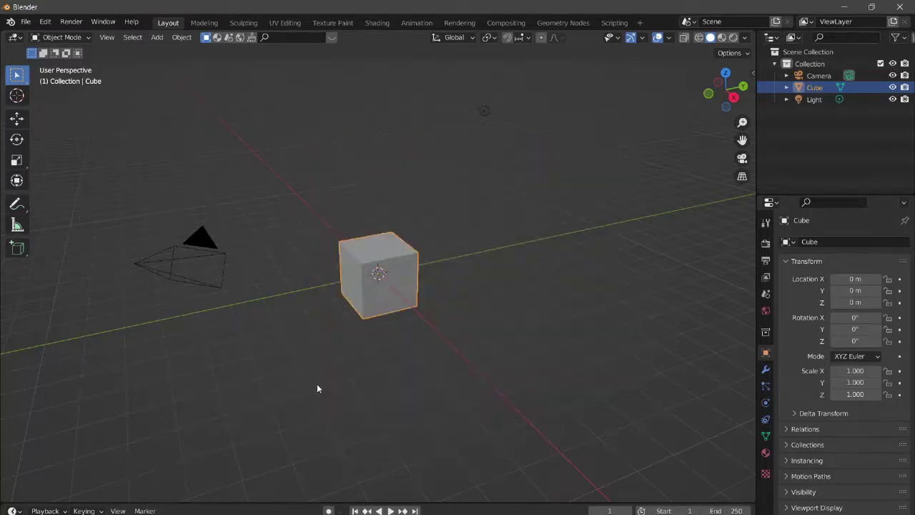
pyautogui.click(319, 381)
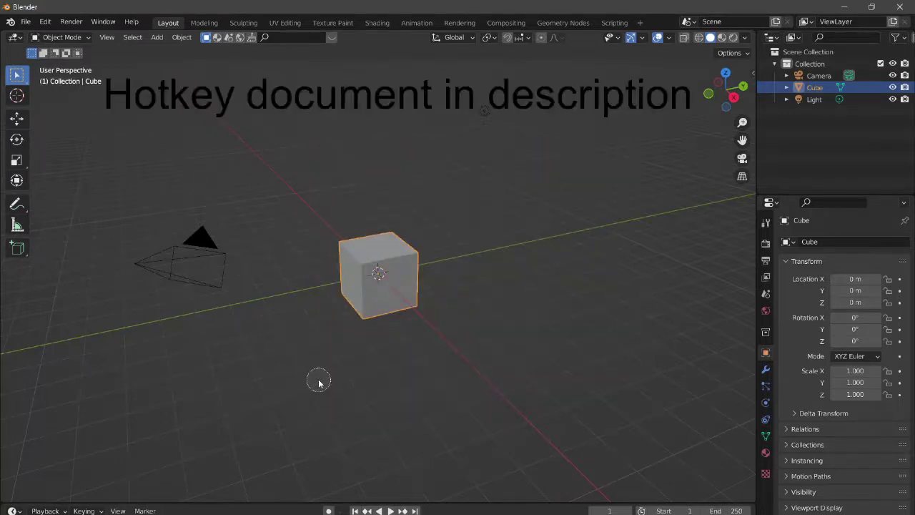
pyautogui.rightClick(284, 350)
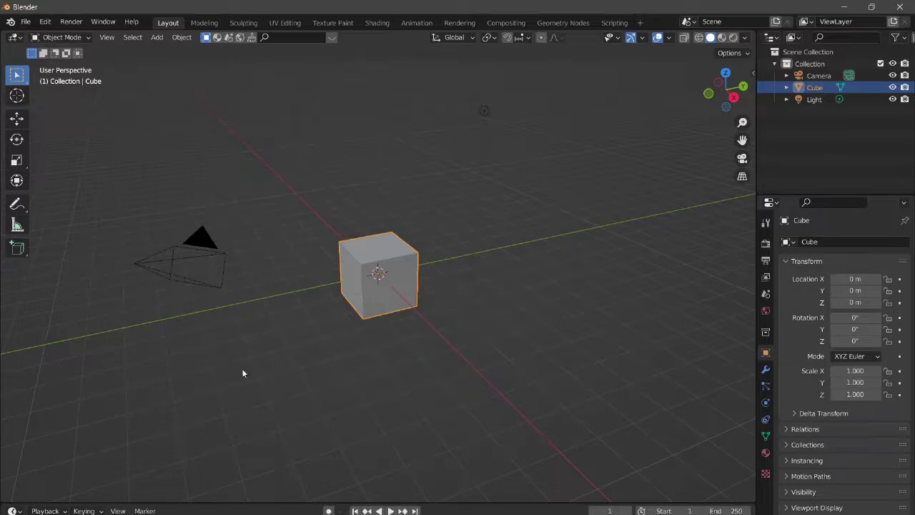
pyautogui.press('c')
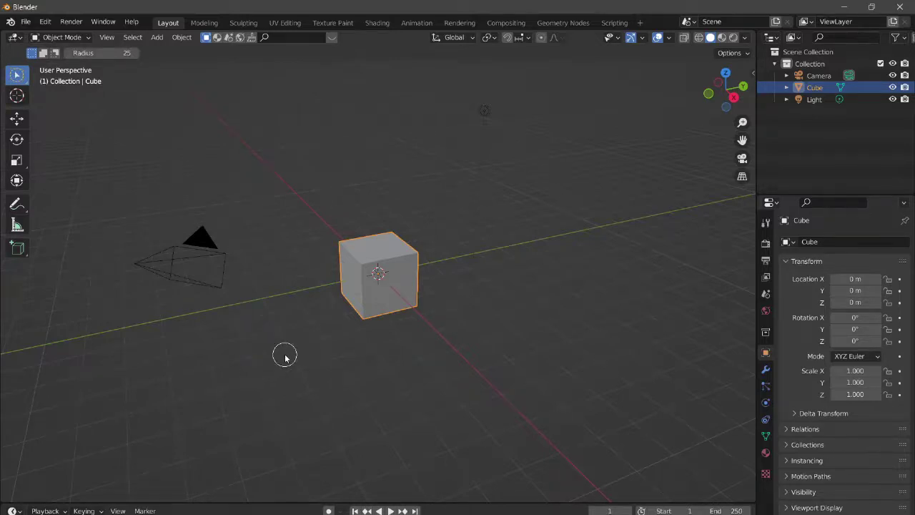
pyautogui.rightClick(280, 350)
pyautogui.press('w')
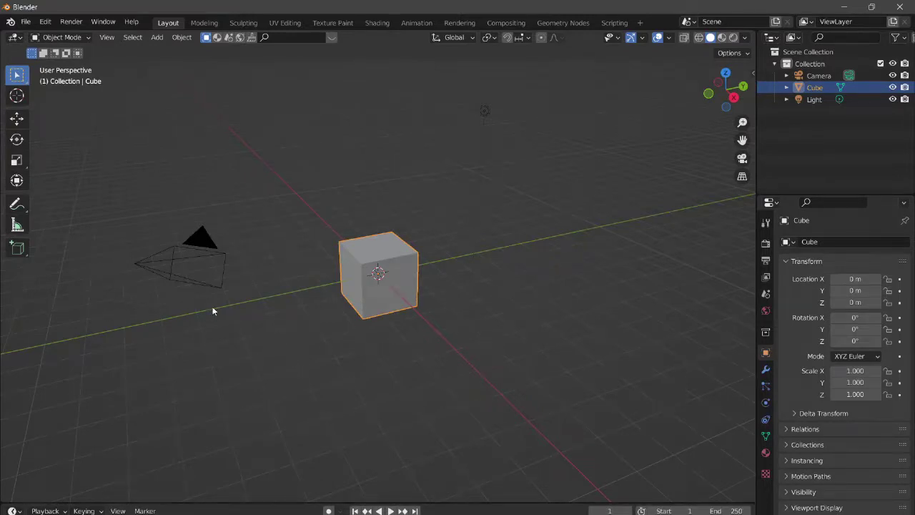
pyautogui.click(45, 23)
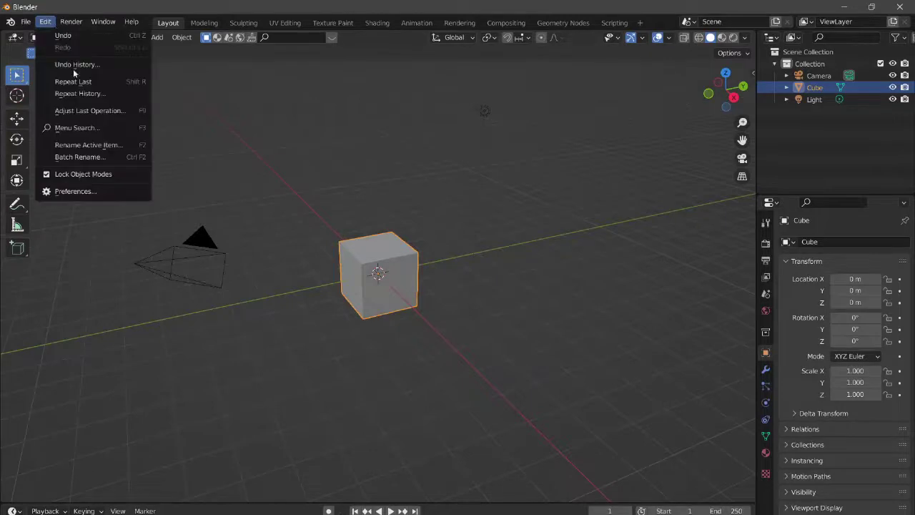
pyautogui.click(88, 192)
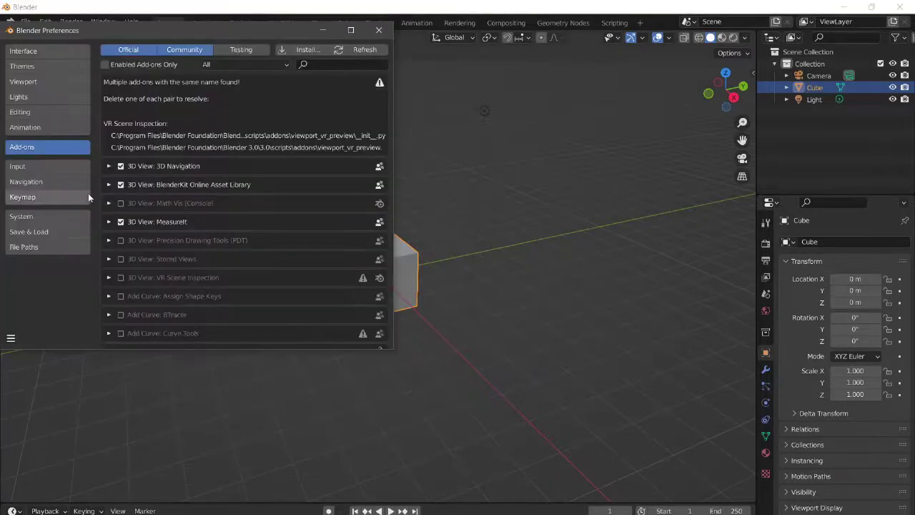
pyautogui.click(48, 217)
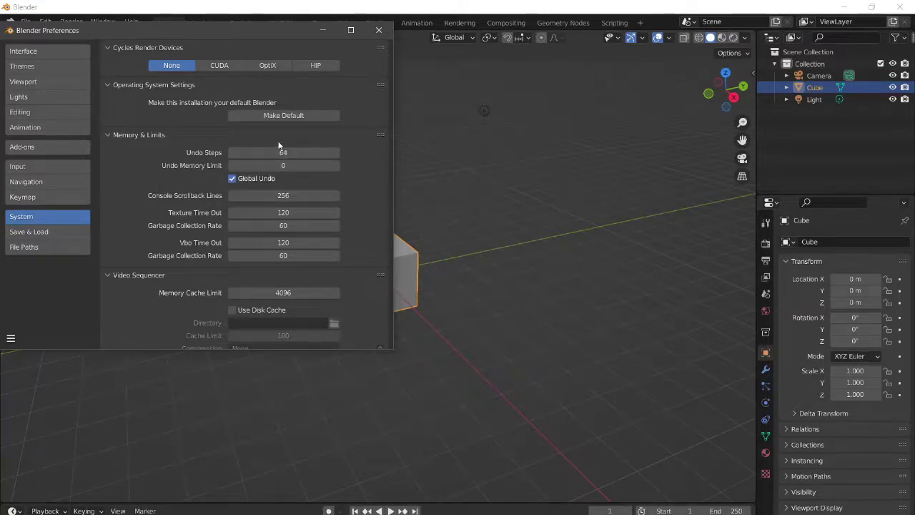
pyautogui.click(379, 30)
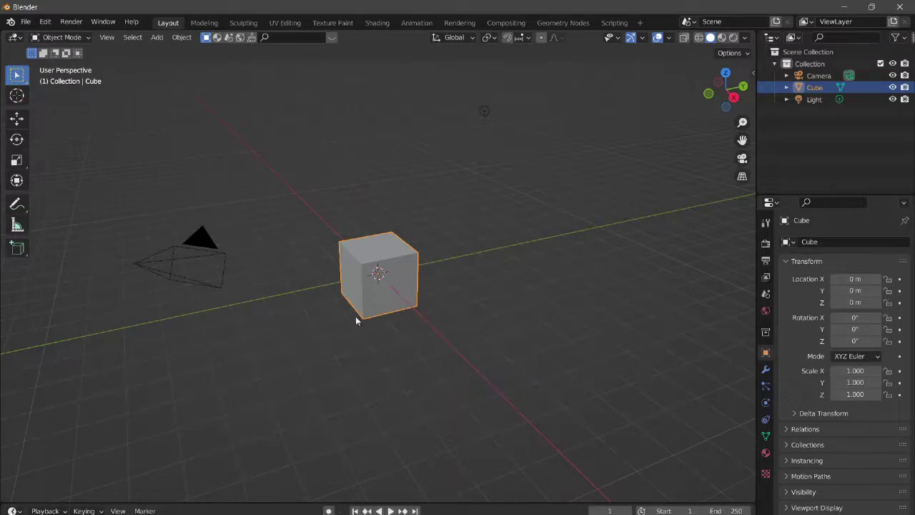
pyautogui.click(179, 276)
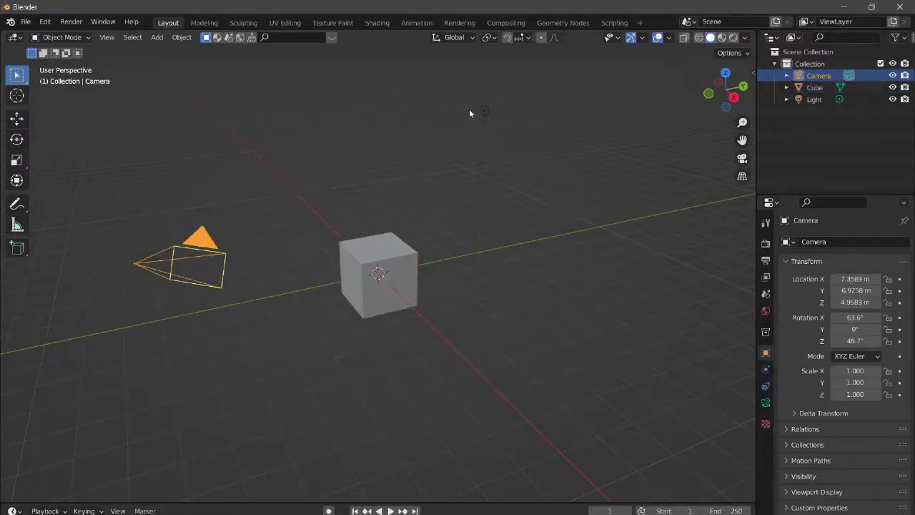
pyautogui.click(484, 113)
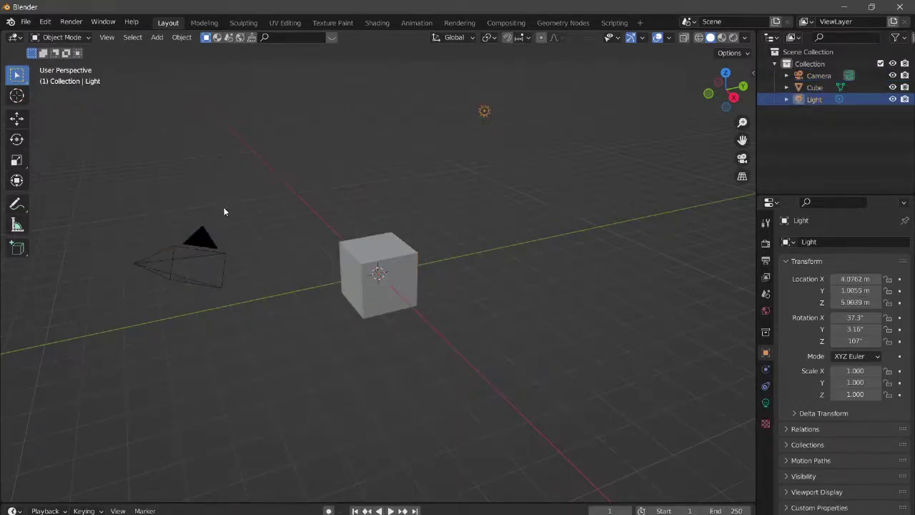
pyautogui.click(201, 239)
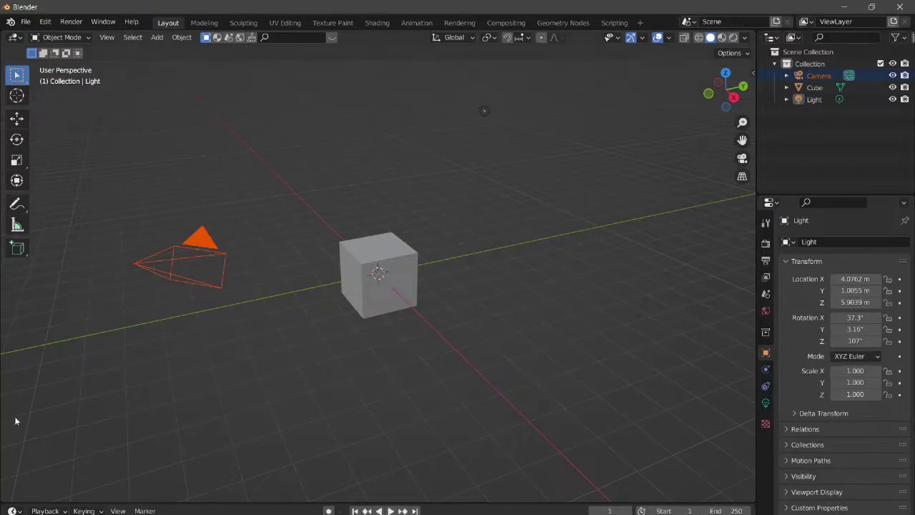
pyautogui.click(178, 278)
# Try box and circle selection in the viewport, ending with the camera selected
pyautogui.moveTo(273, 161); pyautogui.dragTo(85, 363)
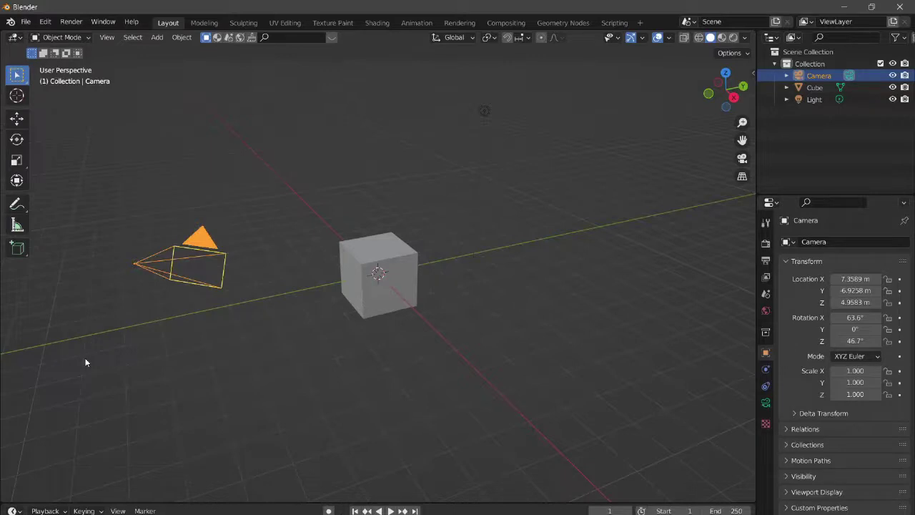
pyautogui.press('w')
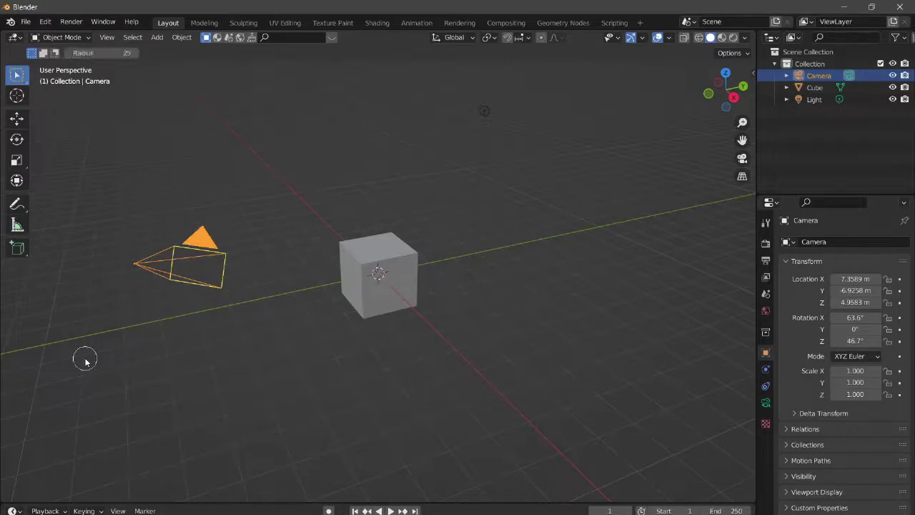
pyautogui.moveTo(200, 282)
pyautogui.mouseDown()
pyautogui.moveTo(163, 314)
pyautogui.moveTo(166, 270)
pyautogui.moveTo(176, 282)
pyautogui.moveTo(198, 288)
pyautogui.mouseUp()
pyautogui.click(321, 241)
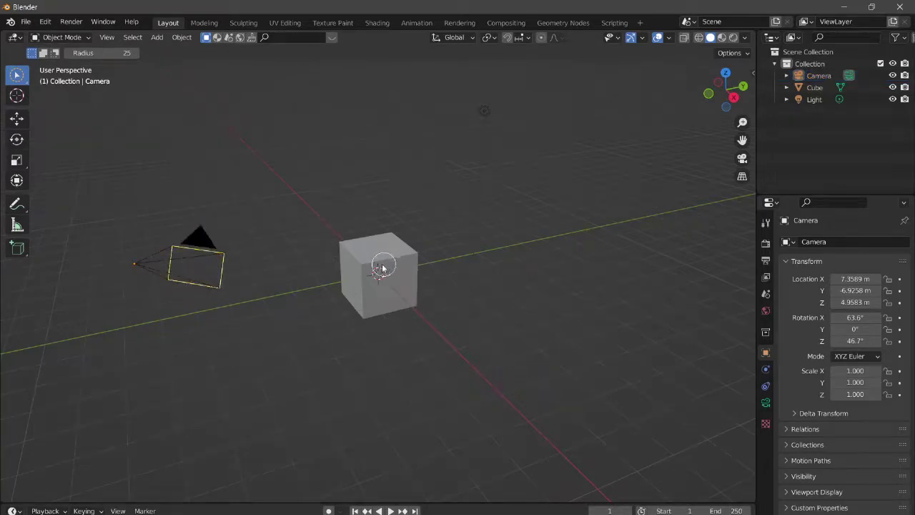
pyautogui.press('w')
pyautogui.press('w')
pyautogui.press('w')
pyautogui.click(221, 258)
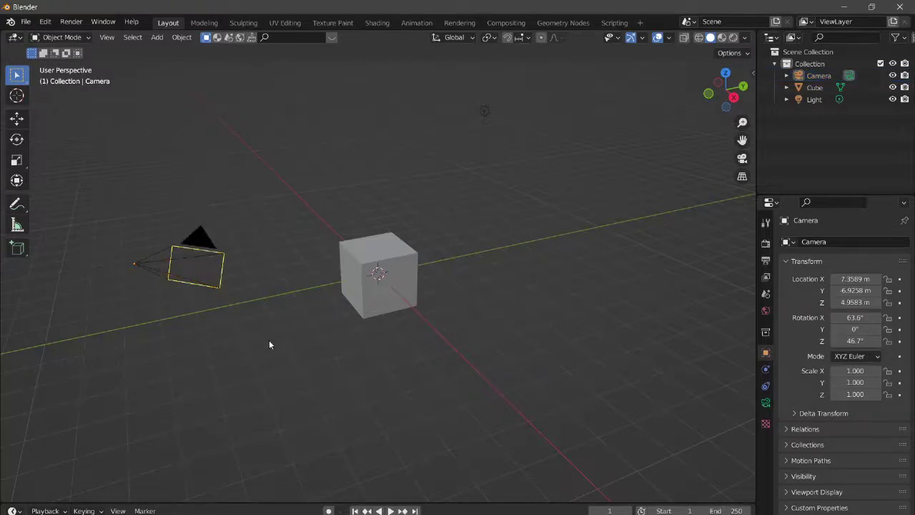
pyautogui.moveTo(248, 346); pyautogui.dragTo(123, 248)
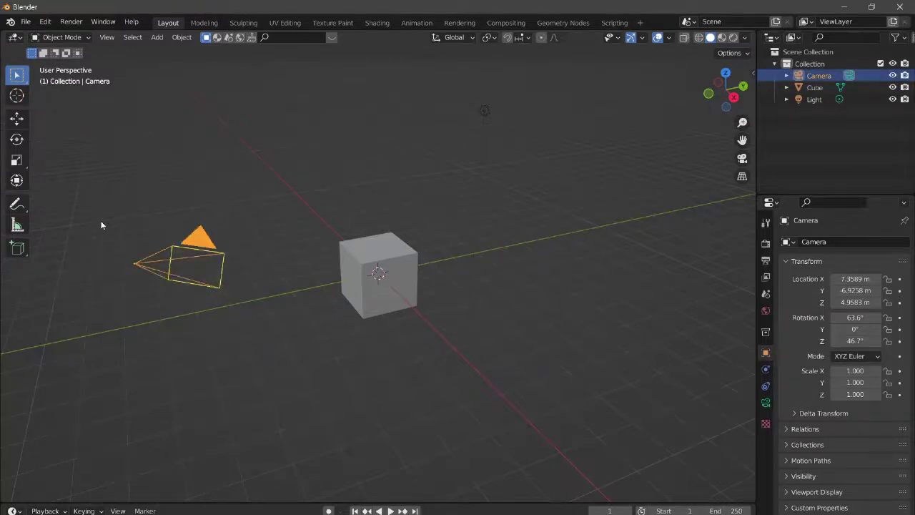
# Delete the camera with X, undo once, then delete it again
pyautogui.press('x')
pyautogui.press('Delete')
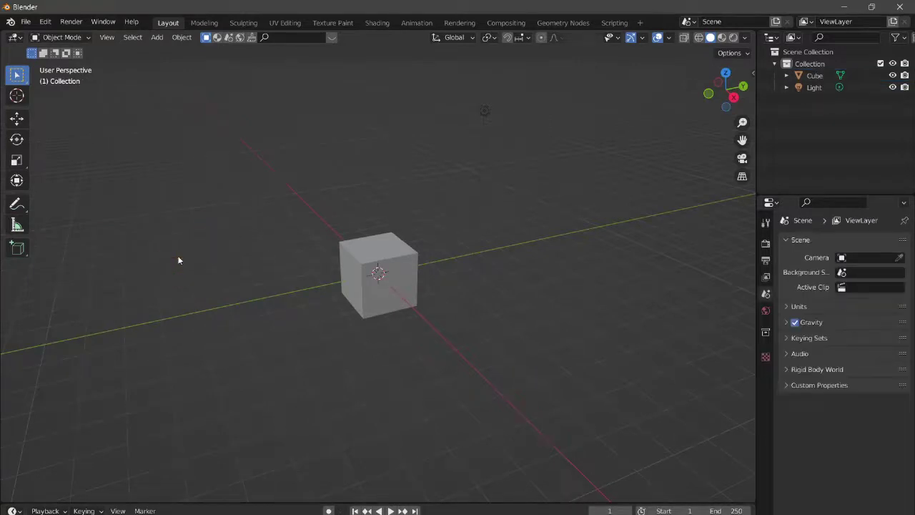
pyautogui.hotkey('ctrl', 'z')
pyautogui.press('x')
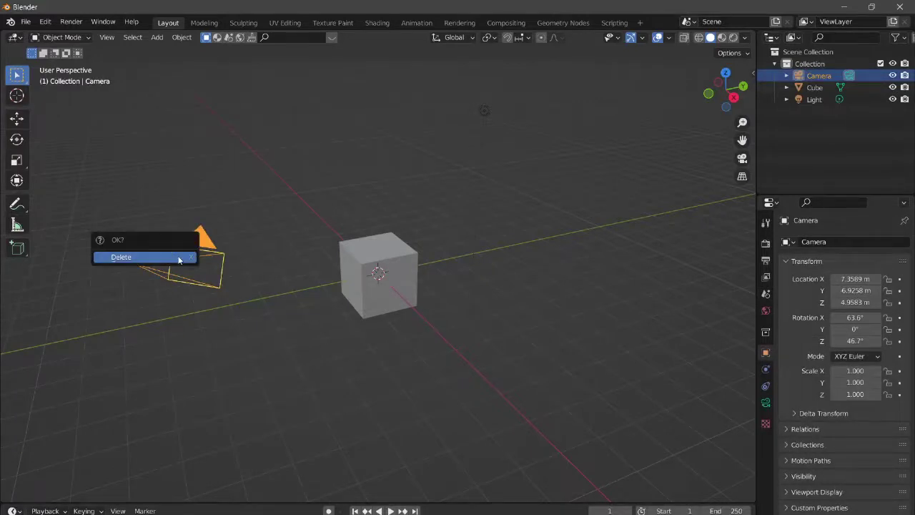
pyautogui.click(179, 259)
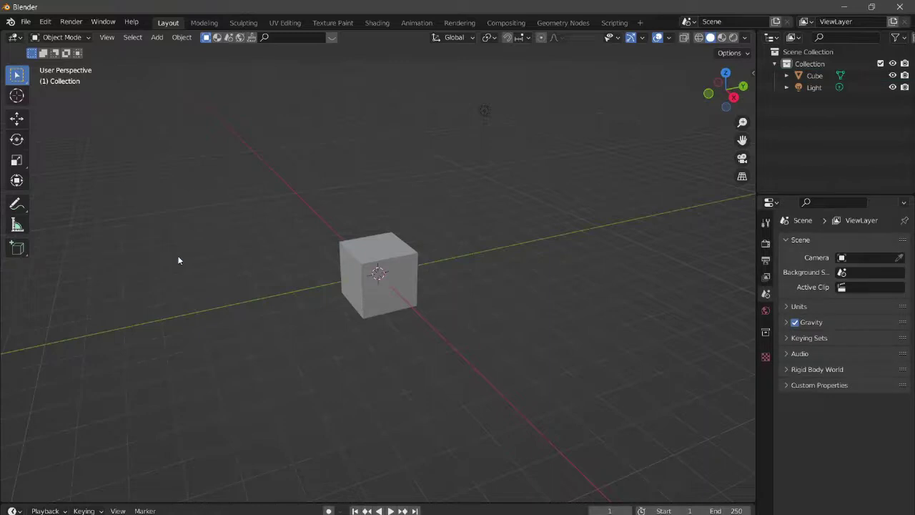
# Select the light and delete it with X > Delete
pyautogui.click(486, 111)
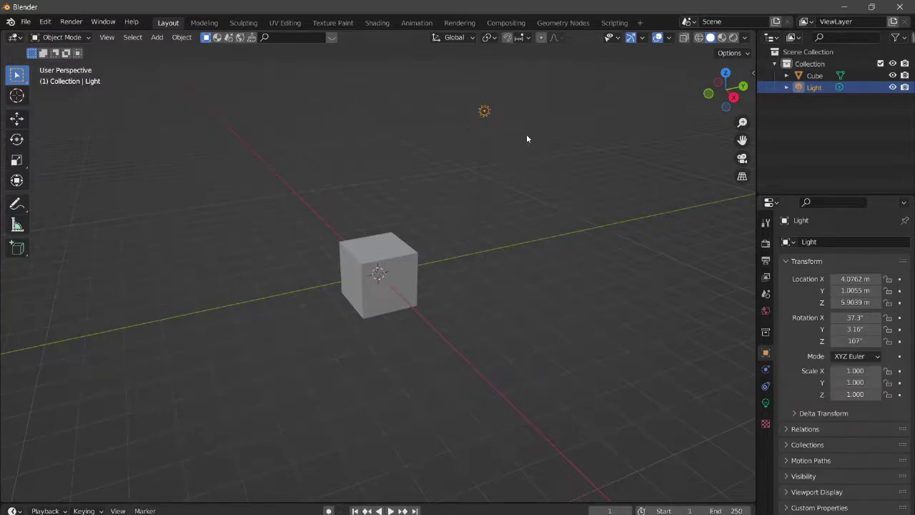
pyautogui.press('x')
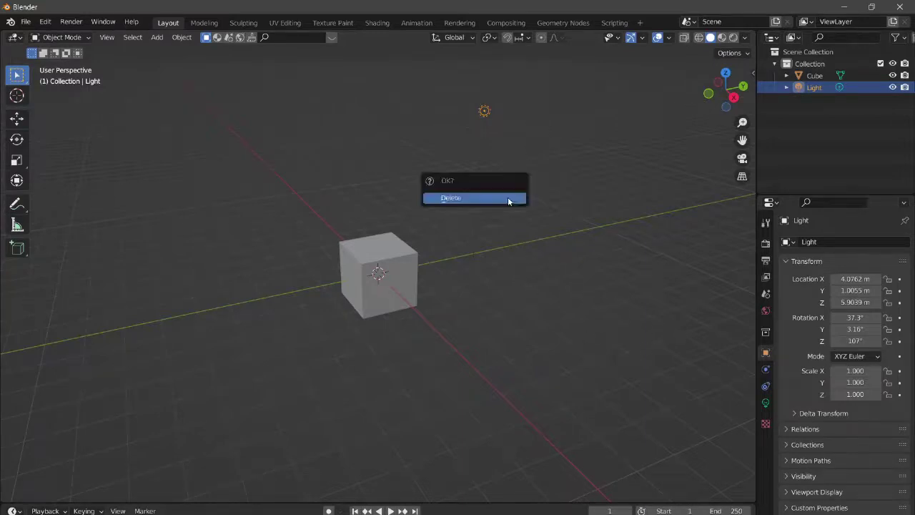
pyautogui.click(508, 199)
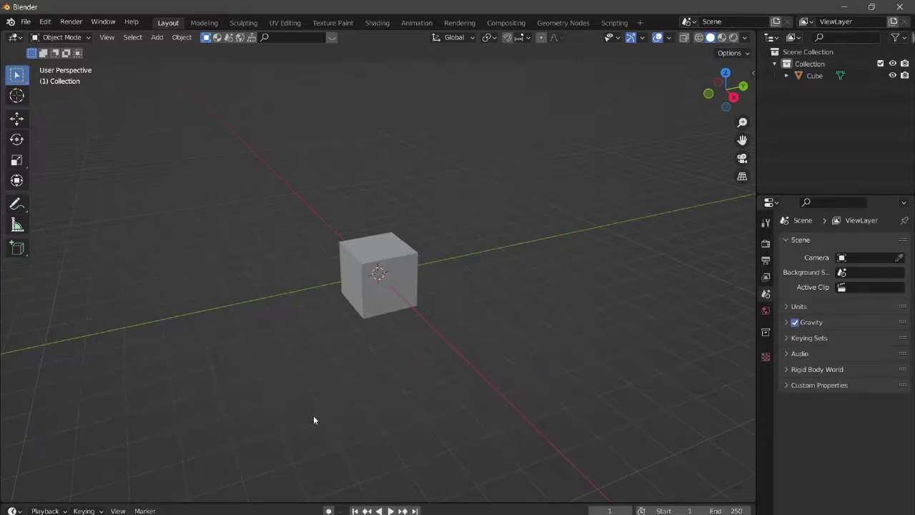
pyautogui.click(345, 300)
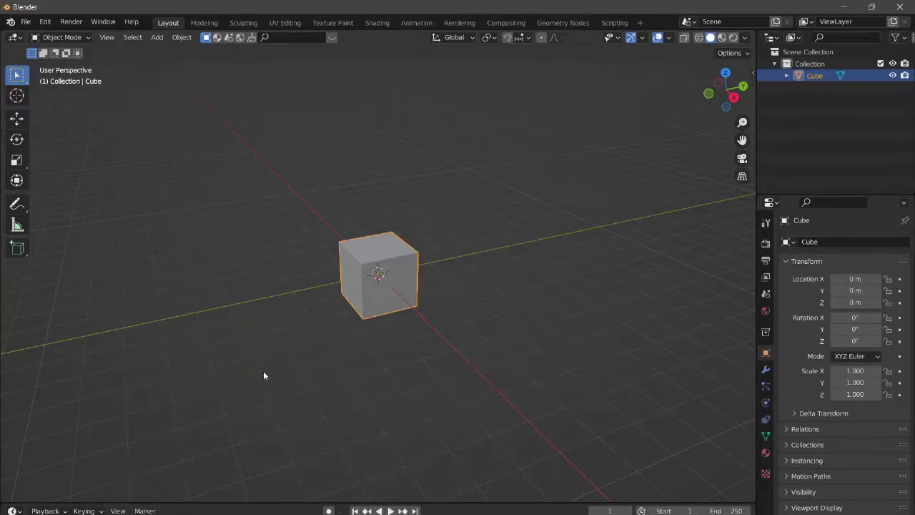
pyautogui.moveTo(263, 372); pyautogui.dragTo(284, 369, button='middle')
pyautogui.press('n')
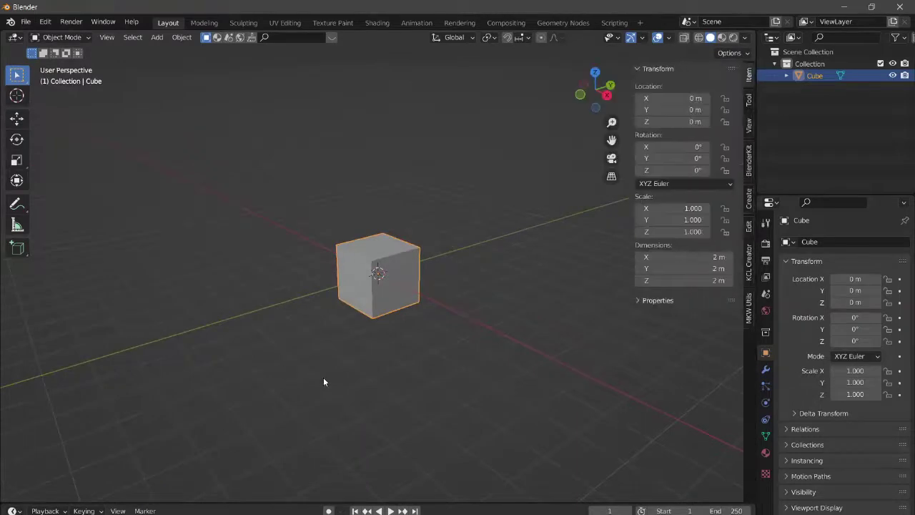
pyautogui.click(749, 126)
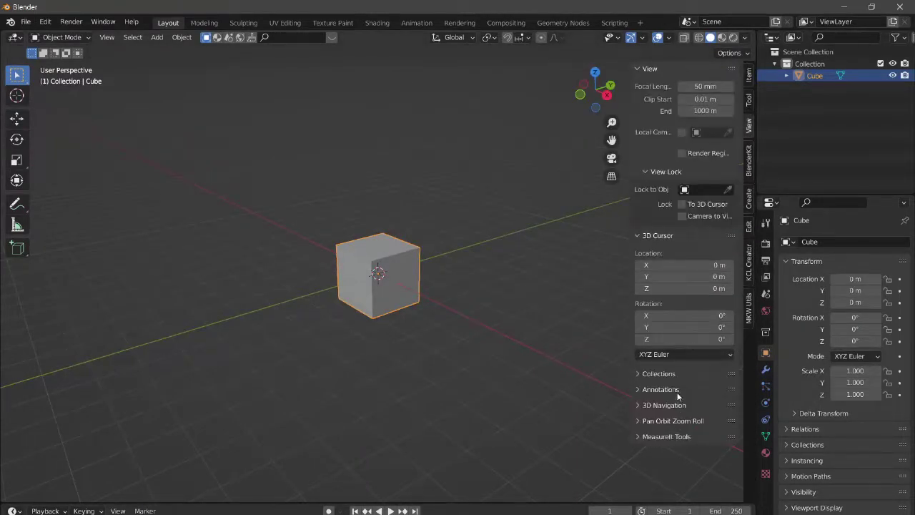
pyautogui.click(749, 101)
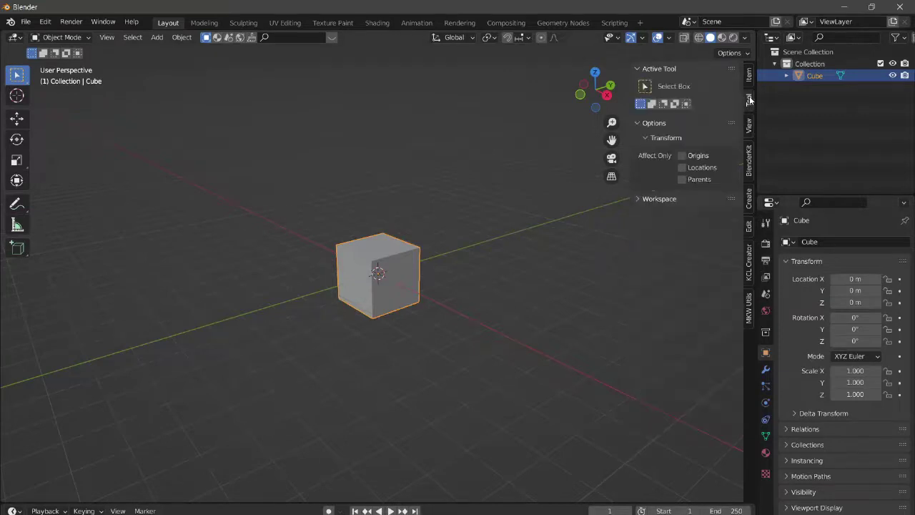
pyautogui.click(749, 75)
pyautogui.click(750, 223)
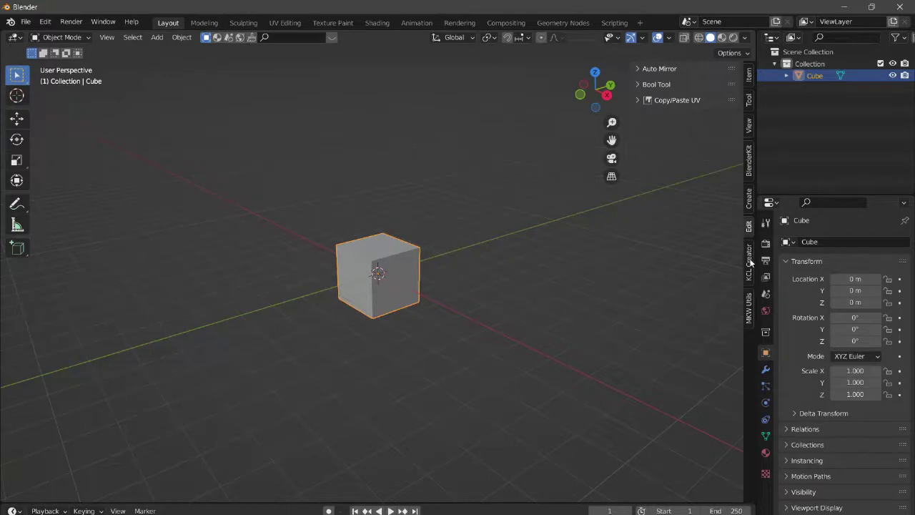
pyautogui.click(749, 201)
pyautogui.click(748, 166)
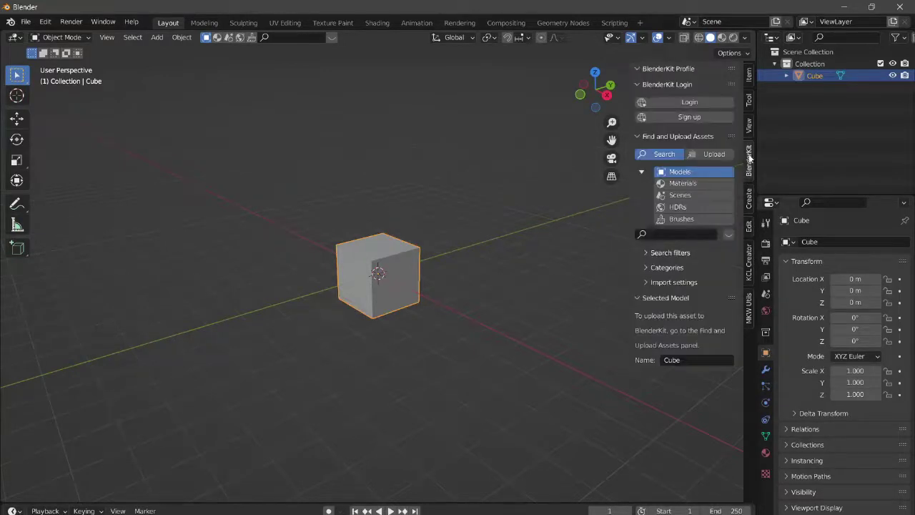
pyautogui.click(749, 127)
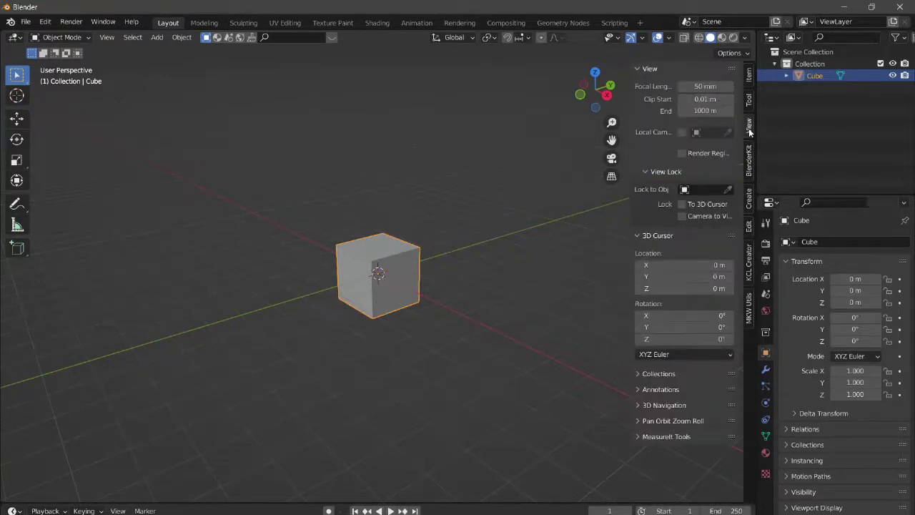
pyautogui.click(674, 388)
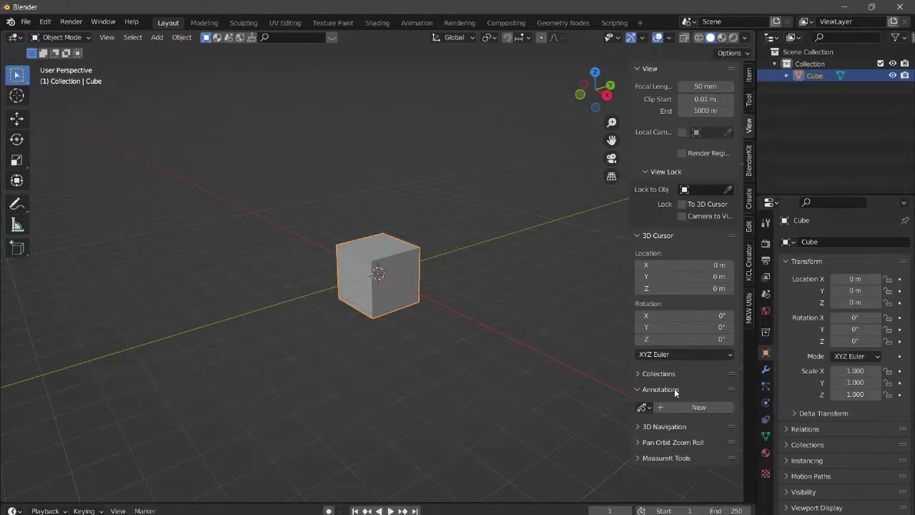
pyautogui.click(674, 388)
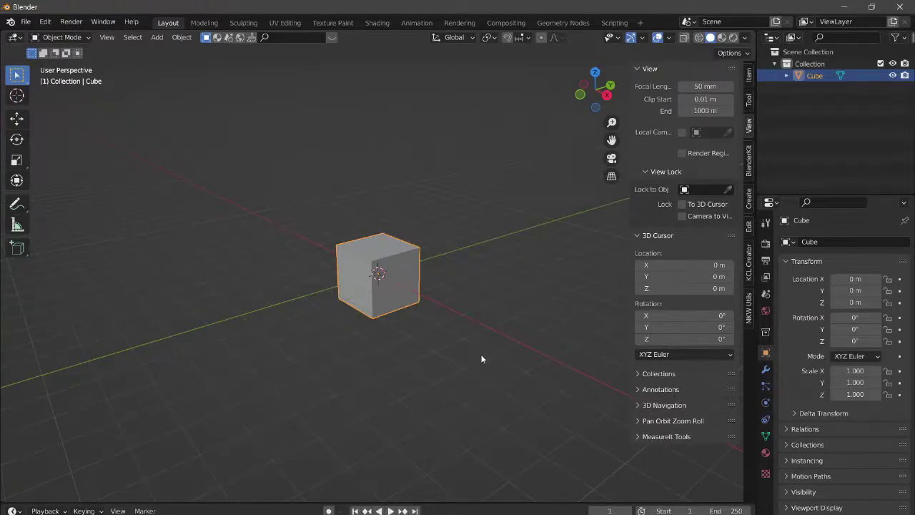
pyautogui.press('n')
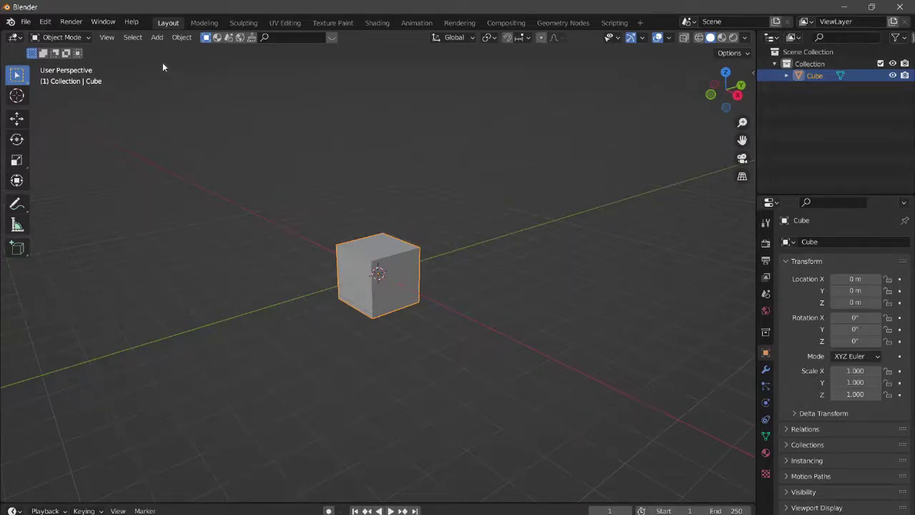
pyautogui.click(45, 22)
pyautogui.click(71, 195)
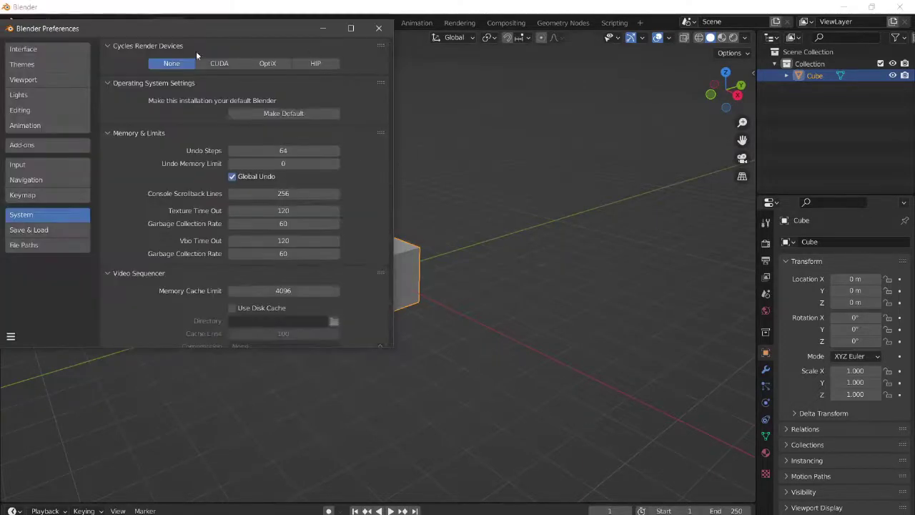
pyautogui.click(45, 22)
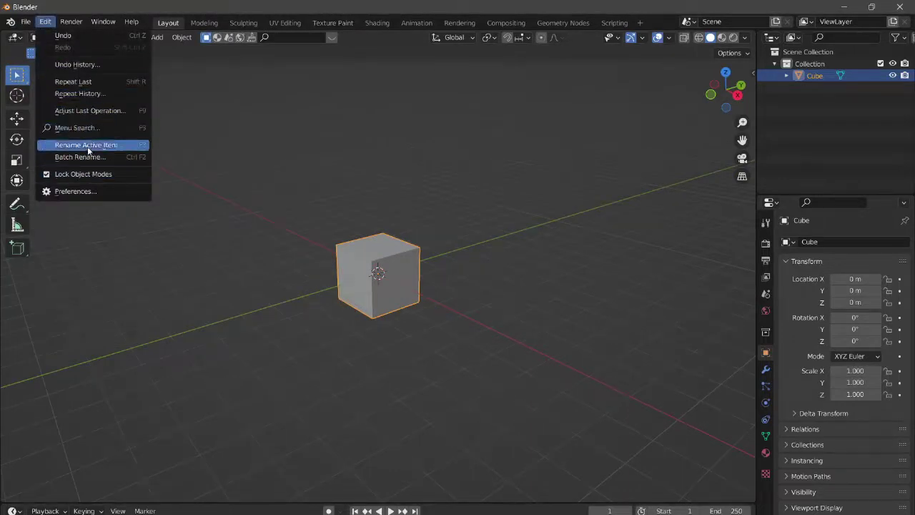
pyautogui.click(80, 191)
pyautogui.click(39, 141)
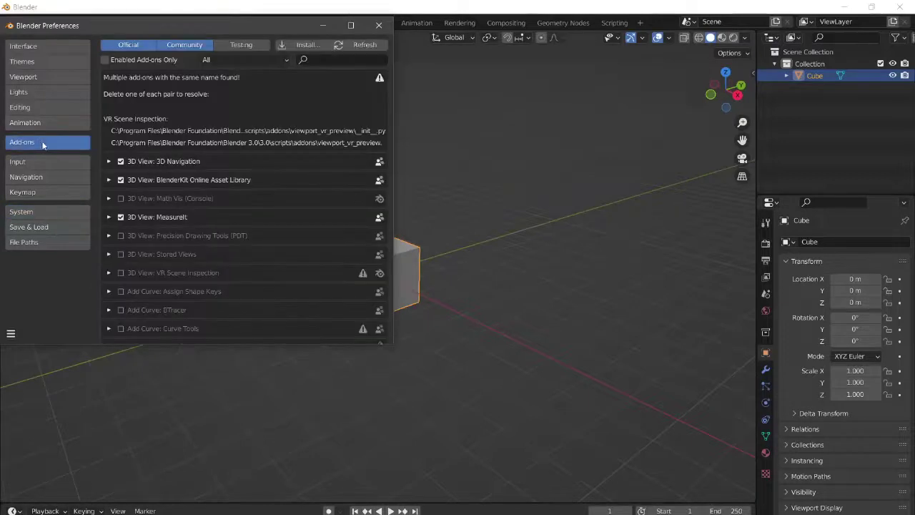
pyautogui.click(310, 61)
pyautogui.write('scree')
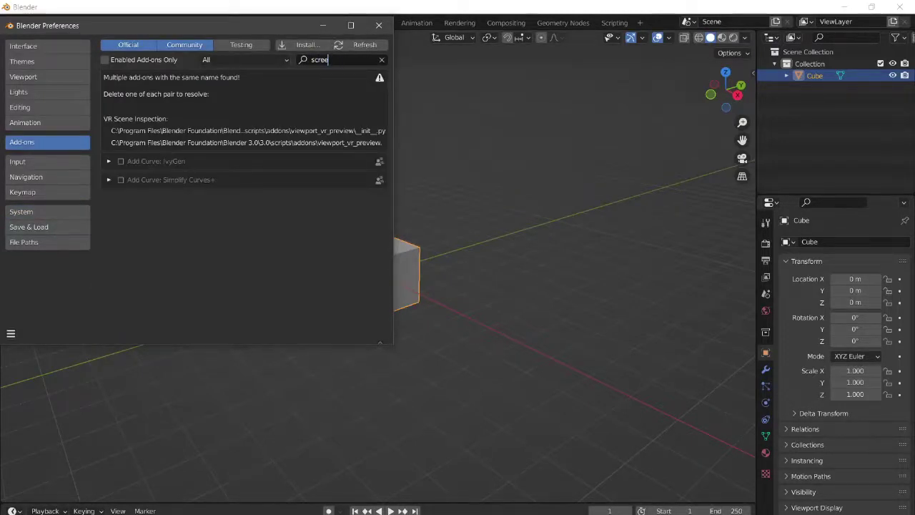
pyautogui.press('BackSpace')
pyautogui.press('BackSpace')
pyautogui.press('BackSpace')
pyautogui.press('BackSpace')
pyautogui.press('BackSpace')
pyautogui.write('ca')
pyautogui.press('BackSpace')
pyautogui.press('BackSpace')
pyautogui.write('keys')
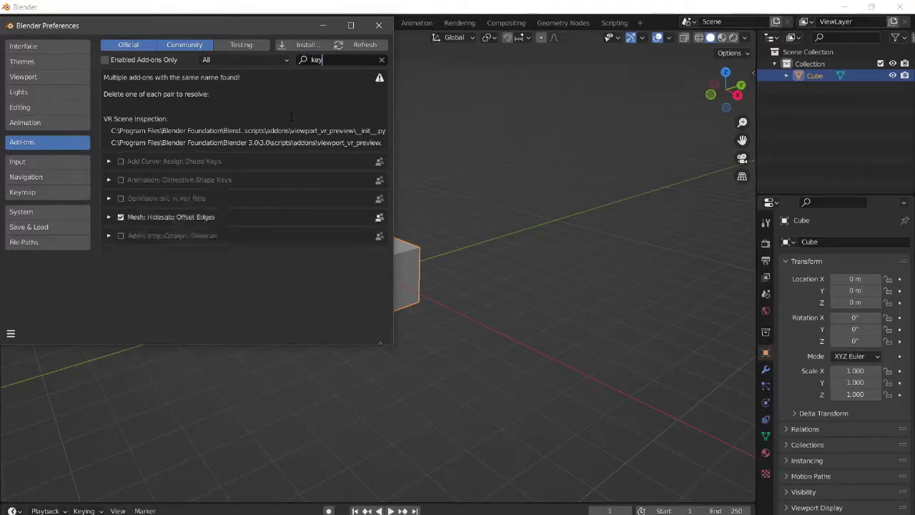
pyautogui.press('BackSpace')
pyautogui.press('BackSpace')
pyautogui.press('BackSpace')
pyautogui.press('BackSpace')
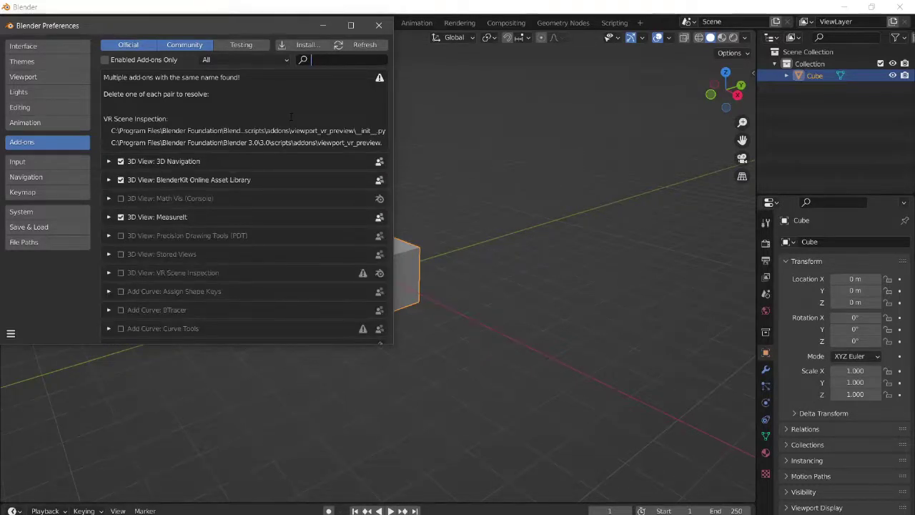
pyautogui.write('key')
pyautogui.press('BackSpace')
pyautogui.press('BackSpace')
pyautogui.press('BackSpace')
pyautogui.write('sc')
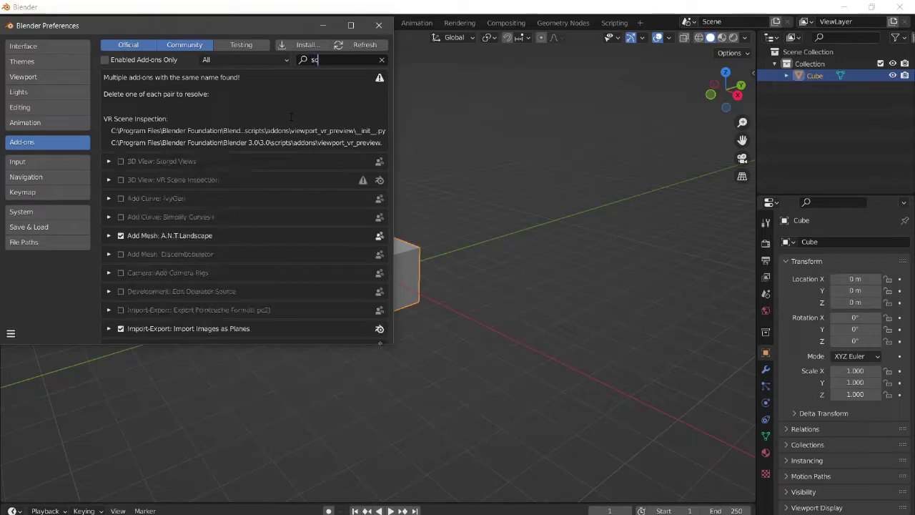
pyautogui.write('reen')
pyautogui.press('BackSpace')
pyautogui.press('BackSpace')
pyautogui.press('BackSpace')
pyautogui.press('BackSpace')
pyautogui.press('BackSpace')
pyautogui.press('BackSpace')
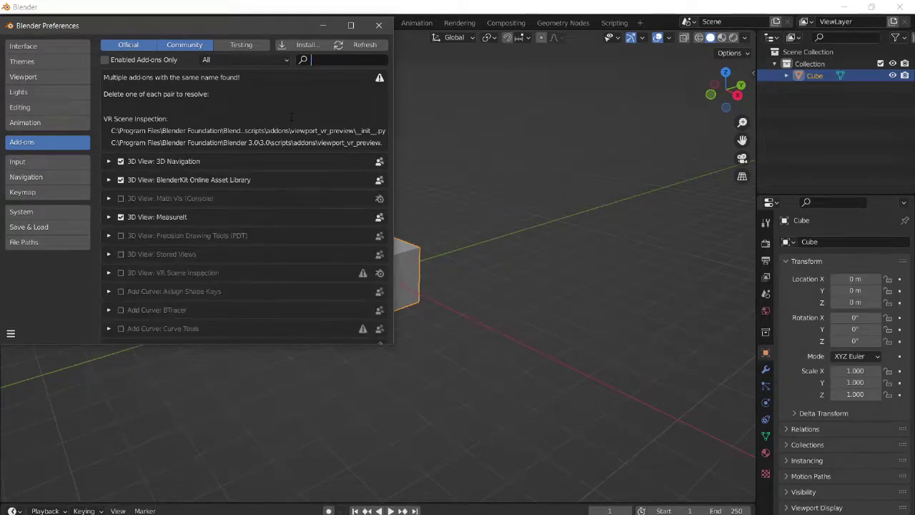
pyautogui.click(378, 25)
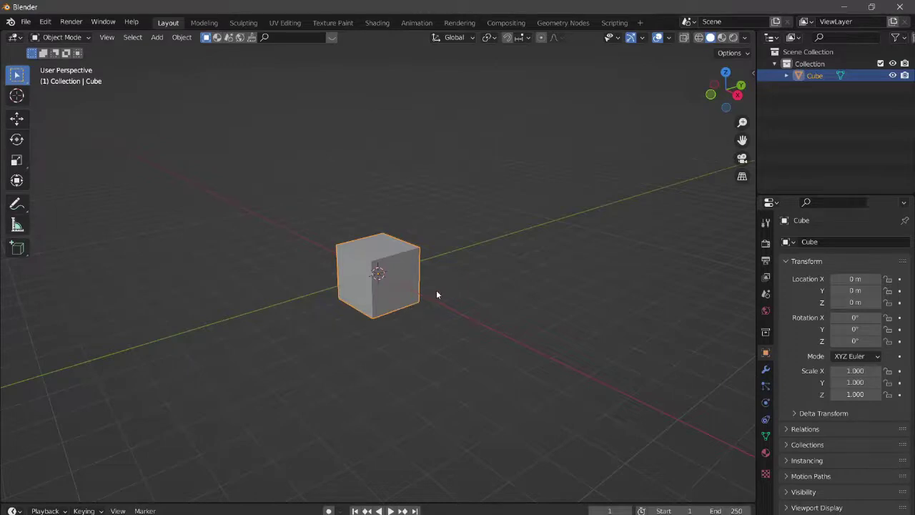
# Orbit, pan and zoom the viewport around the cube
pyautogui.moveTo(451, 322); pyautogui.dragTo(599, 343, button='middle')
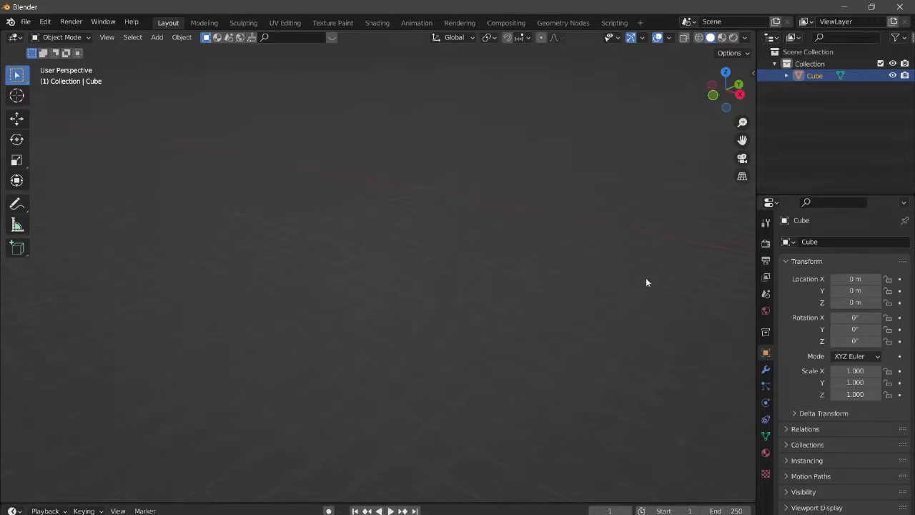
pyautogui.keyDown('shift'); pyautogui.moveTo(646, 283); pyautogui.dragTo(315, 308, button='middle'); pyautogui.keyUp('shift')
pyautogui.scroll(-5, 491, 264)
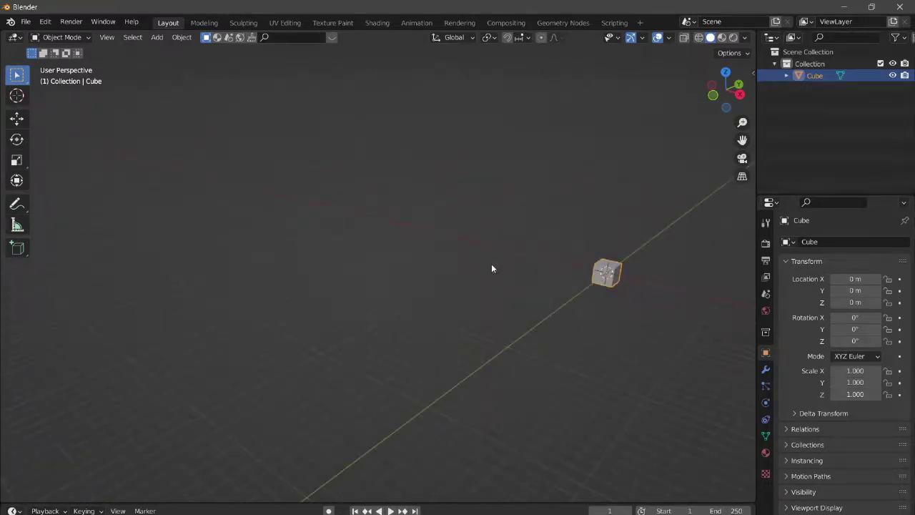
pyautogui.keyDown('shift'); pyautogui.moveTo(491, 263); pyautogui.dragTo(295, 272, button='middle'); pyautogui.keyUp('shift')
pyautogui.scroll(2, 294, 273)
pyautogui.scroll(5, 419, 272)
pyautogui.keyDown('shift'); pyautogui.moveTo(419, 271); pyautogui.dragTo(298, 280, button='middle'); pyautogui.keyUp('shift')
pyautogui.scroll(-4, 298, 280)
pyautogui.scroll(2, 300, 284)
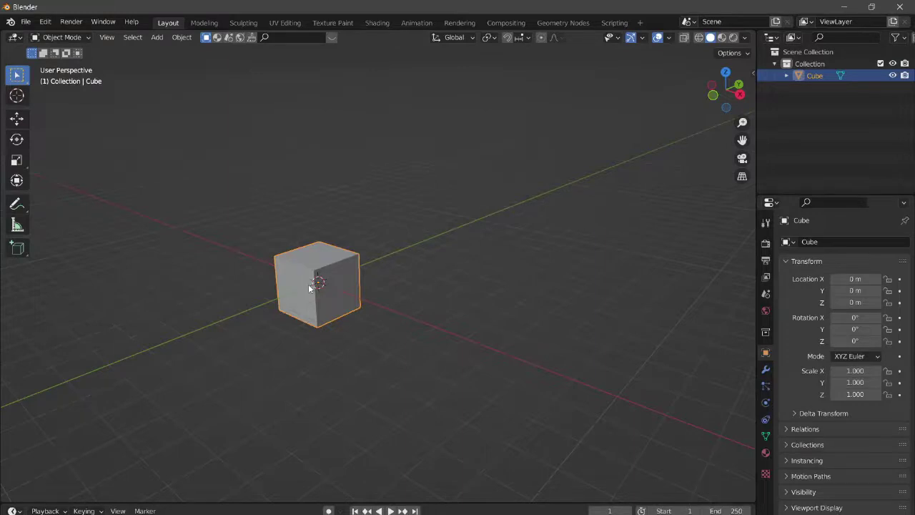
# Pan and orbit until the cube leaves view, then open and dismiss the Cube's Outliner menu
pyautogui.keyDown('shift'); pyautogui.moveTo(328, 303); pyautogui.dragTo(485, 304, button='middle'); pyautogui.keyUp('shift')
pyautogui.scroll(-4, 419, 269)
pyautogui.scroll(4, 420, 280)
pyautogui.scroll(-4, 393, 271)
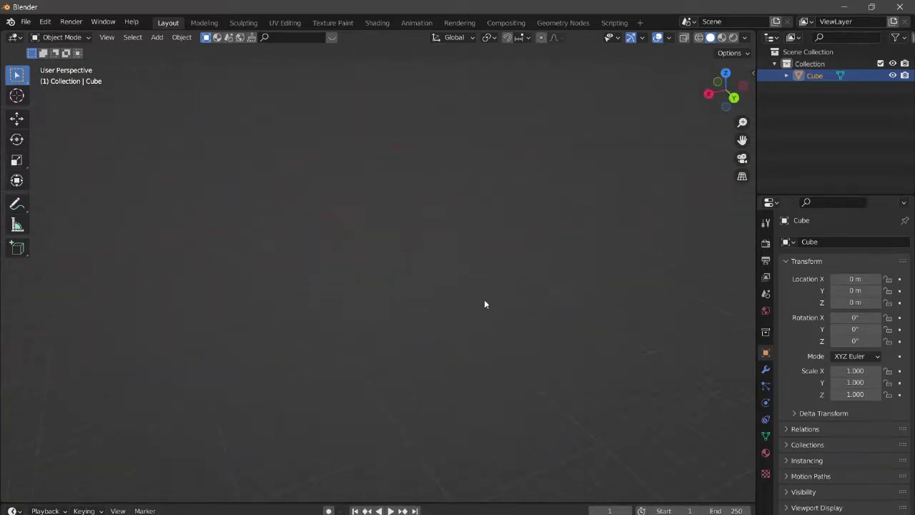
pyautogui.moveTo(439, 272); pyautogui.dragTo(312, 331, button='middle')
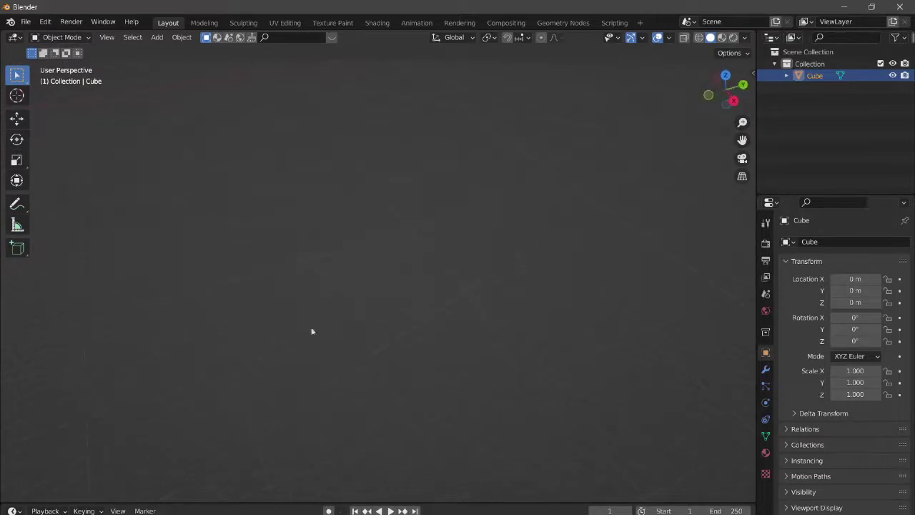
pyautogui.moveTo(386, 294); pyautogui.dragTo(362, 346, button='middle')
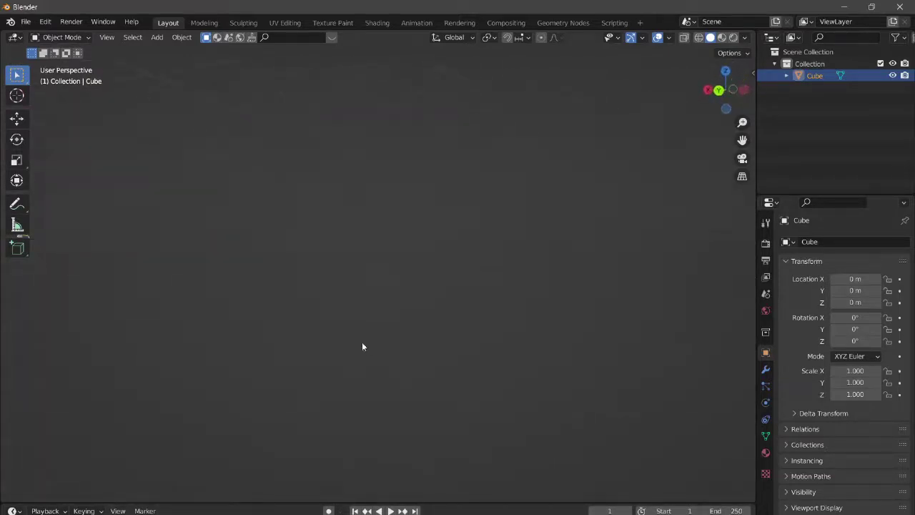
pyautogui.rightClick(828, 75)
pyautogui.press('Escape')
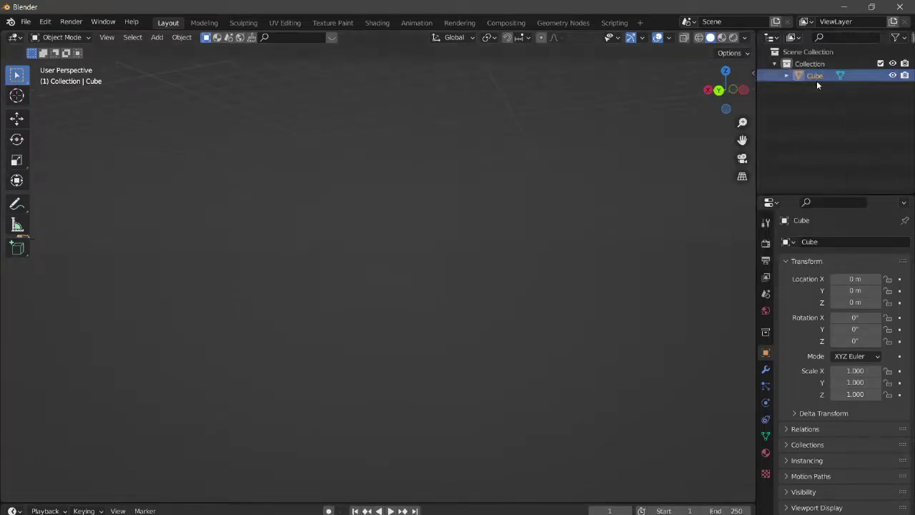
# Open Preferences from the Edit menu and show the Keymap section
pyautogui.click(45, 22)
pyautogui.click(95, 195)
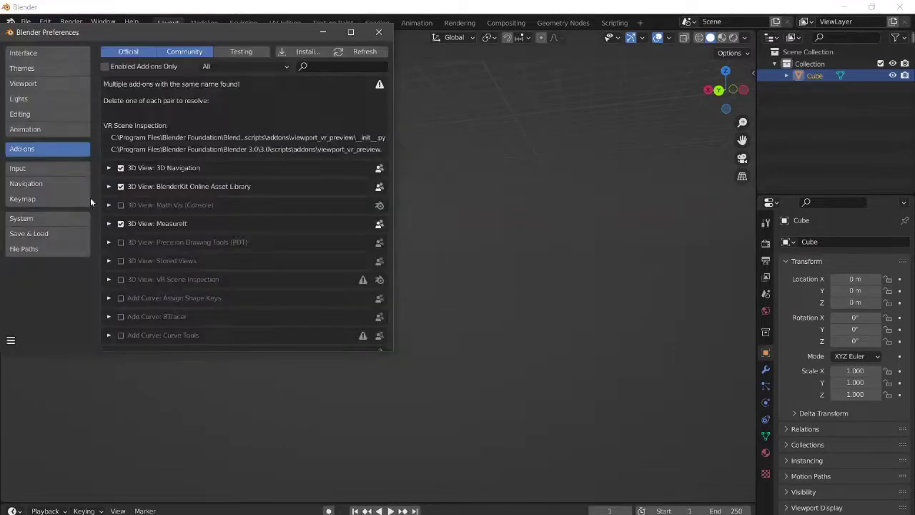
pyautogui.click(62, 199)
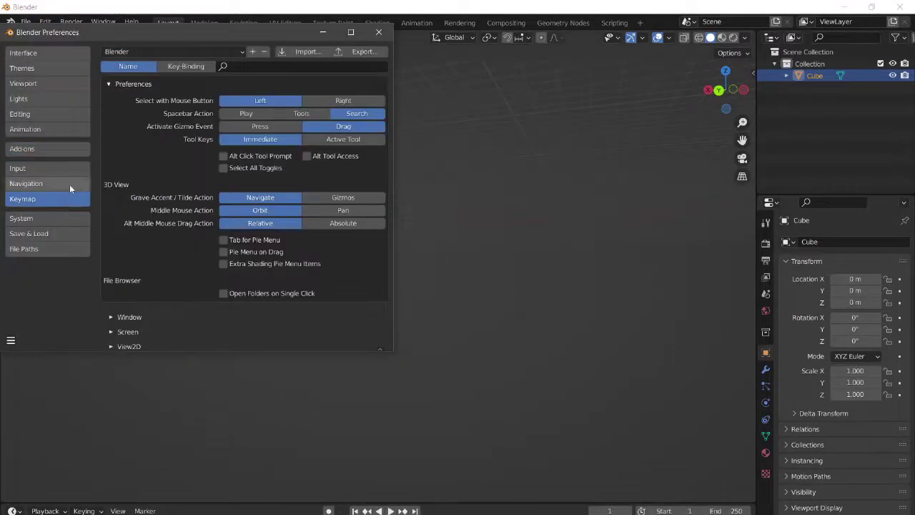
pyautogui.click(49, 165)
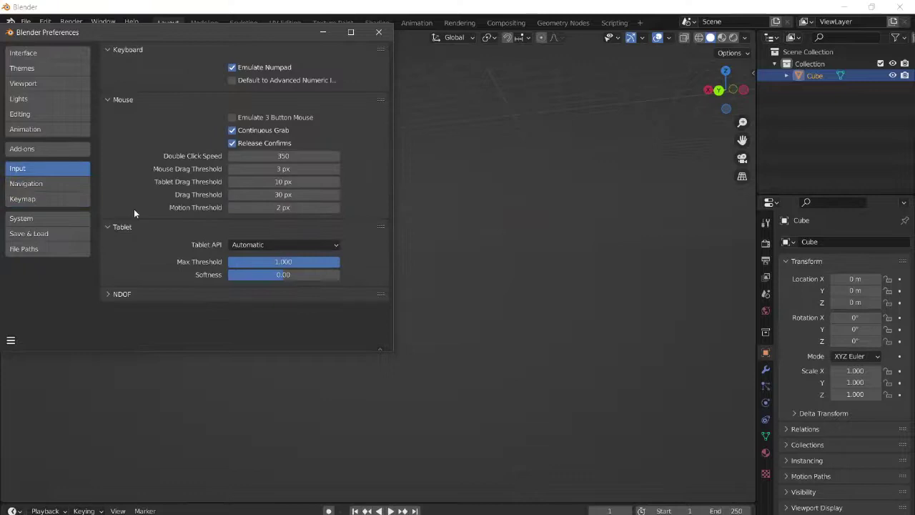
pyautogui.click(35, 198)
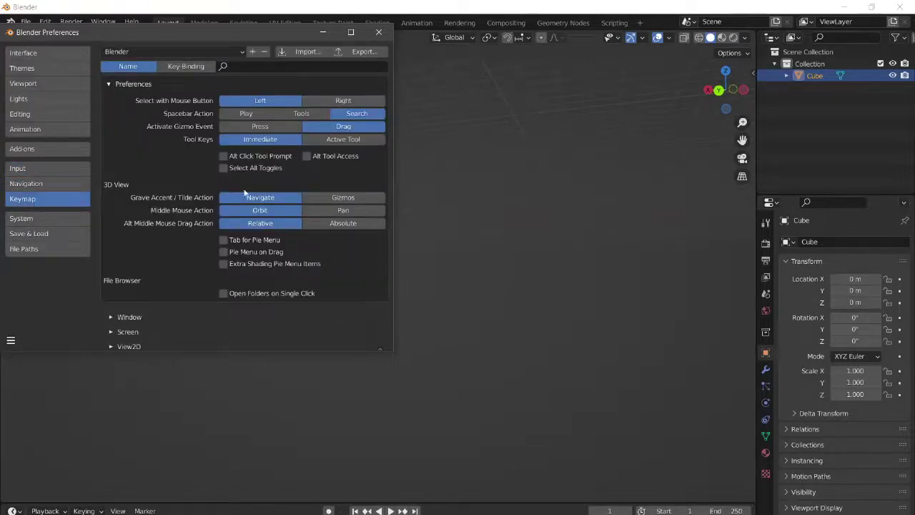
# Expand the 3D View > 3D View (Global) keymap and scroll to Frame Selected
pyautogui.scroll(-5, 227, 209)
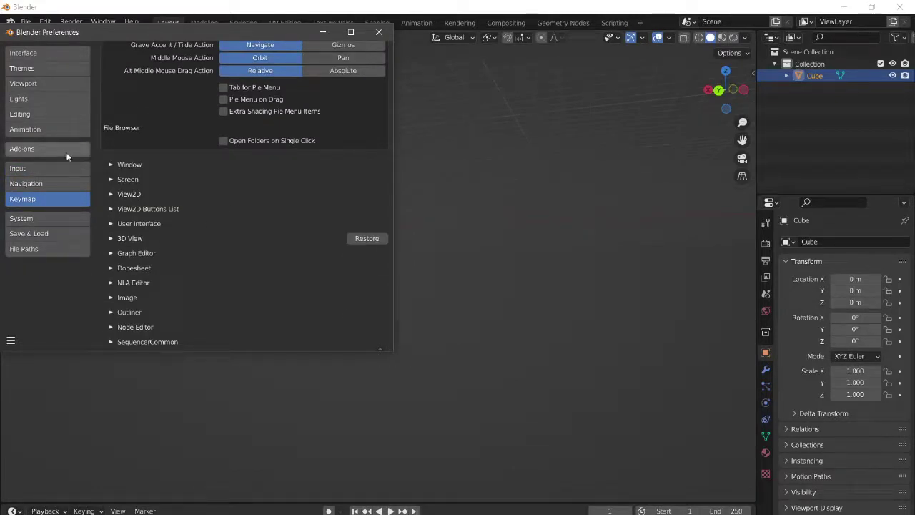
pyautogui.click(124, 239)
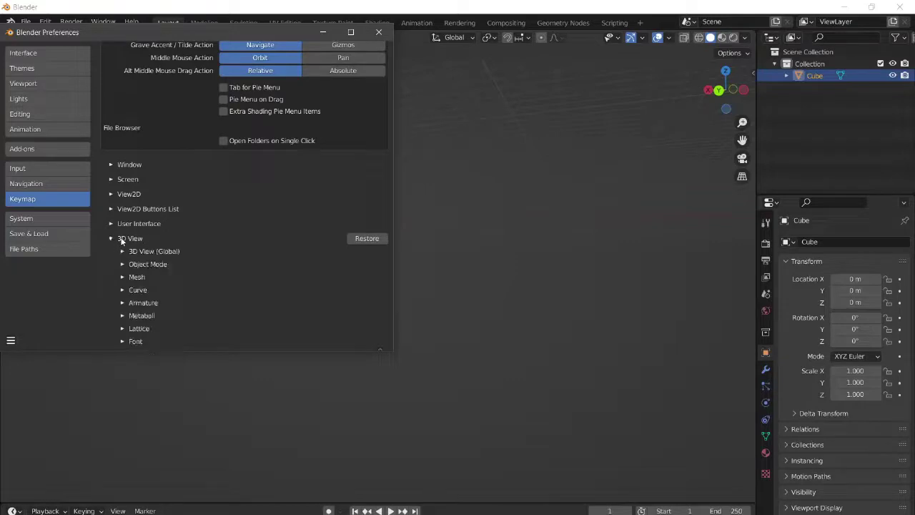
pyautogui.scroll(-7, 157, 236)
pyautogui.scroll(-2, 158, 237)
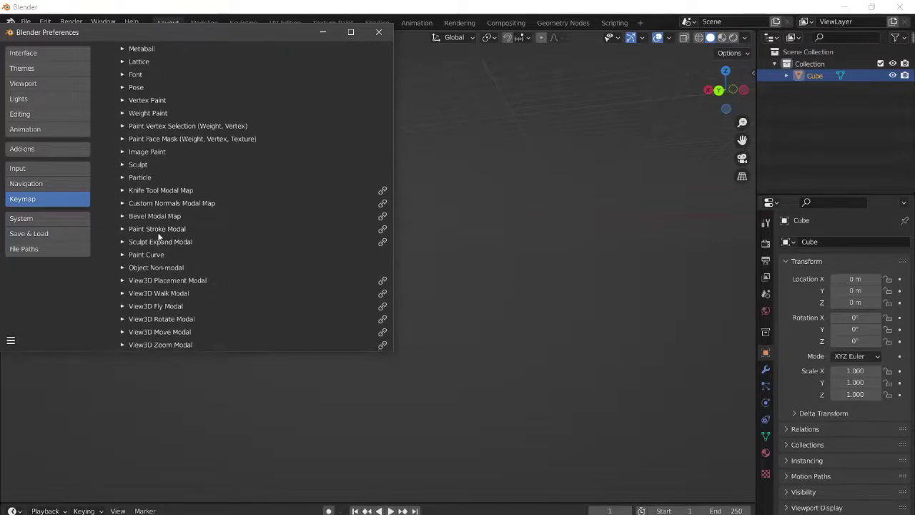
pyautogui.scroll(-4, 158, 190)
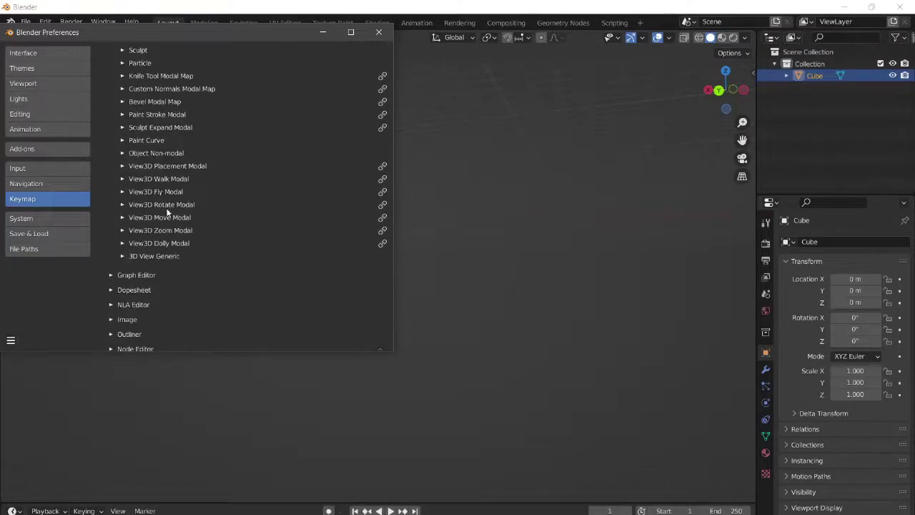
pyautogui.scroll(10, 166, 233)
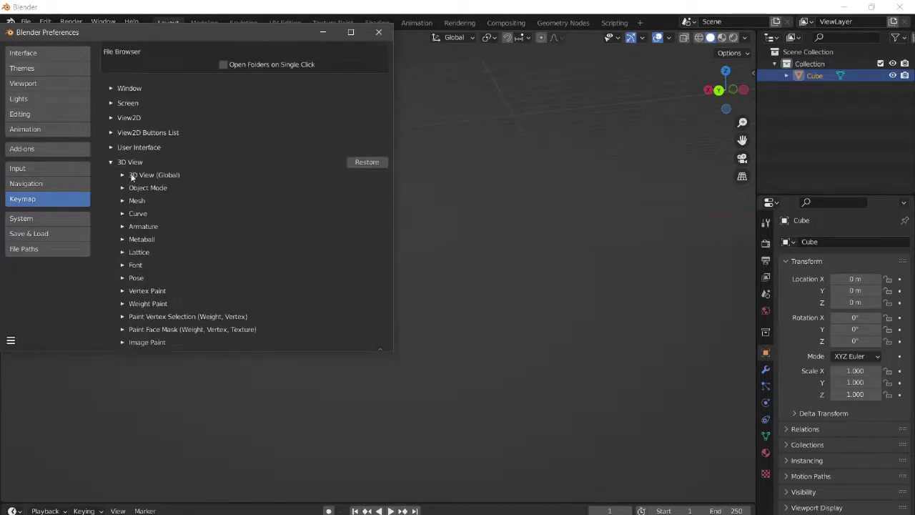
pyautogui.click(122, 175)
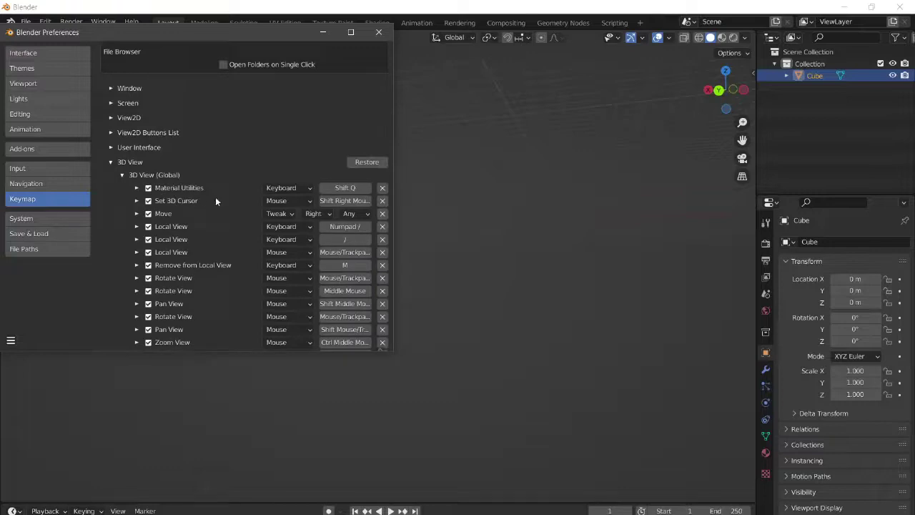
pyautogui.scroll(-4, 221, 205)
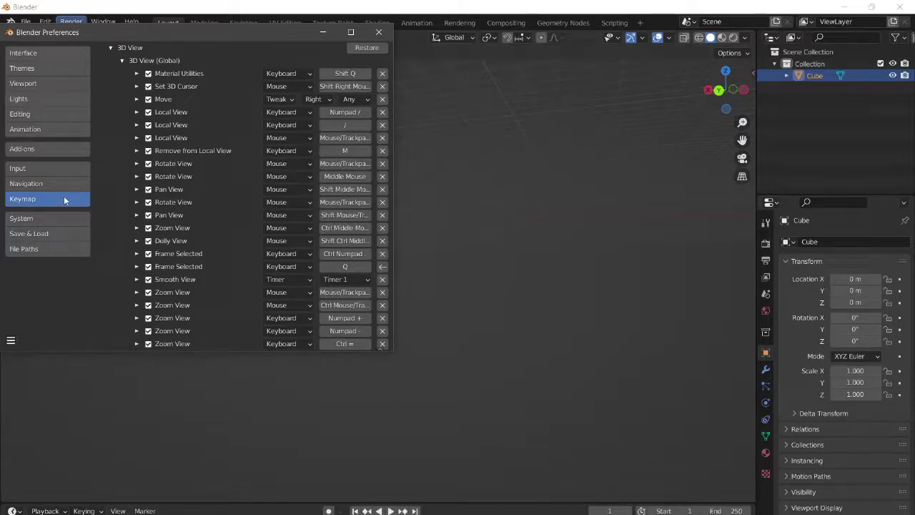
pyautogui.scroll(10, 215, 178)
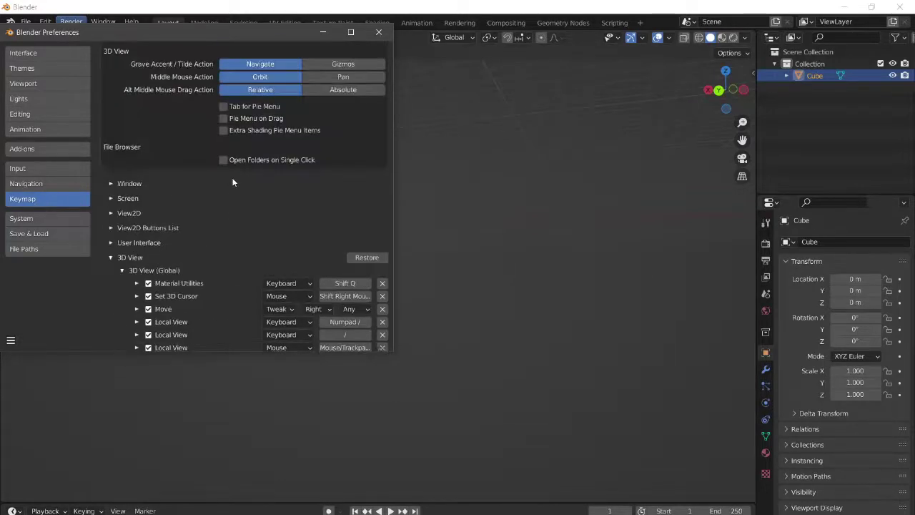
pyautogui.scroll(-5, 164, 237)
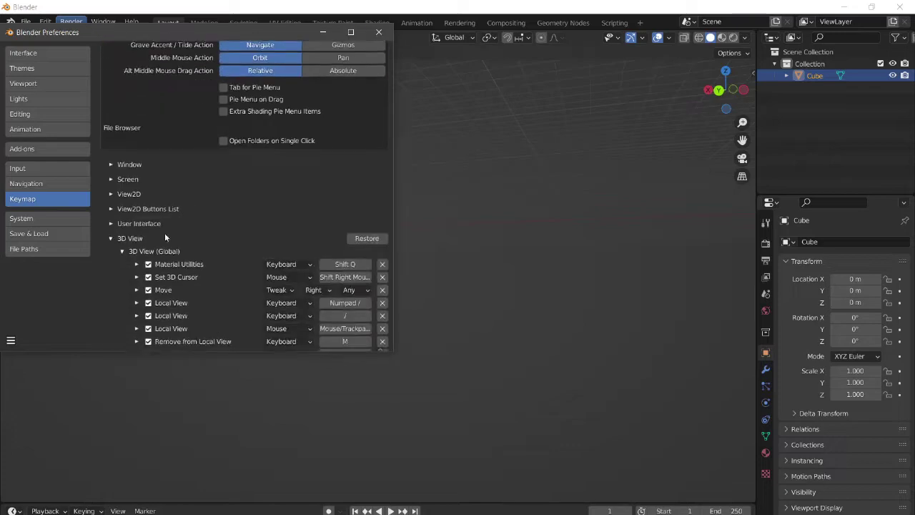
pyautogui.scroll(-7, 115, 245)
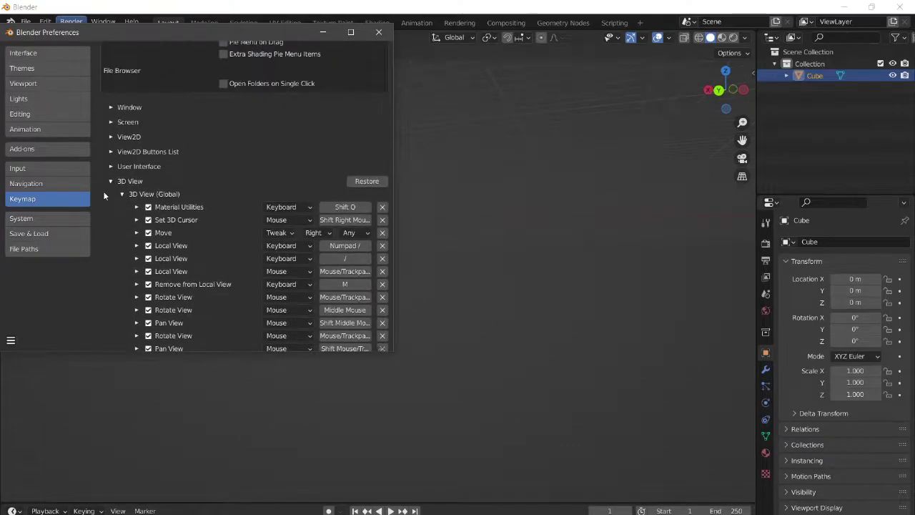
pyautogui.scroll(-2, 195, 217)
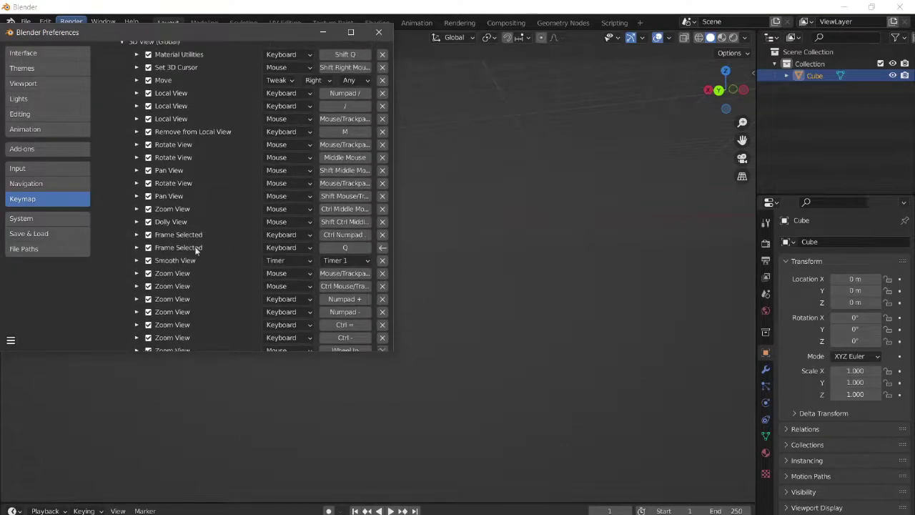
# Start reassigning Frame Selected's shortcut but leave it unchanged, then show the Input settings
pyautogui.click(352, 247)
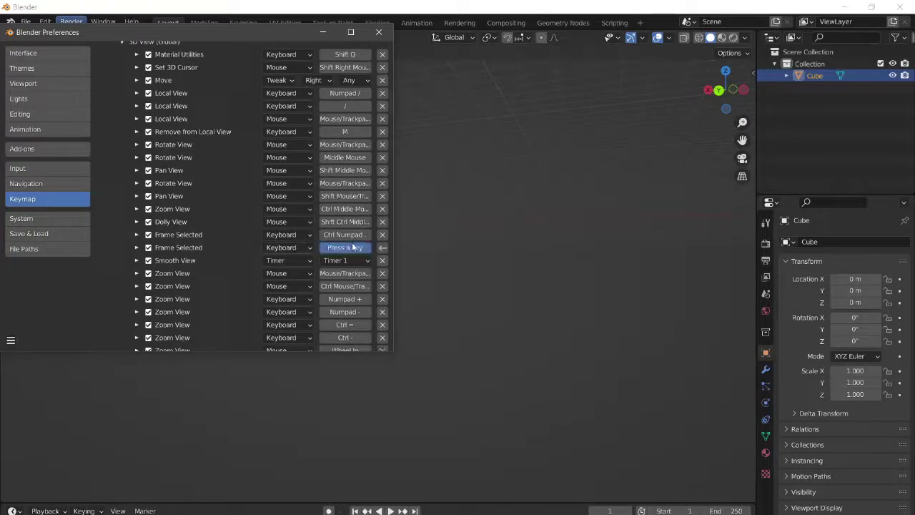
pyautogui.press('q')
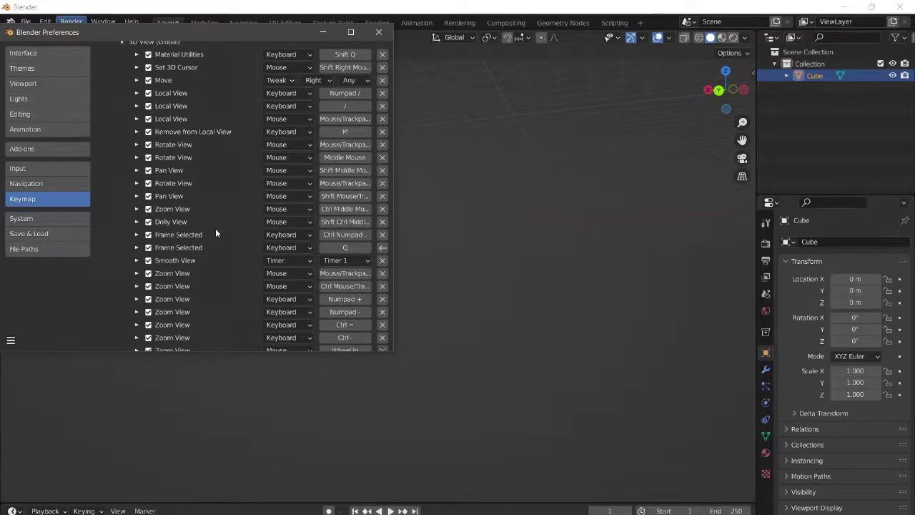
pyautogui.scroll(10, 215, 228)
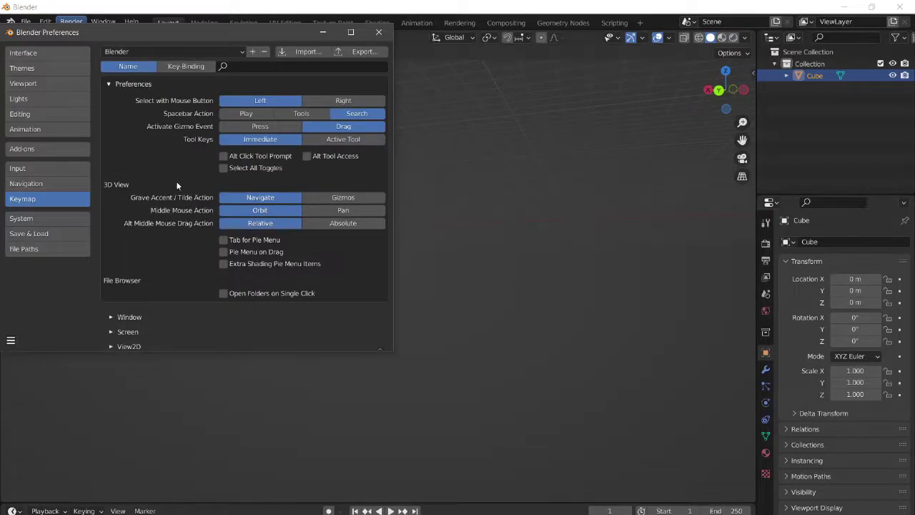
pyautogui.click(64, 170)
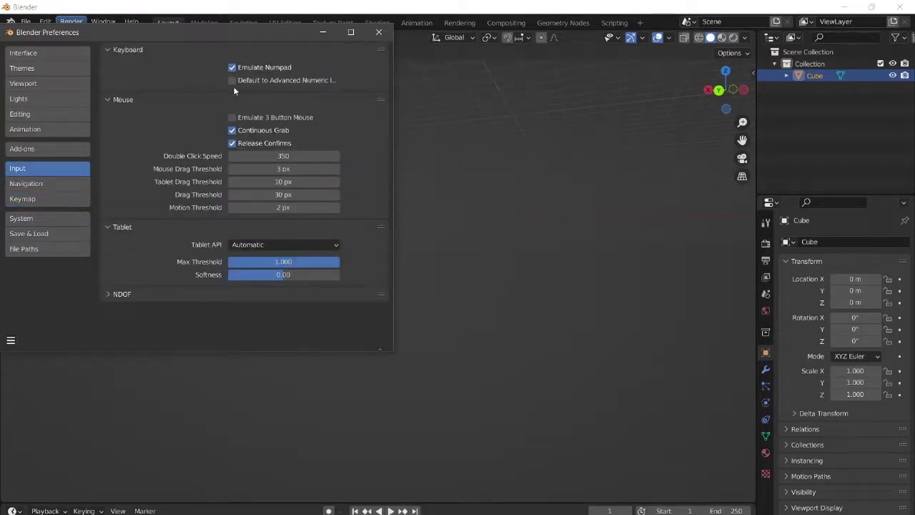
# Close the Preferences window and zoom the 3D viewport in and out
pyautogui.click(379, 34)
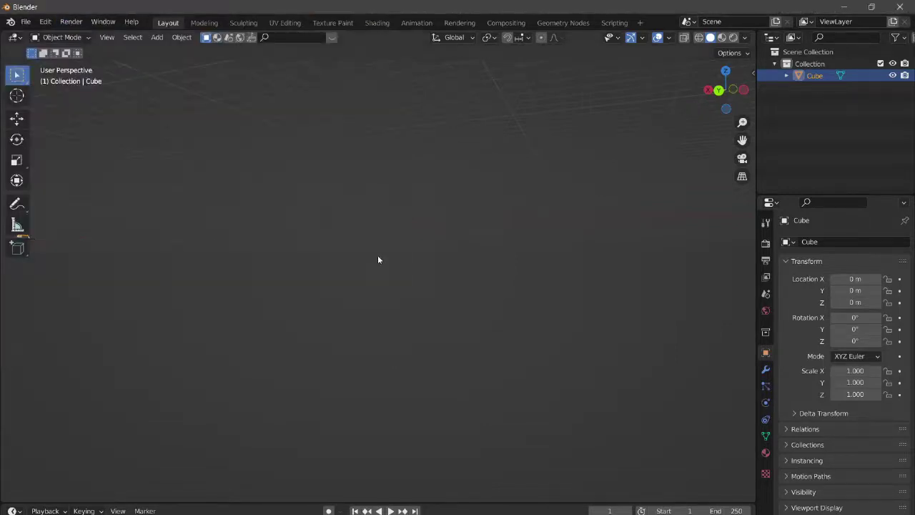
pyautogui.scroll(-3, 377, 259)
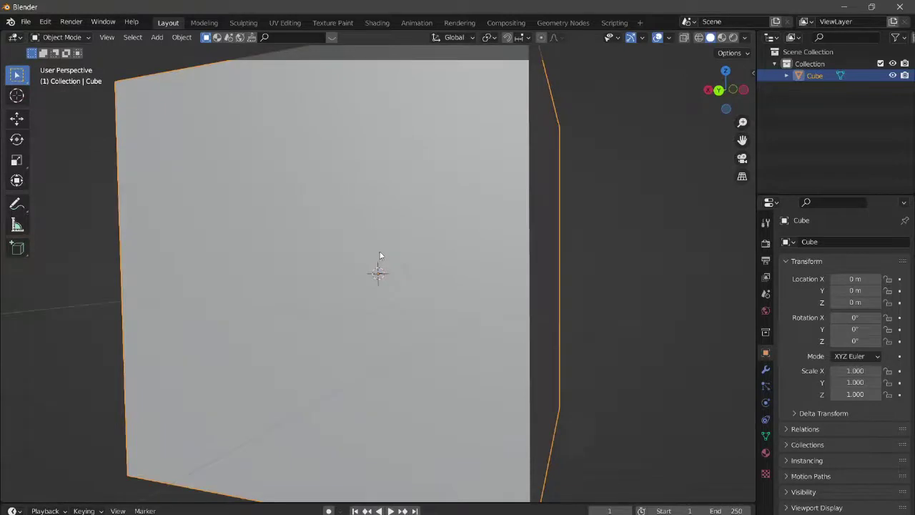
pyautogui.scroll(-6, 387, 255)
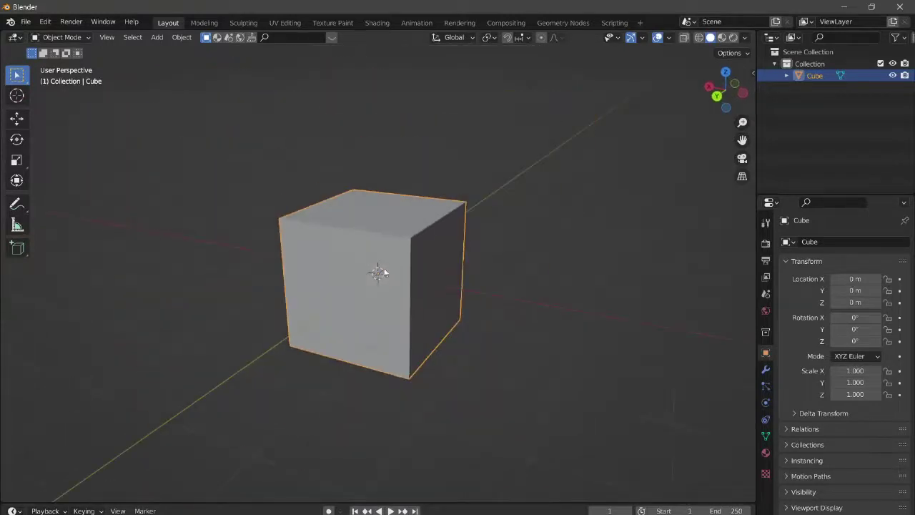
pyautogui.scroll(1, 386, 270)
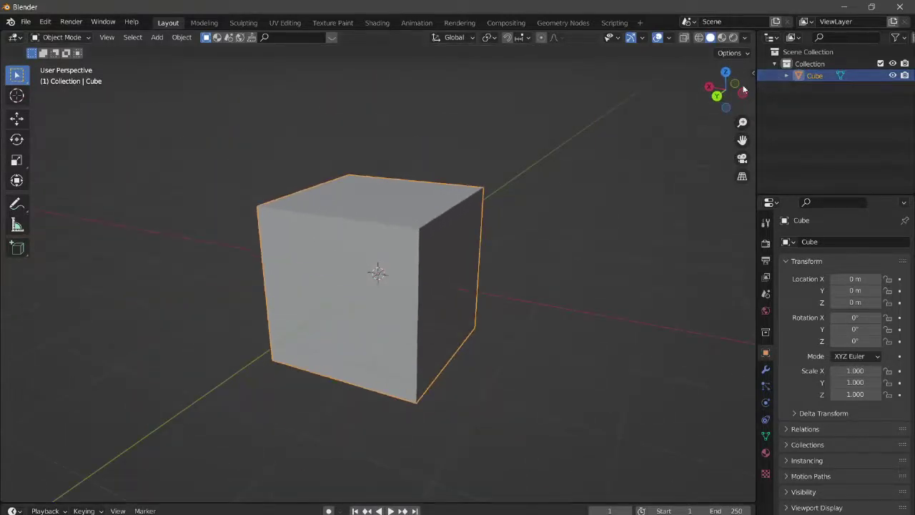
pyautogui.scroll(4, 442, 234)
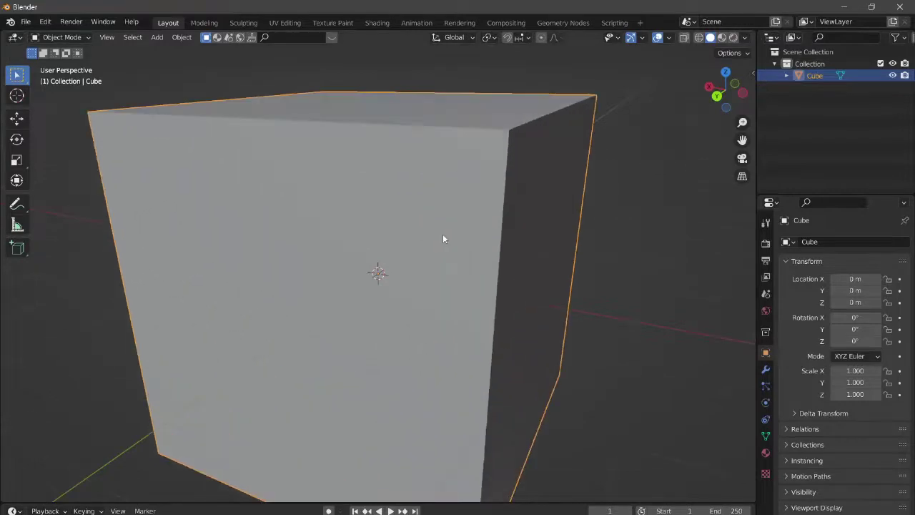
pyautogui.scroll(-8, 442, 234)
pyautogui.scroll(6, 439, 235)
pyautogui.scroll(-4, 439, 236)
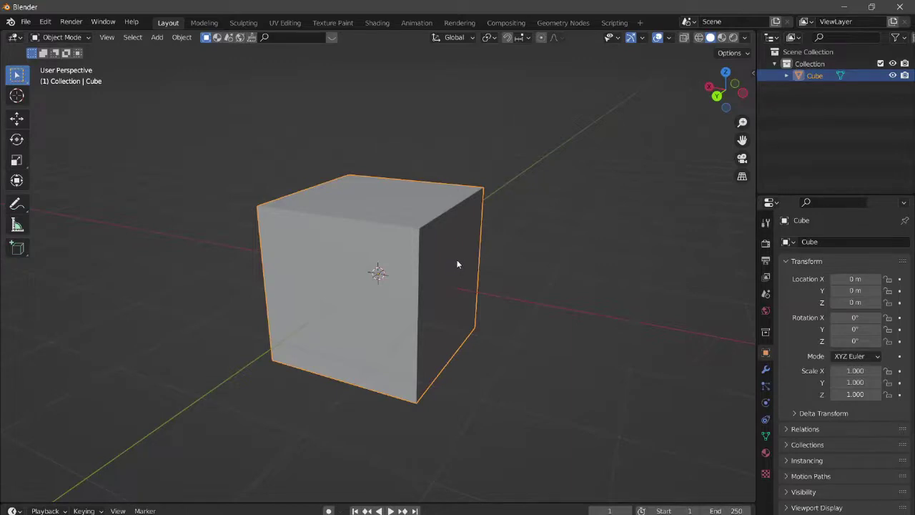
pyautogui.scroll(1, 458, 264)
pyautogui.scroll(-4, 457, 264)
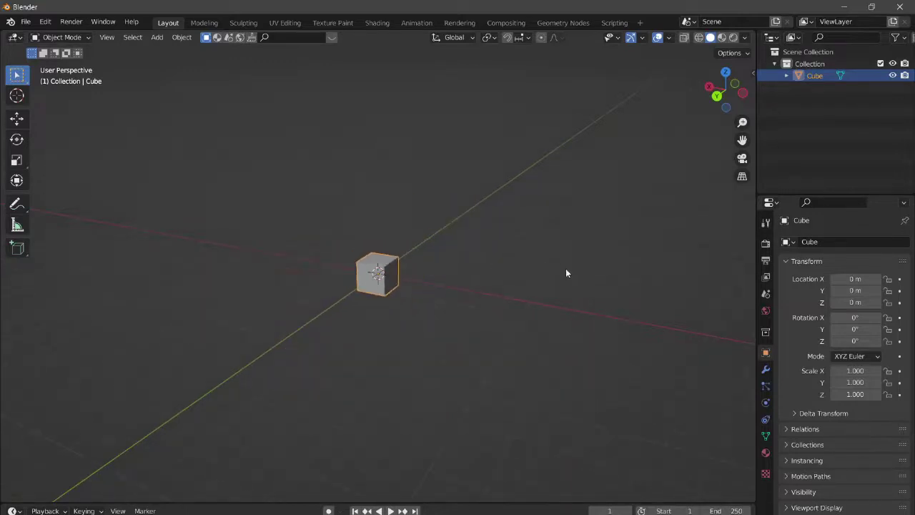
# Frame the cube with Numpad . and orbit to view it from above
pyautogui.moveTo(567, 271); pyautogui.dragTo(347, 242, button='middle')
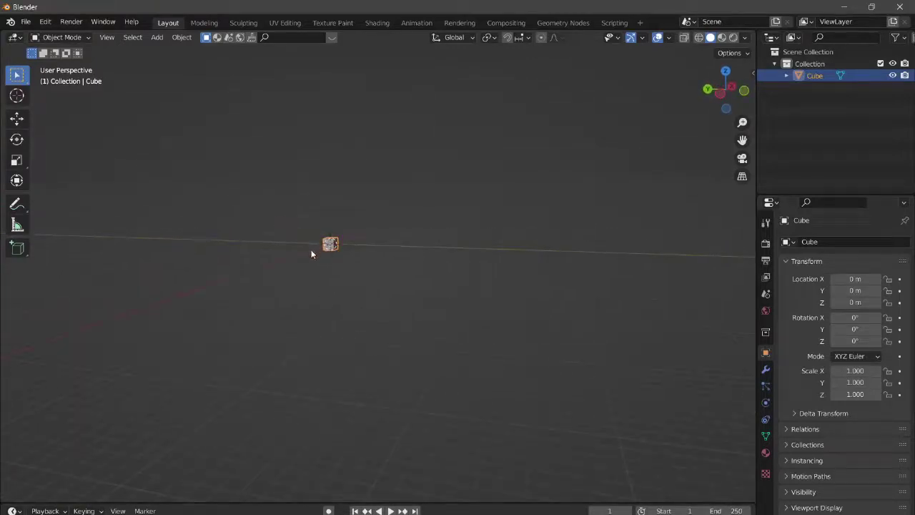
pyautogui.press('KP_Decimal')
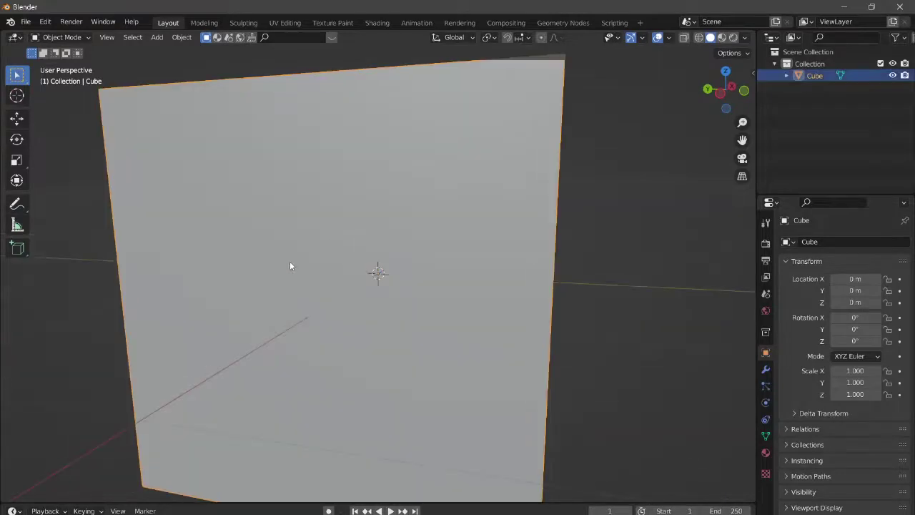
pyautogui.scroll(-5, 289, 264)
pyautogui.moveTo(289, 264); pyautogui.dragTo(510, 246, button='middle')
# Deselect and reselect the cube, orbit to show its top face, then open the Edit menu
pyautogui.click(543, 236)
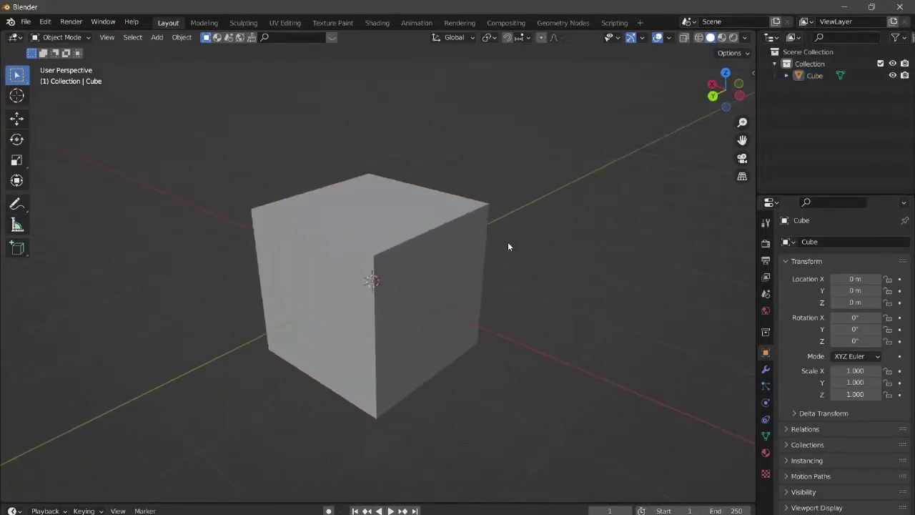
pyautogui.click(457, 285)
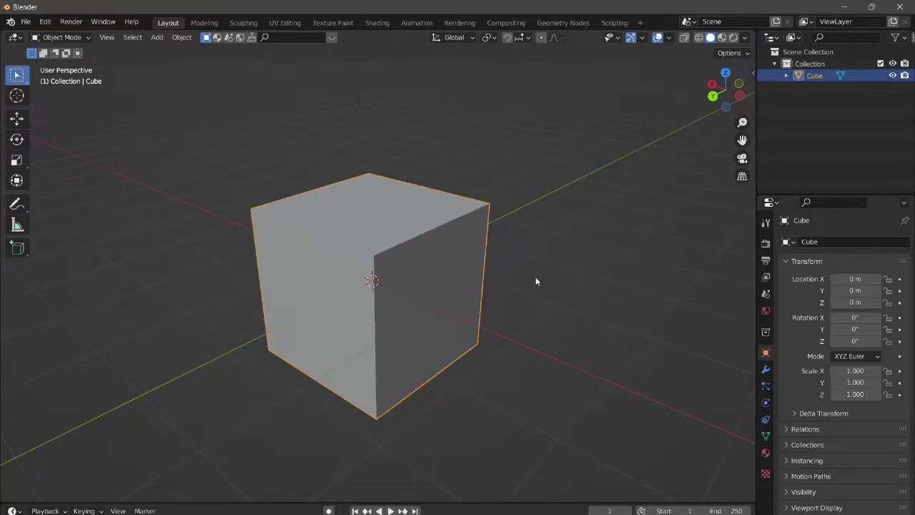
pyautogui.scroll(-2, 537, 280)
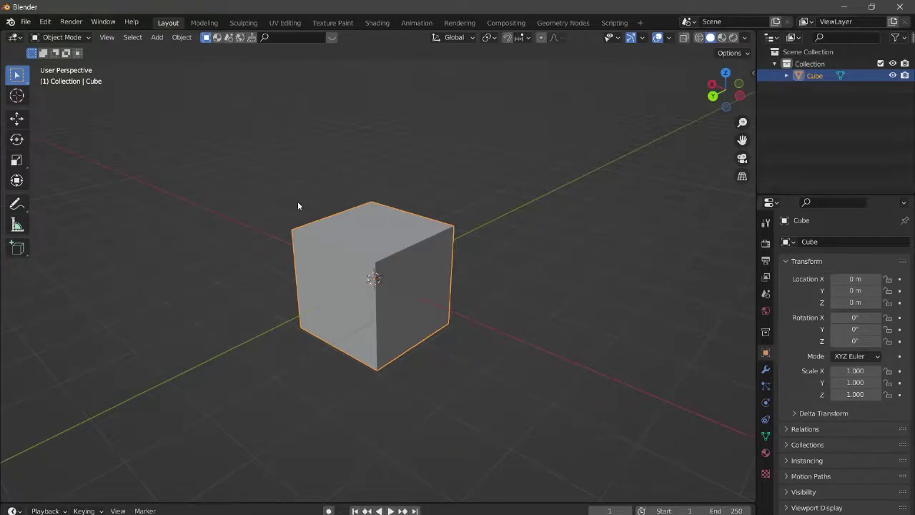
pyautogui.moveTo(298, 204); pyautogui.dragTo(374, 229, button='middle')
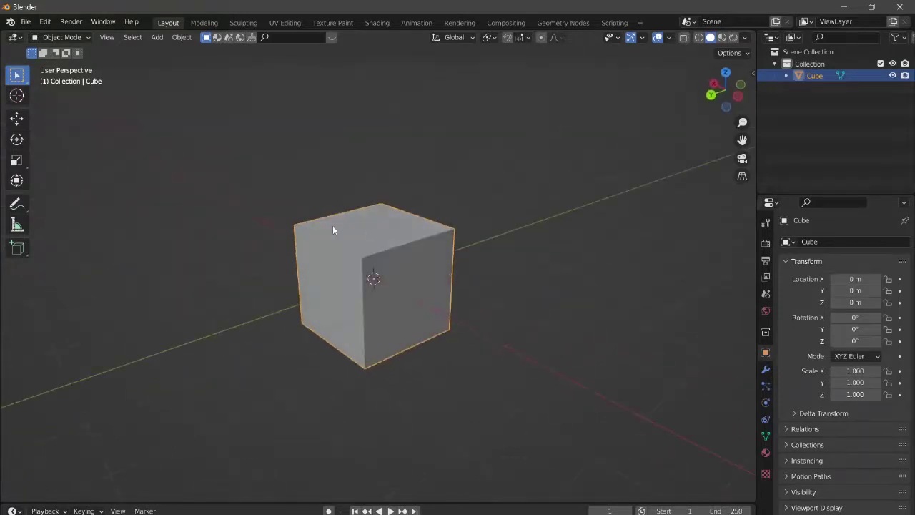
pyautogui.click(45, 21)
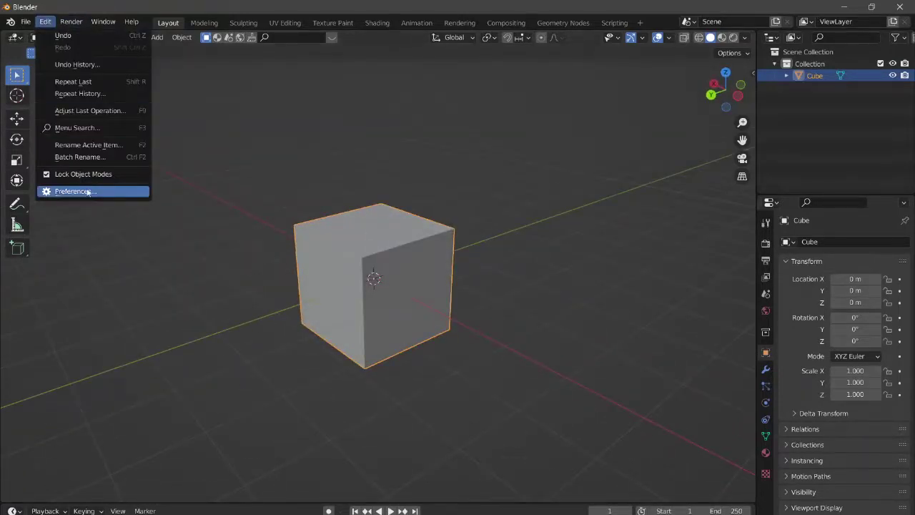
# Open Preferences on the Keymap tab and scroll through the 3D View key mappings
pyautogui.click(50, 190)
pyautogui.click(45, 192)
pyautogui.scroll(-10, 244, 221)
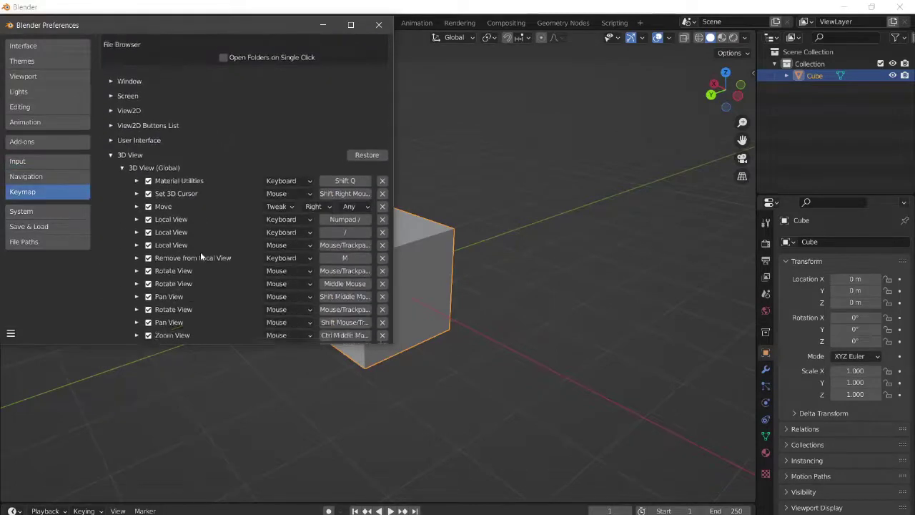
pyautogui.scroll(-3, 228, 261)
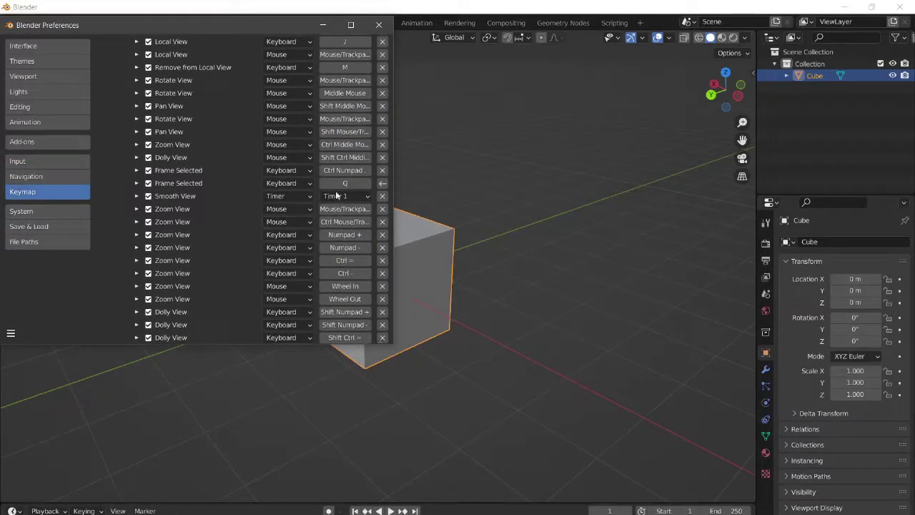
# Close Preferences, then zoom and orbit slightly around the cube
pyautogui.click(379, 25)
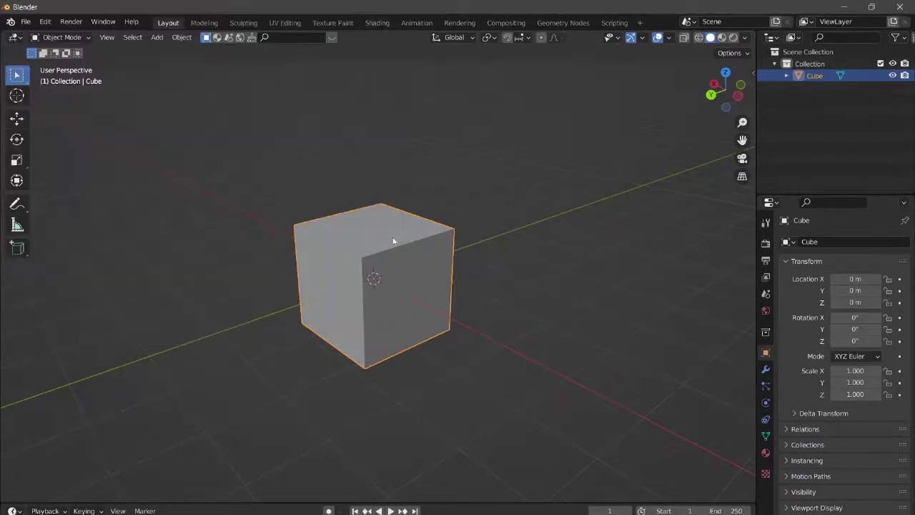
pyautogui.scroll(5, 400, 266)
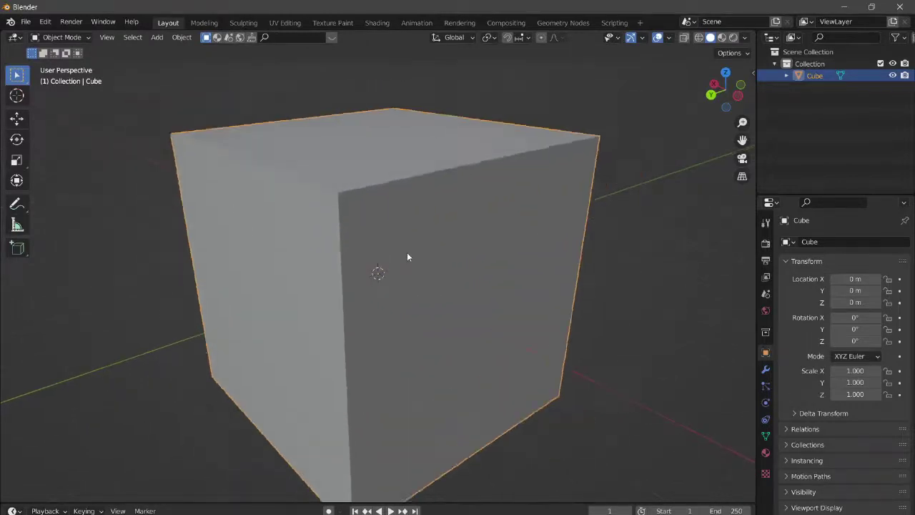
pyautogui.scroll(-6, 407, 257)
pyautogui.moveTo(404, 264)
pyautogui.mouseDown(button='middle')
pyautogui.moveTo(453, 274)
pyautogui.moveTo(397, 272)
pyautogui.mouseUp(button='middle')
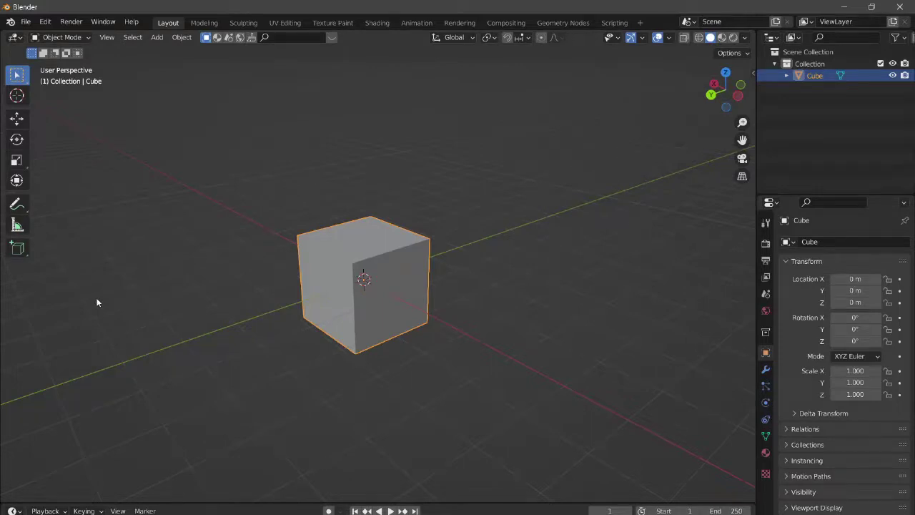
# Toggle the N sidebar on and off and leave the T toolbar hidden
pyautogui.press('n')
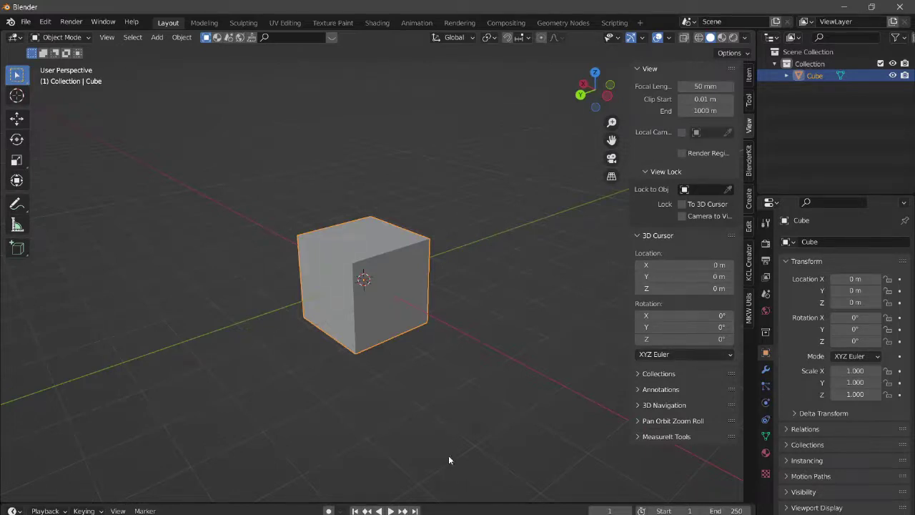
pyautogui.press('n')
pyautogui.press('n')
pyautogui.press('n')
pyautogui.press('n')
pyautogui.press('n')
pyautogui.press('n')
pyautogui.press('n')
pyautogui.press('n')
pyautogui.press('n')
pyautogui.press('n')
pyautogui.press('n')
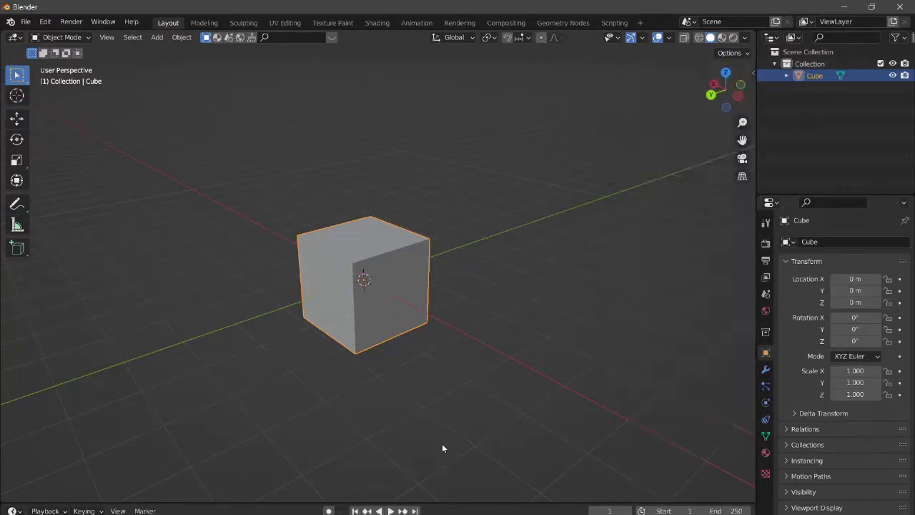
pyautogui.press('t')
pyautogui.press('t')
pyautogui.press('t')
pyautogui.press('t')
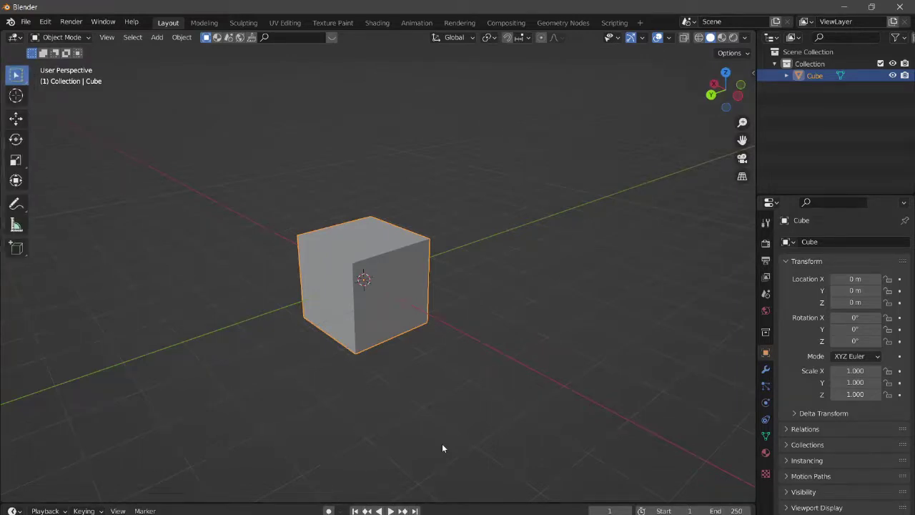
pyautogui.press('t')
pyautogui.press('t')
pyautogui.press('t')
pyautogui.press('t')
pyautogui.press('t')
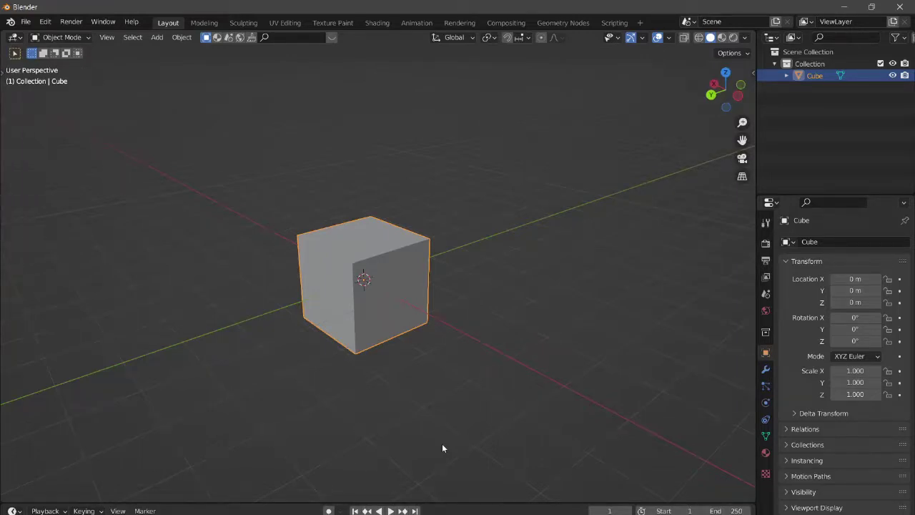
pyautogui.press('n')
pyautogui.press('n')
pyautogui.press('t')
pyautogui.press('t')
# Browse the File and Edit menus without choosing anything
pyautogui.click(30, 25)
pyautogui.click(30, 24)
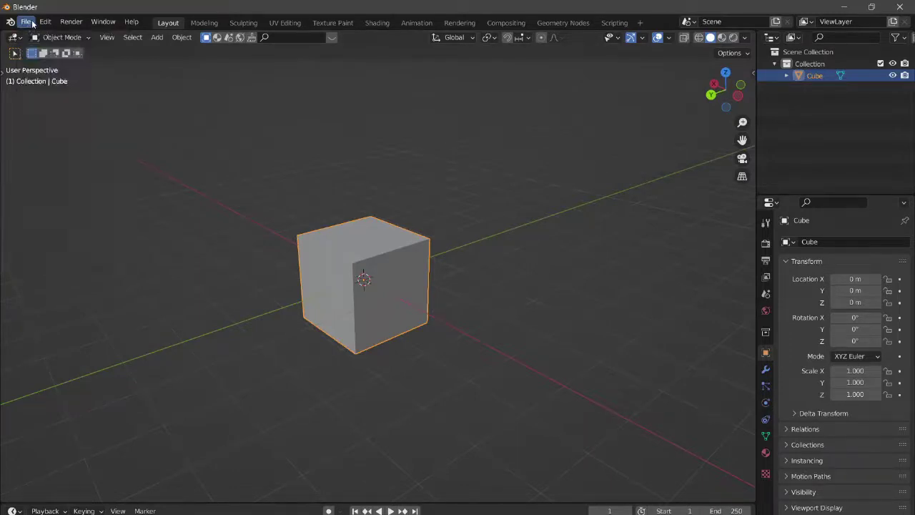
pyautogui.click(23, 23)
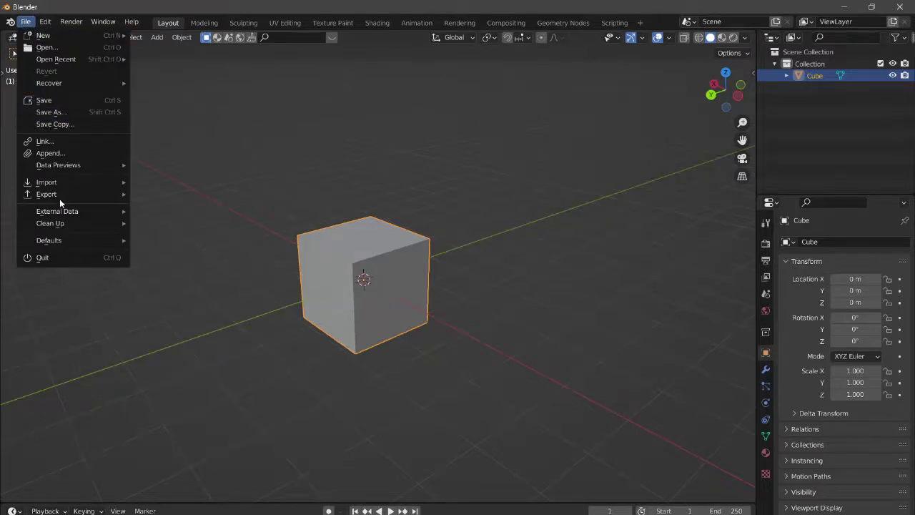
pyautogui.click(45, 22)
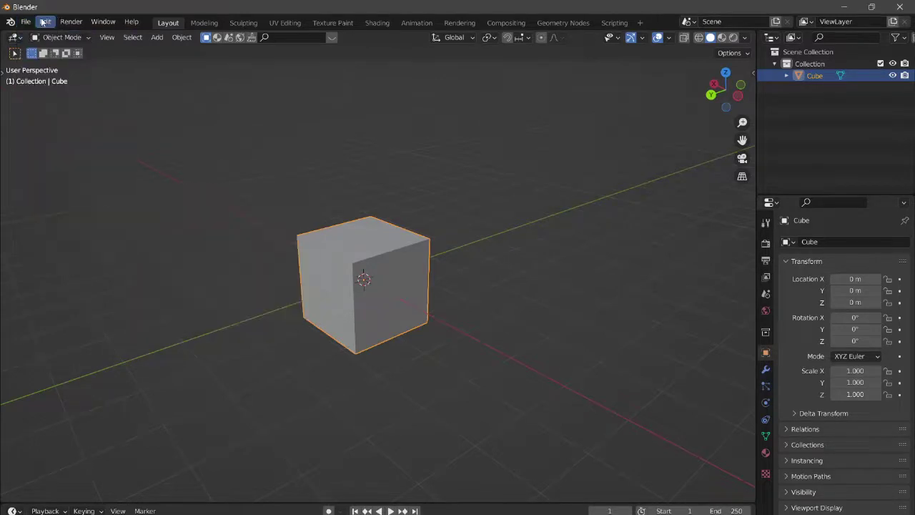
pyautogui.click(44, 22)
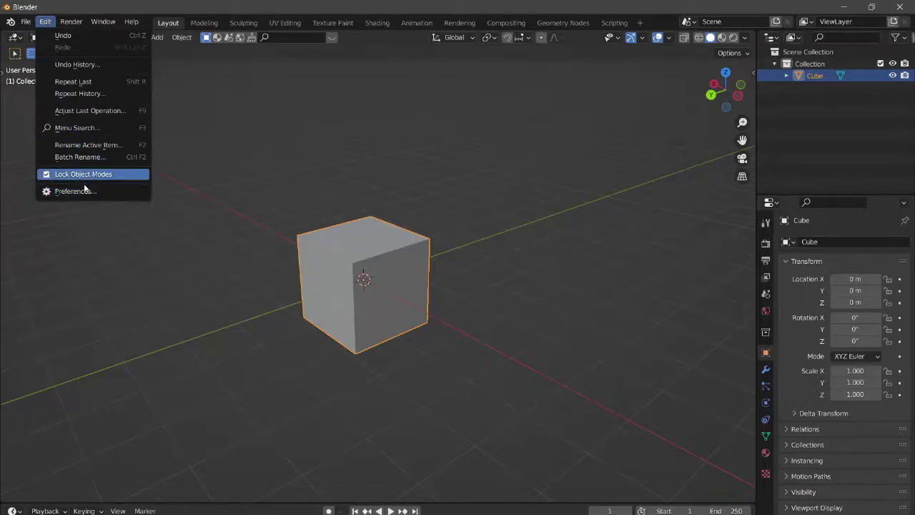
pyautogui.press('Escape')
pyautogui.click(49, 22)
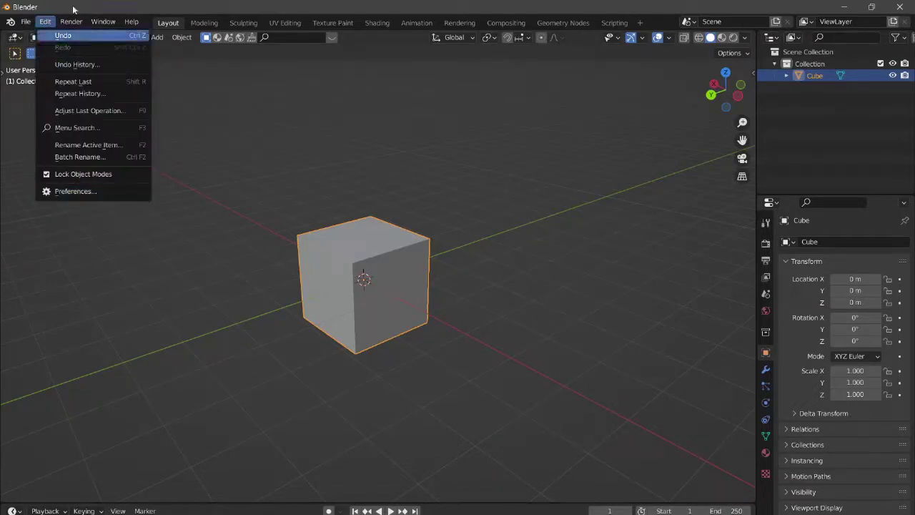
pyautogui.press('Escape')
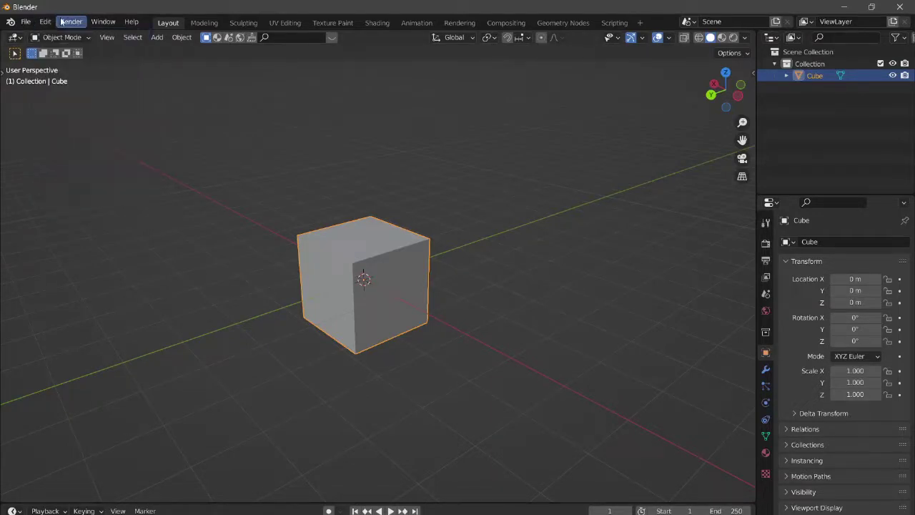
# Switch Blender to fullscreen with Window > Toggle Window Fullscreen
pyautogui.click(97, 23)
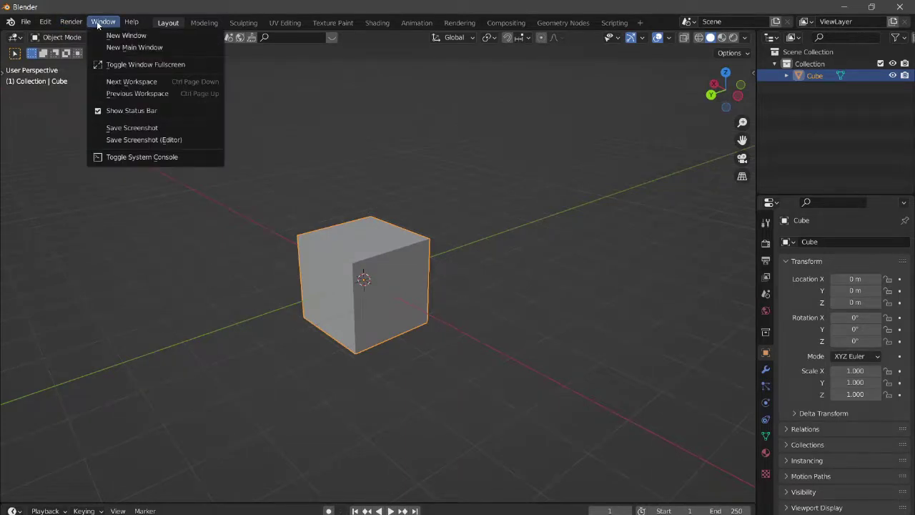
pyautogui.press('Escape')
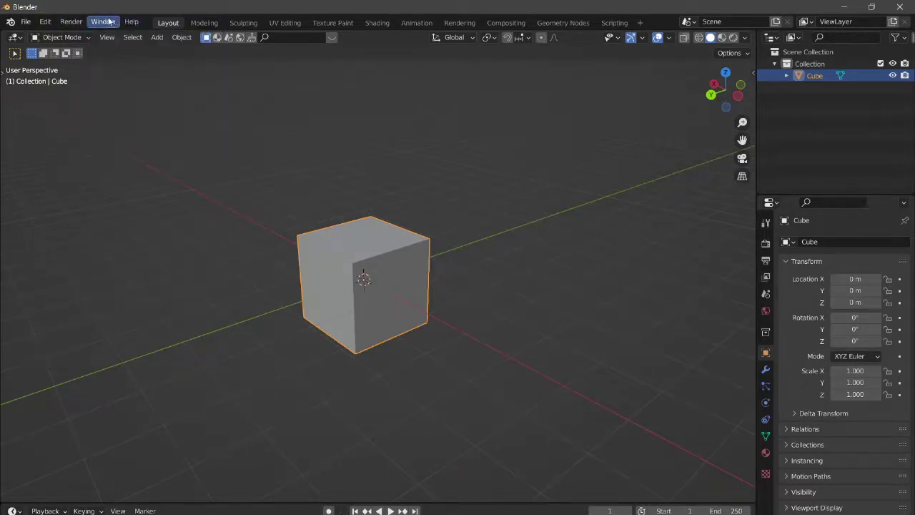
pyautogui.click(105, 23)
pyautogui.click(118, 62)
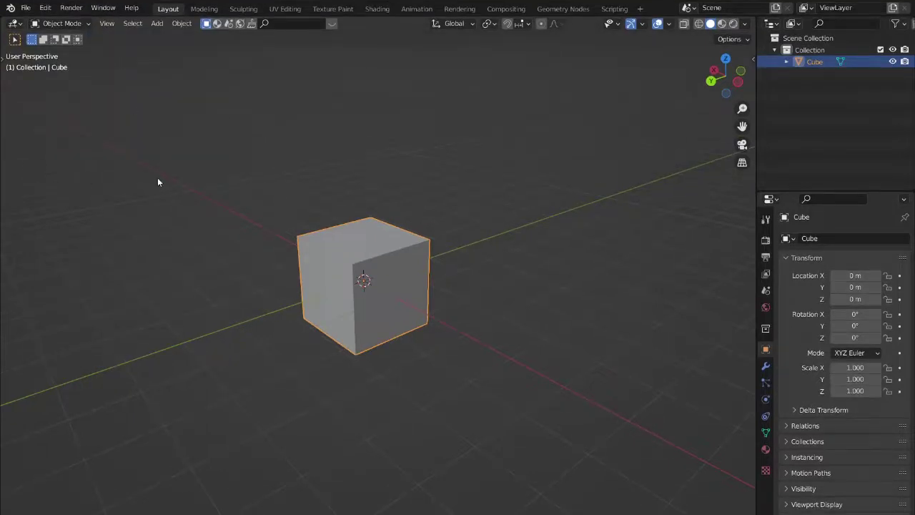
# Browse the Help menu and close it again
pyautogui.click(125, 10)
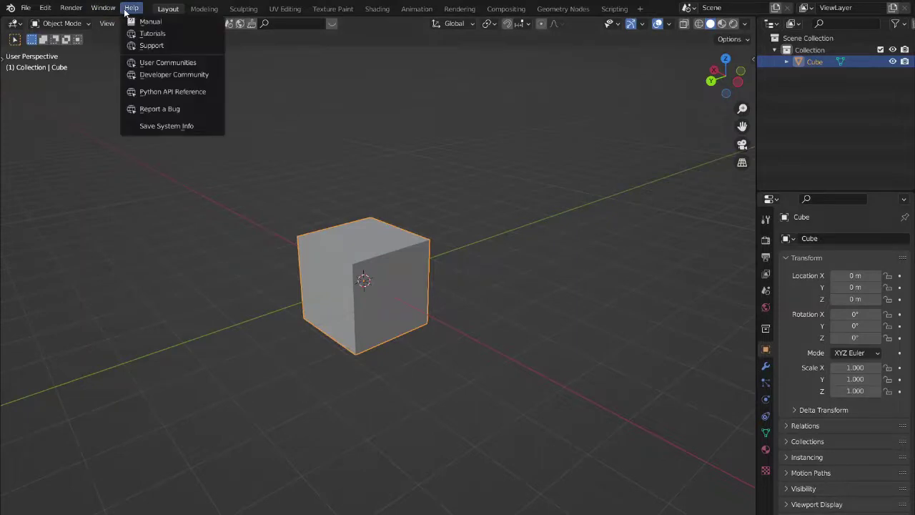
pyautogui.click(125, 10)
pyautogui.click(127, 9)
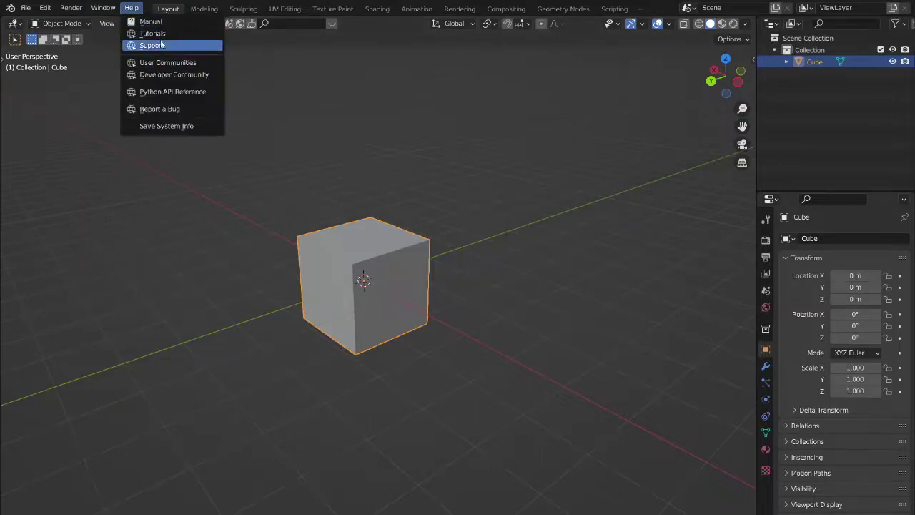
pyautogui.click(131, 8)
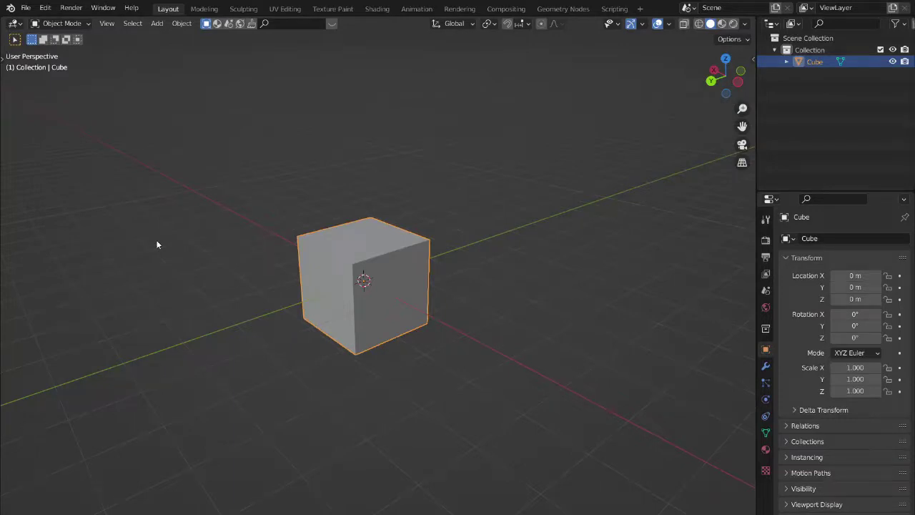
# Delete the Modeling workspace from its tab's context menu and switch to Sculpting
pyautogui.click(204, 8)
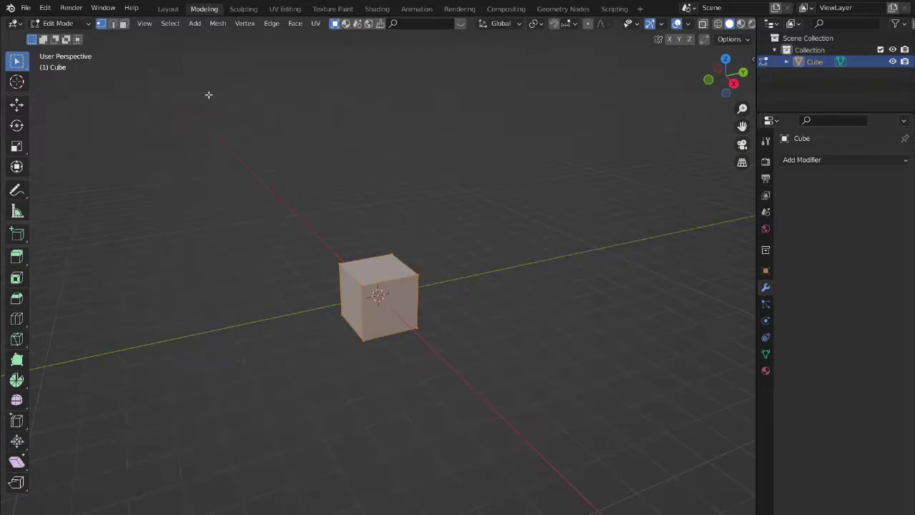
pyautogui.rightClick(206, 13)
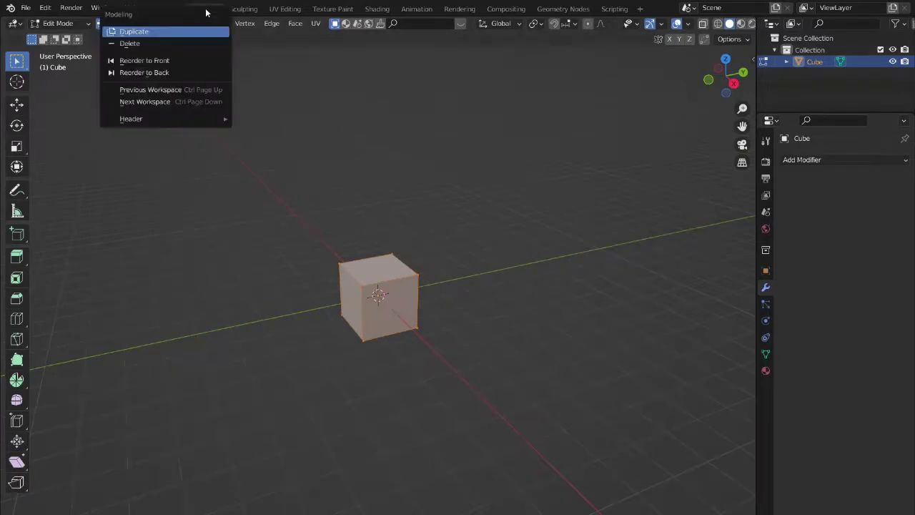
pyautogui.click(163, 44)
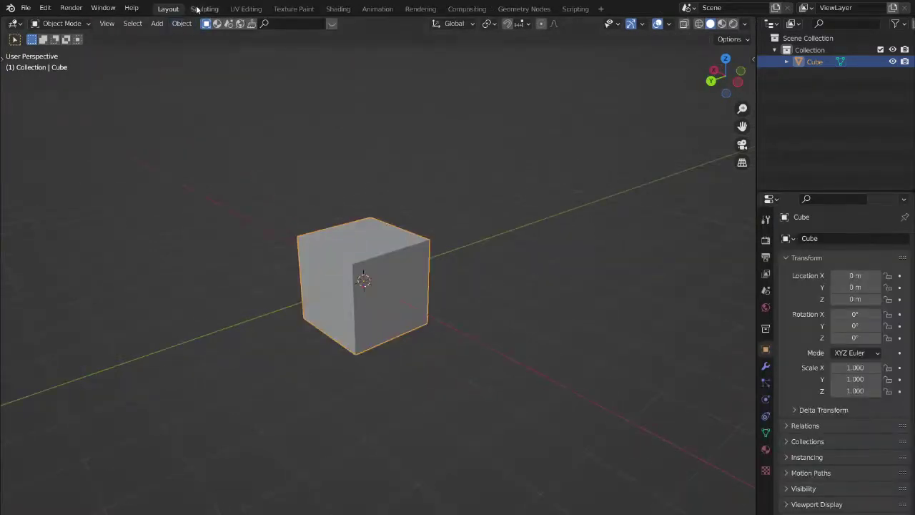
pyautogui.click(204, 9)
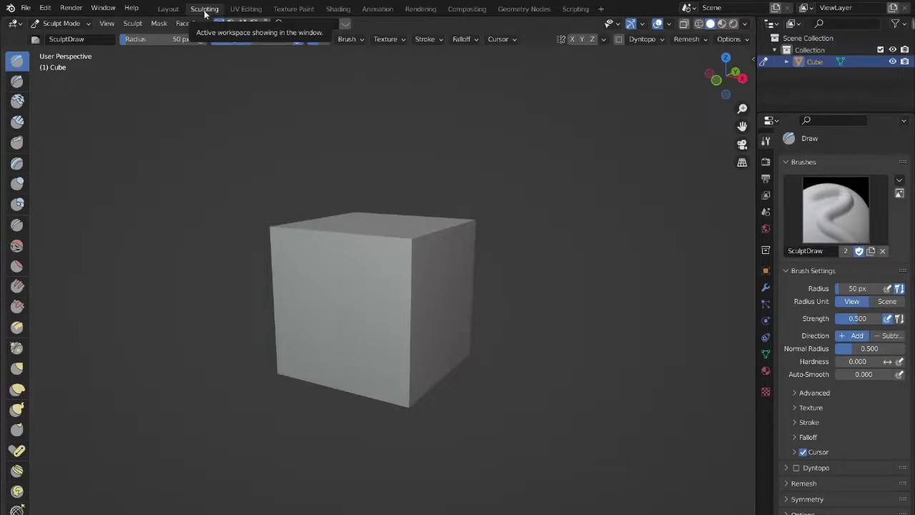
# Try the Inflate/Deflate and Smooth brushes on the cube, undoing the smoothing stroke
pyautogui.click(17, 183)
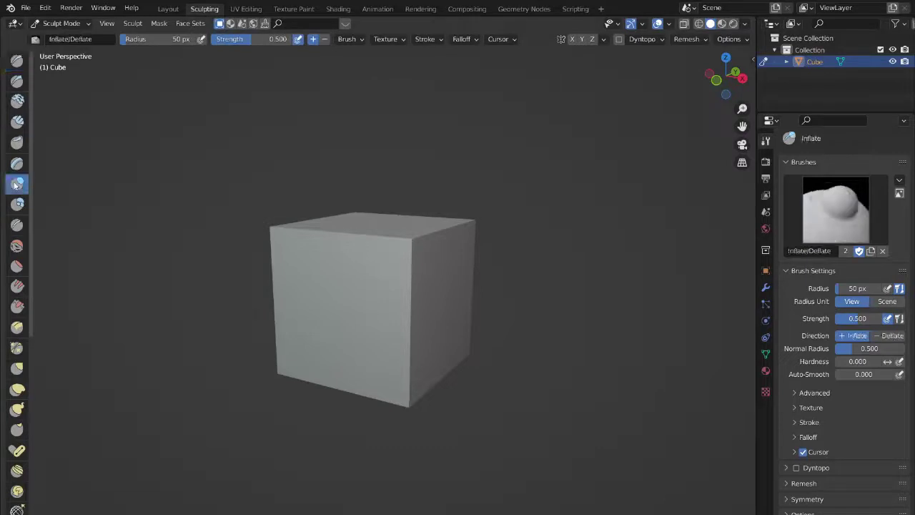
pyautogui.click(17, 249)
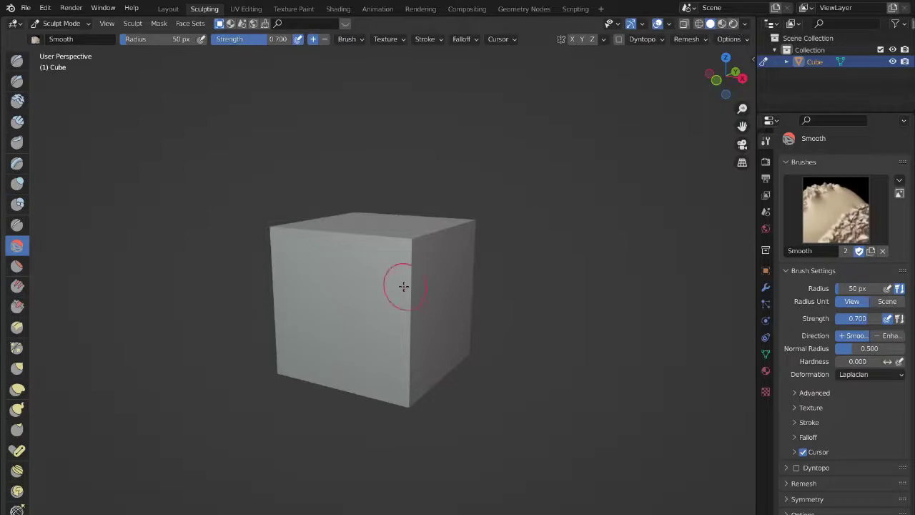
pyautogui.moveTo(403, 286); pyautogui.dragTo(419, 265)
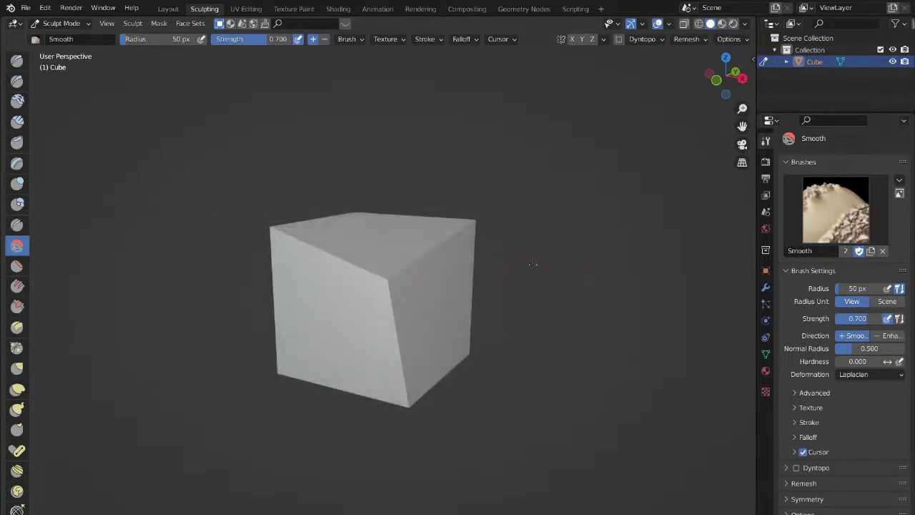
pyautogui.hotkey('ctrl', 'z')
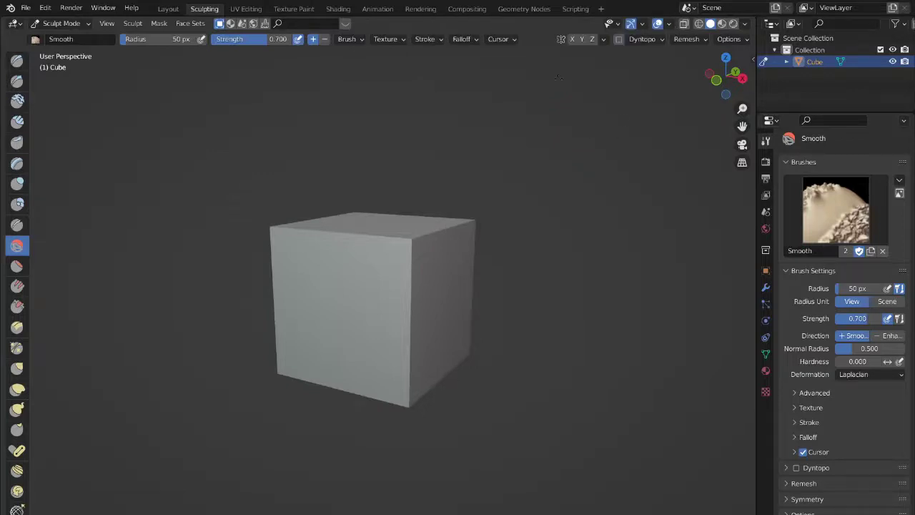
# Enable Dyntopo, smooth the surface, and raise a blob with the Draw brush
pyautogui.click(618, 38)
pyautogui.click(598, 68)
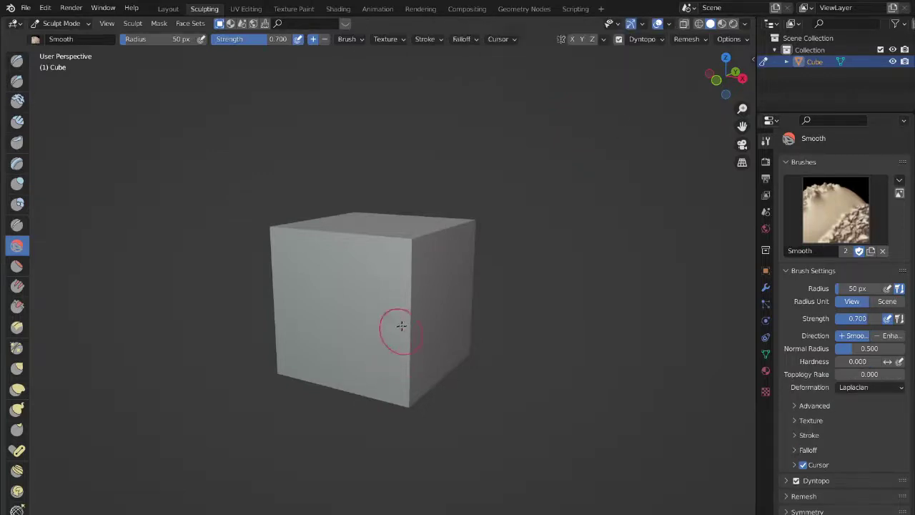
pyautogui.moveTo(400, 326)
pyautogui.mouseDown()
pyautogui.moveTo(403, 255)
pyautogui.moveTo(421, 248)
pyautogui.moveTo(396, 289)
pyautogui.moveTo(376, 278)
pyautogui.mouseUp()
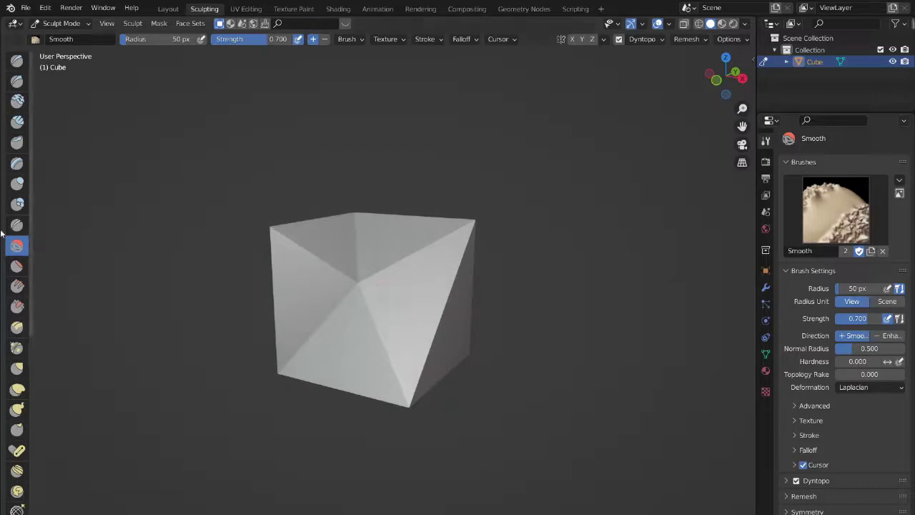
pyautogui.click(17, 61)
pyautogui.moveTo(360, 279)
pyautogui.mouseDown()
pyautogui.moveTo(426, 278)
pyautogui.moveTo(232, 285)
pyautogui.mouseUp()
# Reshape the blob while orbiting, undo back to a plain cube, and switch to UV Editing
pyautogui.moveTo(402, 288); pyautogui.dragTo(364, 296, button='middle')
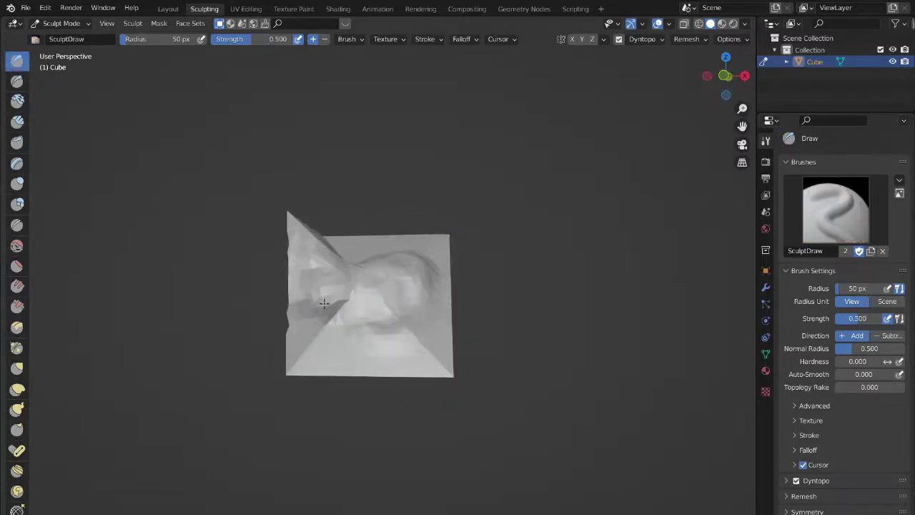
pyautogui.moveTo(364, 296)
pyautogui.mouseDown()
pyautogui.moveTo(386, 290)
pyautogui.moveTo(397, 304)
pyautogui.mouseUp()
pyautogui.moveTo(396, 304); pyautogui.dragTo(418, 282, button='middle')
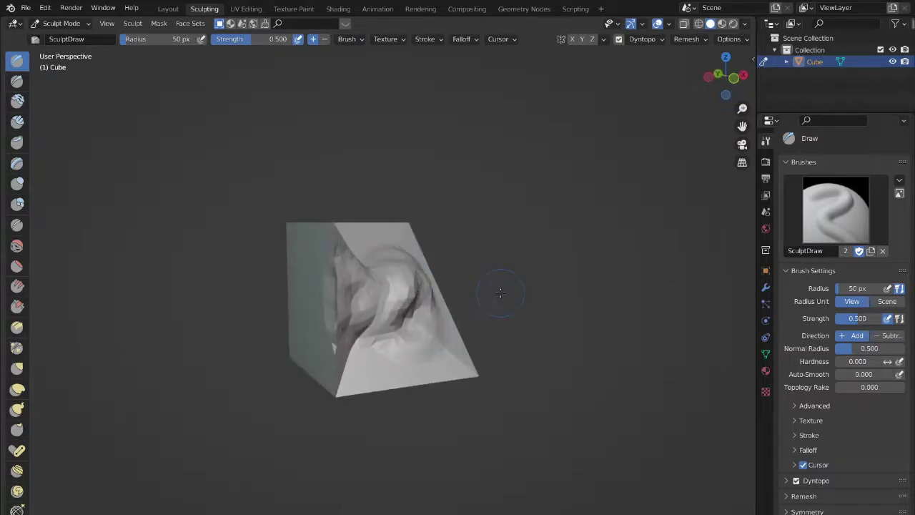
pyautogui.hotkey('ctrl', 'z')
pyautogui.hotkey('ctrl', 'z')
pyautogui.hotkey('ctrl', 'z')
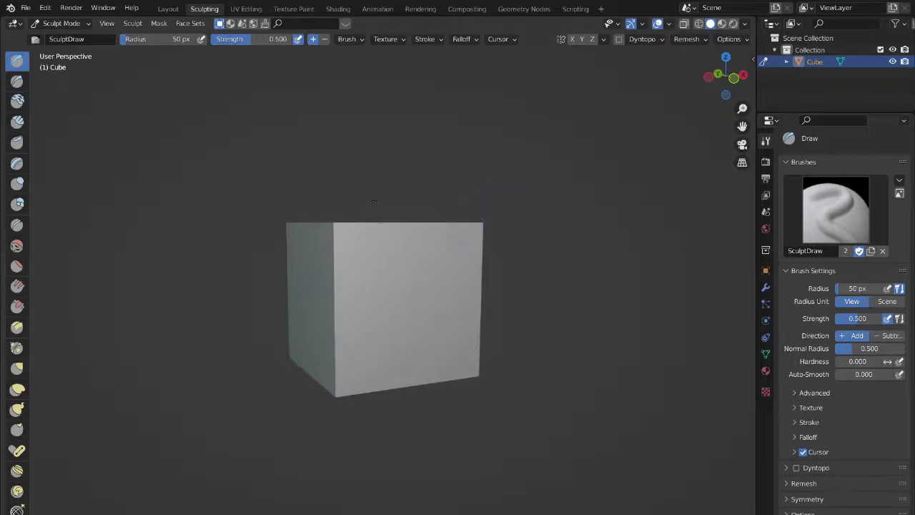
pyautogui.scroll(1, 307, 162)
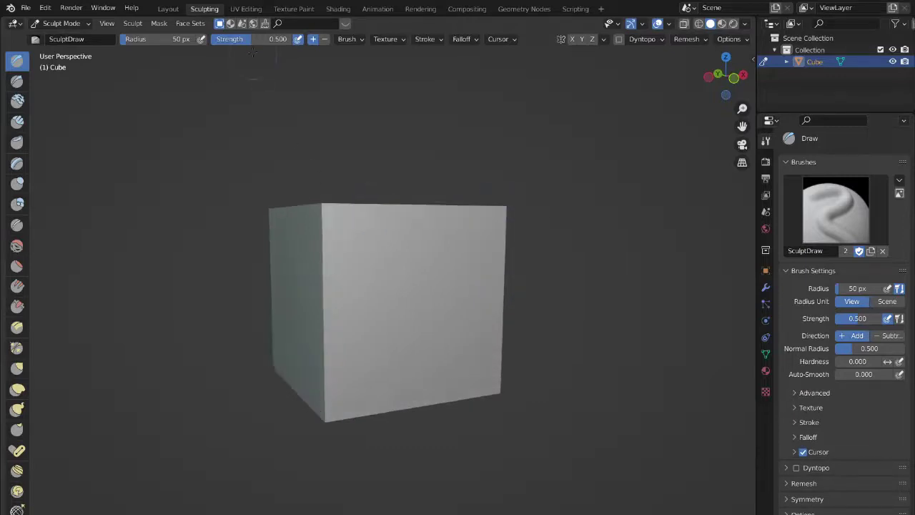
pyautogui.click(244, 8)
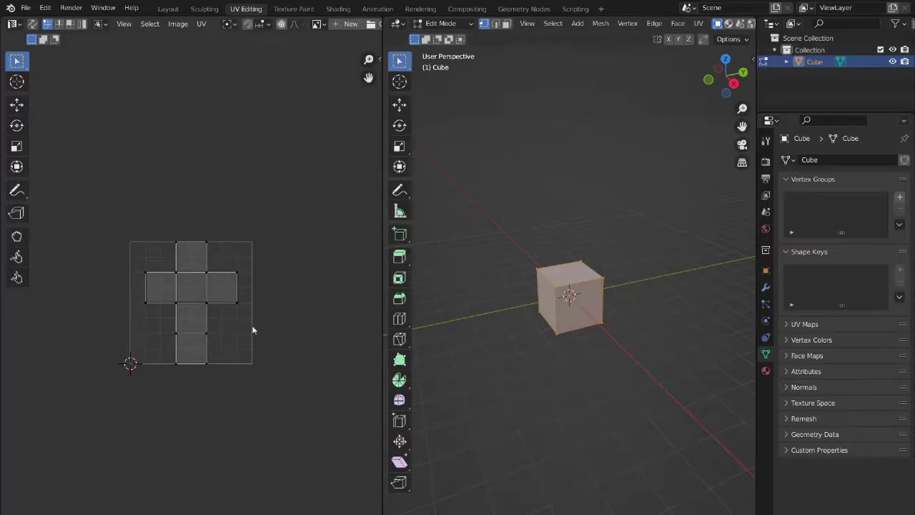
# Delete the Texture Paint workspace via its tab's context menu and switch to Shading
pyautogui.click(289, 9)
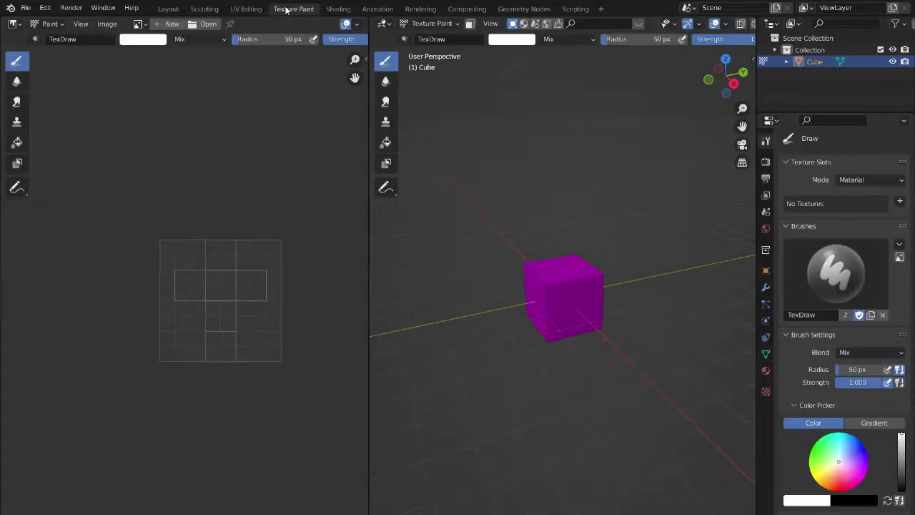
pyautogui.rightClick(289, 9)
pyautogui.click(293, 6)
pyautogui.rightClick(292, 11)
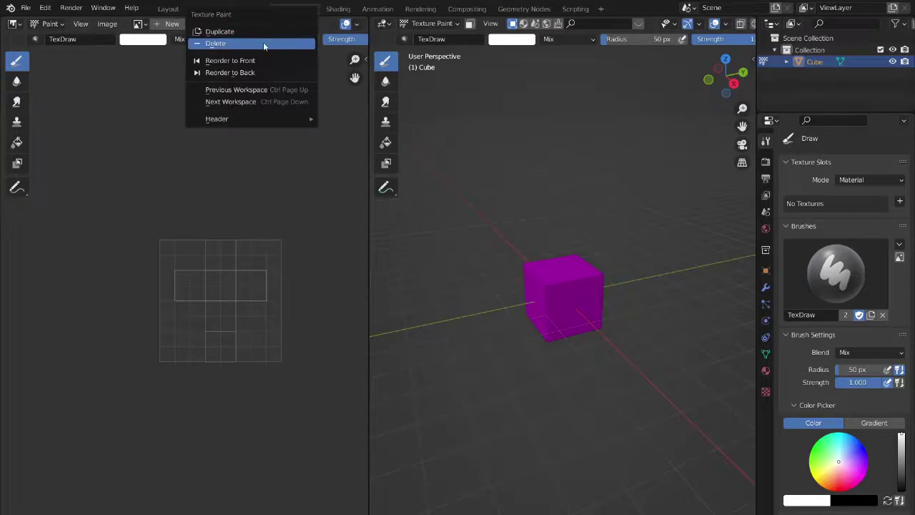
pyautogui.click(263, 43)
pyautogui.click(286, 8)
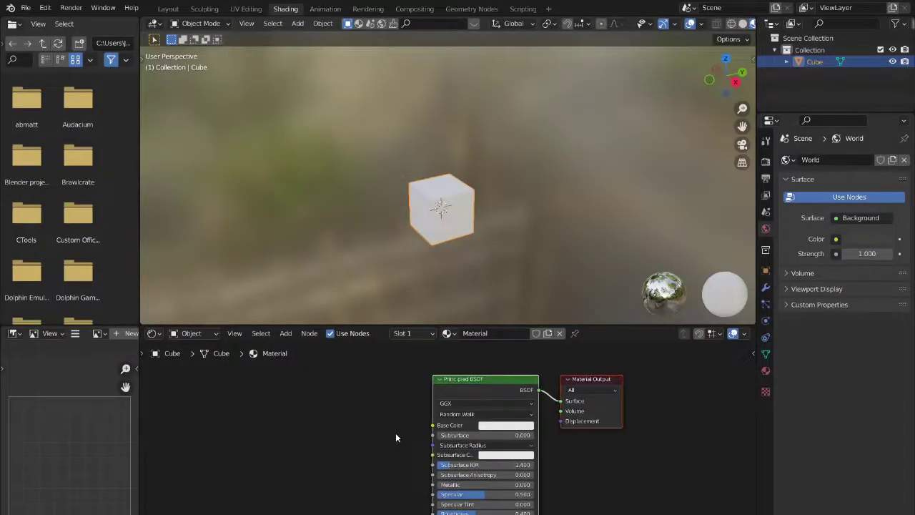
# Zoom out and pan the Shading node editor sideways
pyautogui.scroll(-3, 360, 448)
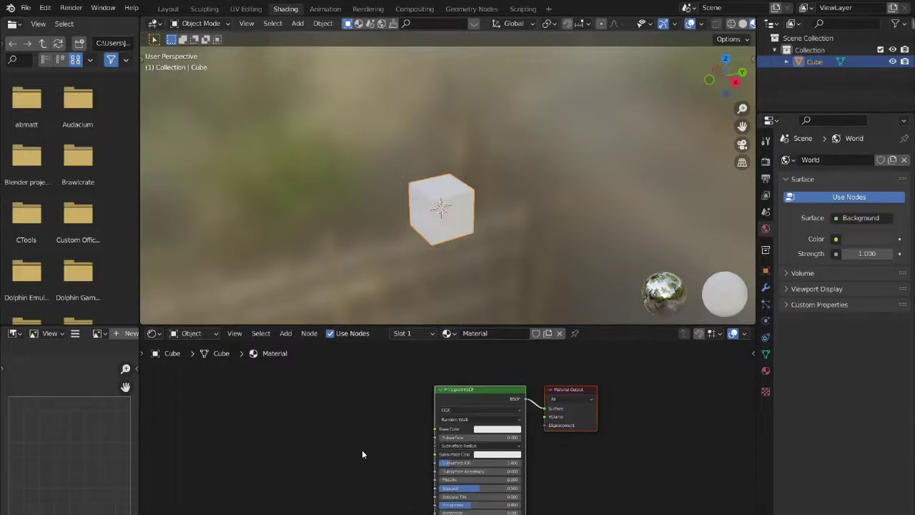
pyautogui.moveTo(362, 447); pyautogui.dragTo(406, 419, button='middle')
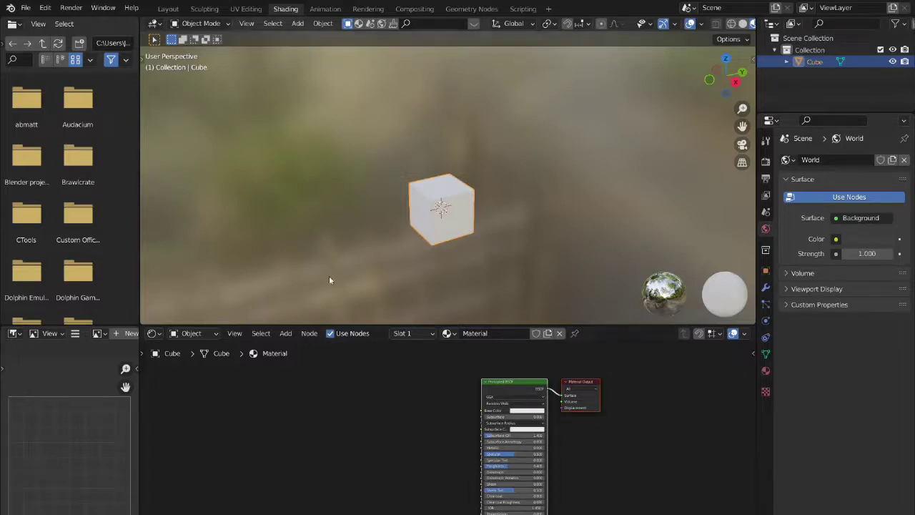
# Delete the Animation, Rendering and Compositing workspaces
pyautogui.click(331, 10)
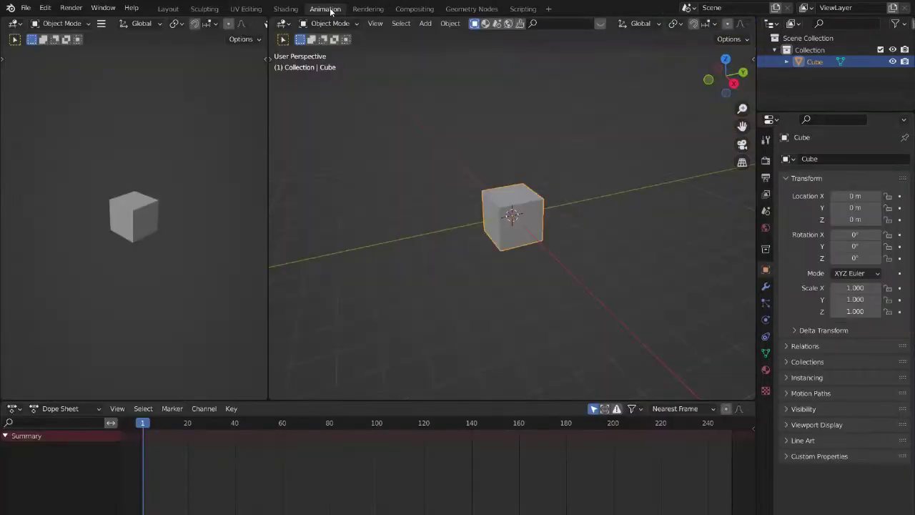
pyautogui.rightClick(331, 10)
pyautogui.click(309, 44)
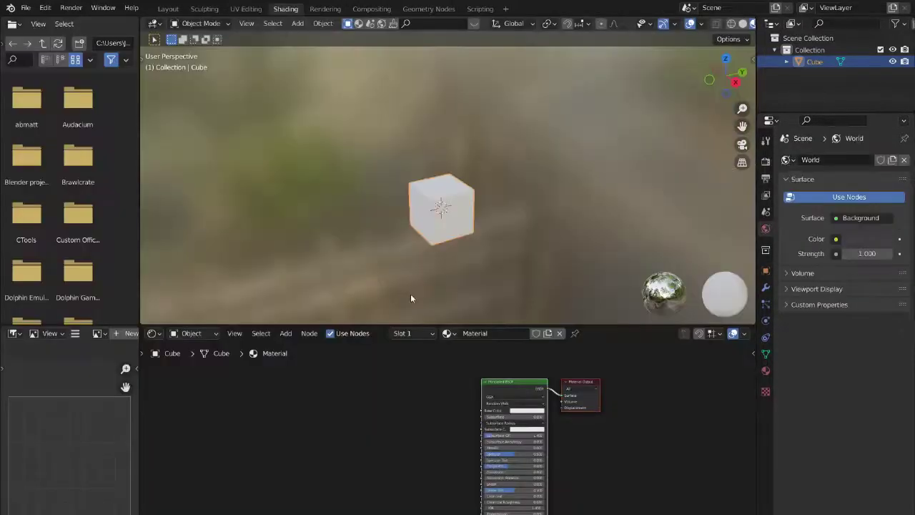
pyautogui.click(327, 9)
pyautogui.rightClick(321, 8)
pyautogui.click(284, 44)
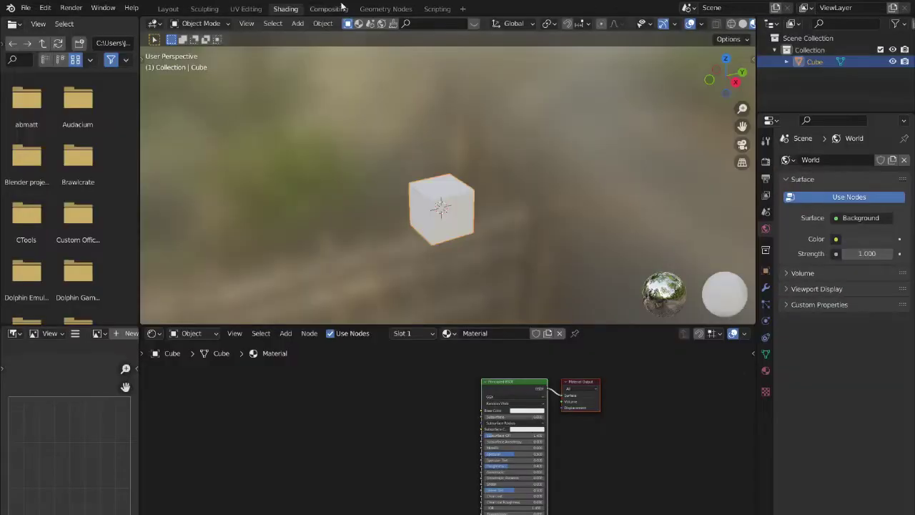
pyautogui.rightClick(336, 8)
pyautogui.click(278, 43)
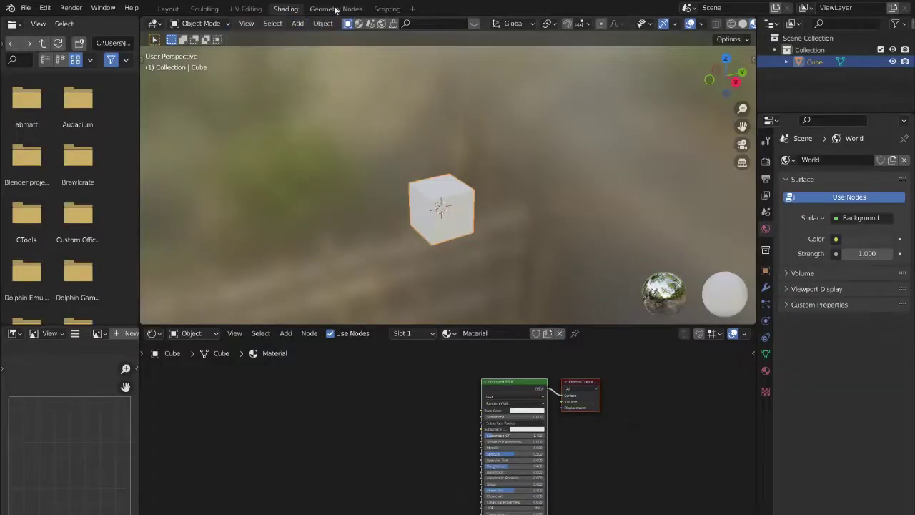
# Delete the Geometry Nodes and Scripting workspaces and return to Layout
pyautogui.click(334, 8)
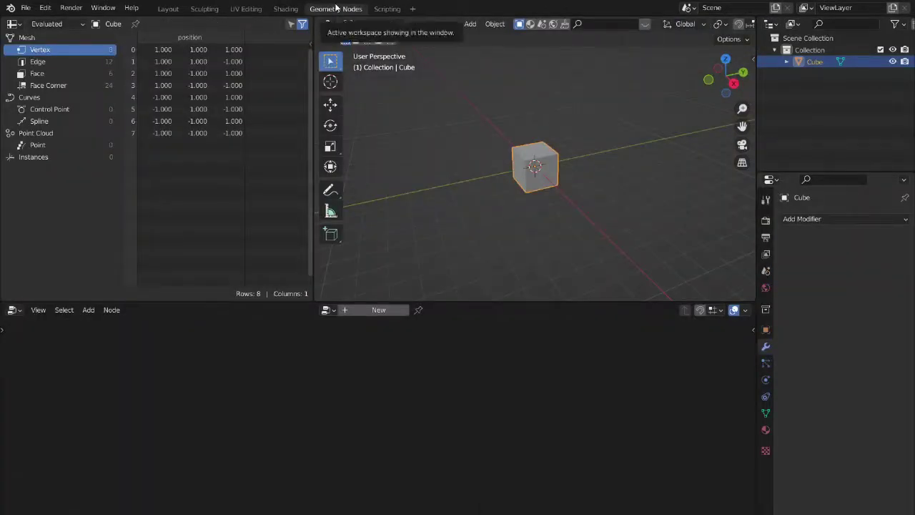
pyautogui.rightClick(335, 9)
pyautogui.click(298, 44)
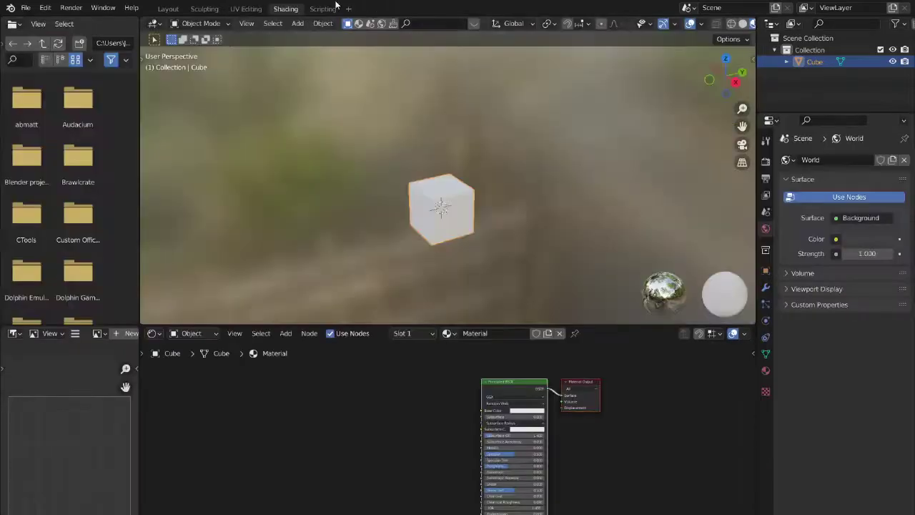
pyautogui.click(319, 9)
pyautogui.rightClick(319, 9)
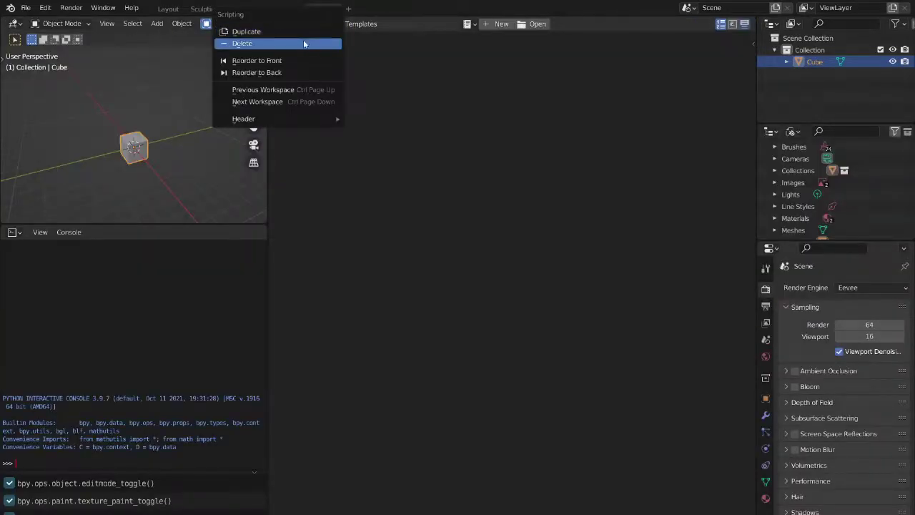
pyautogui.click(303, 41)
pyautogui.click(169, 9)
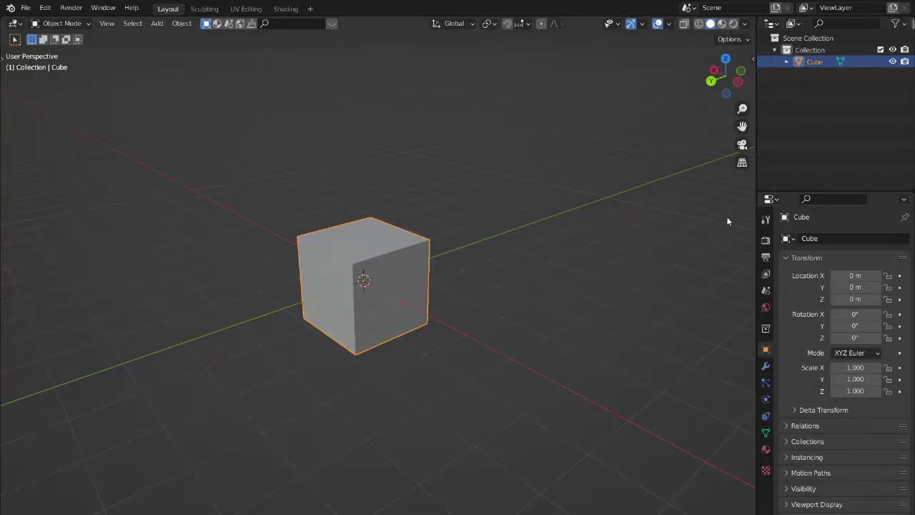
# Review the Render properties keeping Eevee as the engine, then the Output settings
pyautogui.click(766, 240)
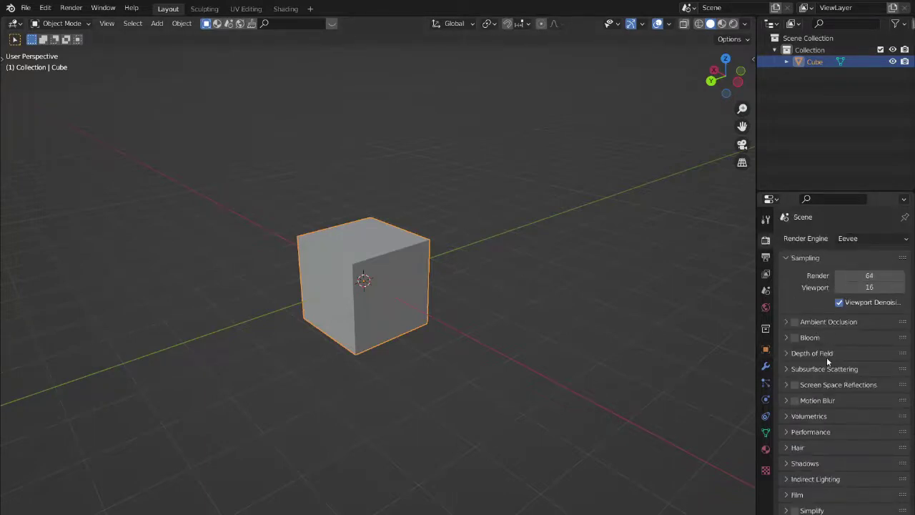
pyautogui.scroll(-1, 829, 387)
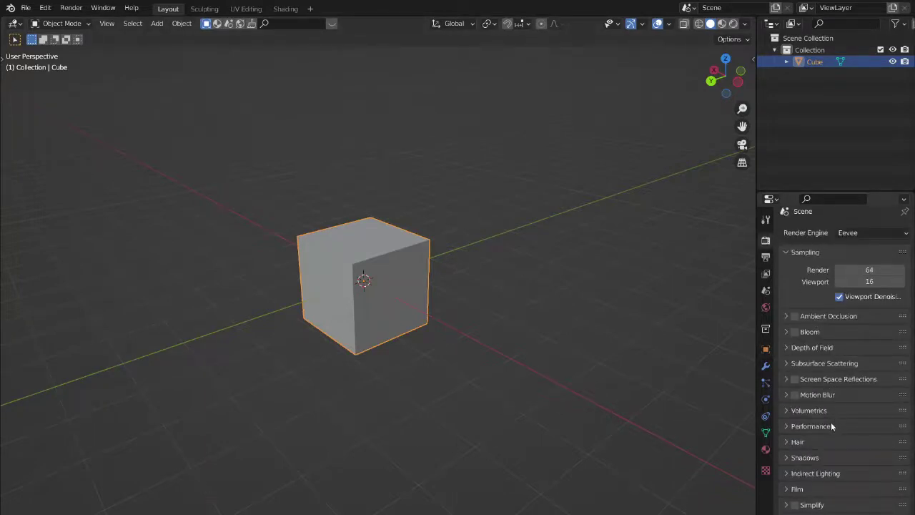
pyautogui.scroll(1, 826, 419)
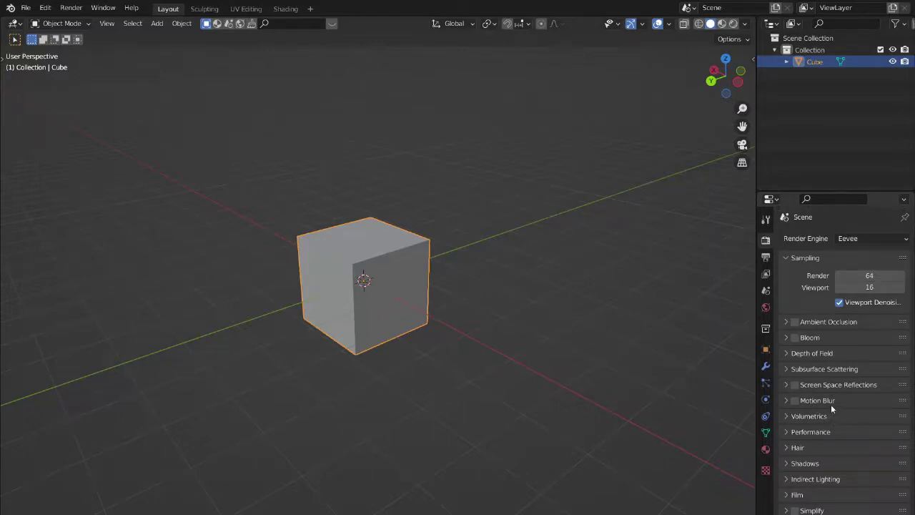
pyautogui.click(864, 237)
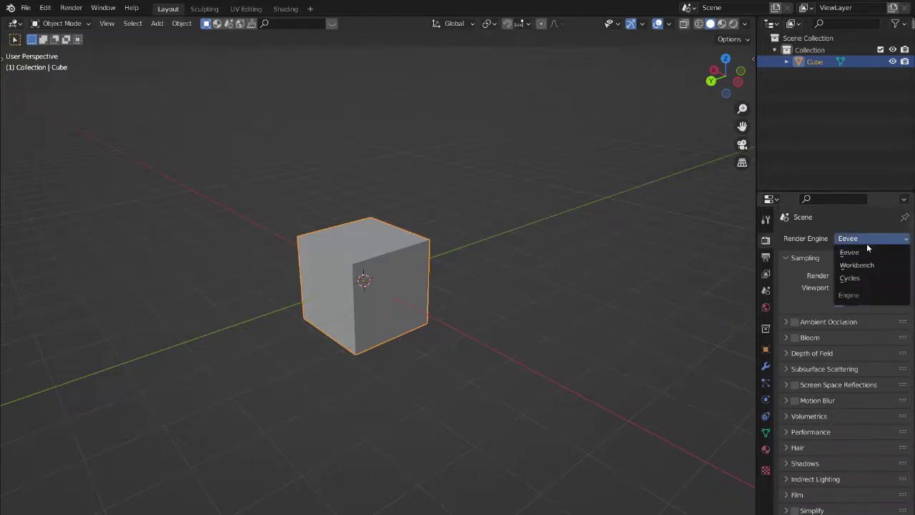
pyautogui.click(862, 239)
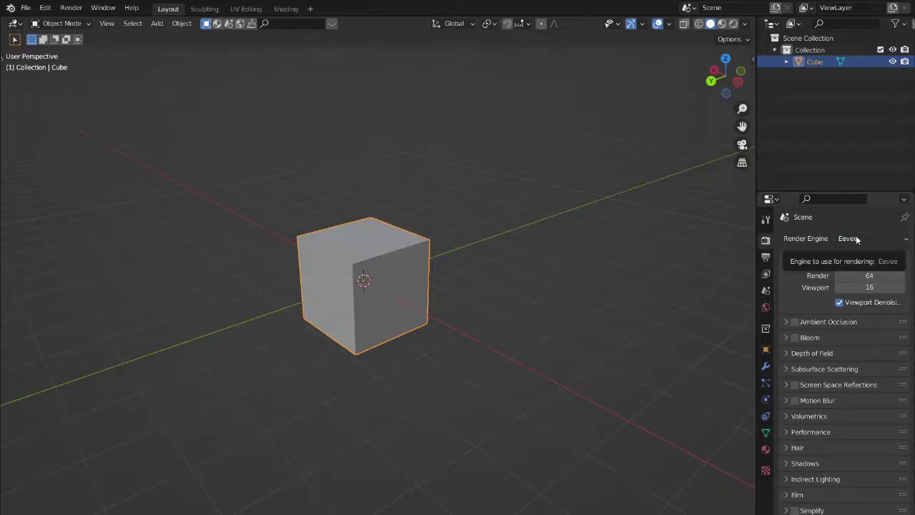
pyautogui.click(861, 237)
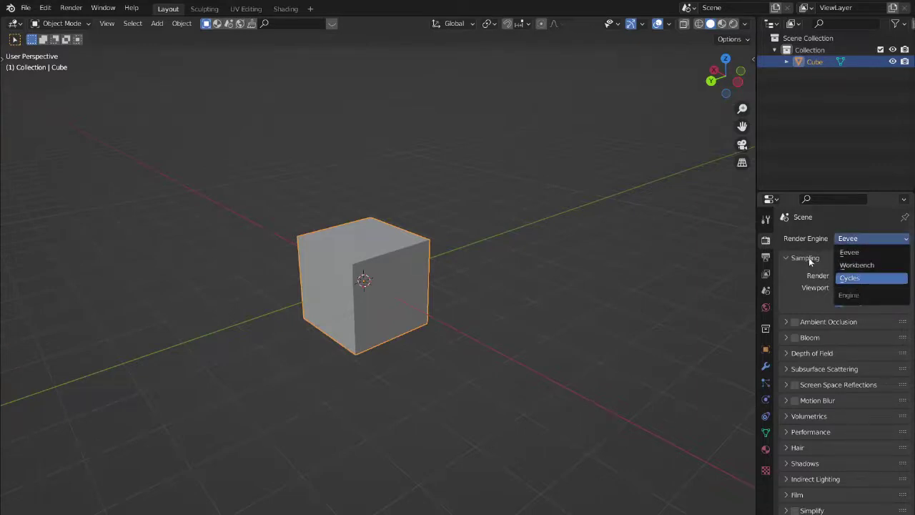
pyautogui.click(765, 256)
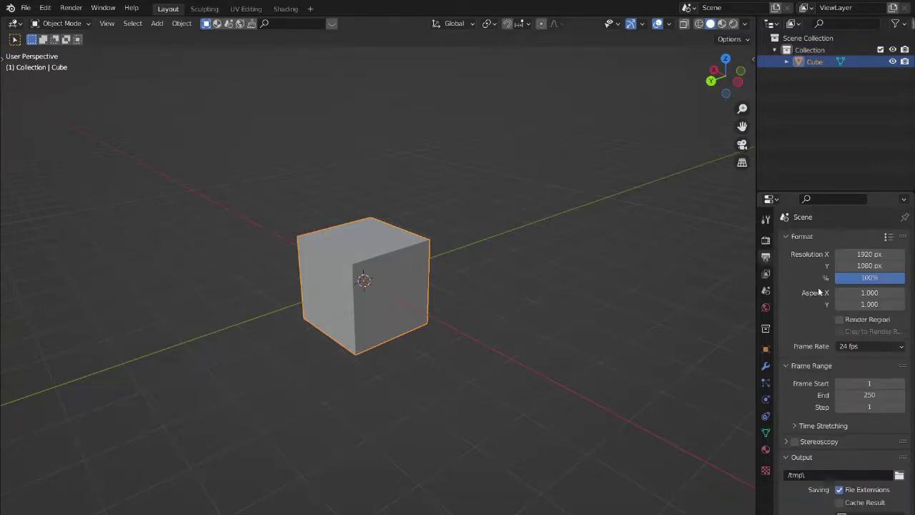
pyautogui.scroll(-3, 812, 383)
pyautogui.scroll(3, 813, 379)
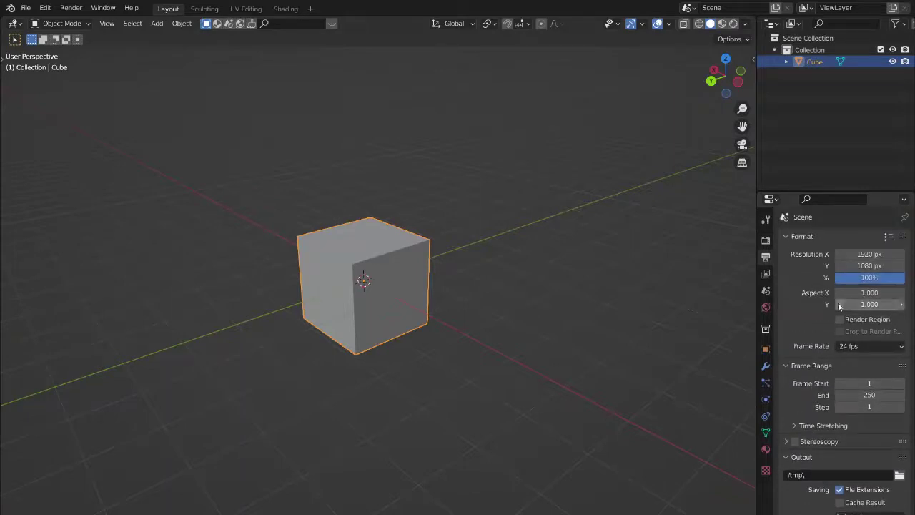
# Step through the View Layer, Scene, World, Collection and Object tabs to the Modifier tab
pyautogui.click(766, 274)
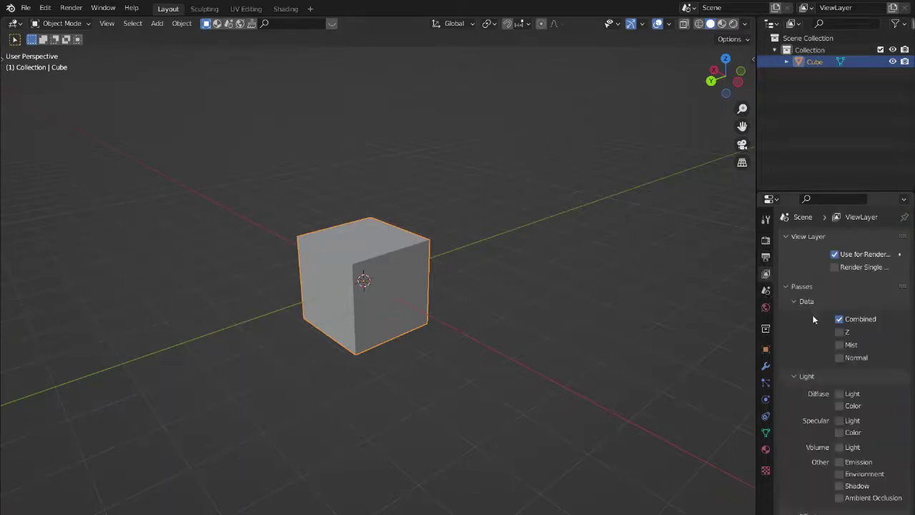
pyautogui.scroll(-5, 815, 318)
pyautogui.scroll(5, 815, 317)
pyautogui.click(766, 291)
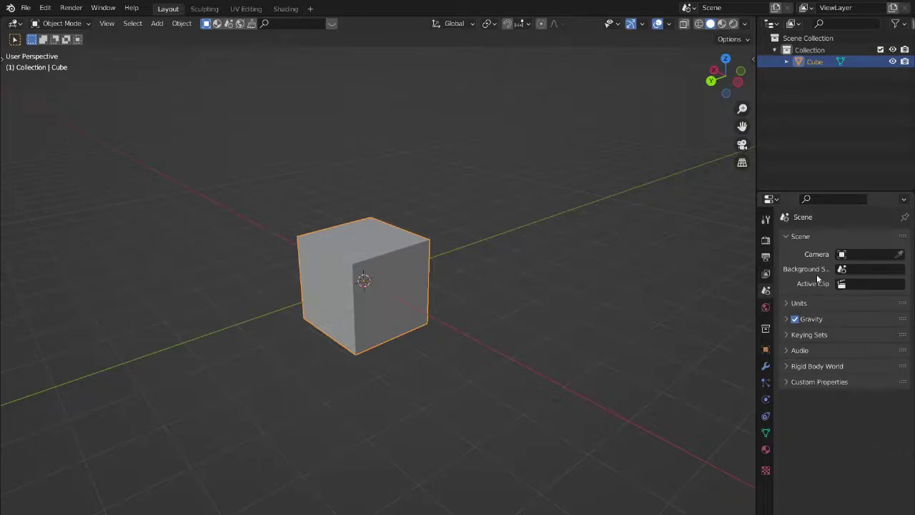
pyautogui.click(765, 307)
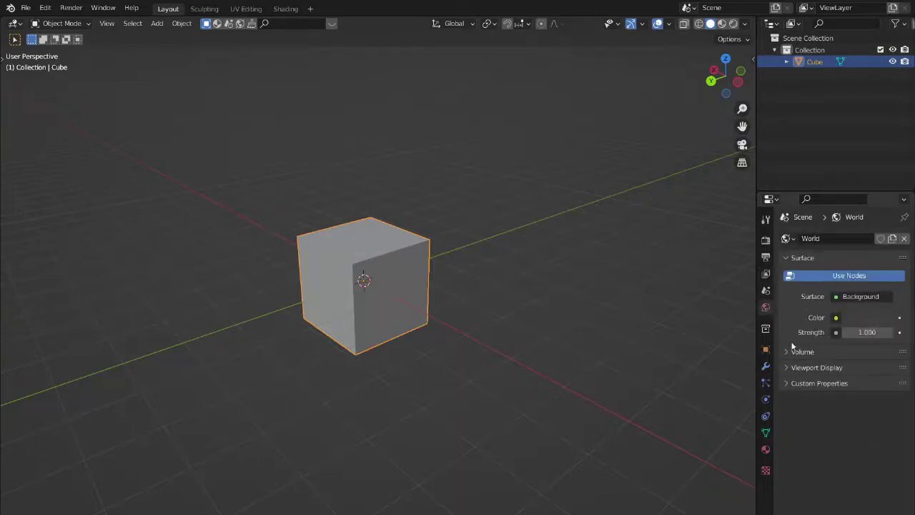
pyautogui.click(765, 328)
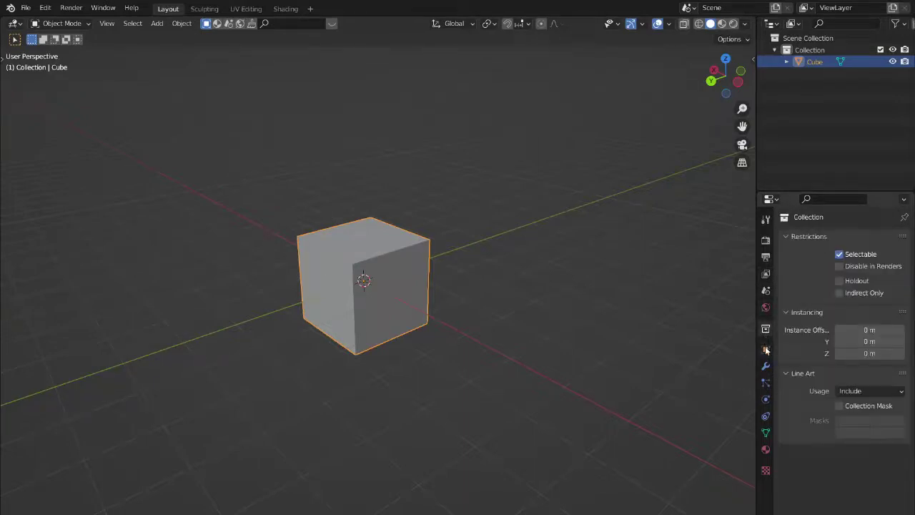
pyautogui.click(765, 348)
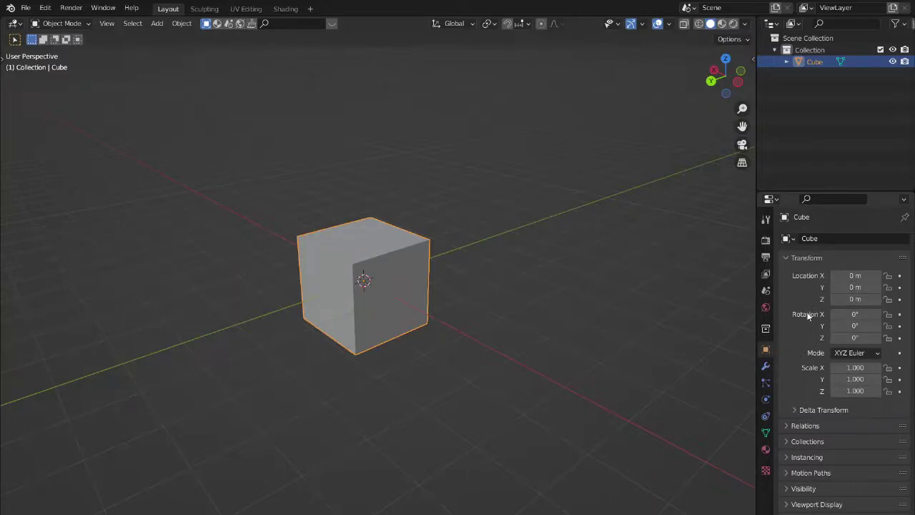
pyautogui.click(765, 366)
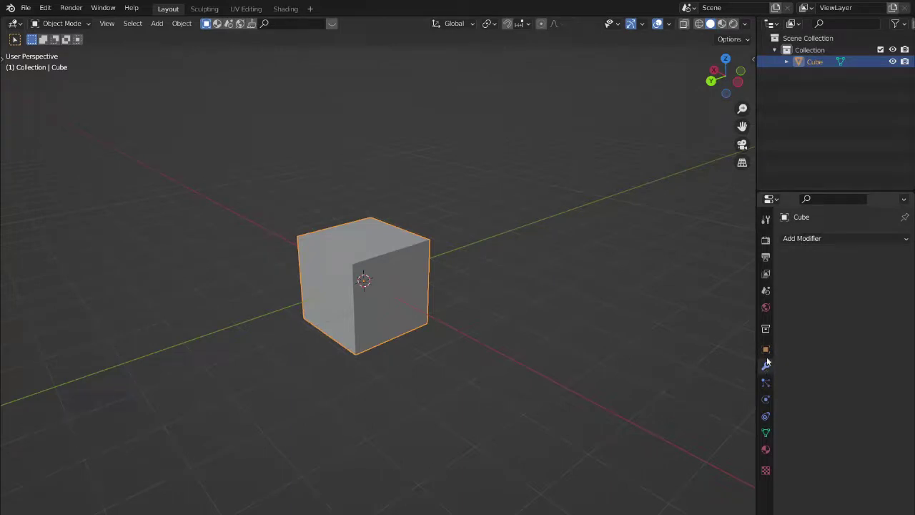
pyautogui.click(812, 241)
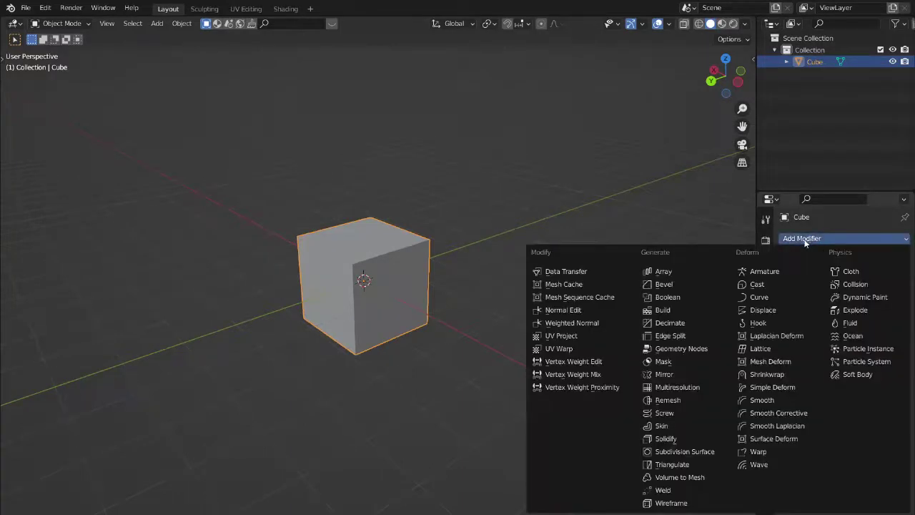
pyautogui.click(683, 272)
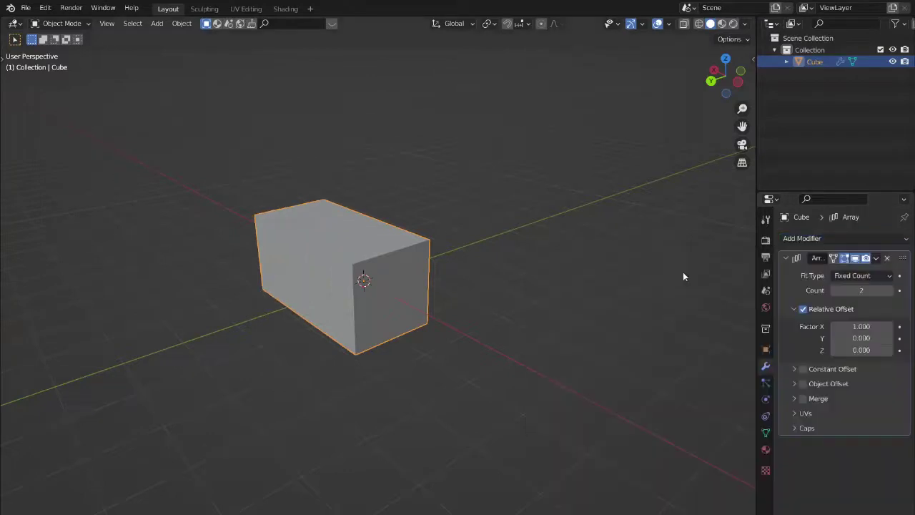
pyautogui.moveTo(860, 290); pyautogui.dragTo(891, 290)
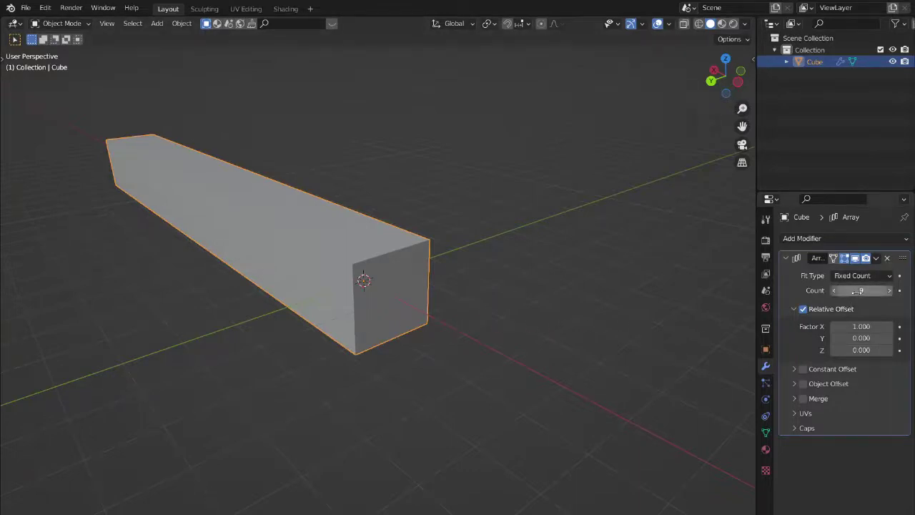
pyautogui.click(888, 290)
pyautogui.click(888, 290)
pyautogui.click(888, 290)
pyautogui.click(889, 290)
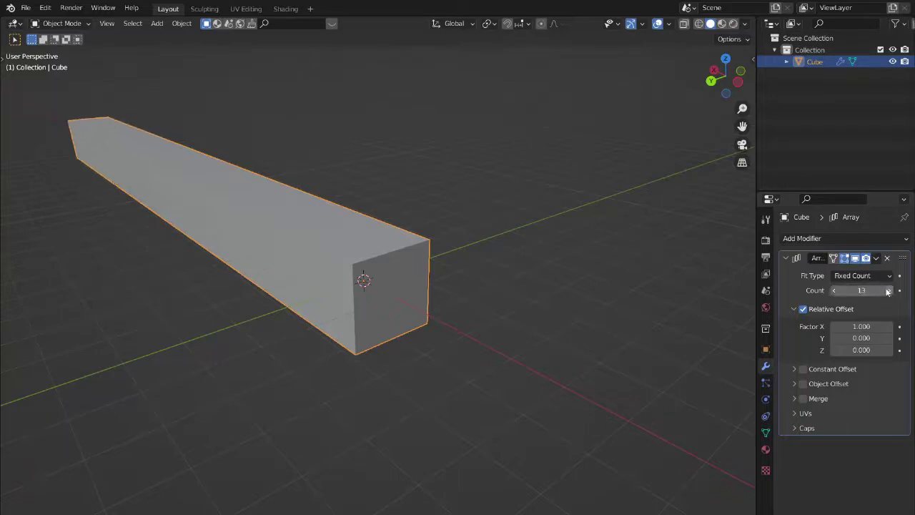
pyautogui.hotkey('ctrl', 'z')
pyautogui.hotkey('ctrl', 'z')
pyautogui.hotkey('ctrl', 'z')
pyautogui.hotkey('ctrl', 'z')
pyautogui.hotkey('ctrl', 'z')
pyautogui.hotkey('ctrl', 'z')
pyautogui.hotkey('ctrl', 'z')
pyautogui.hotkey('ctrl', 'z')
pyautogui.hotkey('ctrl', 'z')
pyautogui.hotkey('ctrl', 'z')
pyautogui.hotkey('ctrl', 'z')
pyautogui.hotkey('ctrl', 'z')
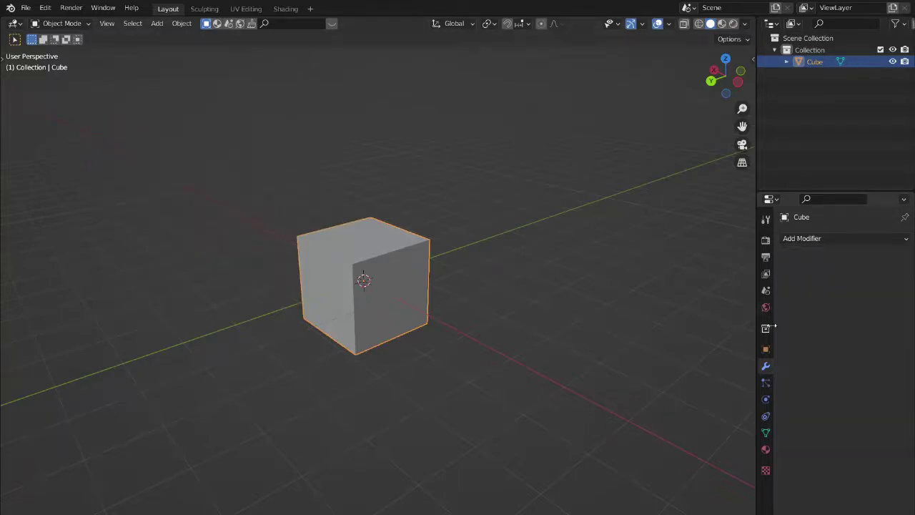
pyautogui.click(802, 240)
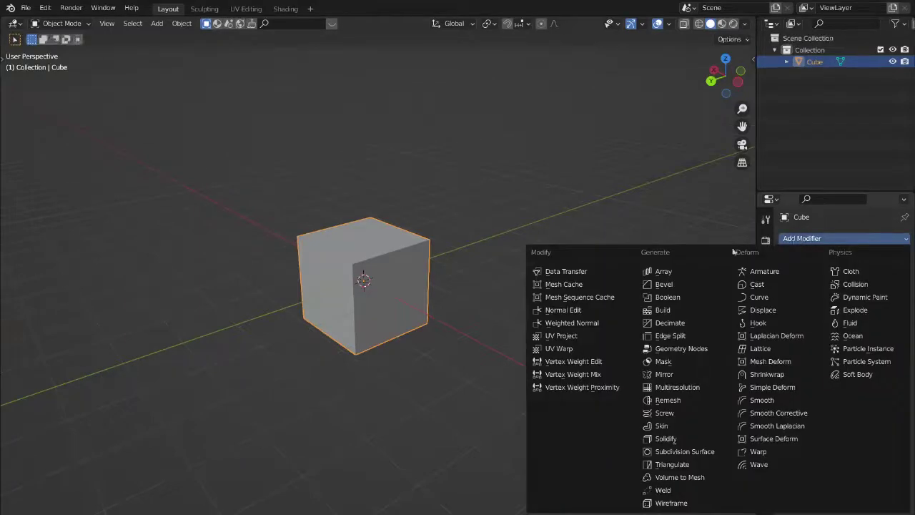
pyautogui.click(683, 413)
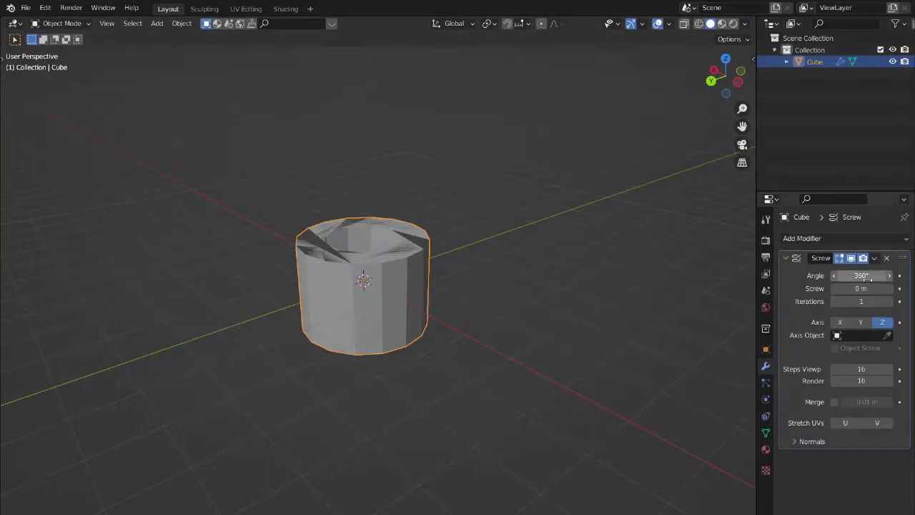
pyautogui.moveTo(858, 288); pyautogui.dragTo(850, 314)
pyautogui.click(860, 322)
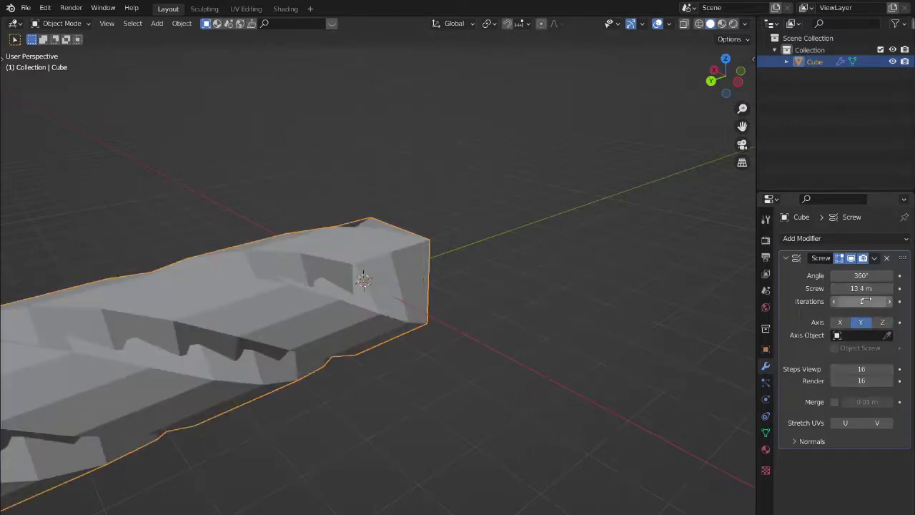
pyautogui.moveTo(864, 300); pyautogui.dragTo(781, 275)
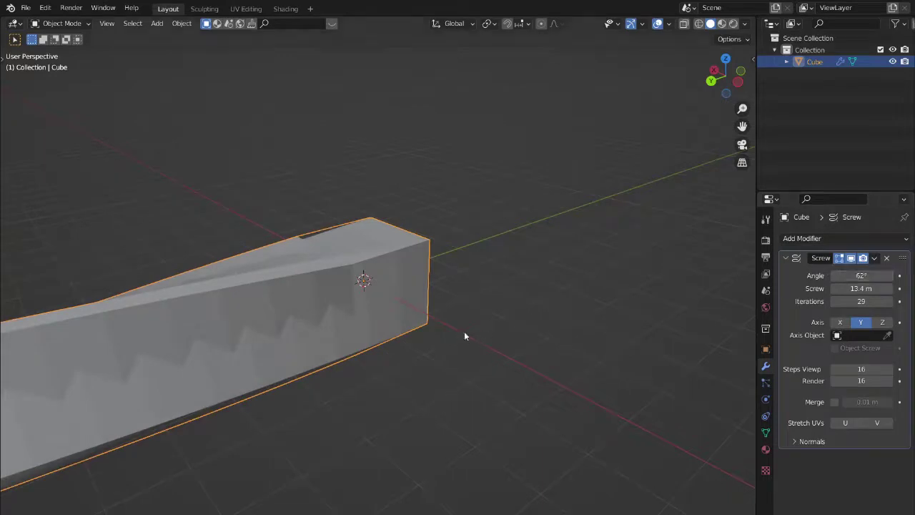
# Remove the Screw modifier, browse the Add Modifier list, then show the empty particle systems list
pyautogui.click(887, 258)
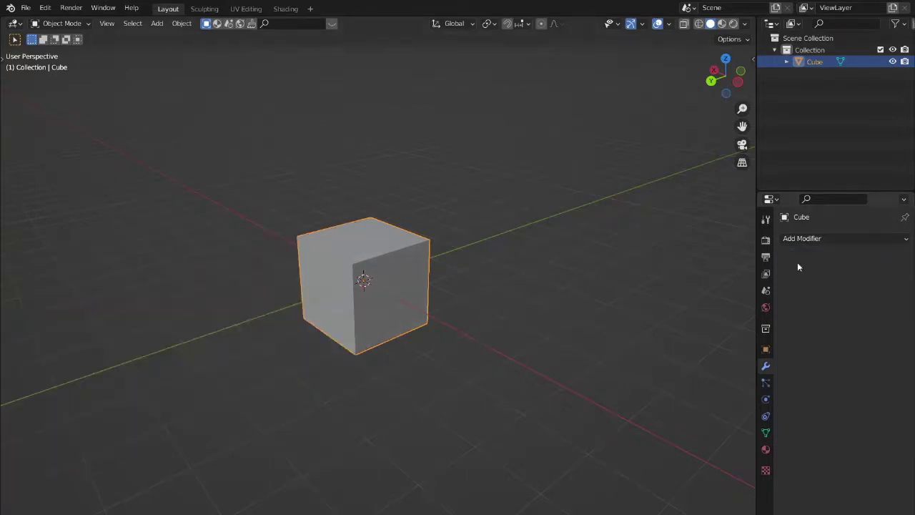
pyautogui.click(804, 242)
pyautogui.click(766, 382)
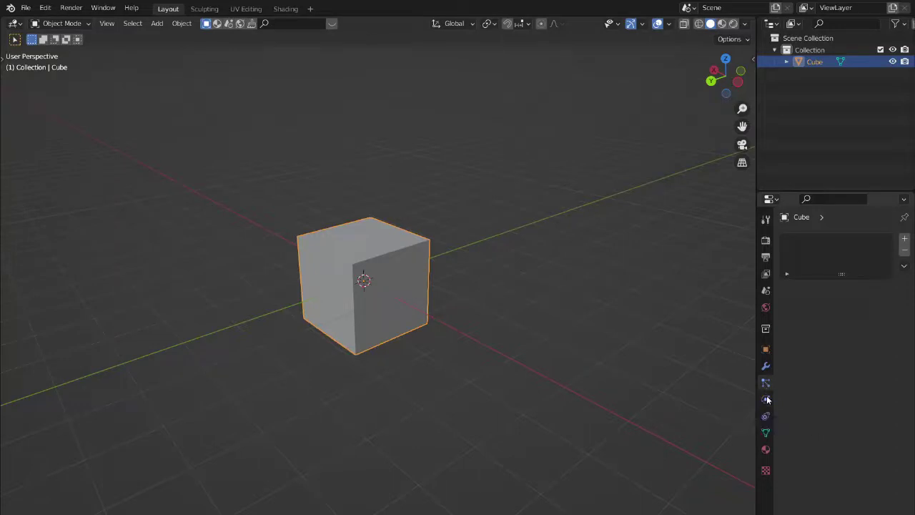
# Step through the Physics and Object Constraint tabs to the Cube mesh's Object Data settings
pyautogui.click(765, 401)
pyautogui.click(766, 416)
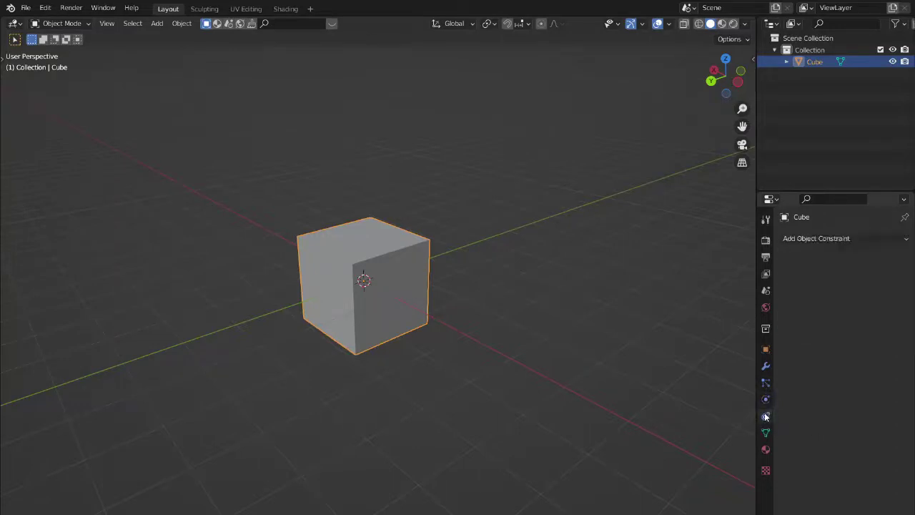
pyautogui.click(765, 433)
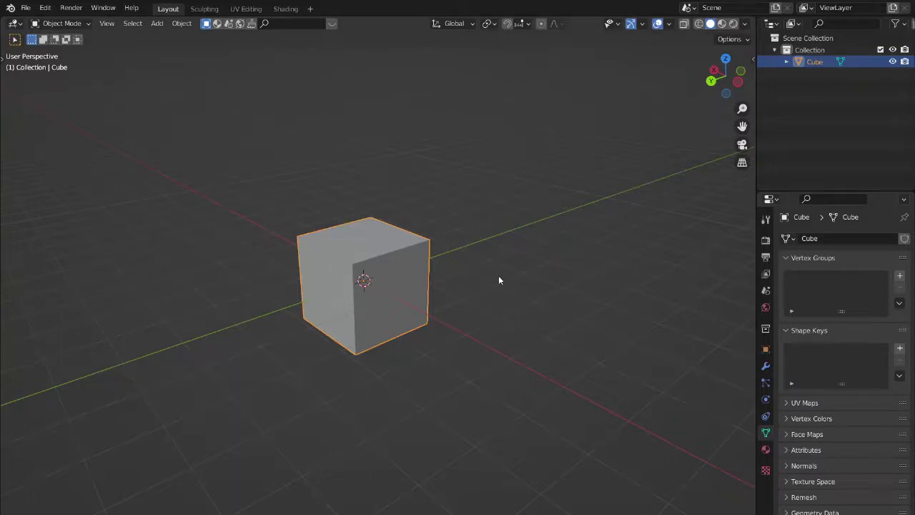
# Expand the UV Maps panel, then show the cube's Principled BSDF material settings
pyautogui.click(806, 406)
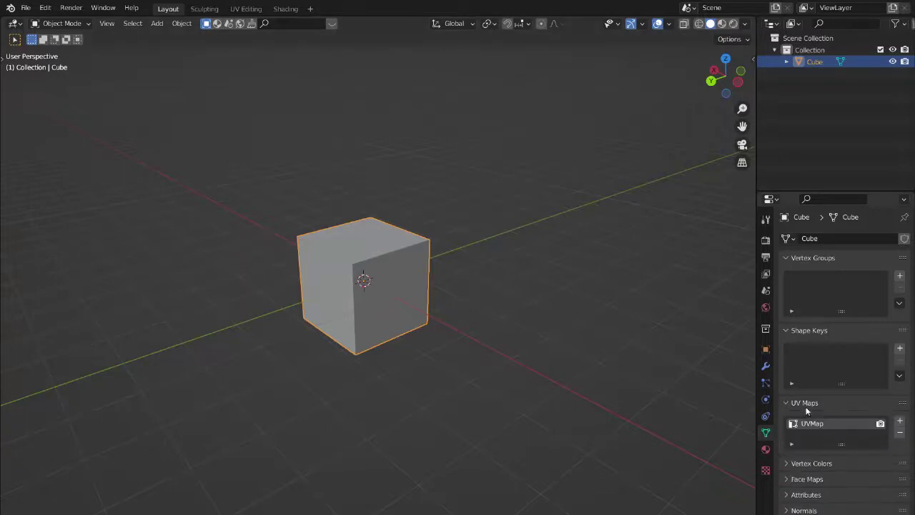
pyautogui.scroll(-1, 819, 392)
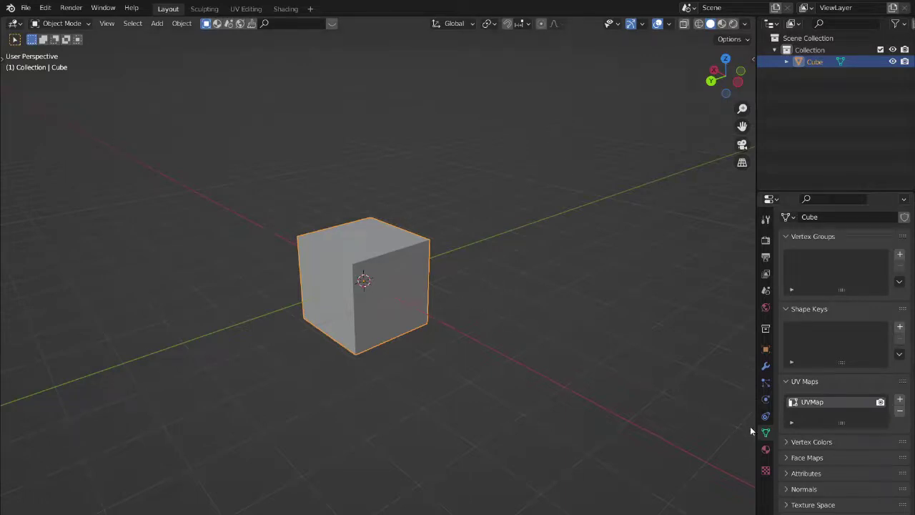
pyautogui.click(765, 450)
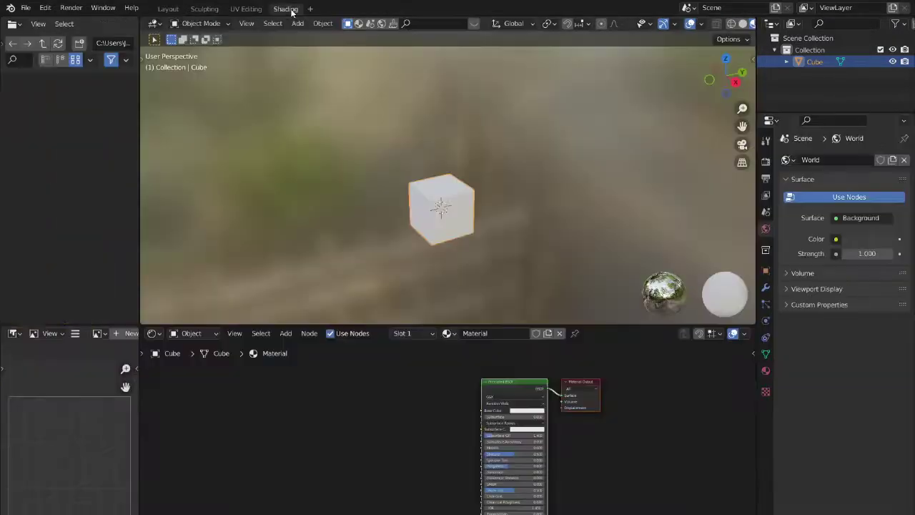
pyautogui.click(285, 8)
pyautogui.scroll(5, 476, 421)
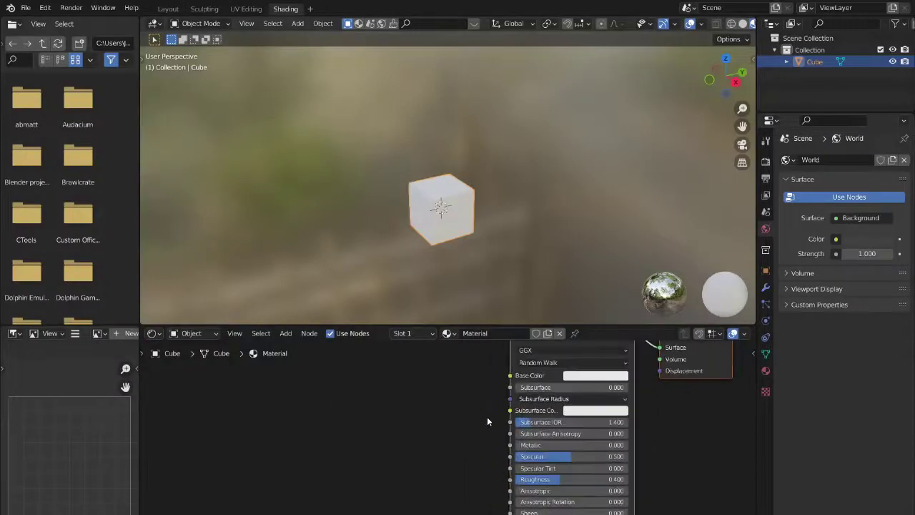
pyautogui.click(168, 8)
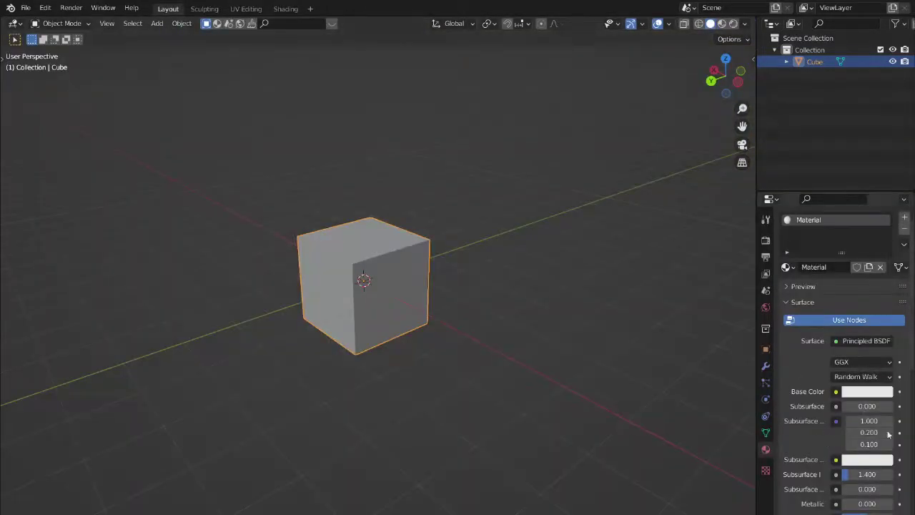
pyautogui.click(765, 470)
pyautogui.click(764, 451)
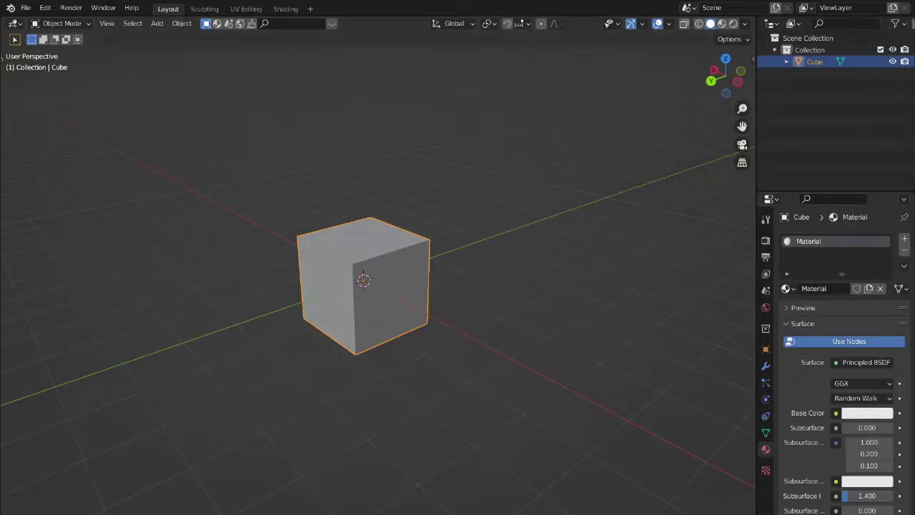
pyautogui.click(500, 509)
pyautogui.rightClick(500, 513)
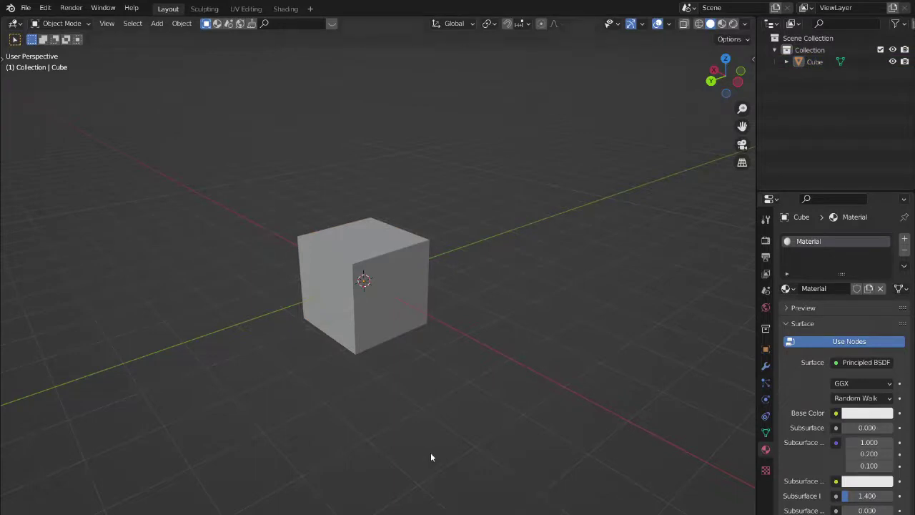
pyautogui.keyDown('shift'); pyautogui.moveTo(504, 513); pyautogui.dragTo(504, 514, button='middle'); pyautogui.keyUp('shift')
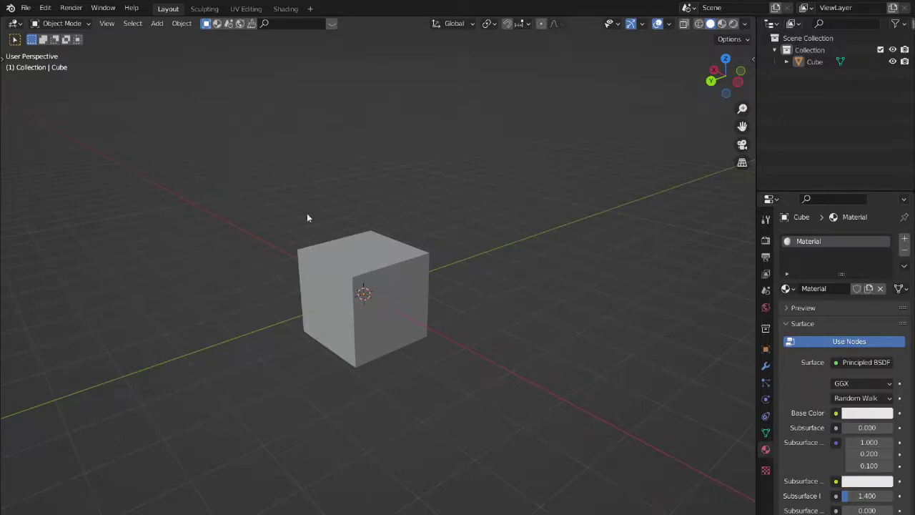
pyautogui.click(398, 296)
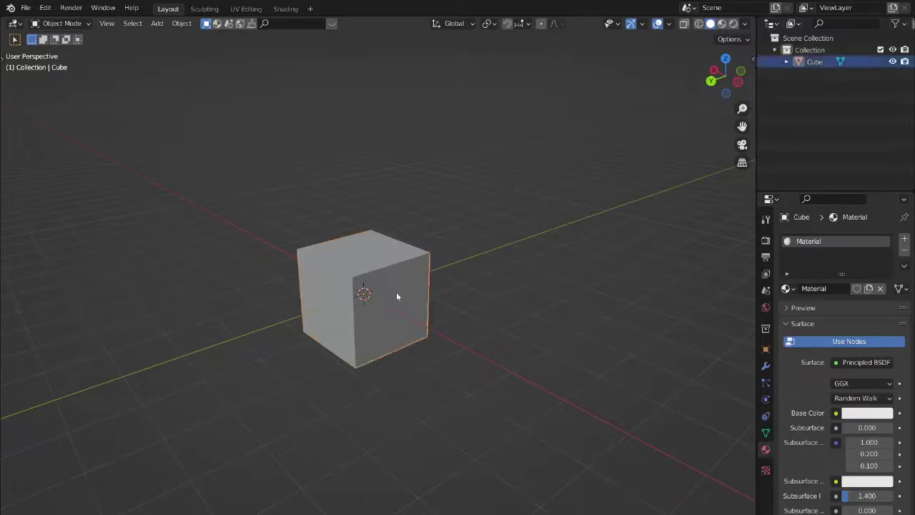
pyautogui.click(389, 150)
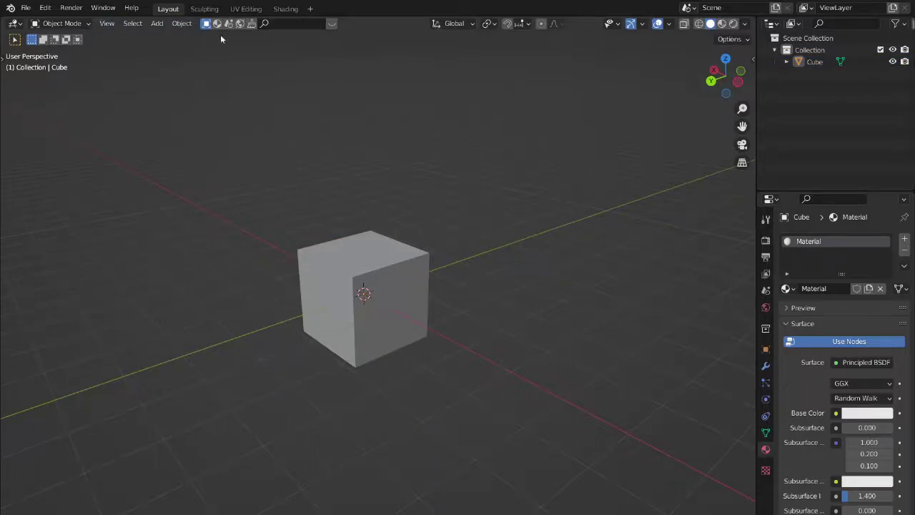
pyautogui.click(340, 270)
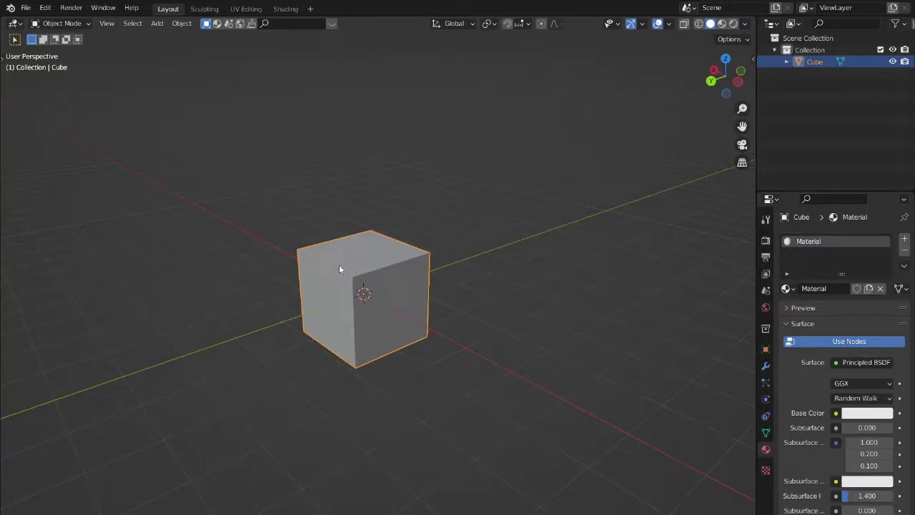
pyautogui.moveTo(339, 269); pyautogui.dragTo(325, 289, button='middle')
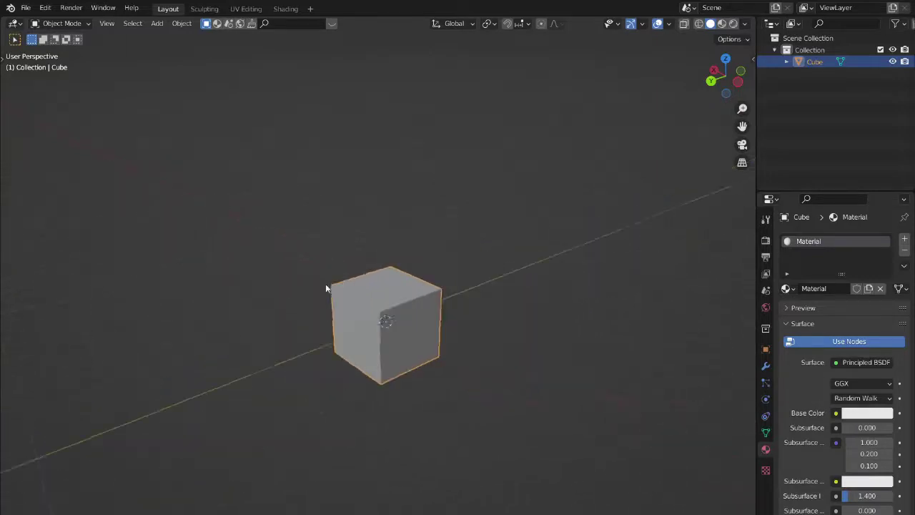
pyautogui.scroll(3, 336, 286)
pyautogui.scroll(-5, 365, 272)
pyautogui.scroll(4, 429, 258)
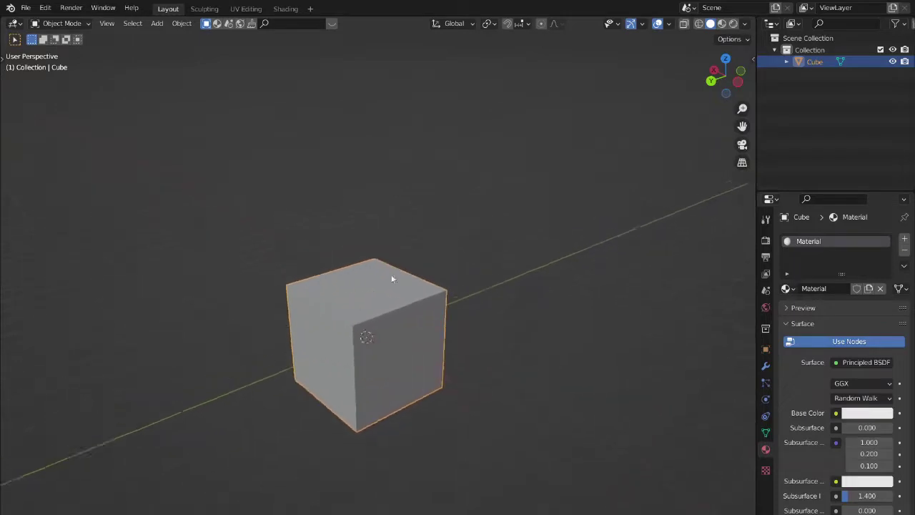
pyautogui.moveTo(391, 279); pyautogui.dragTo(358, 344, button='middle')
pyautogui.scroll(1, 406, 286)
pyautogui.scroll(-2, 355, 283)
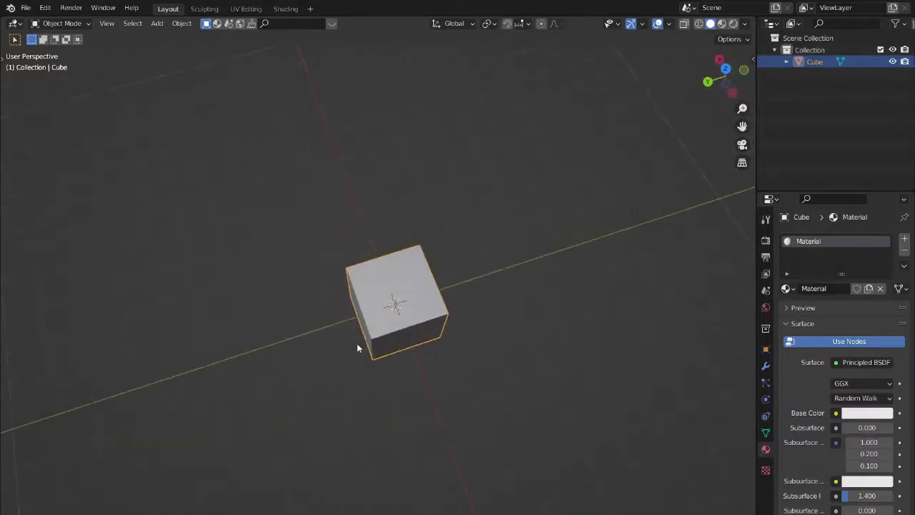
pyautogui.click(726, 70)
pyautogui.moveTo(586, 308); pyautogui.dragTo(422, 243, button='middle')
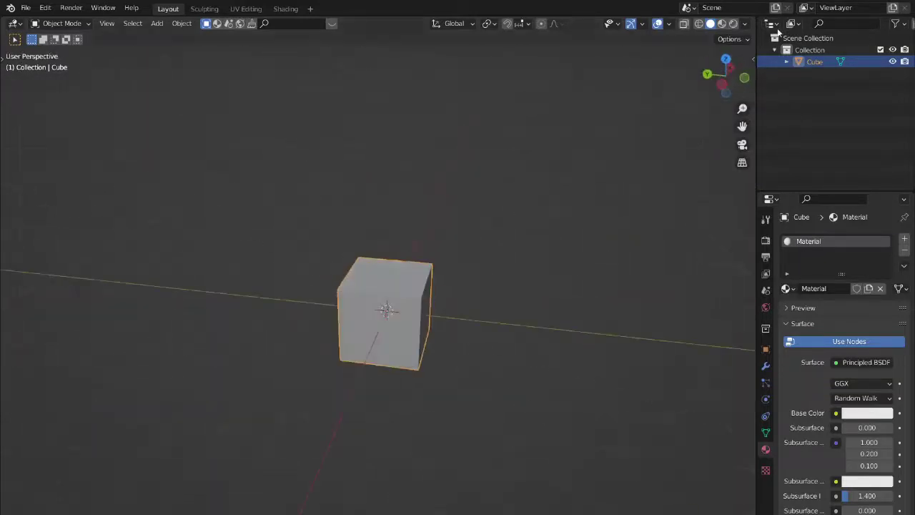
pyautogui.click(726, 61)
pyautogui.moveTo(347, 343); pyautogui.dragTo(414, 200, button='middle')
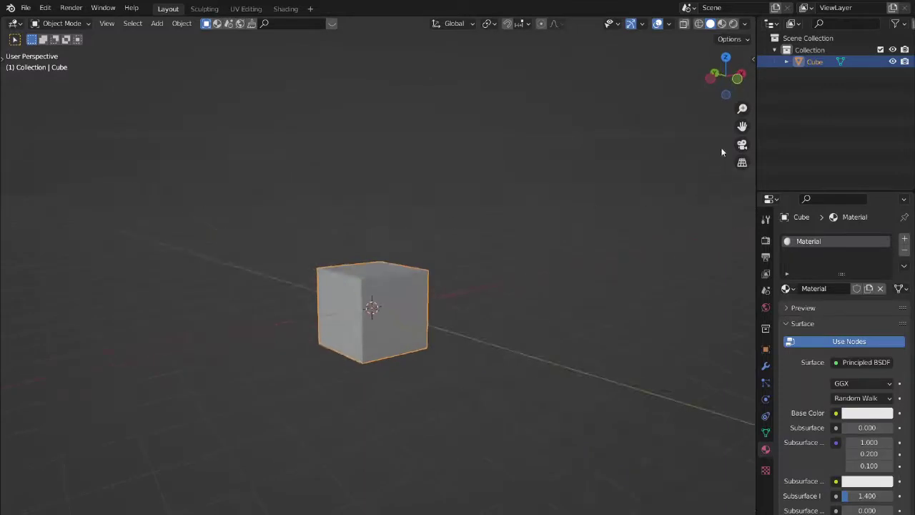
pyautogui.moveTo(742, 126); pyautogui.dragTo(771, 139)
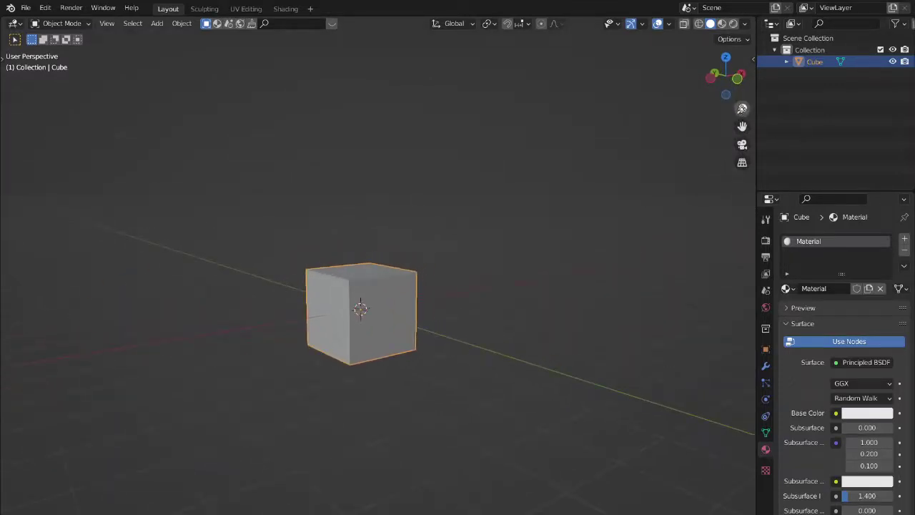
pyautogui.moveTo(742, 108)
pyautogui.mouseDown()
pyautogui.moveTo(741, 150)
pyautogui.moveTo(741, 116)
pyautogui.mouseUp()
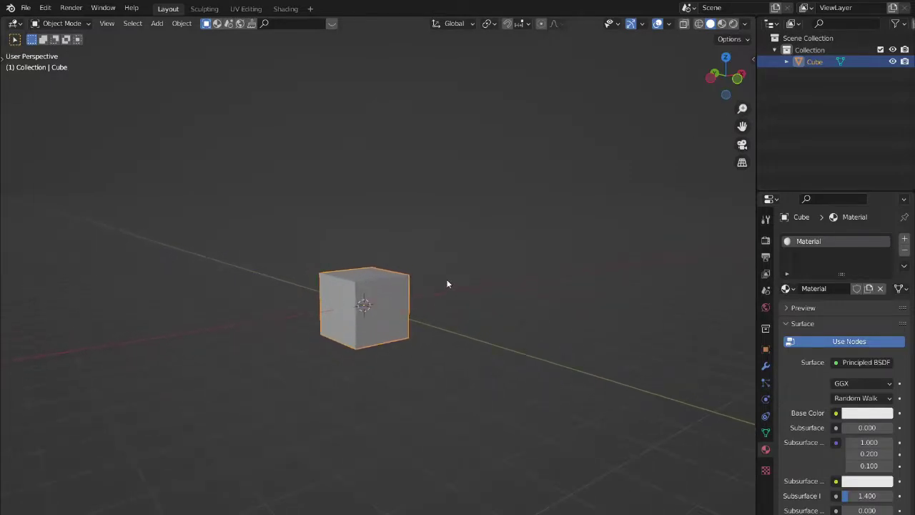
pyautogui.scroll(3, 446, 288)
pyautogui.scroll(-2, 439, 285)
pyautogui.scroll(1, 438, 283)
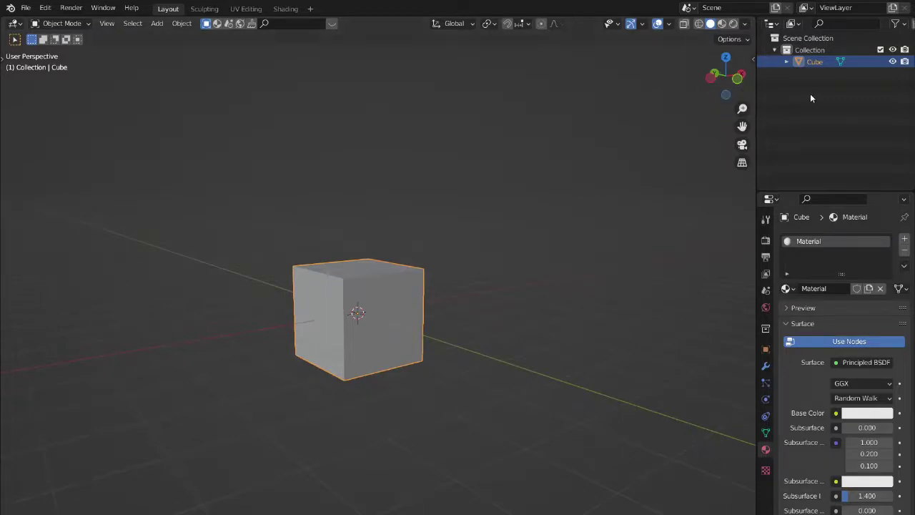
pyautogui.click(726, 57)
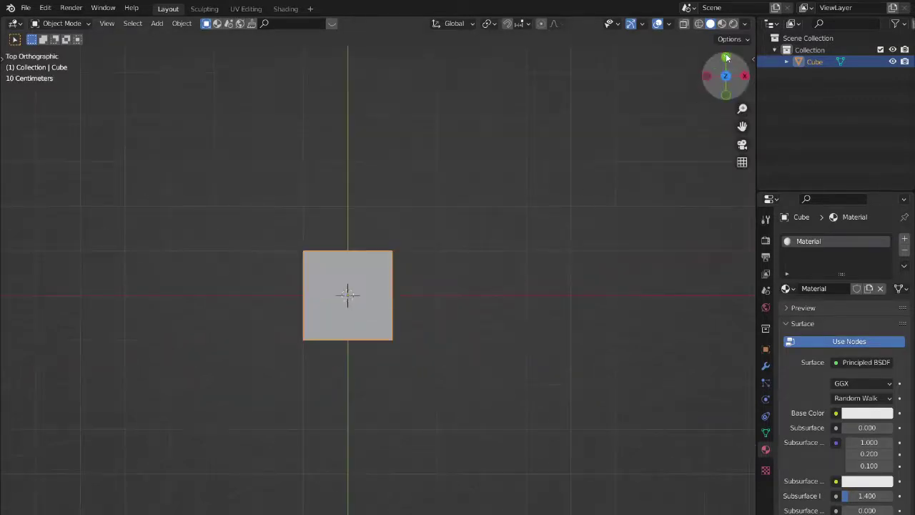
pyautogui.moveTo(724, 75); pyautogui.dragTo(725, 66)
pyautogui.click(726, 65)
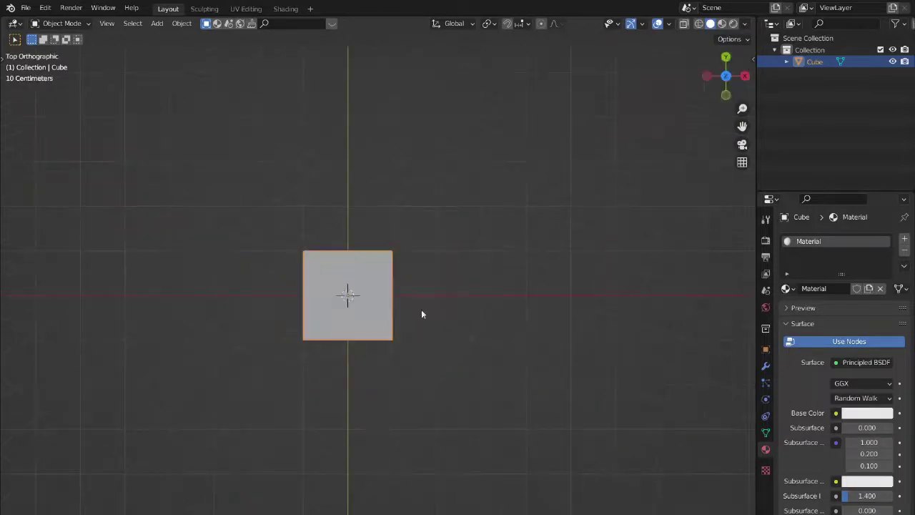
pyautogui.moveTo(354, 360); pyautogui.dragTo(422, 269, button='middle')
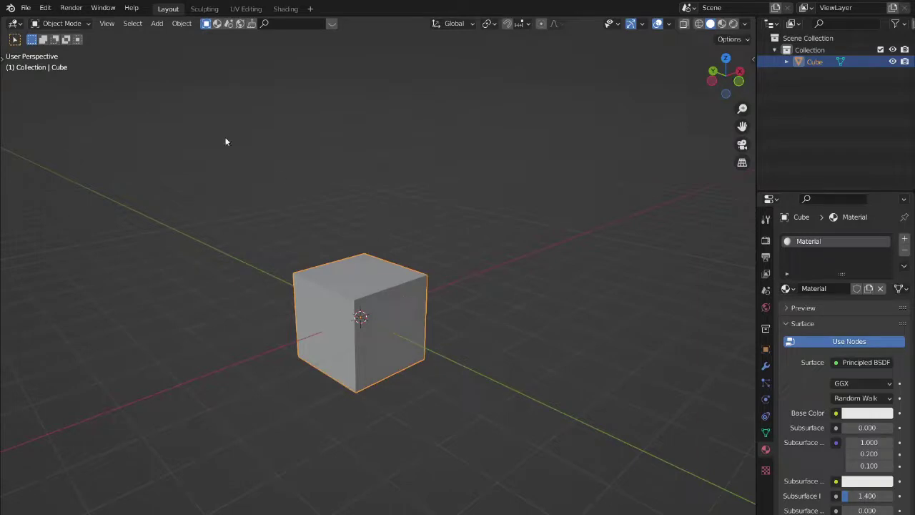
pyautogui.click(45, 8)
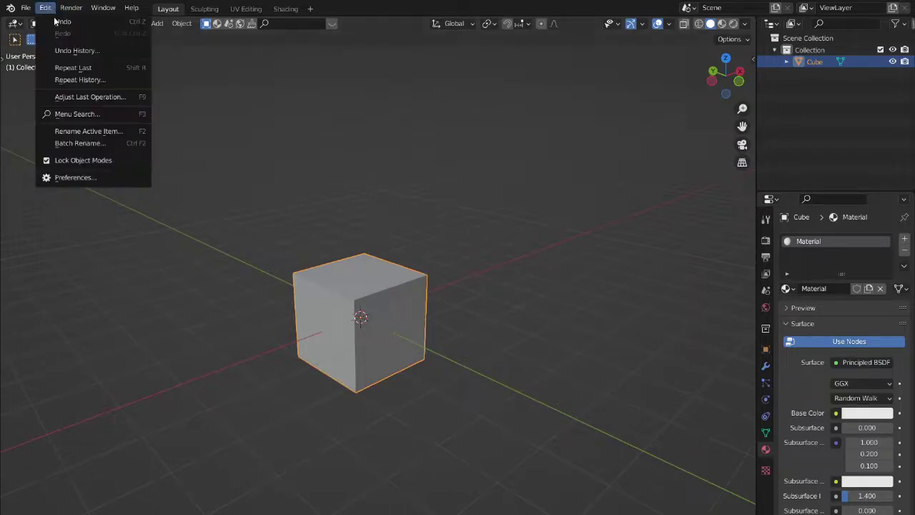
pyautogui.click(96, 178)
pyautogui.click(19, 149)
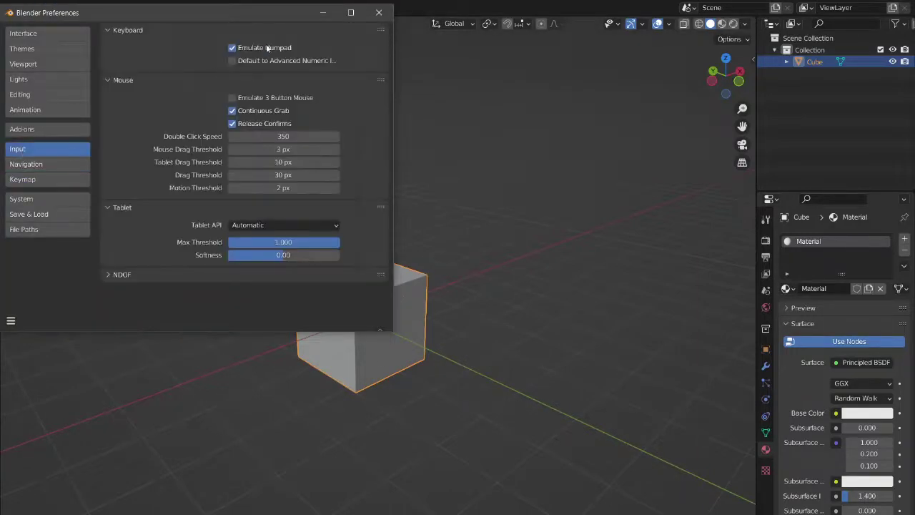
pyautogui.click(379, 12)
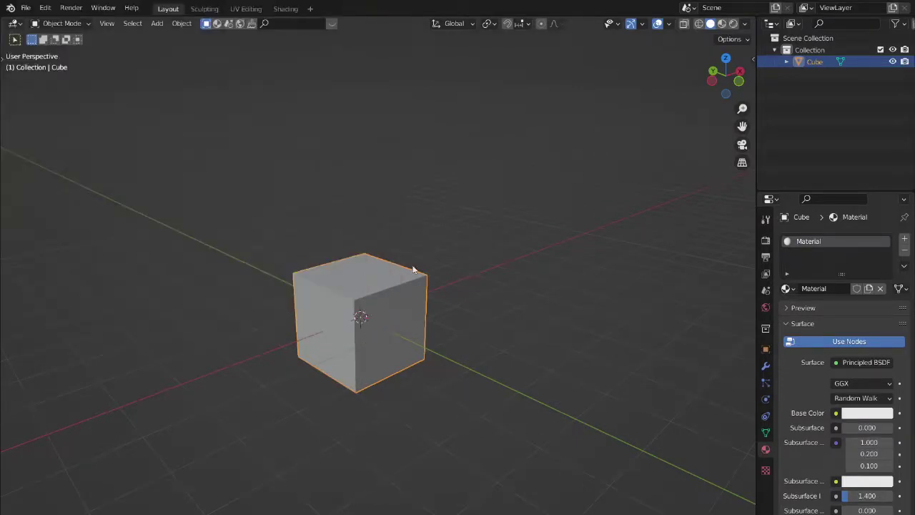
# Delete the cube and browse the Shift+A Add menu without adding anything
pyautogui.moveTo(374, 293); pyautogui.dragTo(437, 268, button='middle')
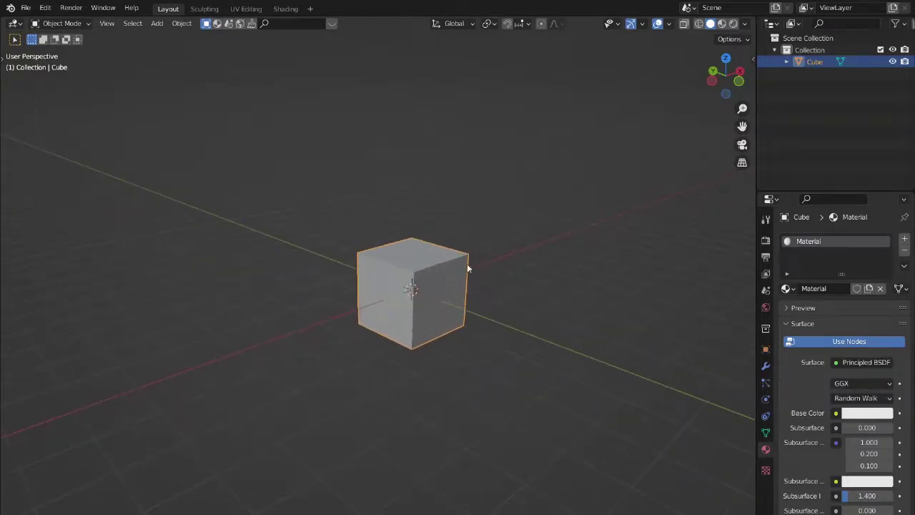
pyautogui.press('Delete')
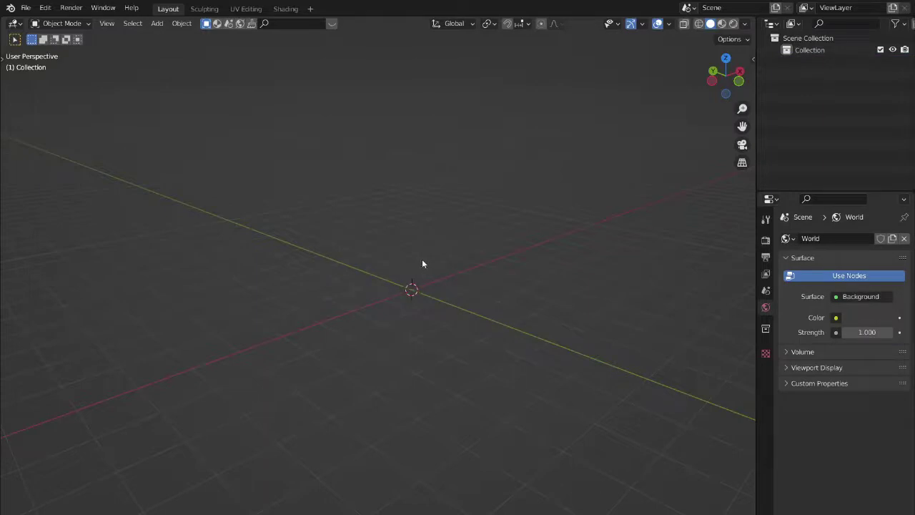
pyautogui.hotkey('shift', 'a')
pyautogui.moveTo(421, 263)
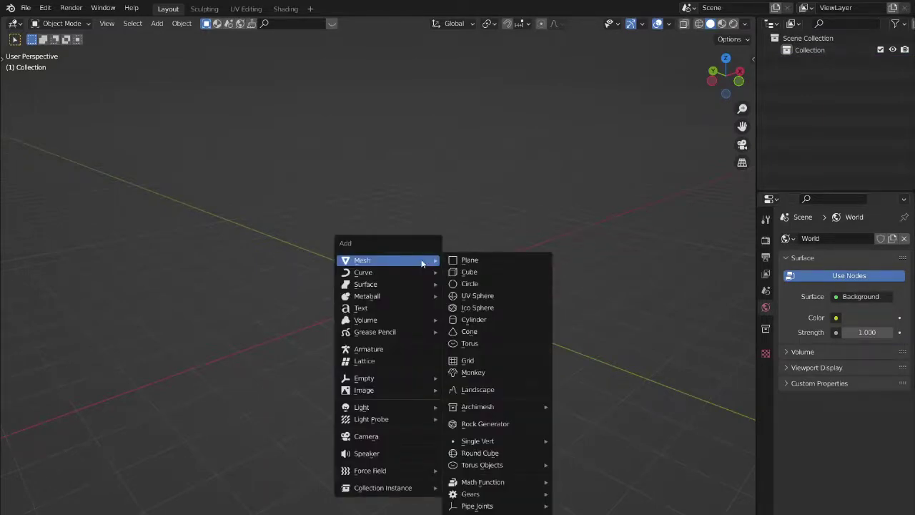
pyautogui.press('Escape')
pyautogui.hotkey('shift', 'a')
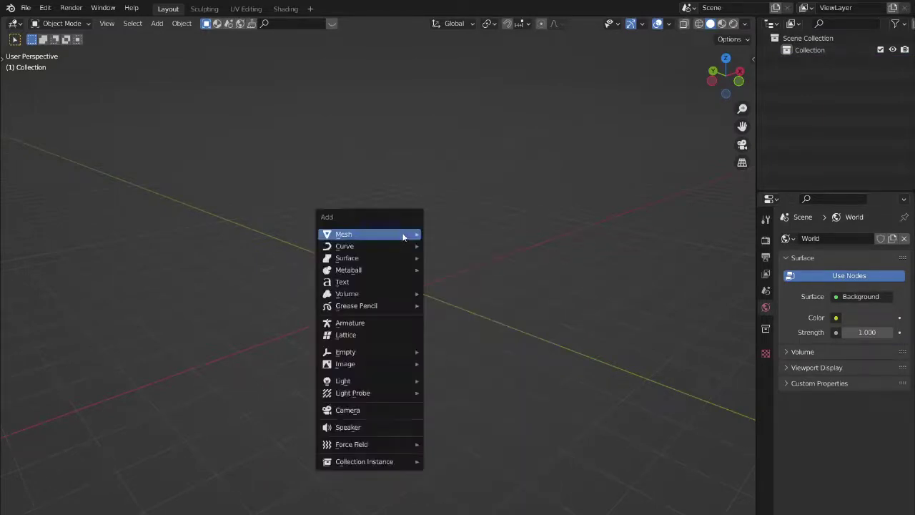
pyautogui.moveTo(402, 232)
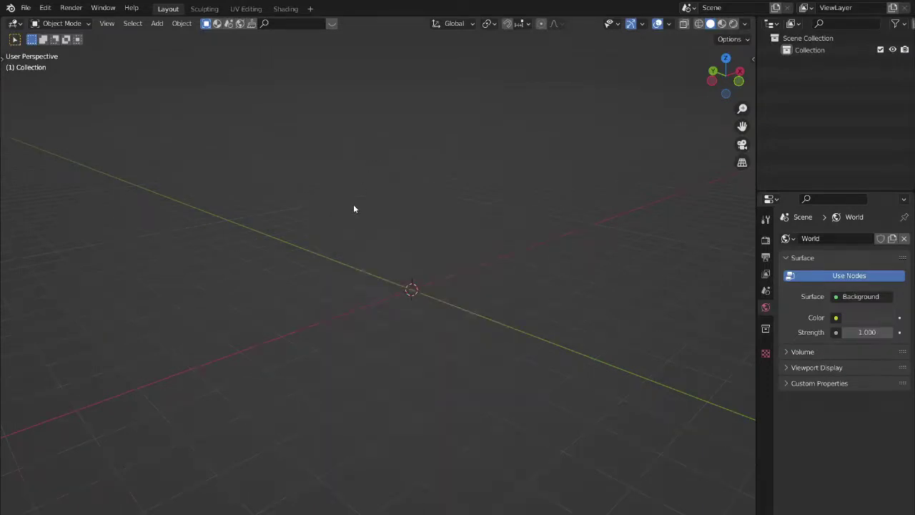
# Look through the UV Editing and Shading workspaces and the Shading node Add menu
pyautogui.click(234, 8)
pyautogui.click(285, 9)
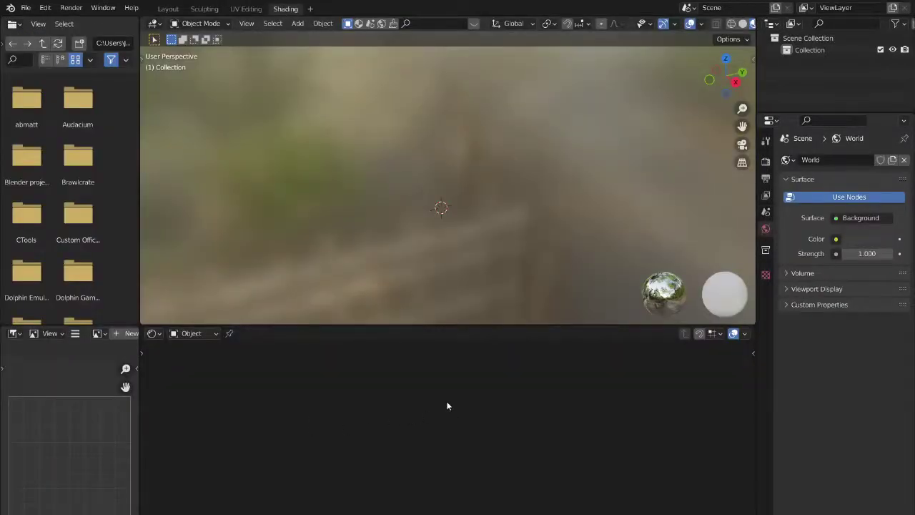
pyautogui.hotkey('shift', 'a')
pyautogui.moveTo(416, 425)
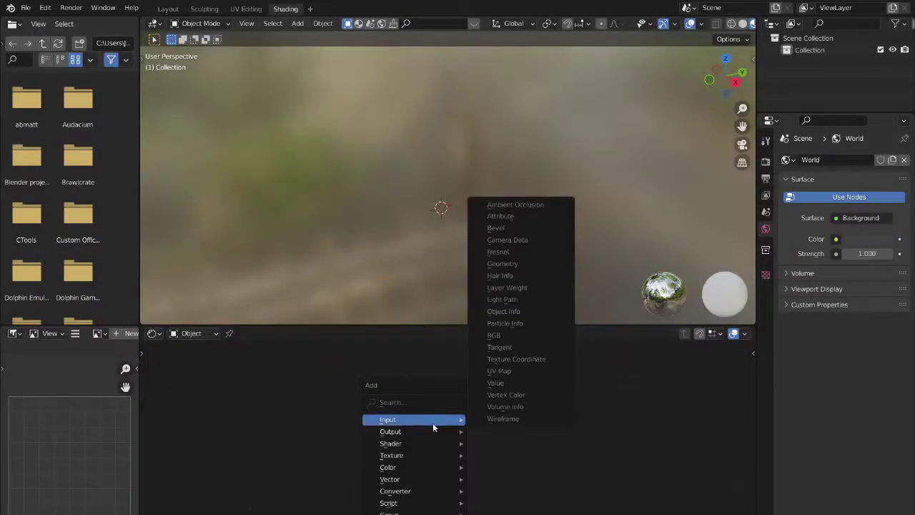
# In Layout, add two cubes (Cube and Cube.001) and start moving Cube.001 up and left
pyautogui.moveTo(421, 466)
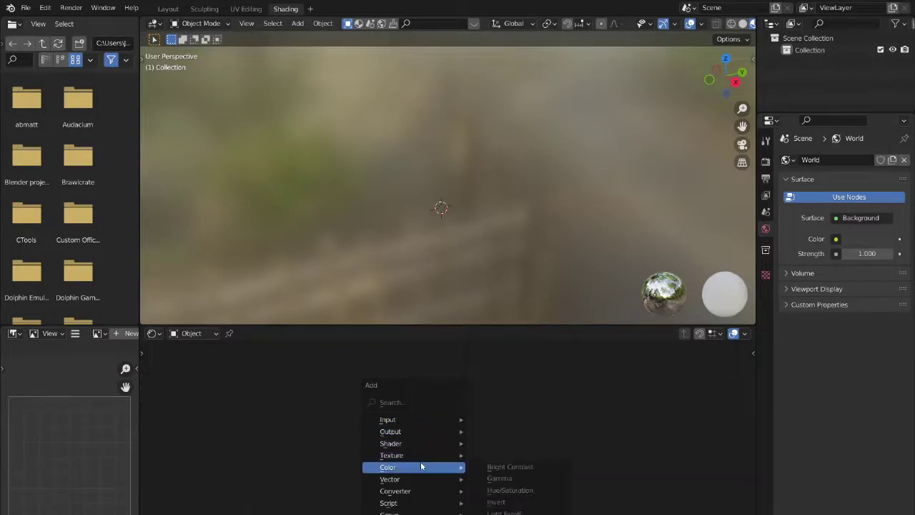
pyautogui.click(166, 10)
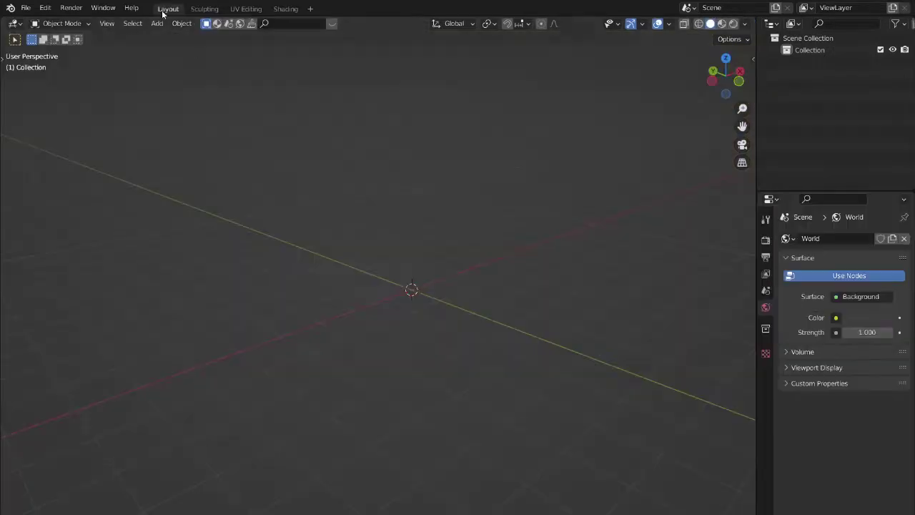
pyautogui.hotkey('shift', 'a')
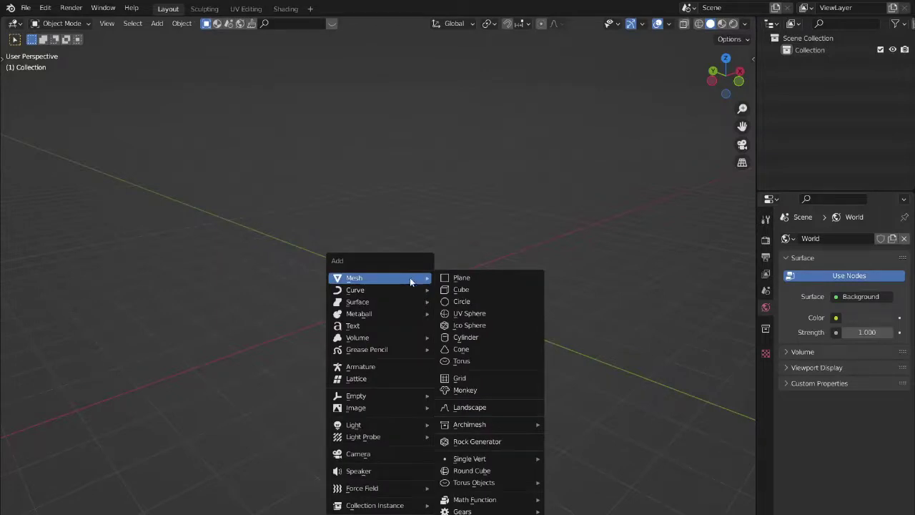
pyautogui.click(465, 291)
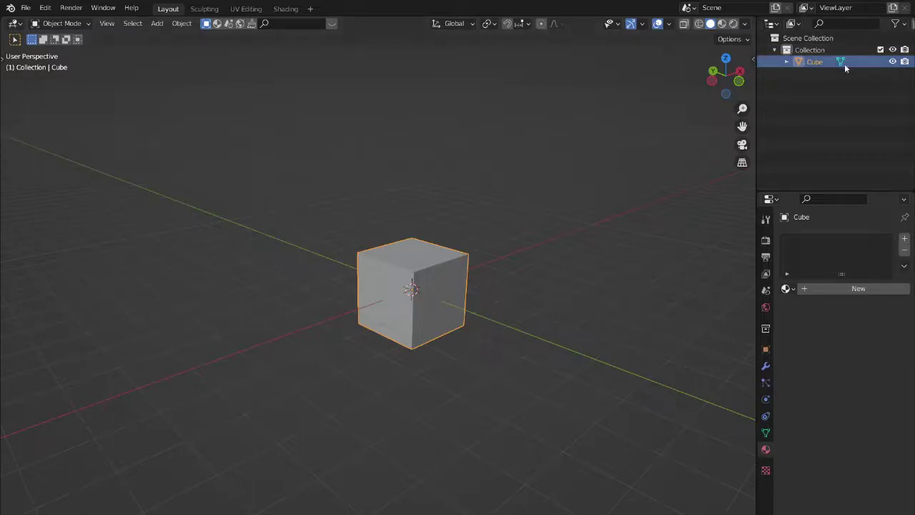
pyautogui.hotkey('shift', 'a')
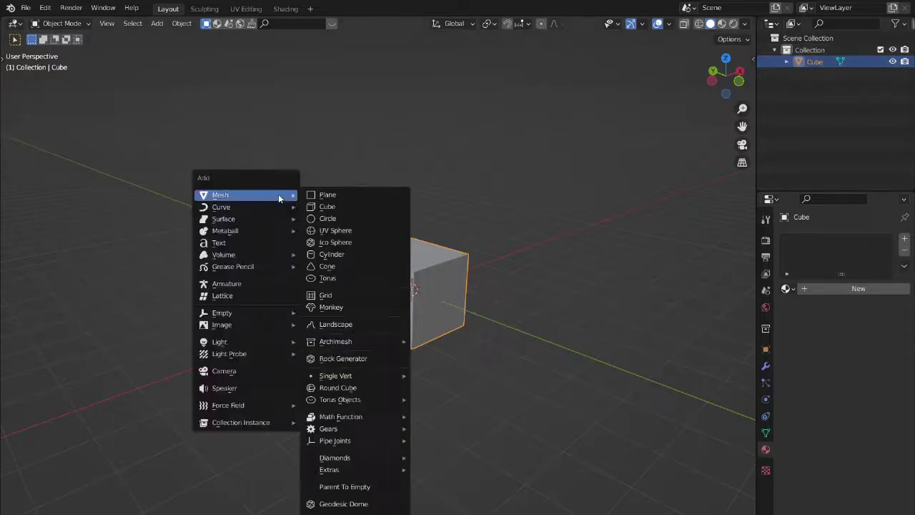
pyautogui.click(357, 207)
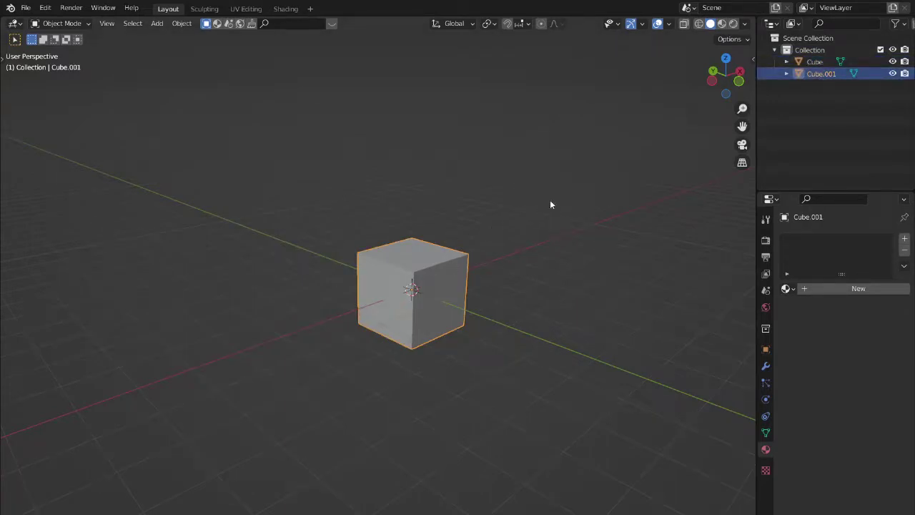
pyautogui.press('g')
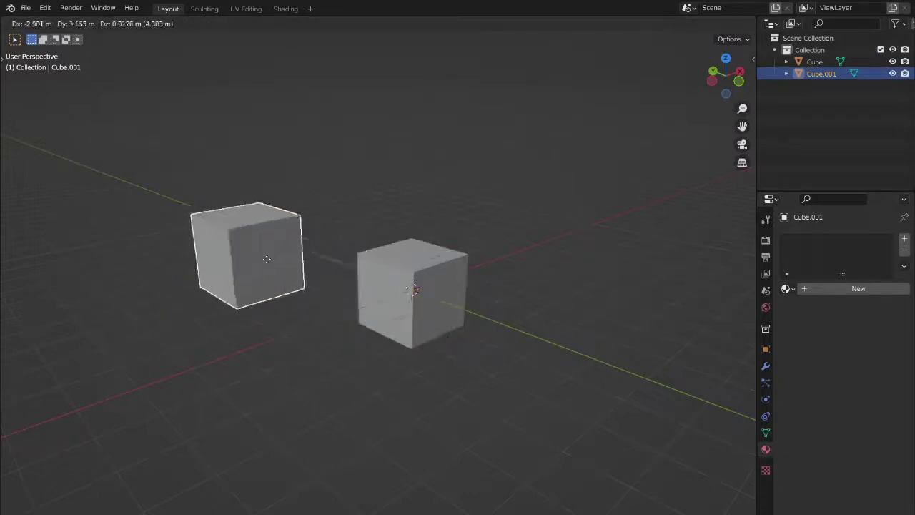
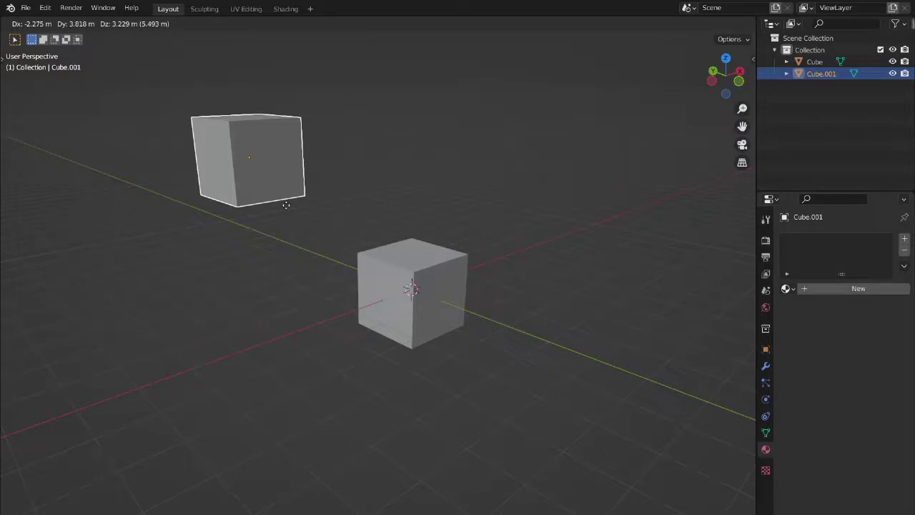
# Cancel the grab, then drag Cube.001 up-left of the Cube with the Move tool
pyautogui.press('Escape')
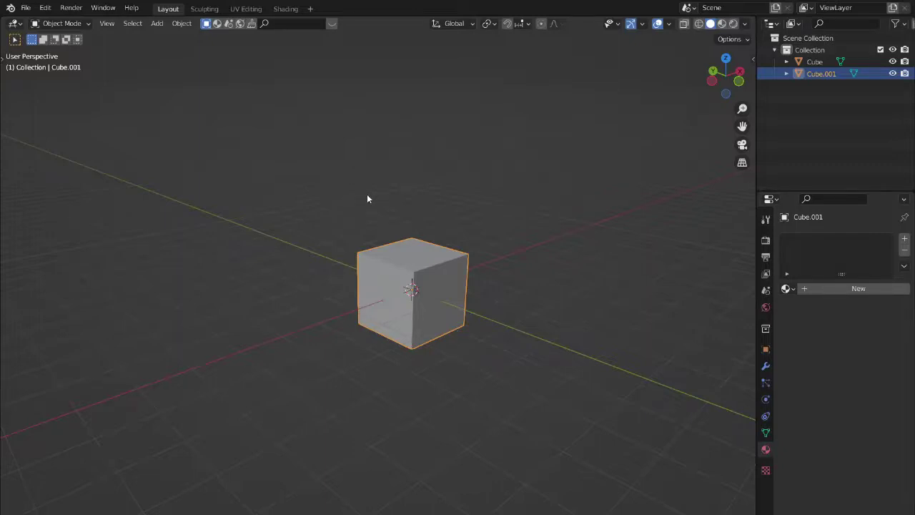
pyautogui.press('t')
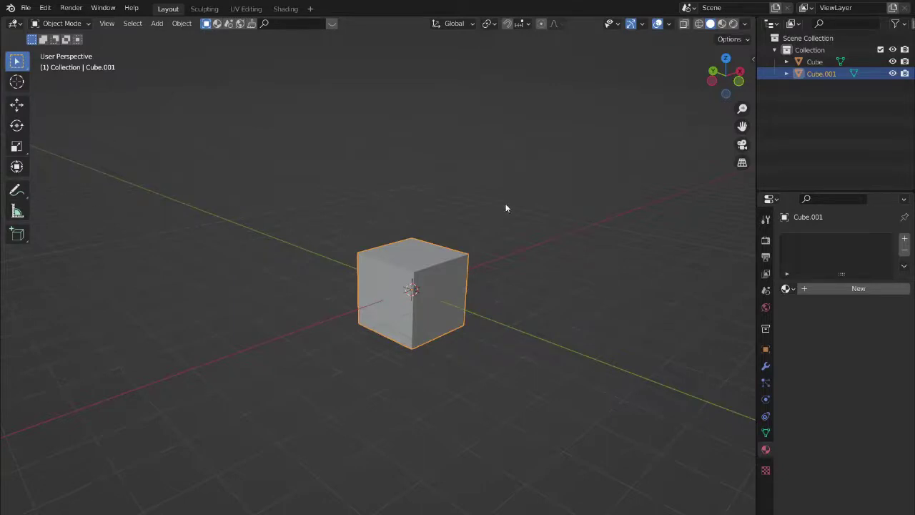
pyautogui.press('n')
pyautogui.press('n')
pyautogui.click(16, 104)
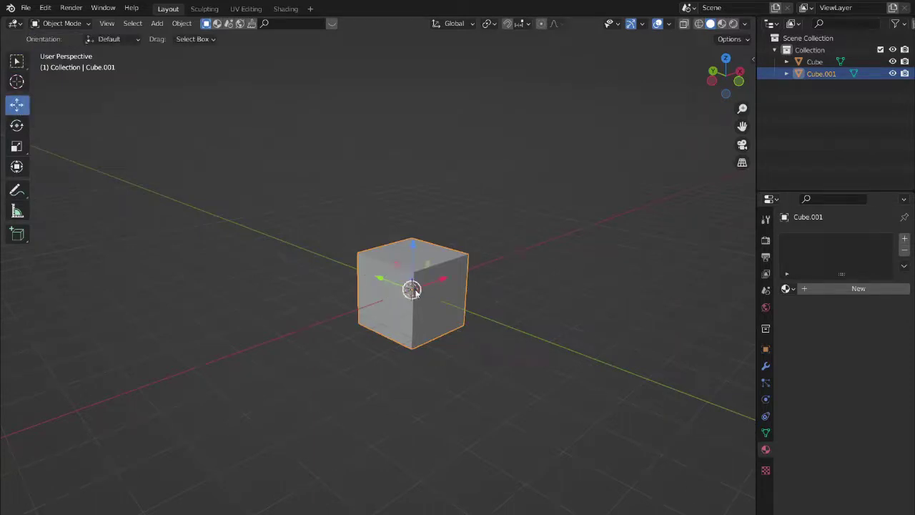
pyautogui.moveTo(411, 288); pyautogui.dragTo(290, 208)
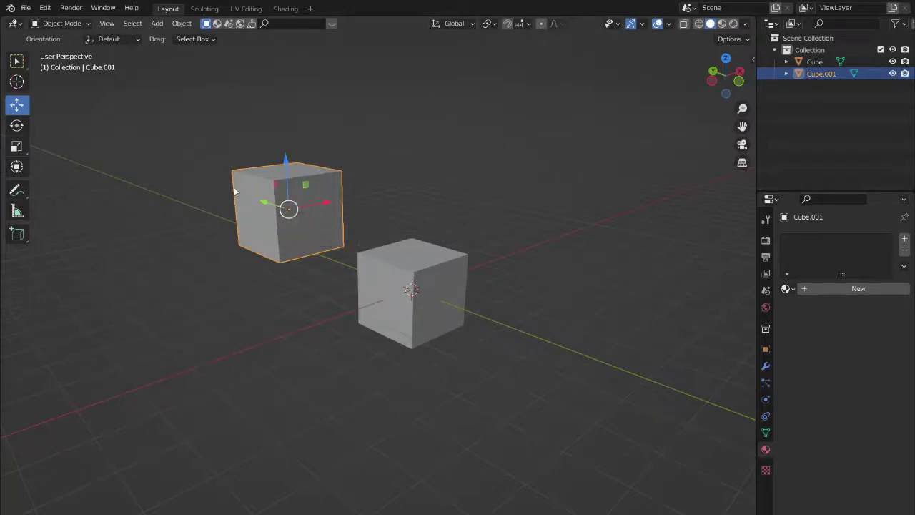
# Delete the duplicate Cube.001 and select the remaining Cube
pyautogui.press('t')
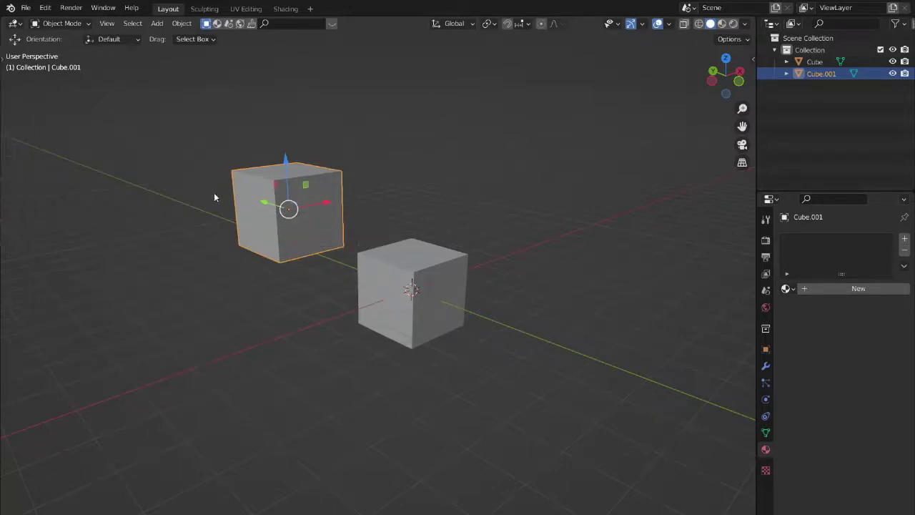
pyautogui.press('x')
pyautogui.click(235, 152)
pyautogui.click(409, 271)
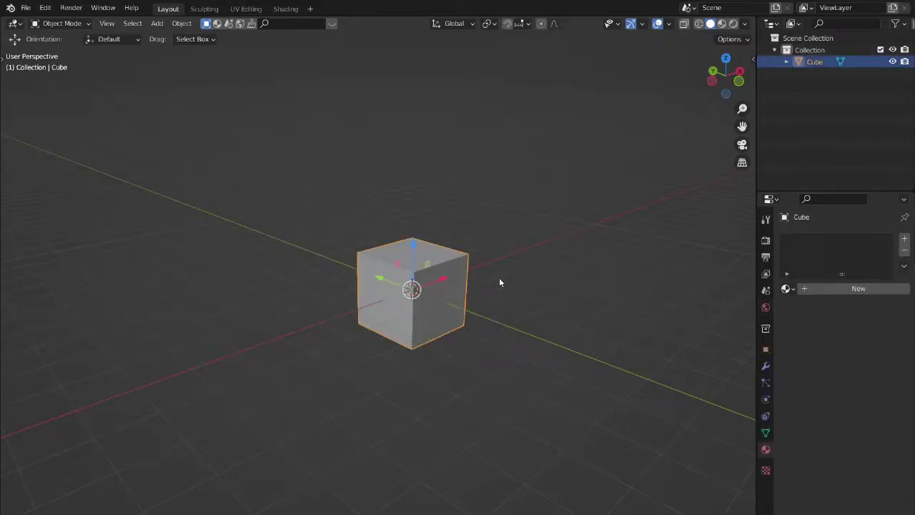
# Grab the Cube and drop it off the origin, then reposition it above the grid
pyautogui.press('g')
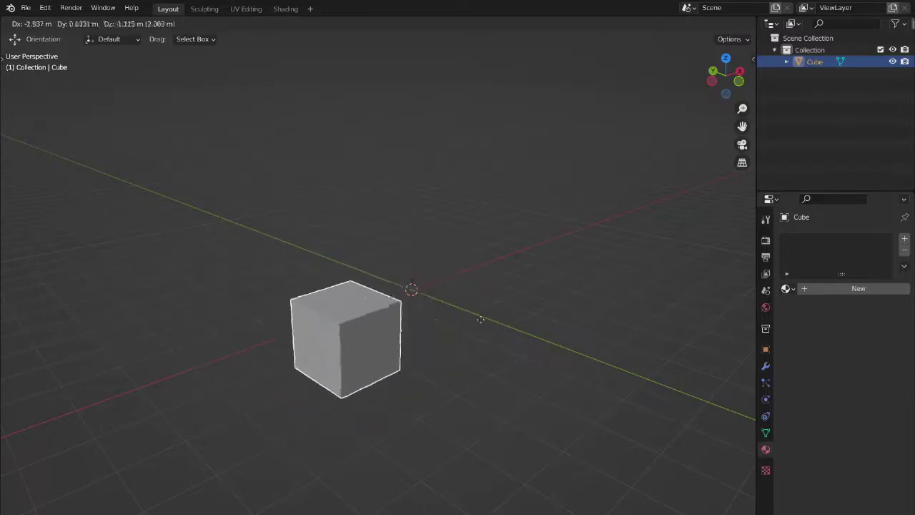
pyautogui.press('Escape')
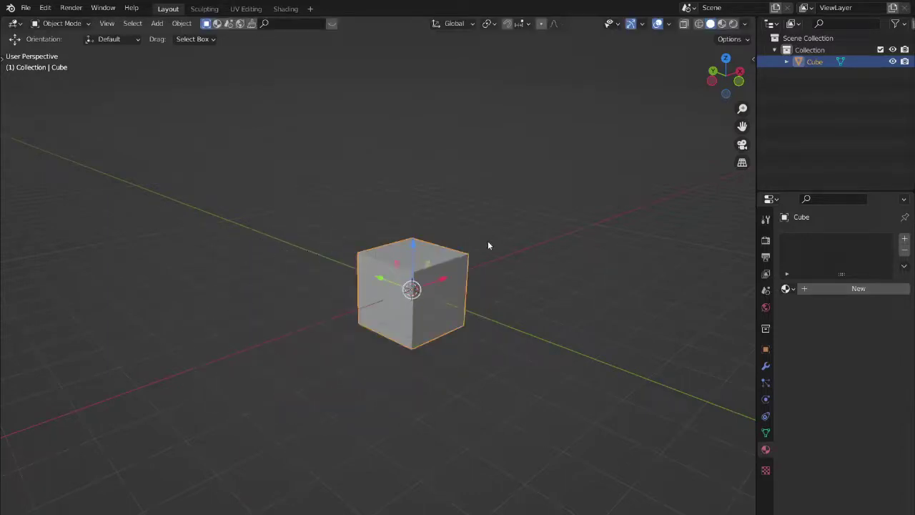
pyautogui.press('g')
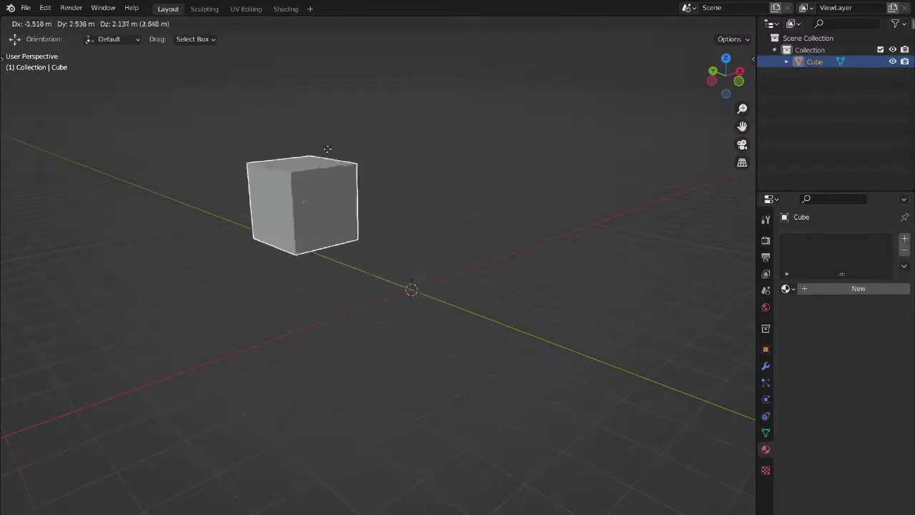
pyautogui.click(206, 263)
pyautogui.moveTo(483, 251); pyautogui.dragTo(496, 290, button='middle')
pyautogui.press('g')
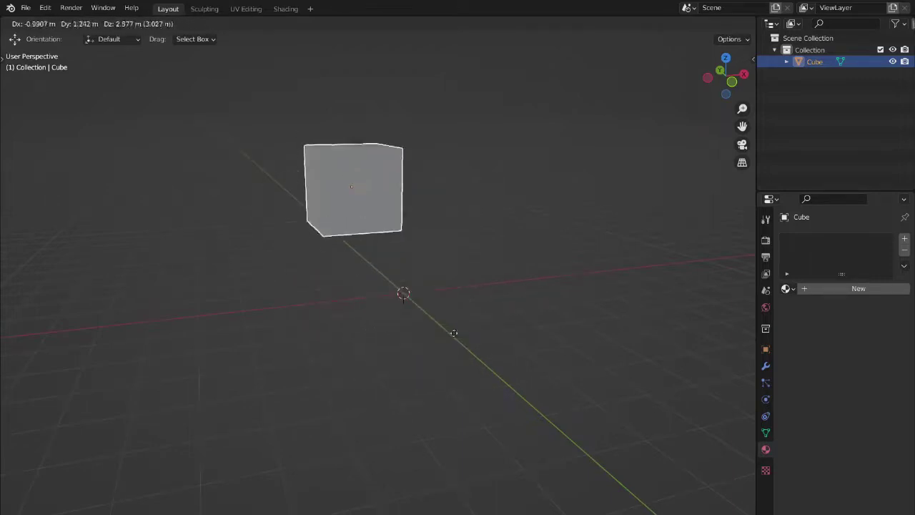
pyautogui.click(416, 240)
pyautogui.moveTo(416, 240); pyautogui.dragTo(380, 322, button='middle')
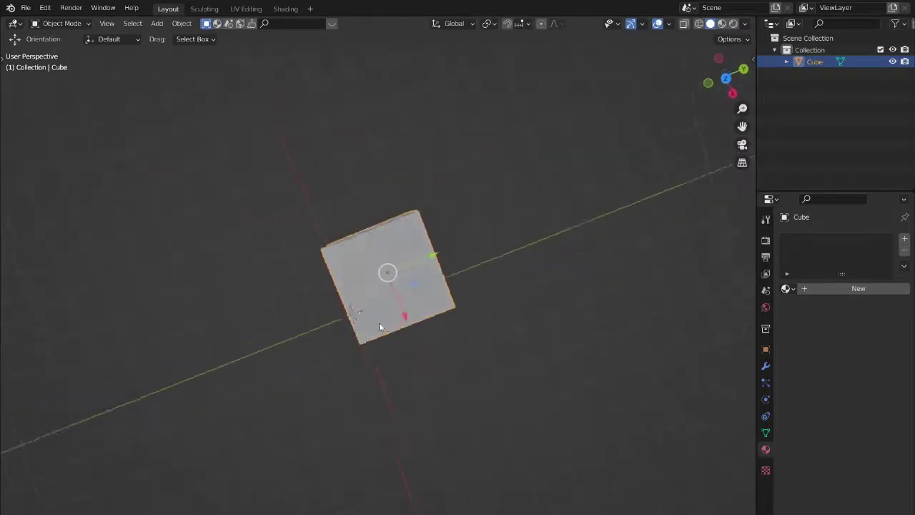
# From the top view, move the Cube farther out along Y
pyautogui.click(725, 74)
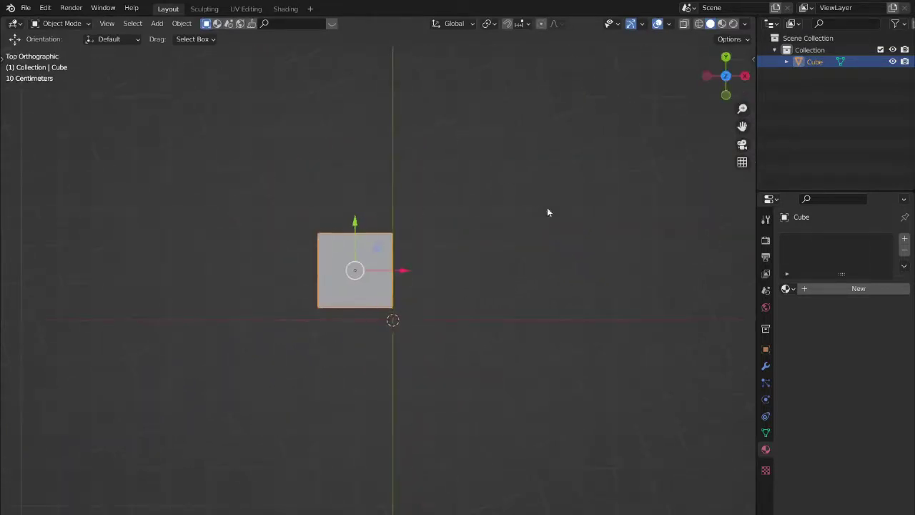
pyautogui.press('g')
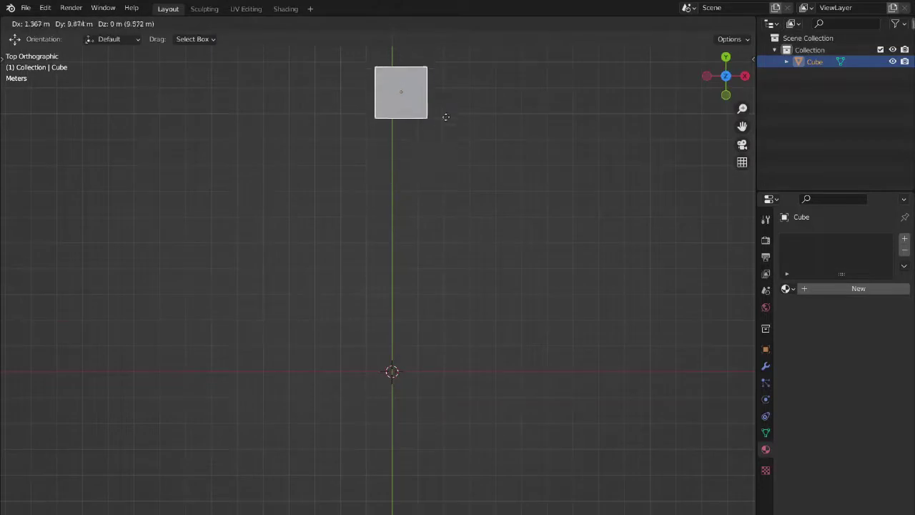
pyautogui.click(436, 124)
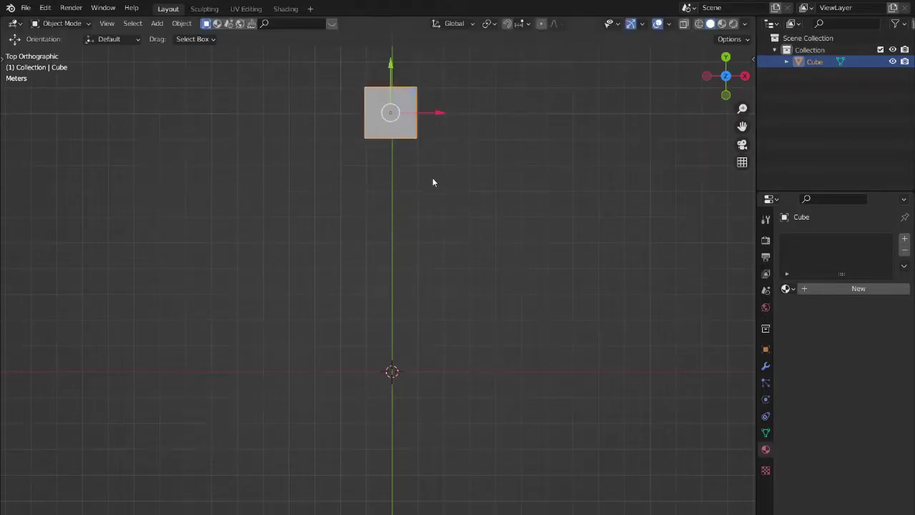
pyautogui.moveTo(433, 183); pyautogui.dragTo(402, 235, button='middle')
pyautogui.moveTo(303, 334); pyautogui.dragTo(478, 289, button='middle')
# Cancel trial Z and Y moves, then move the Cube along the X axis
pyautogui.press('g')
pyautogui.press('z')
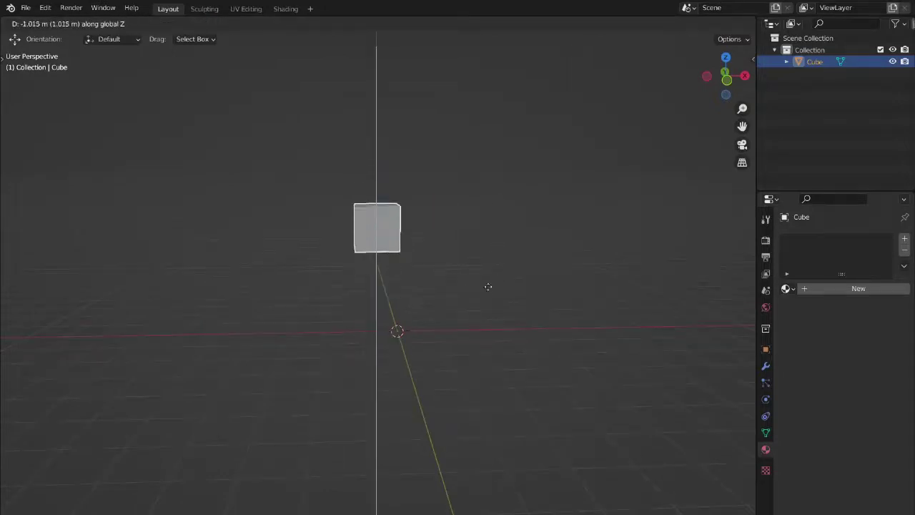
pyautogui.rightClick(473, 213)
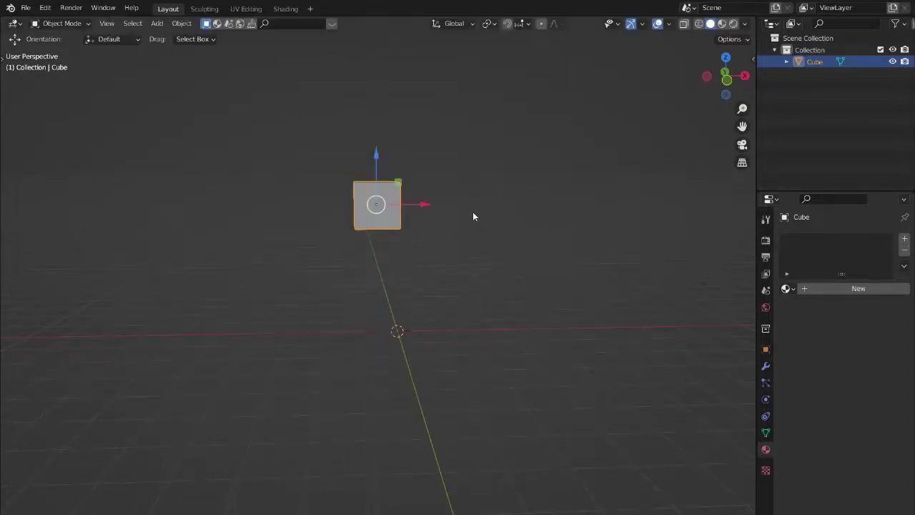
pyautogui.press('g')
pyautogui.press('y')
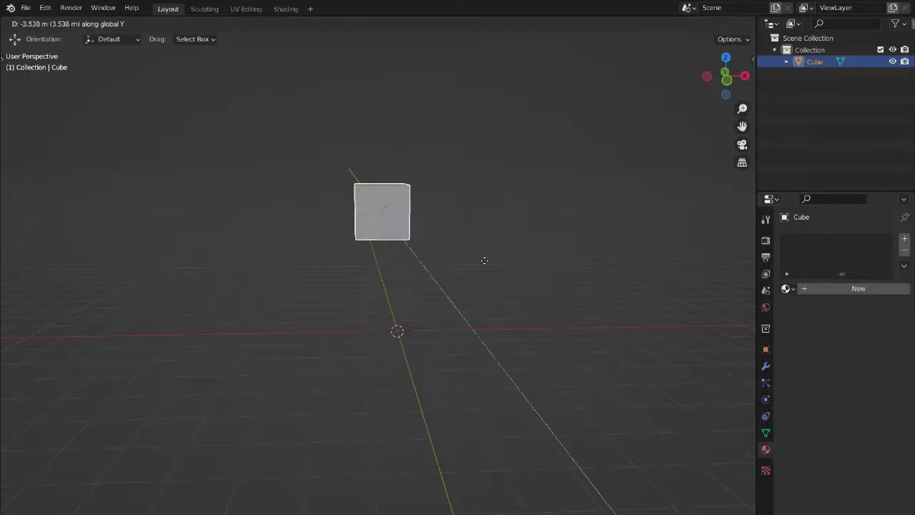
pyautogui.rightClick(478, 257)
pyautogui.moveTo(477, 257); pyautogui.dragTo(357, 293, button='middle')
pyautogui.press('g')
pyautogui.press('x')
pyautogui.click(495, 283)
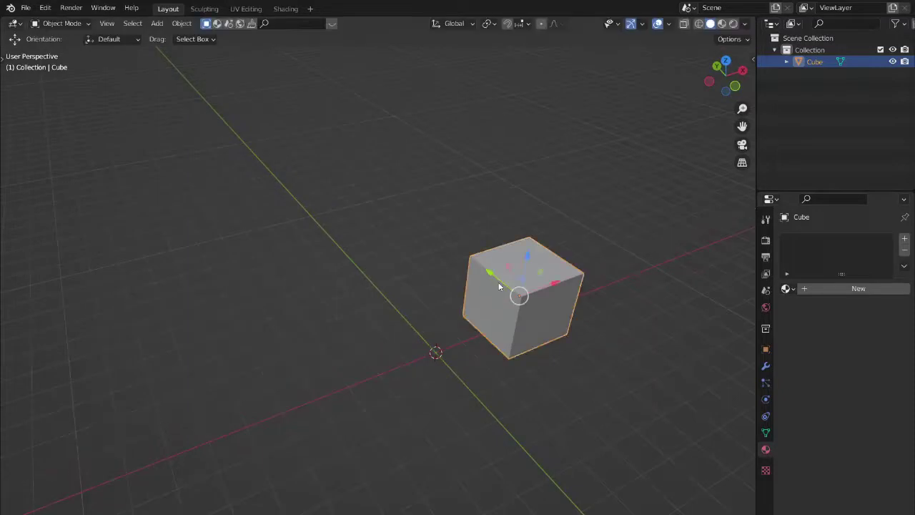
# Move the Cube along Y and frame it with numpad period
pyautogui.press('g')
pyautogui.press('z')
pyautogui.press('y')
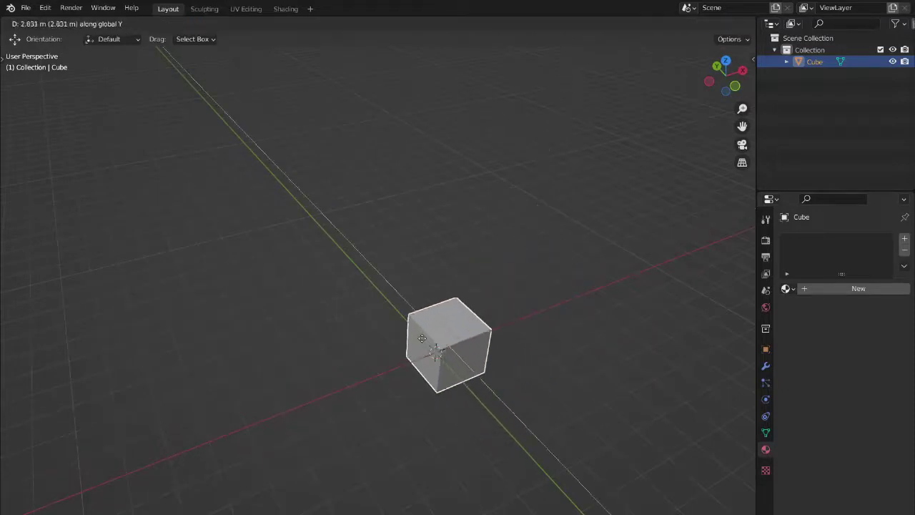
pyautogui.click(414, 336)
pyautogui.scroll(-2, 450, 379)
pyautogui.moveTo(450, 378); pyautogui.dragTo(513, 351, button='middle')
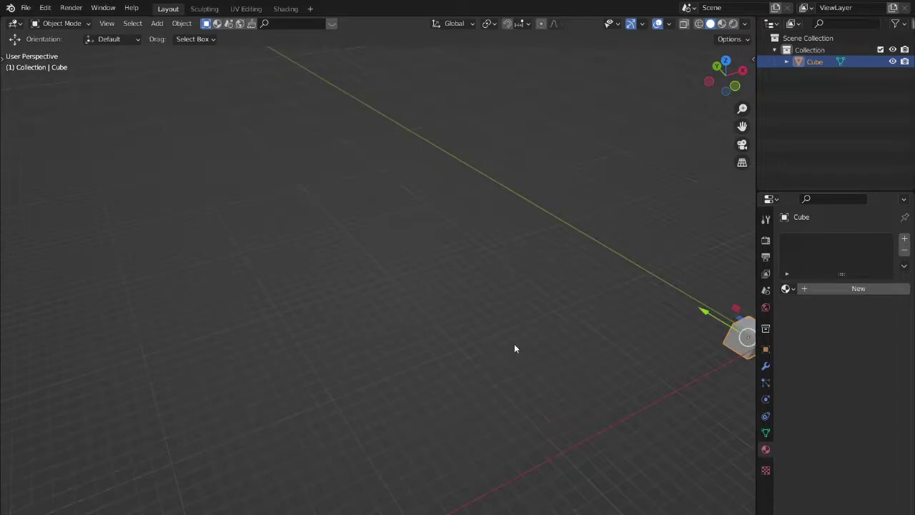
pyautogui.press('KP_Decimal')
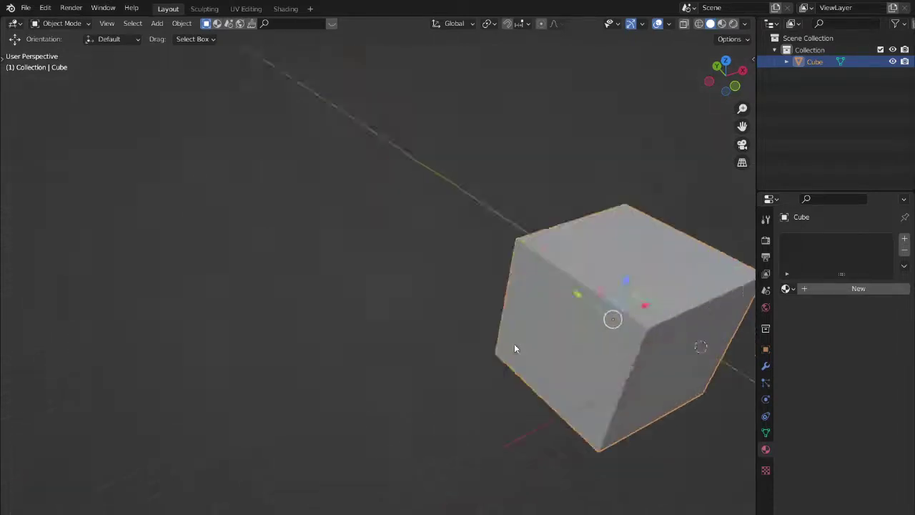
pyautogui.scroll(-5, 509, 348)
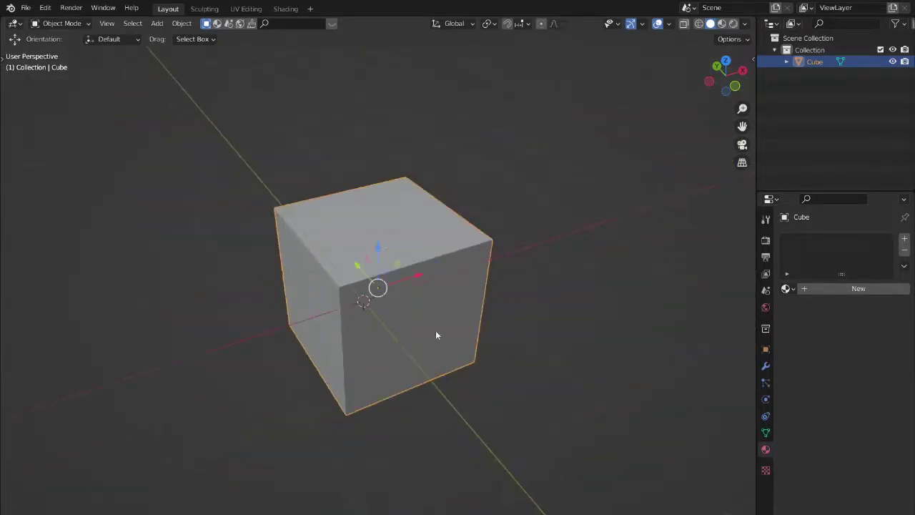
pyautogui.moveTo(435, 333); pyautogui.dragTo(499, 345, button='middle')
# Abandon another X-axis move near the origin and settle on a three-quarter view
pyautogui.press('g')
pyautogui.press('x')
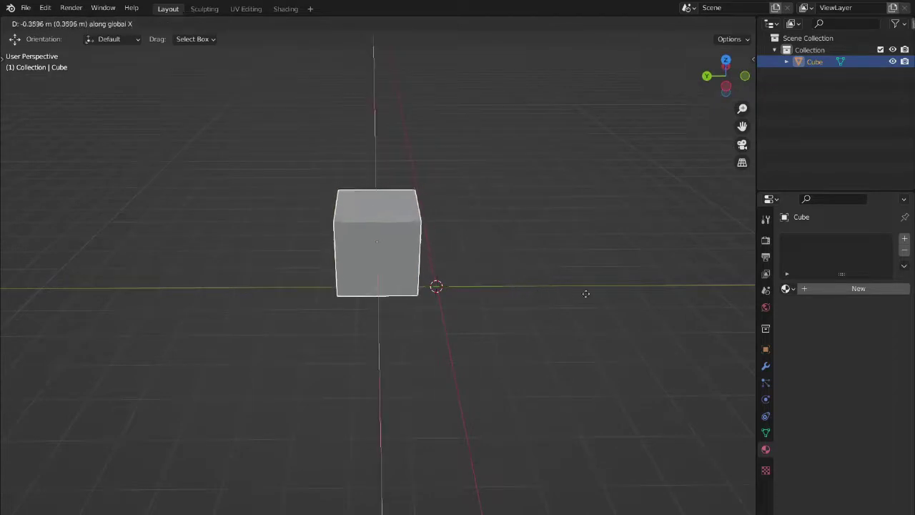
pyautogui.press('Escape')
pyautogui.scroll(8, 570, 322)
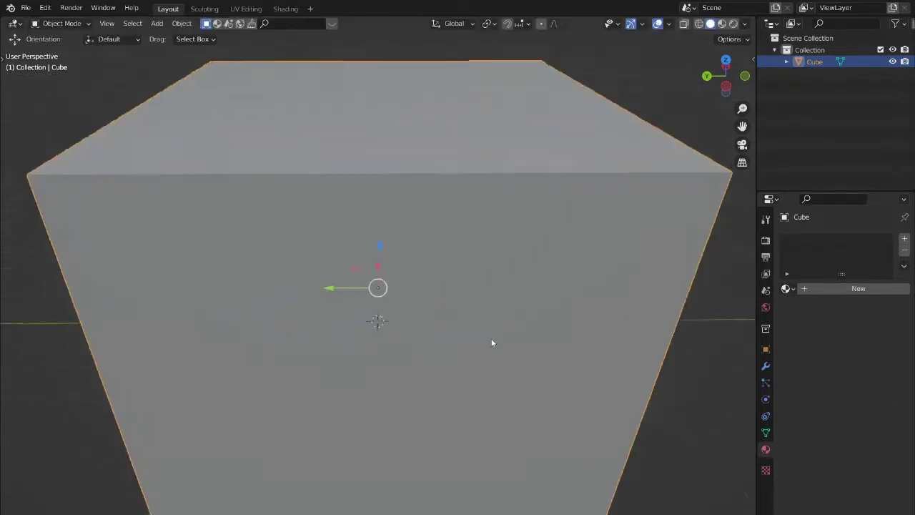
pyautogui.moveTo(492, 341); pyautogui.dragTo(611, 301, button='middle')
pyautogui.scroll(-8, 612, 301)
pyautogui.moveTo(560, 315); pyautogui.dragTo(542, 328, button='middle')
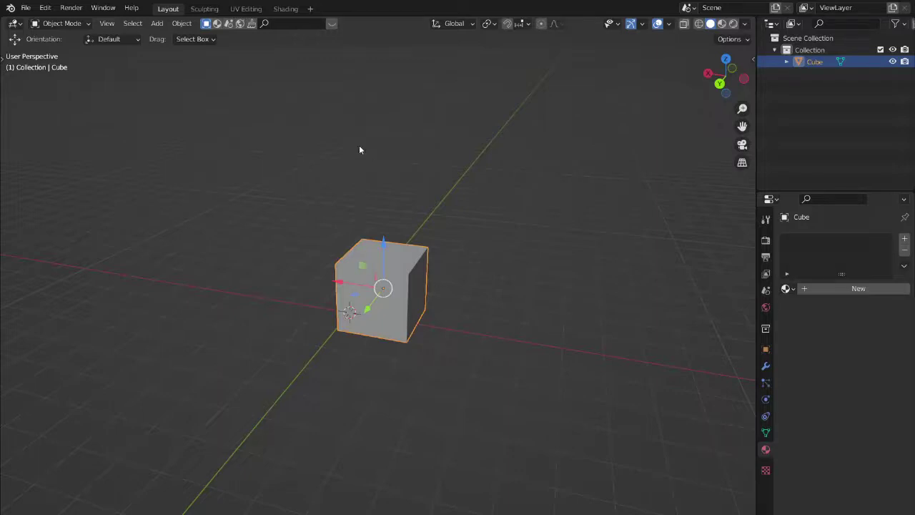
# Enlarge the Cube, then flatten it along Z into a thin slab
pyautogui.press('s')
pyautogui.click(525, 222)
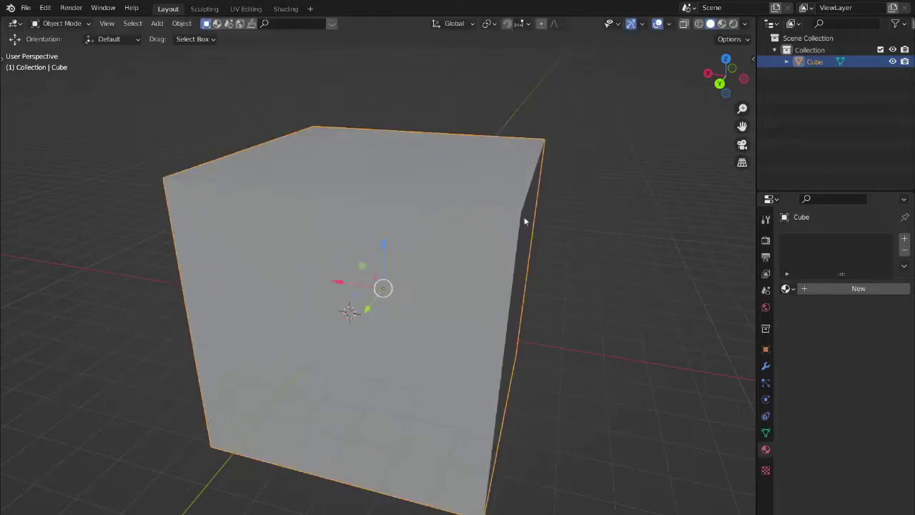
pyautogui.moveTo(524, 221); pyautogui.dragTo(479, 243, button='middle')
pyautogui.scroll(-5, 480, 243)
pyautogui.press('s')
pyautogui.press('z')
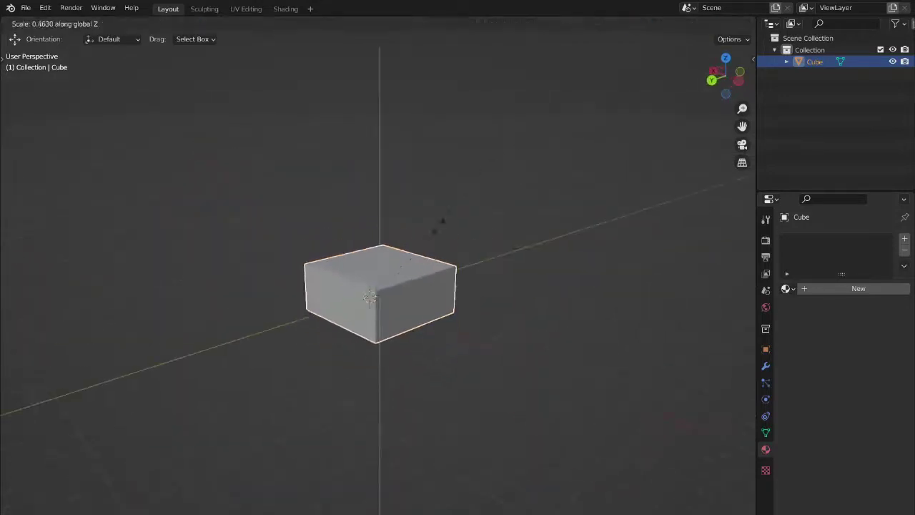
pyautogui.click(423, 286)
# Raise the slab along Z and stretch it along X
pyautogui.press('g')
pyautogui.press('z')
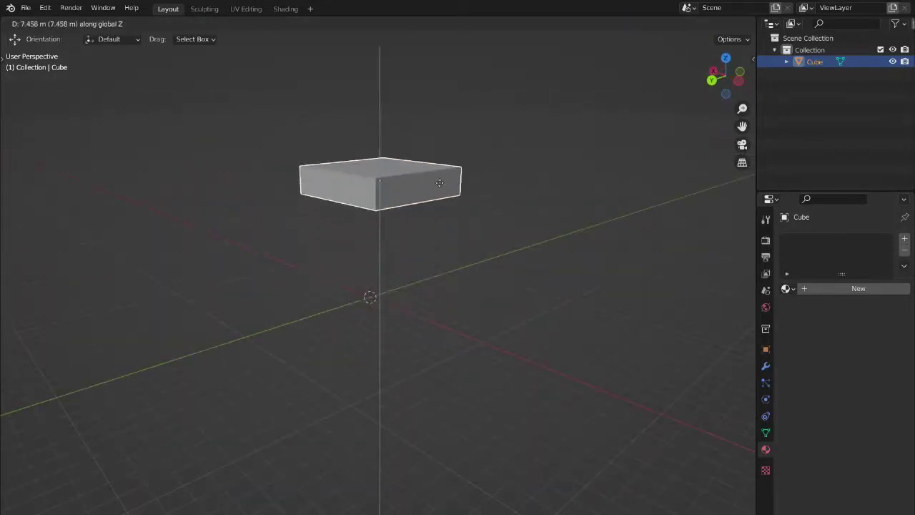
pyautogui.click(440, 183)
pyautogui.moveTo(480, 221); pyautogui.dragTo(516, 233, button='middle')
pyautogui.press('s')
pyautogui.press('x')
pyautogui.click(665, 229)
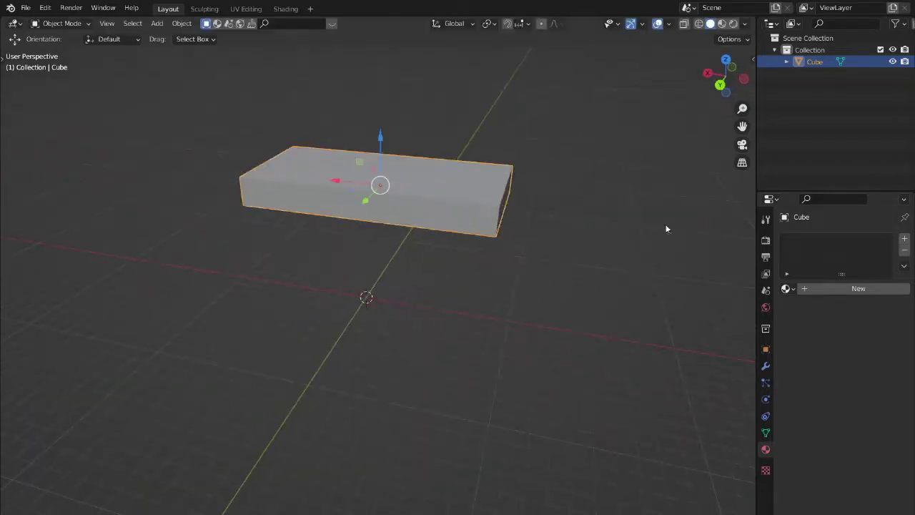
pyautogui.scroll(-3, 550, 250)
pyautogui.moveTo(519, 247); pyautogui.dragTo(487, 287, button='middle')
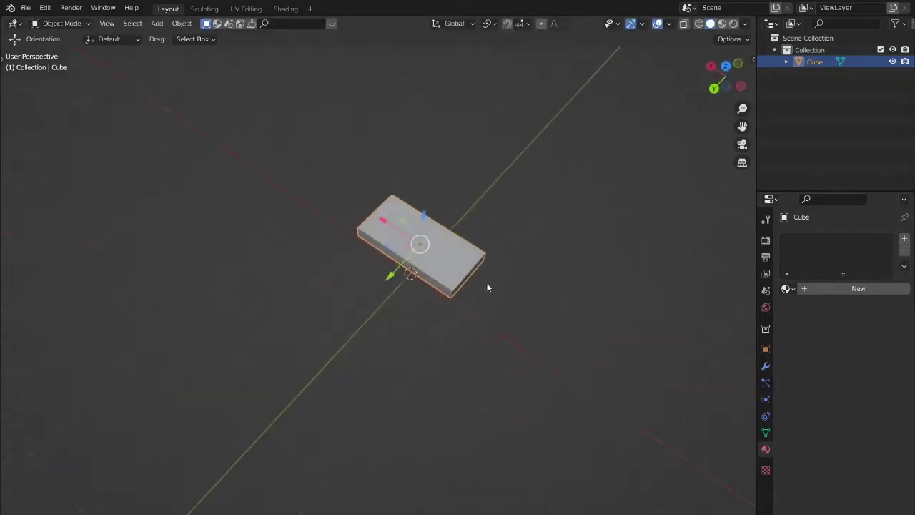
# Adjust the slab's Z thickness and enlarge its width and length with Shift+Z
pyautogui.press('s')
pyautogui.press('z')
pyautogui.click(506, 214)
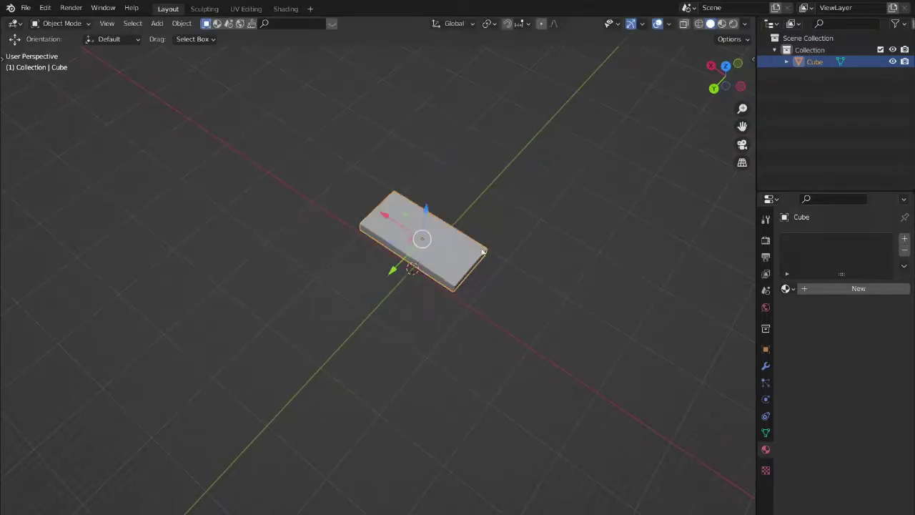
pyautogui.moveTo(507, 215); pyautogui.dragTo(444, 289, button='middle')
pyautogui.press('s')
pyautogui.hotkey('shift', 'z')
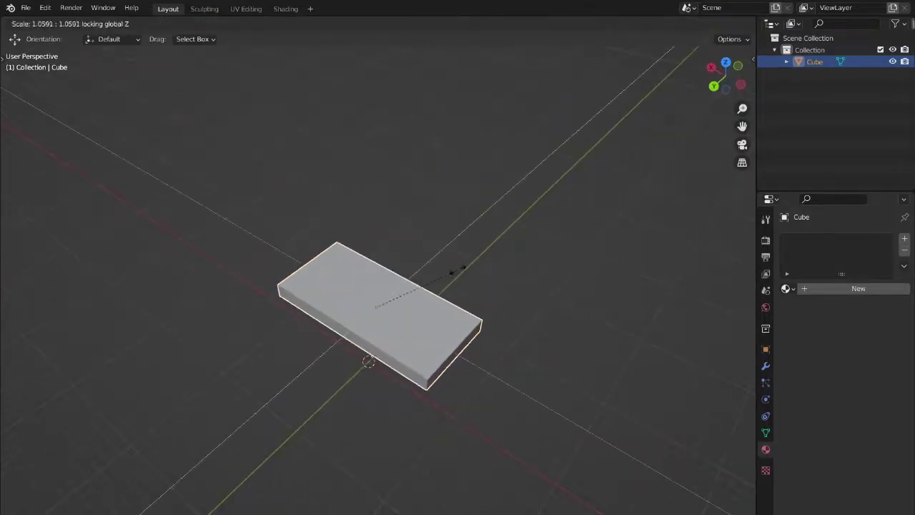
pyautogui.click(368, 357)
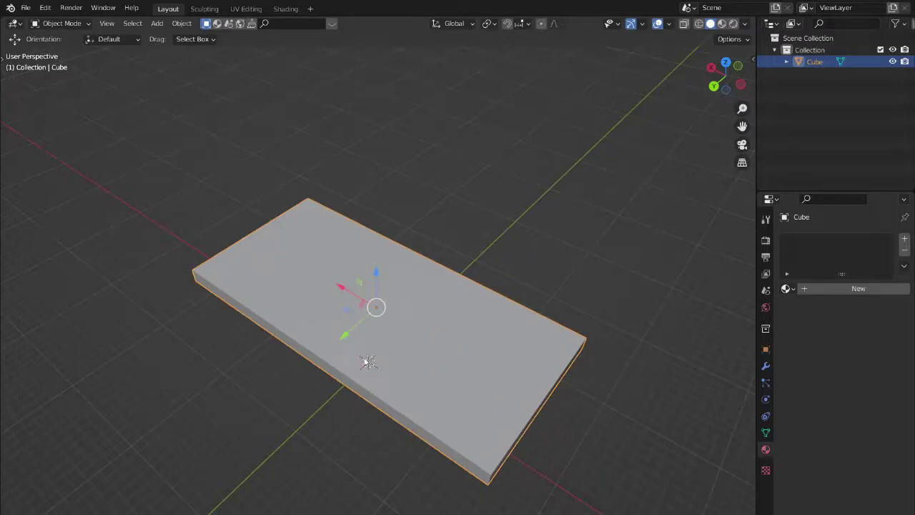
pyautogui.scroll(-4, 366, 364)
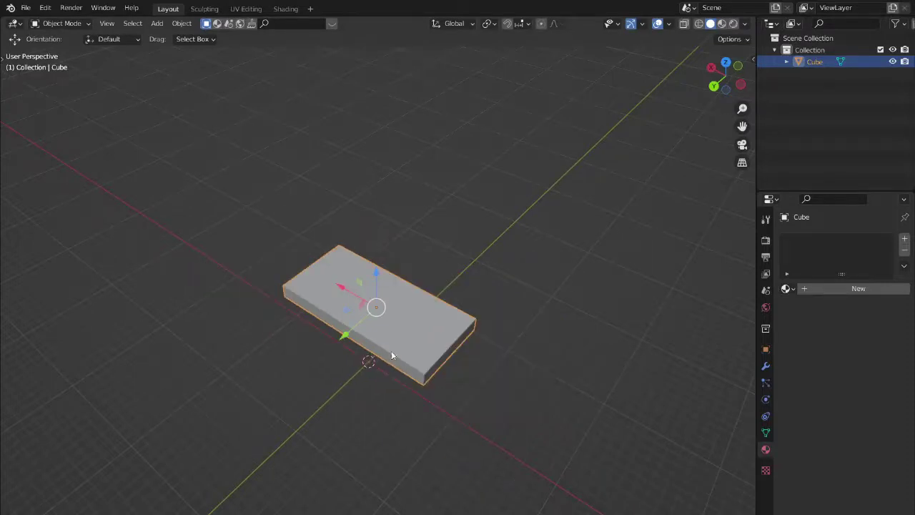
pyautogui.moveTo(392, 351); pyautogui.dragTo(541, 216, button='middle')
# Make the box taller along Z and raise it, checking the height in front view
pyautogui.press('s')
pyautogui.press('z')
pyautogui.click(649, 484)
pyautogui.press('g')
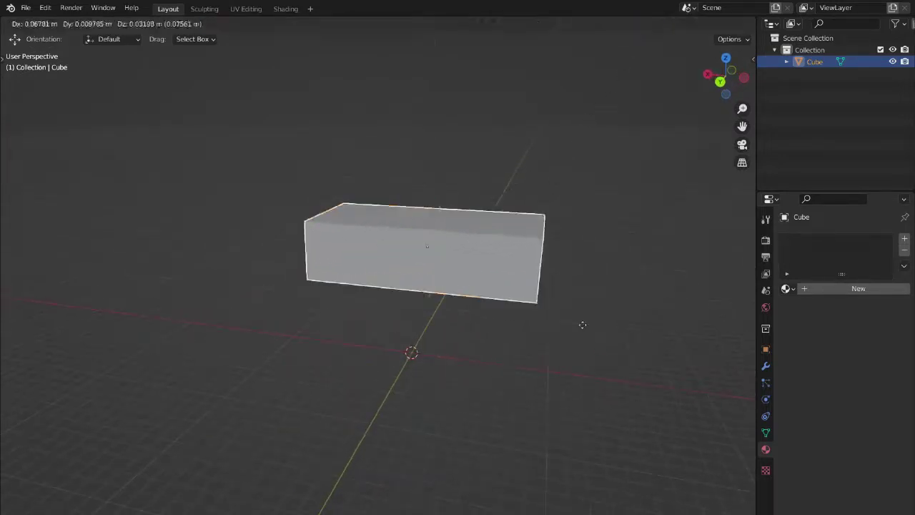
pyautogui.press('z')
pyautogui.click(581, 418)
pyautogui.press('KP_1')
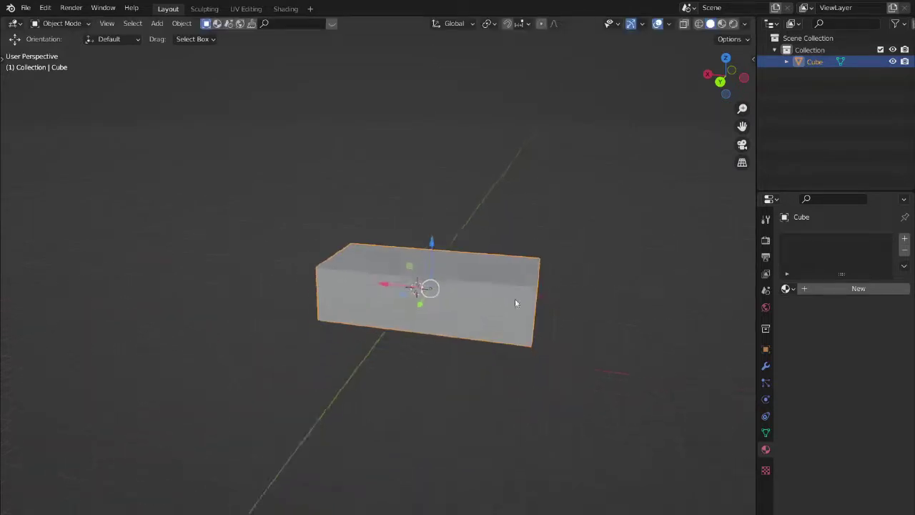
pyautogui.press('g')
pyautogui.press('z')
pyautogui.click(520, 268)
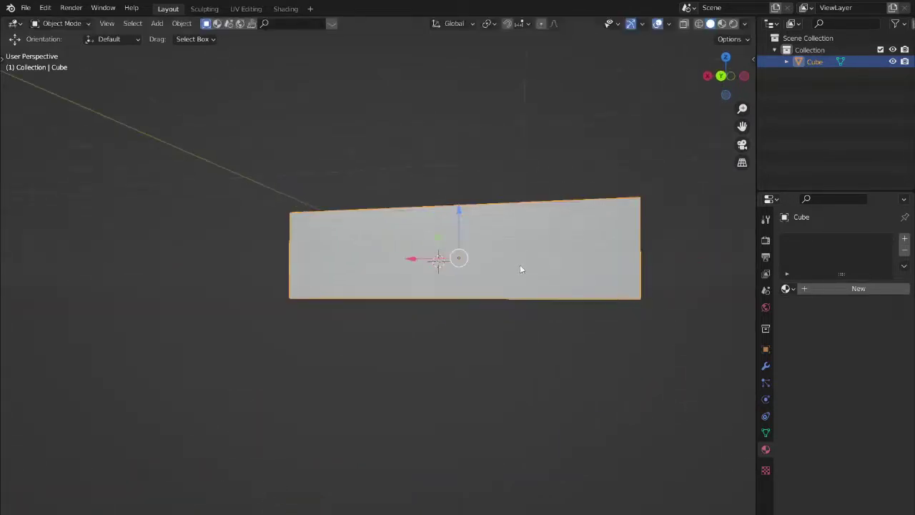
pyautogui.moveTo(520, 264); pyautogui.dragTo(451, 300, button='middle')
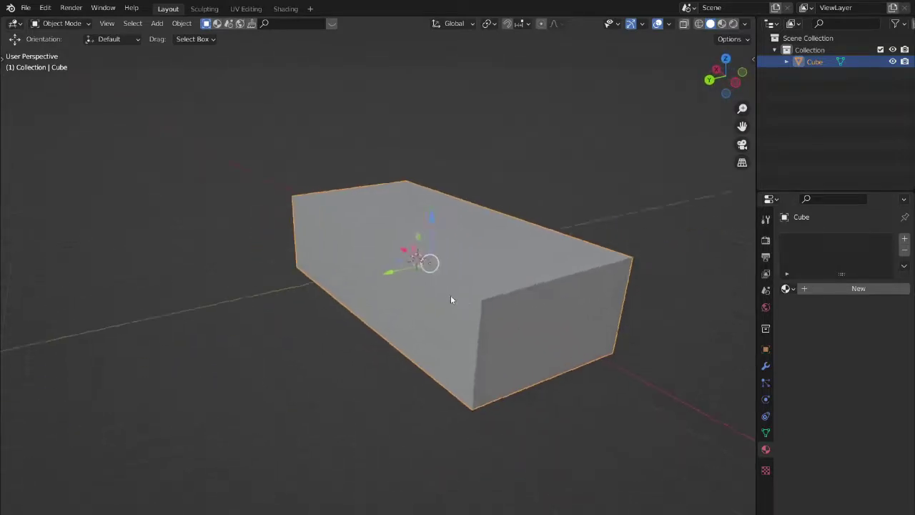
pyautogui.scroll(-2, 454, 300)
pyautogui.scroll(-1, 453, 307)
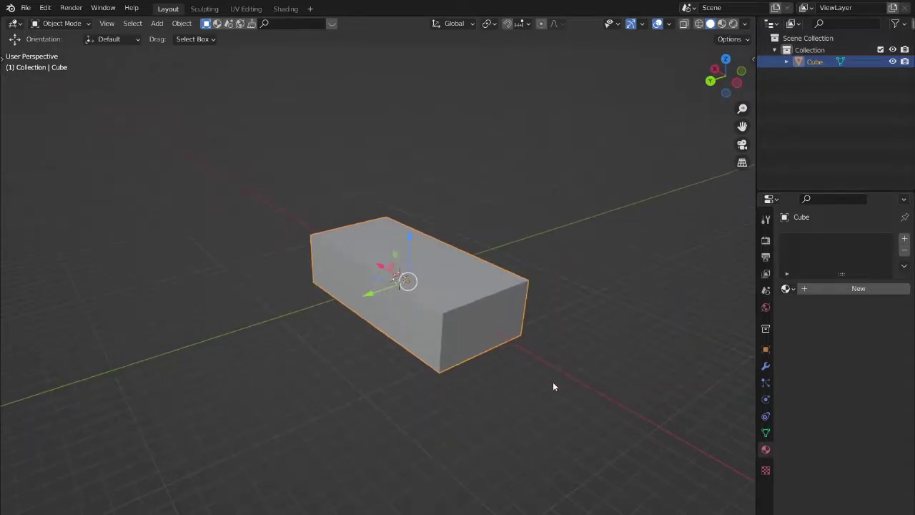
# After cancelling two trial rotations, tilt the box about global Y
pyautogui.press('r')
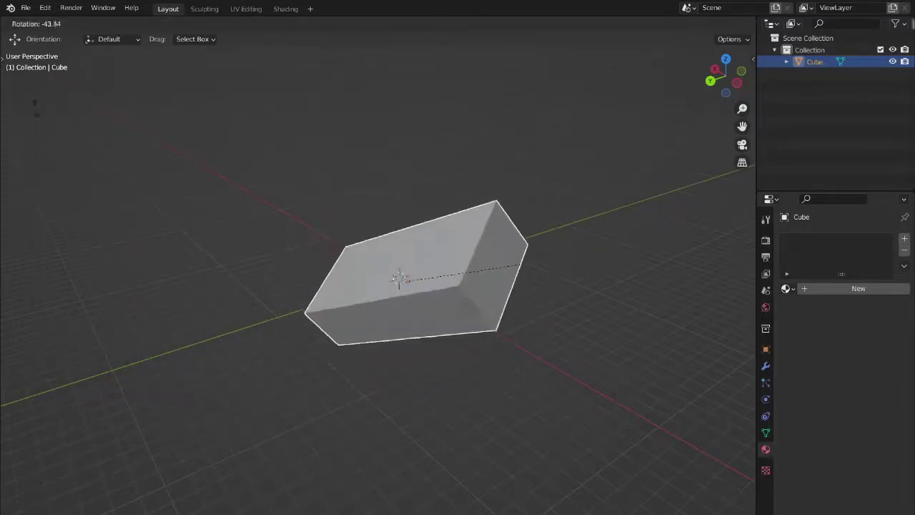
pyautogui.rightClick(518, 441)
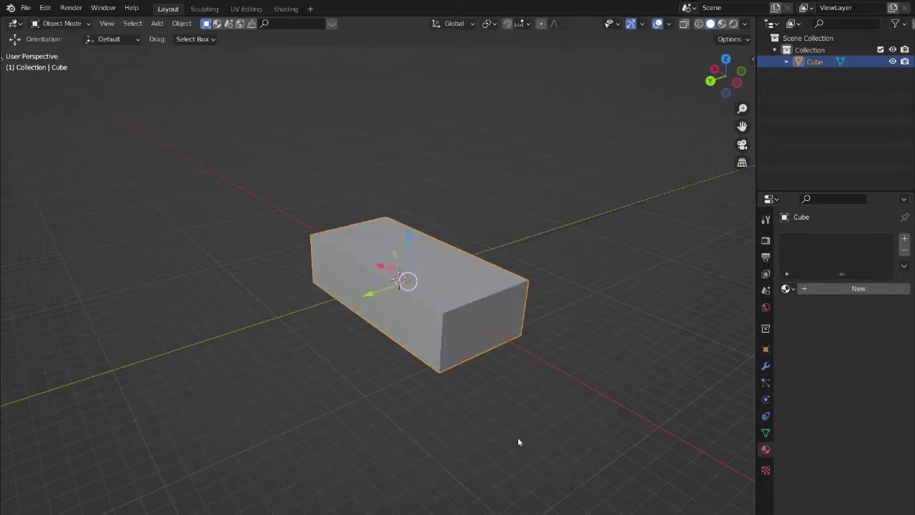
pyautogui.press('r')
pyautogui.press('r')
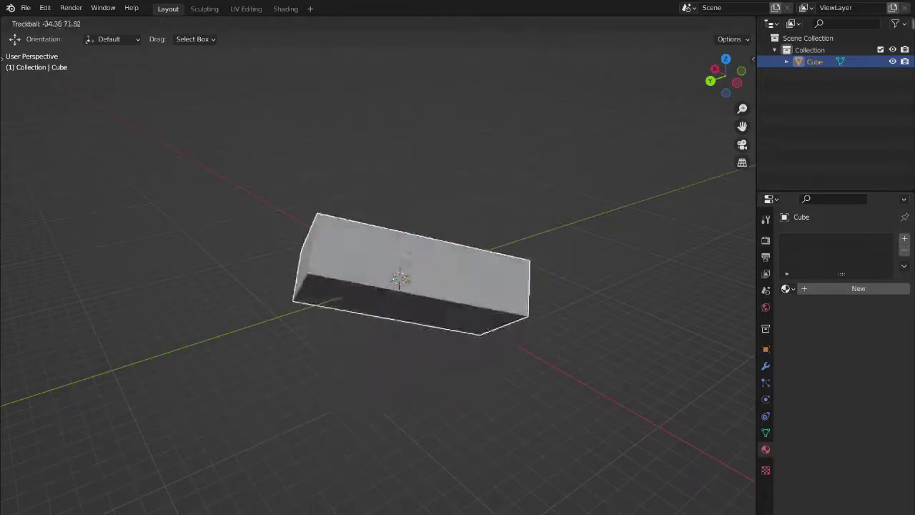
pyautogui.rightClick(558, 269)
pyautogui.press('r')
pyautogui.press('y')
pyautogui.click(493, 236)
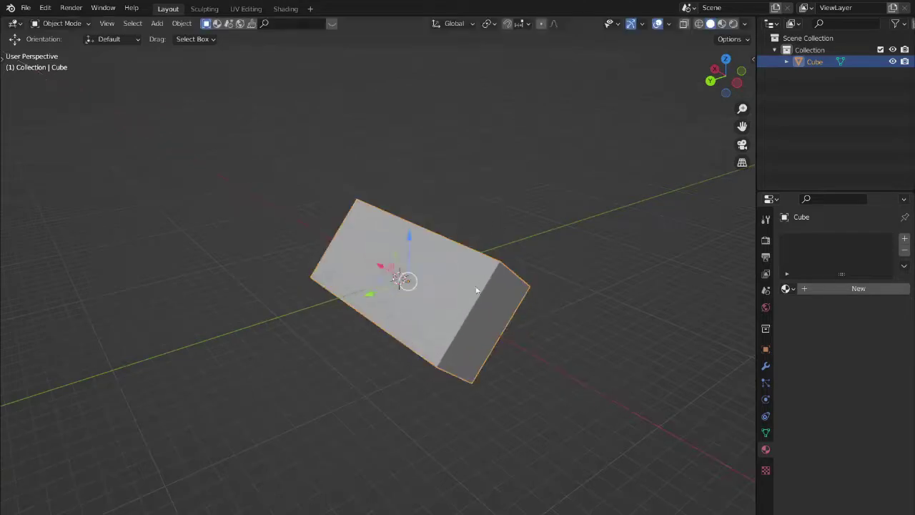
pyautogui.moveTo(474, 290); pyautogui.dragTo(431, 333, button='middle')
# Rotate the box further about global Y and then global Z
pyautogui.press('r')
pyautogui.press('y')
pyautogui.click(499, 301)
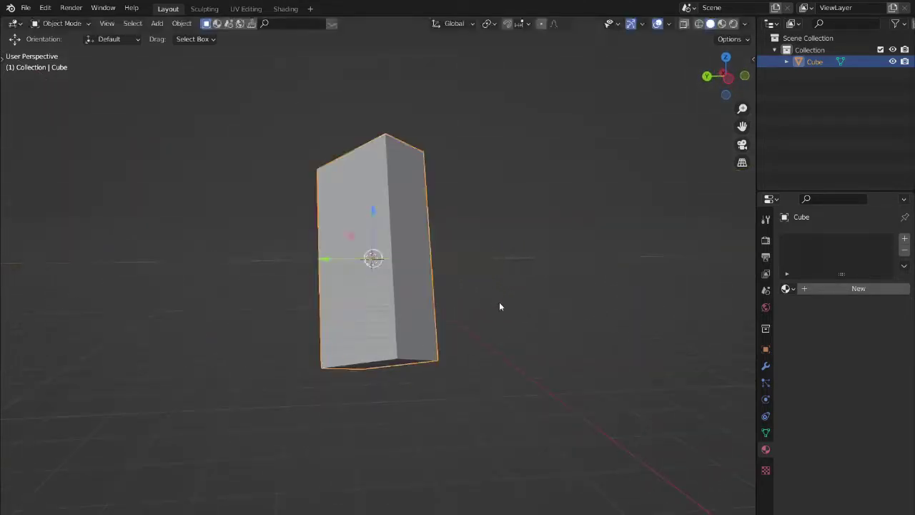
pyautogui.press('r')
pyautogui.press('z')
pyautogui.click(315, 334)
pyautogui.moveTo(429, 343); pyautogui.dragTo(482, 347, button='middle')
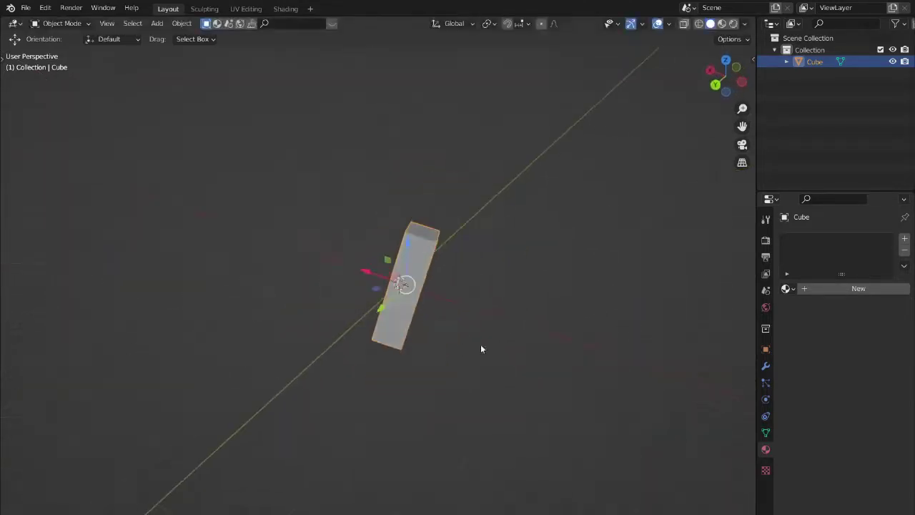
# Scale the box up uniformly and cancel a trial X-axis resize
pyautogui.press('s')
pyautogui.click(572, 298)
pyautogui.press('s')
pyautogui.press('x')
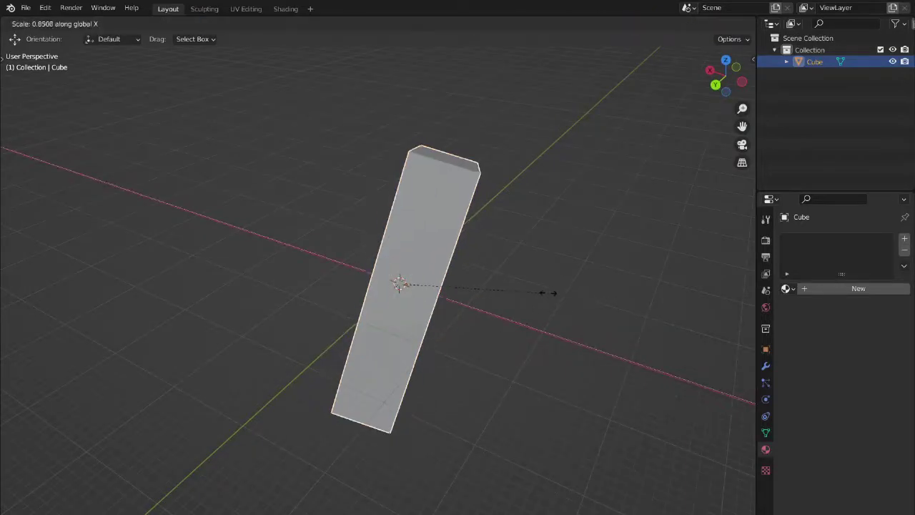
pyautogui.press('x')
pyautogui.rightClick(556, 271)
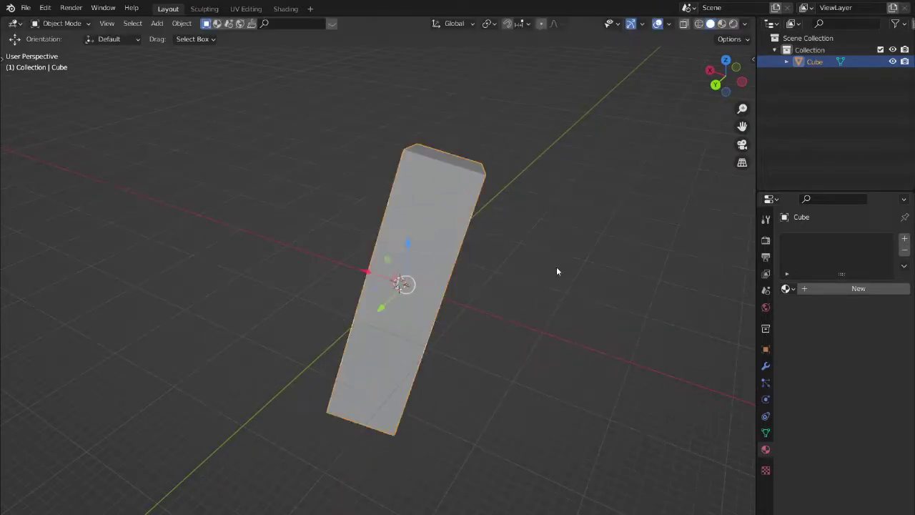
pyautogui.click(459, 24)
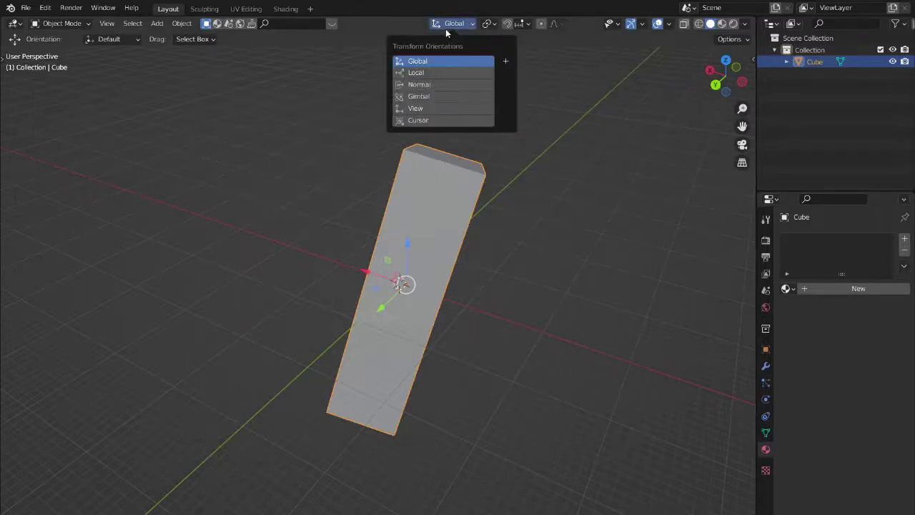
# Set transform orientation to Local and resize the pillar along its local X
pyautogui.click(446, 72)
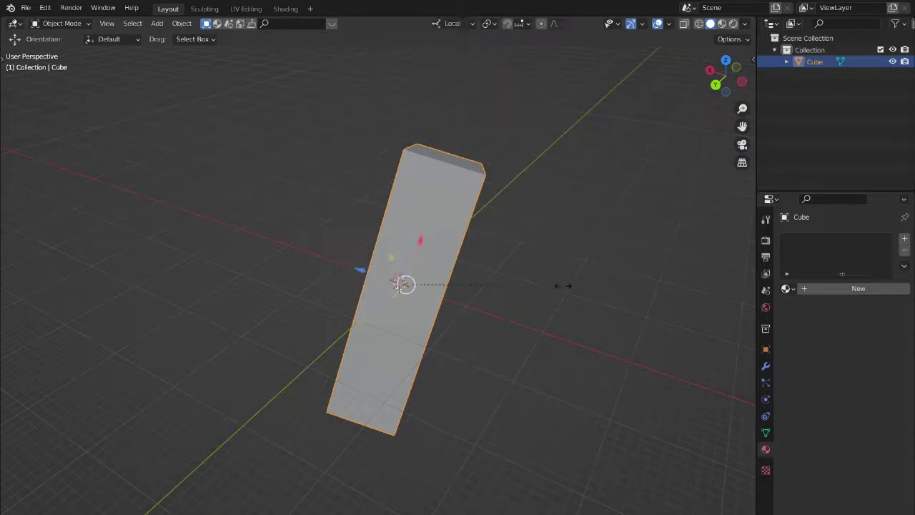
pyautogui.press('x')
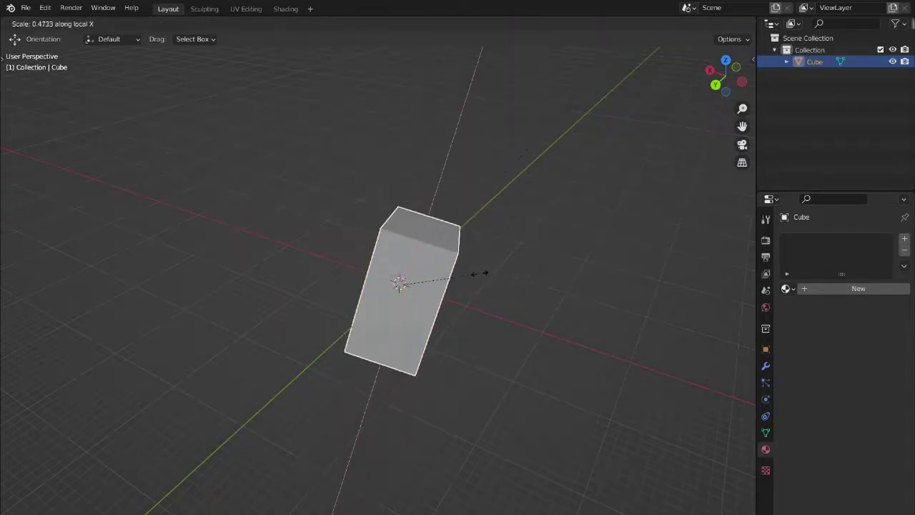
pyautogui.click(543, 247)
pyautogui.press('s')
pyautogui.press('x')
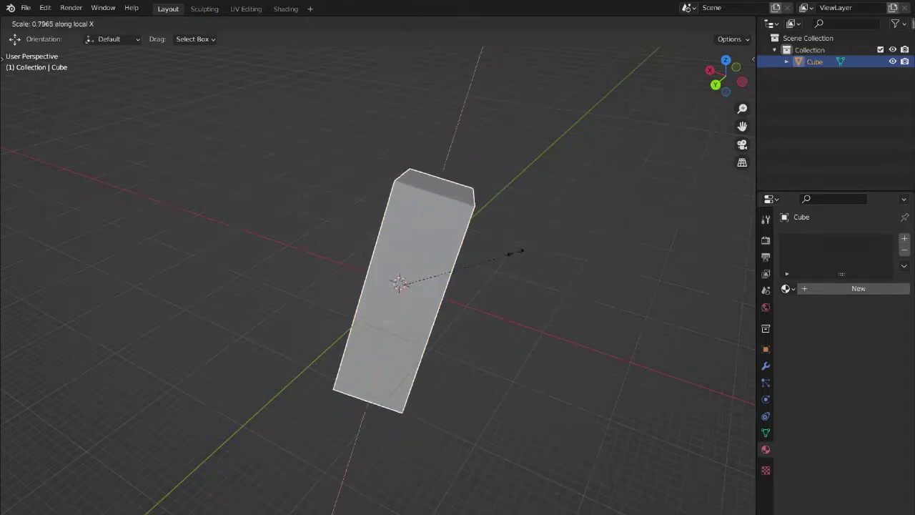
pyautogui.rightClick(512, 254)
# Flatten the pillar along its local Z into a thin blade
pyautogui.press('s')
pyautogui.press('y')
pyautogui.rightClick(499, 281)
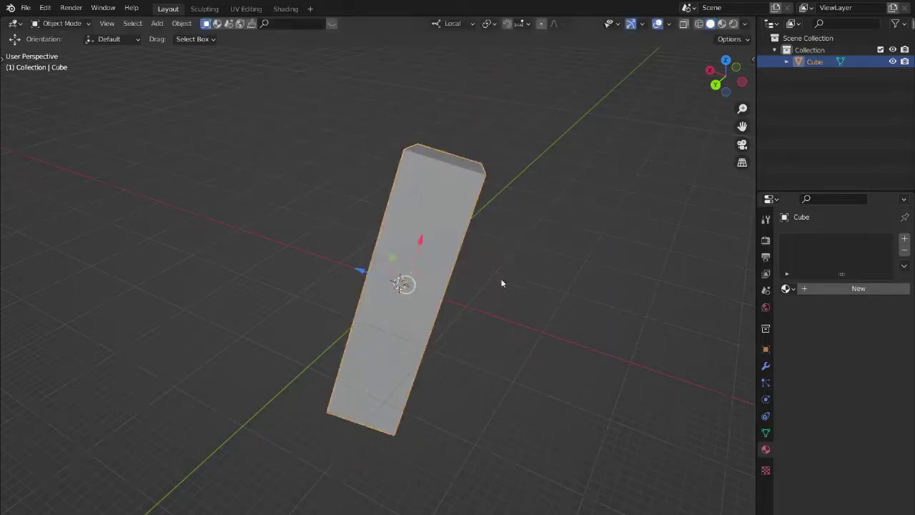
pyautogui.moveTo(501, 284); pyautogui.dragTo(529, 290, button='middle')
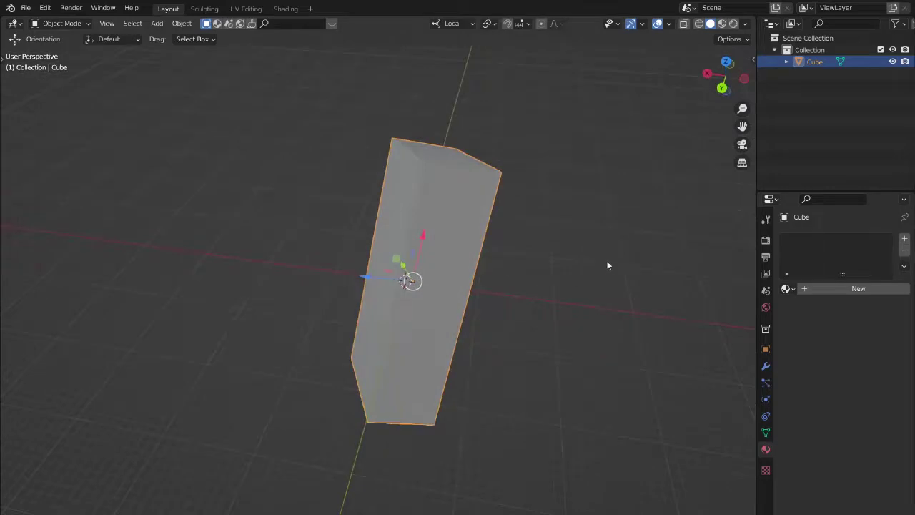
pyautogui.press('s')
pyautogui.press('z')
pyautogui.press('z')
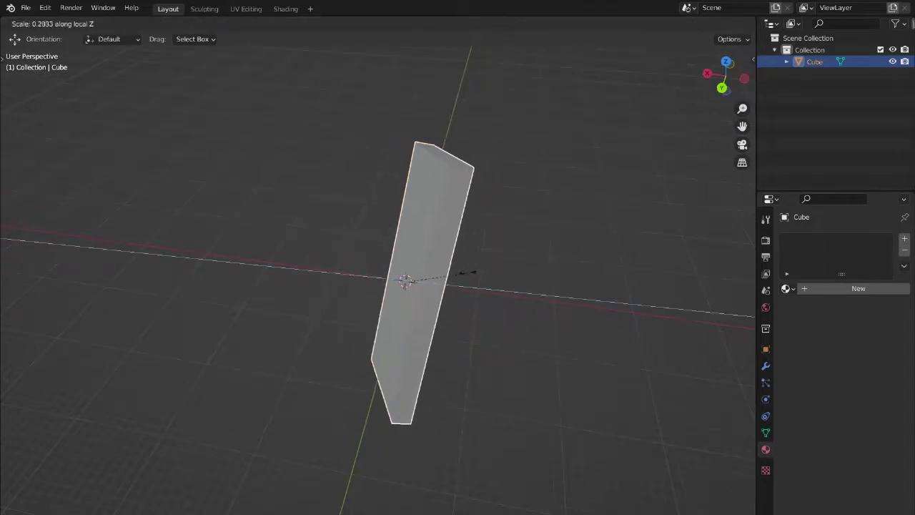
pyautogui.click(468, 272)
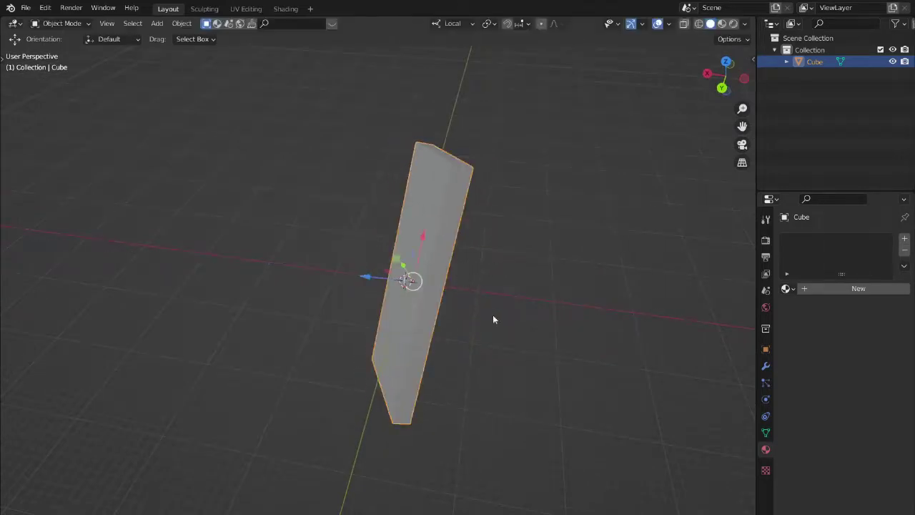
# Set the transform orientation to Global and try a local X resize, then cancel it
pyautogui.click(461, 24)
pyautogui.click(441, 65)
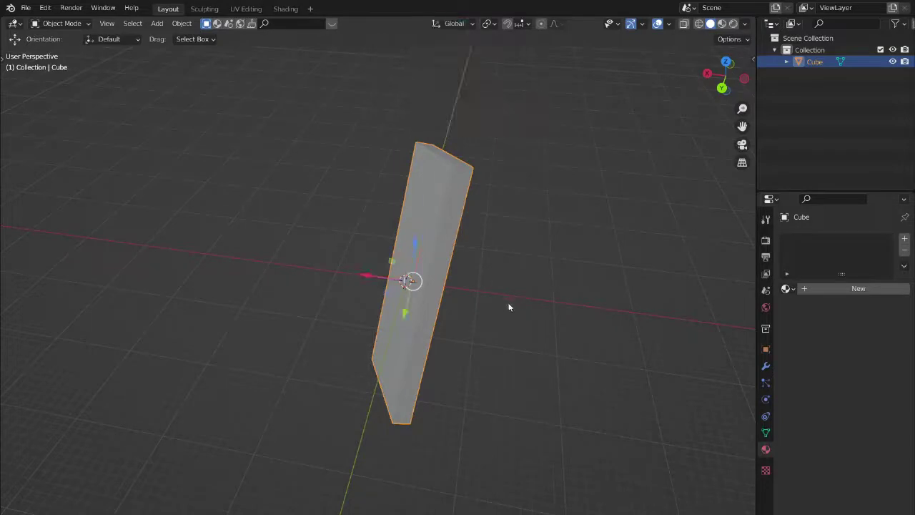
pyautogui.moveTo(508, 306); pyautogui.dragTo(482, 278, button='middle')
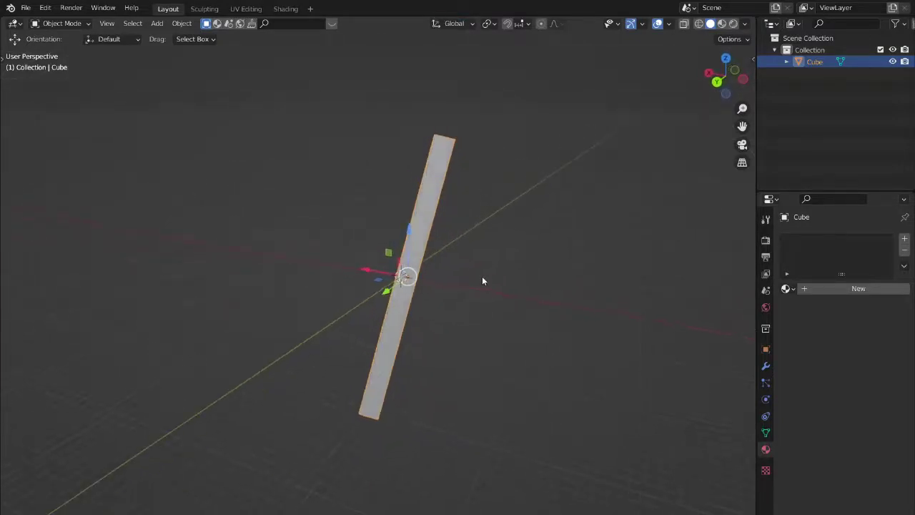
pyautogui.press('s')
pyautogui.press('x')
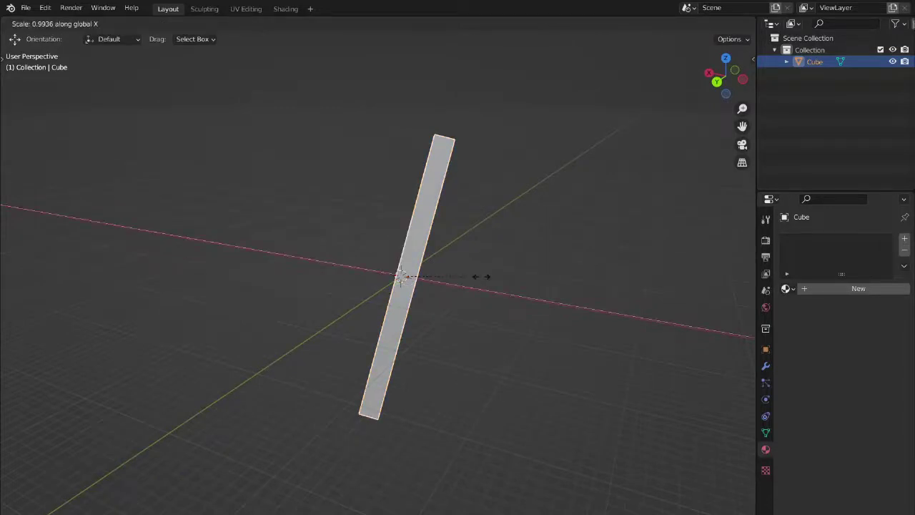
pyautogui.press('x')
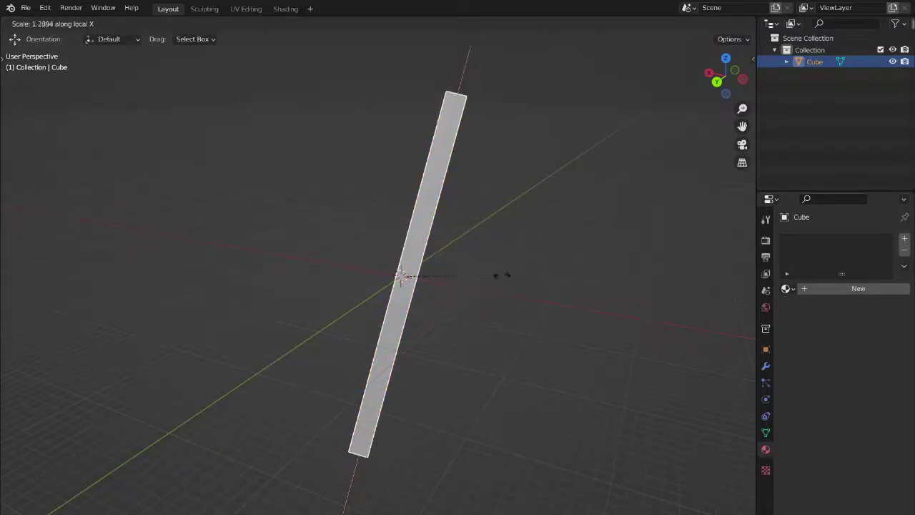
pyautogui.press('Escape')
# Widen the slab along its local Z axis
pyautogui.press('s')
pyautogui.press('y')
pyautogui.press('y')
pyautogui.press('y')
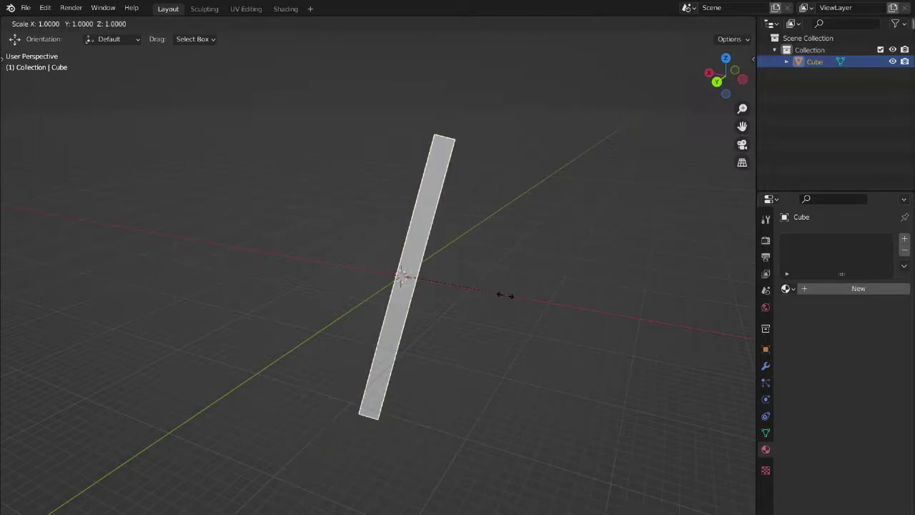
pyautogui.press('z')
pyautogui.press('z')
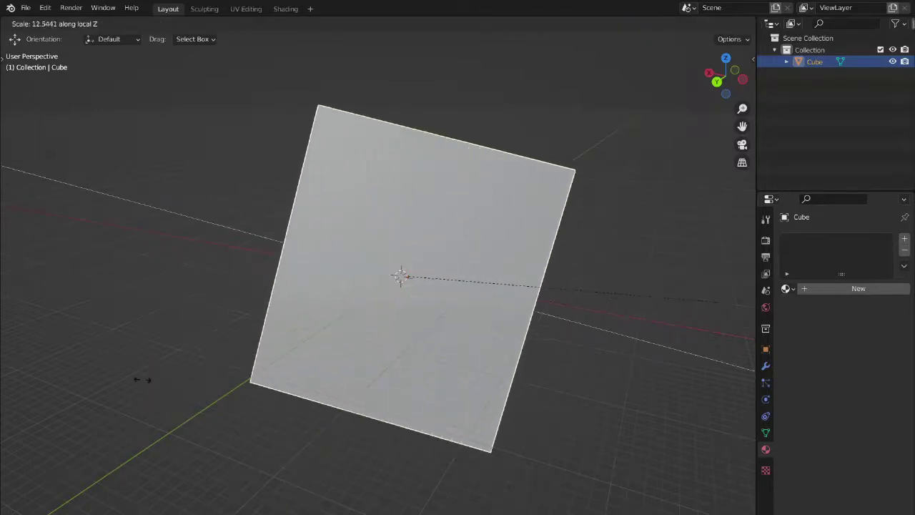
pyautogui.click(441, 203)
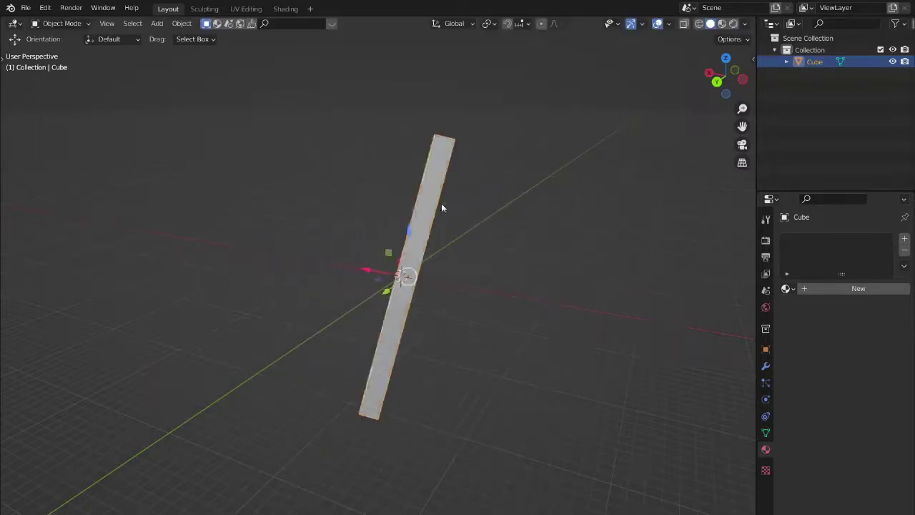
# Make the slab thinner along its local Y axis
pyautogui.moveTo(441, 203); pyautogui.dragTo(497, 275, button='middle')
pyautogui.press('s')
pyautogui.press('y')
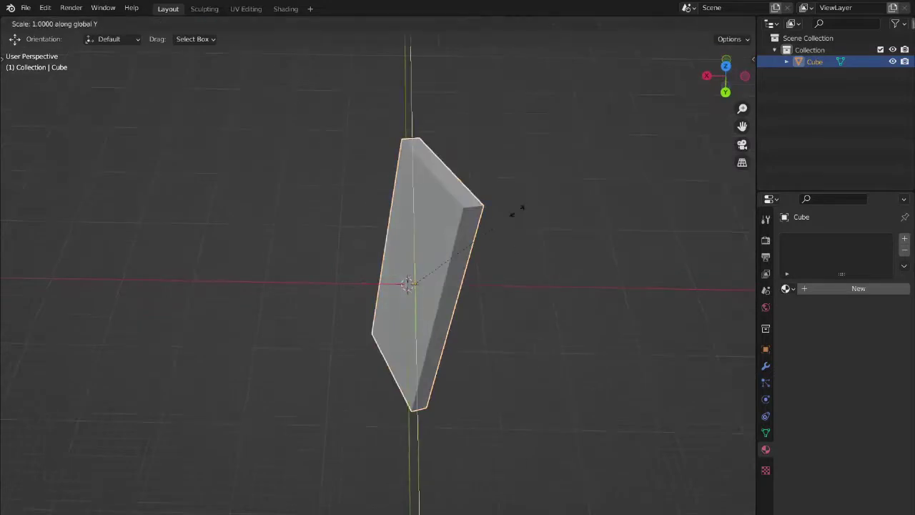
pyautogui.press('y')
pyautogui.click(465, 263)
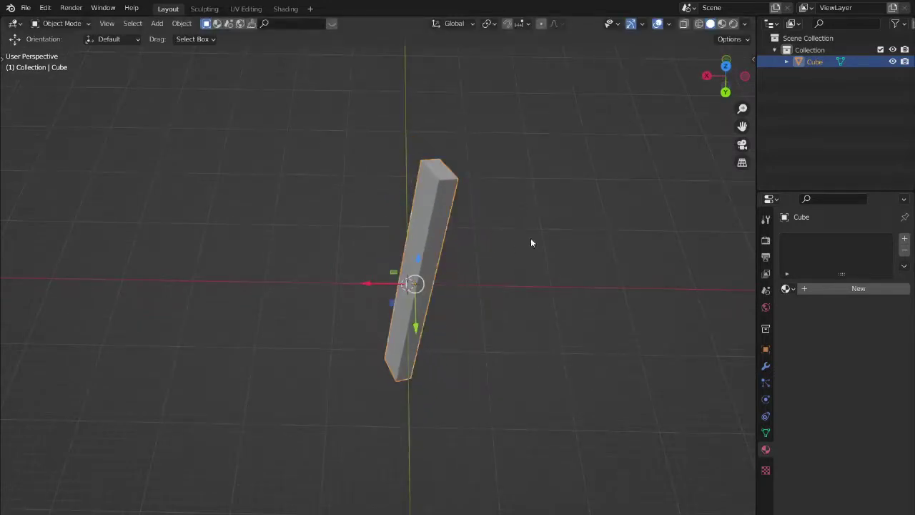
# Resize the slab vertically along Z, then shrink it along X
pyautogui.press('s')
pyautogui.press('z')
pyautogui.click(476, 255)
pyautogui.press('s')
pyautogui.press('x')
pyautogui.press('x')
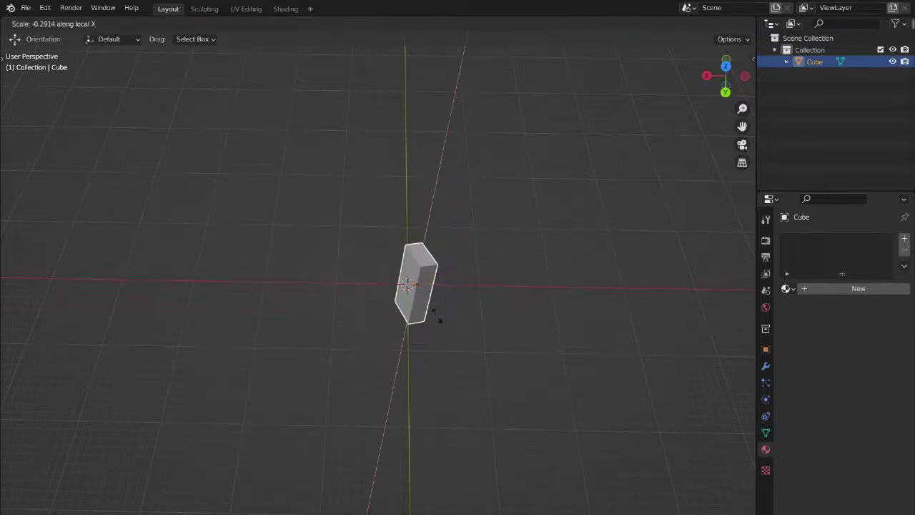
pyautogui.click(433, 283)
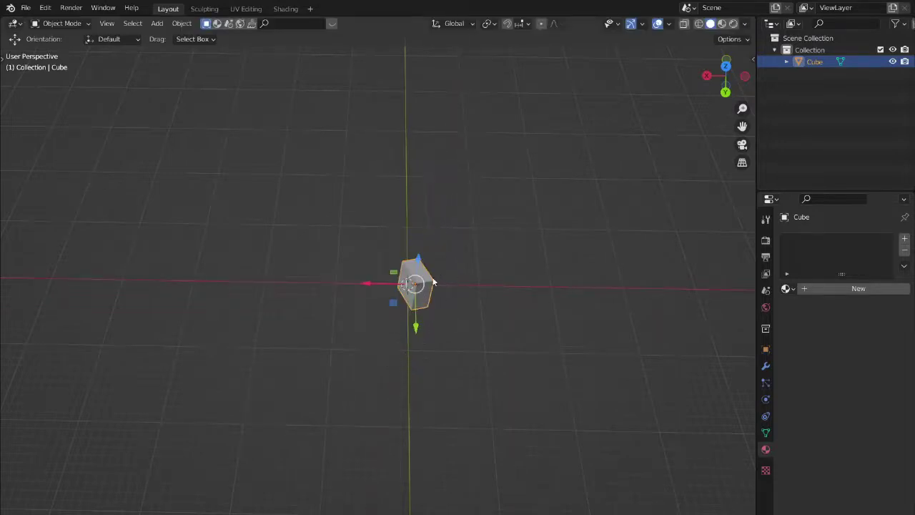
# Set the transform orientation to Normal and zoom in on the cube
pyautogui.click(455, 24)
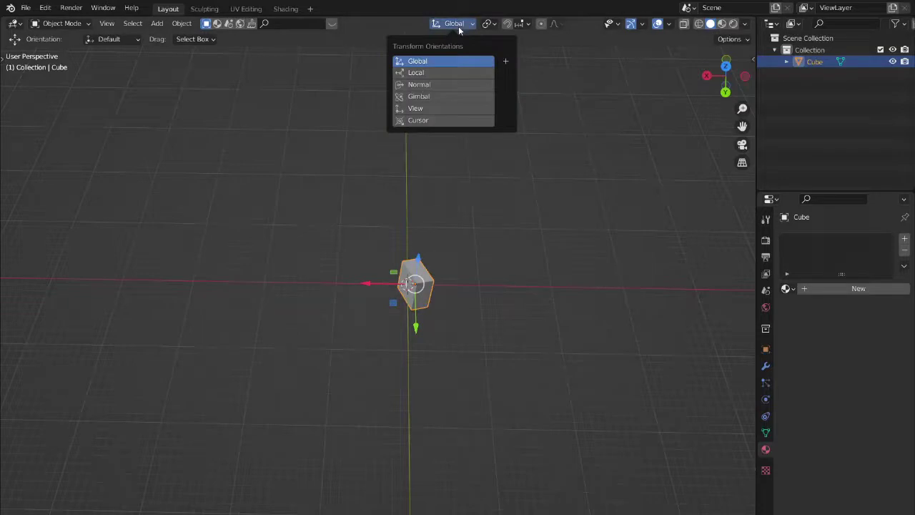
pyautogui.click(430, 86)
pyautogui.moveTo(401, 190); pyautogui.dragTo(453, 265, button='middle')
pyautogui.scroll(3, 452, 264)
# Stretch the cube taller along its normal Z axis
pyautogui.press('s')
pyautogui.press('z')
pyautogui.press('Escape')
pyautogui.press('s')
pyautogui.press('z')
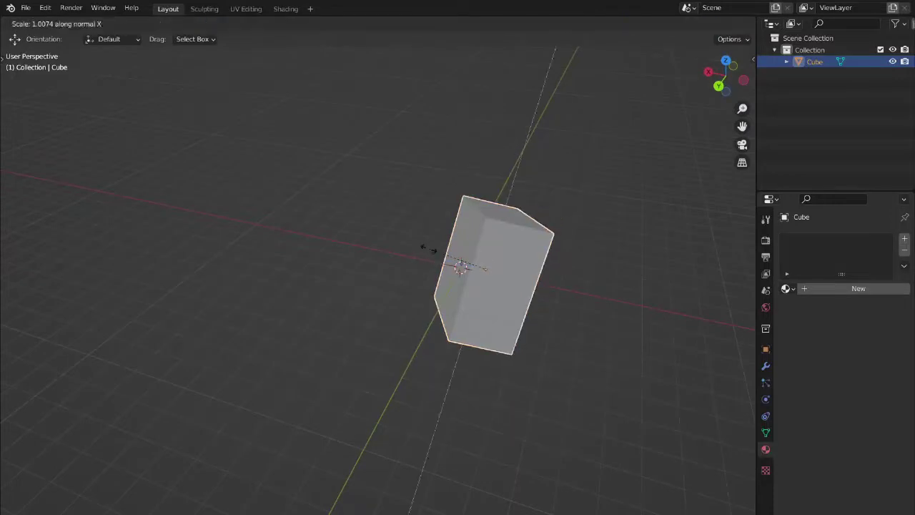
pyautogui.press('Escape')
pyautogui.press('s')
pyautogui.press('z')
pyautogui.click(387, 270)
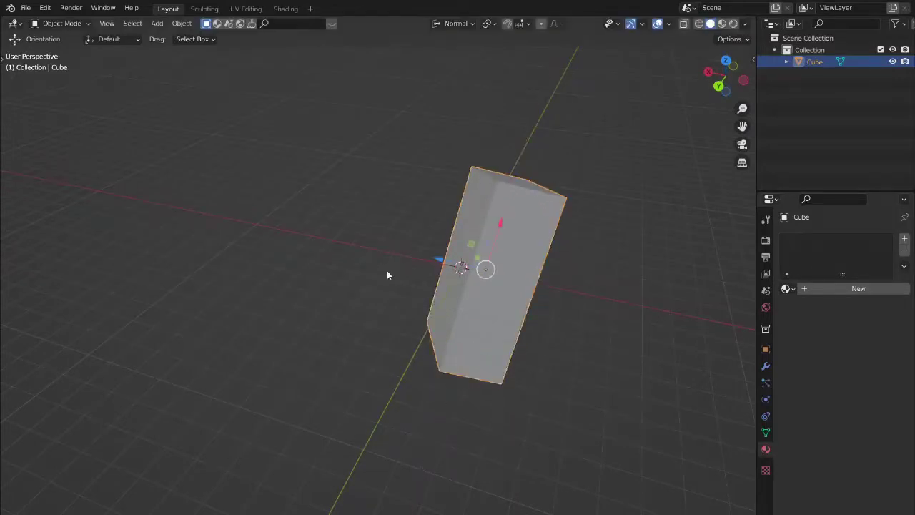
pyautogui.press('s')
pyautogui.press('z')
pyautogui.click(240, 241)
# Widen the cube along its normal X axis
pyautogui.press('s')
pyautogui.press('x')
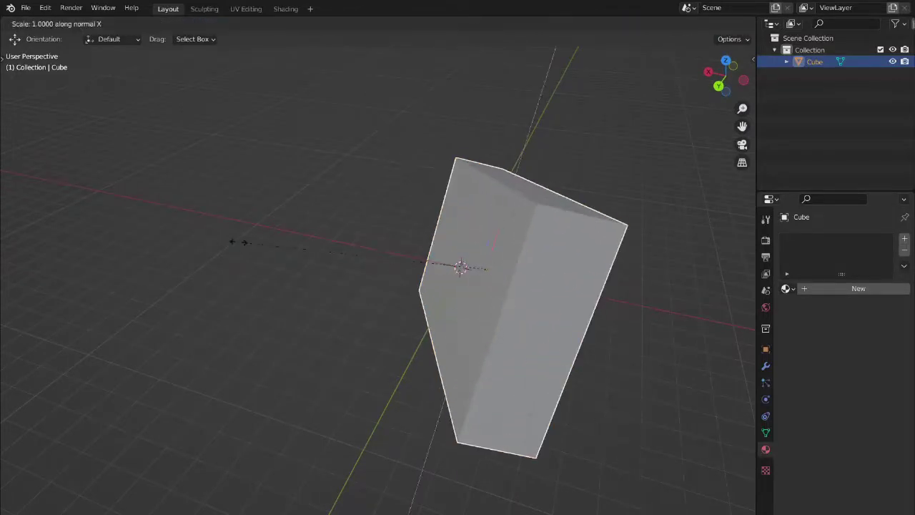
pyautogui.click(343, 258)
pyautogui.moveTo(343, 257); pyautogui.dragTo(372, 273, button='middle')
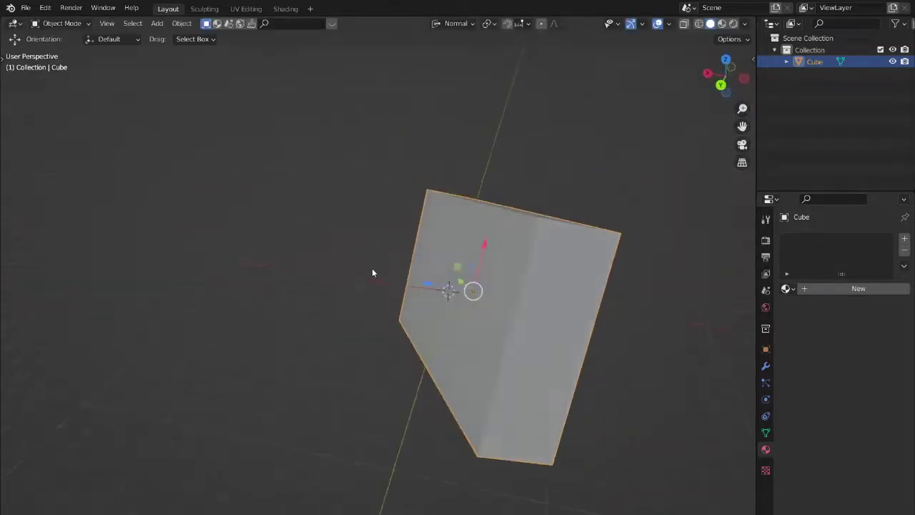
# Set the transform orientation back to Global
pyautogui.click(458, 23)
pyautogui.click(438, 63)
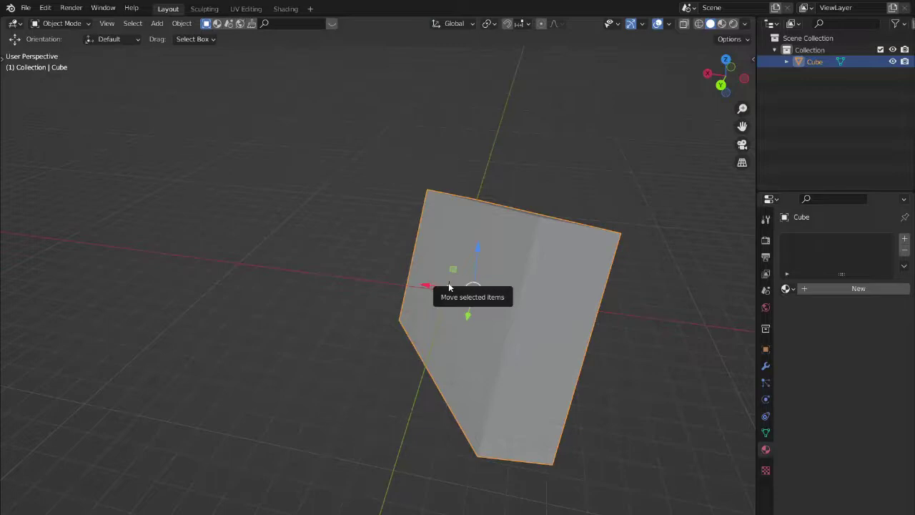
pyautogui.scroll(-2, 358, 313)
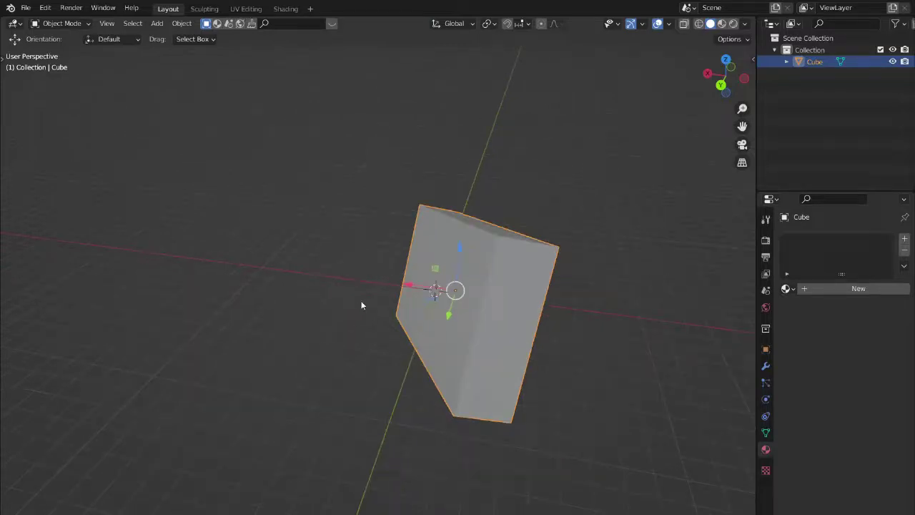
# Delete the reshaped cube and add an Ico Sphere, framing it in the view
pyautogui.press('Delete')
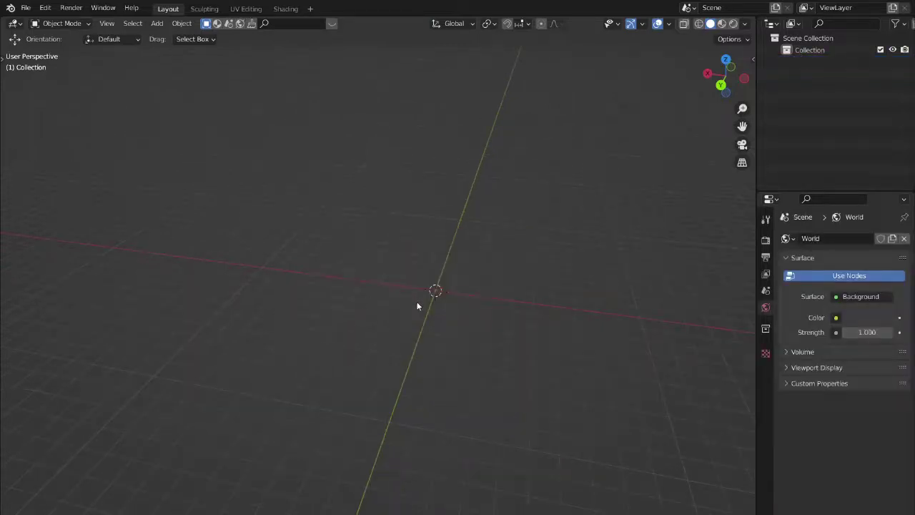
pyautogui.hotkey('shift', 'a')
pyautogui.moveTo(418, 302)
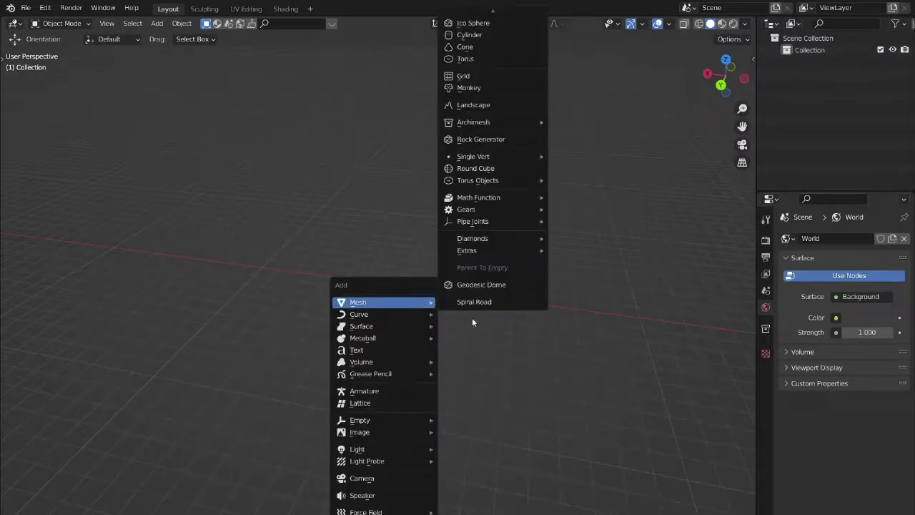
pyautogui.scroll(3, 472, 34)
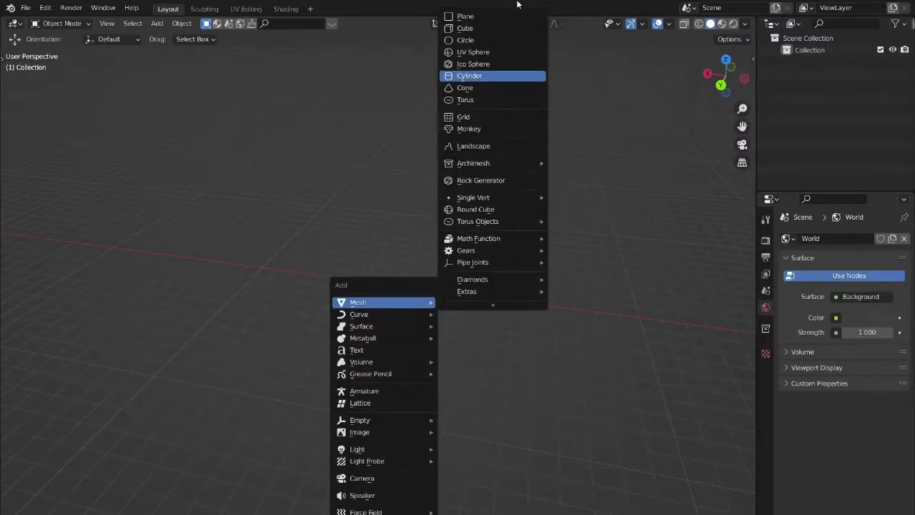
pyautogui.click(475, 64)
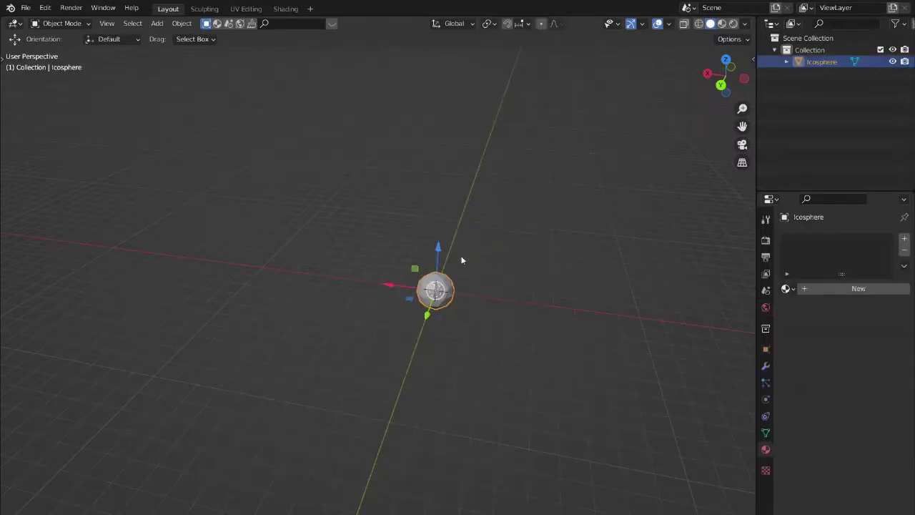
pyautogui.scroll(3, 478, 352)
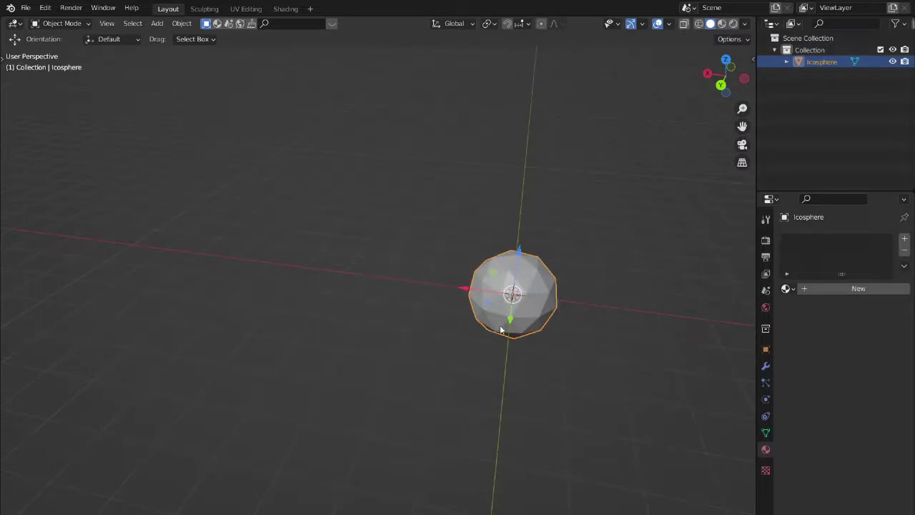
pyautogui.press('KP_Decimal')
pyautogui.scroll(-6, 499, 325)
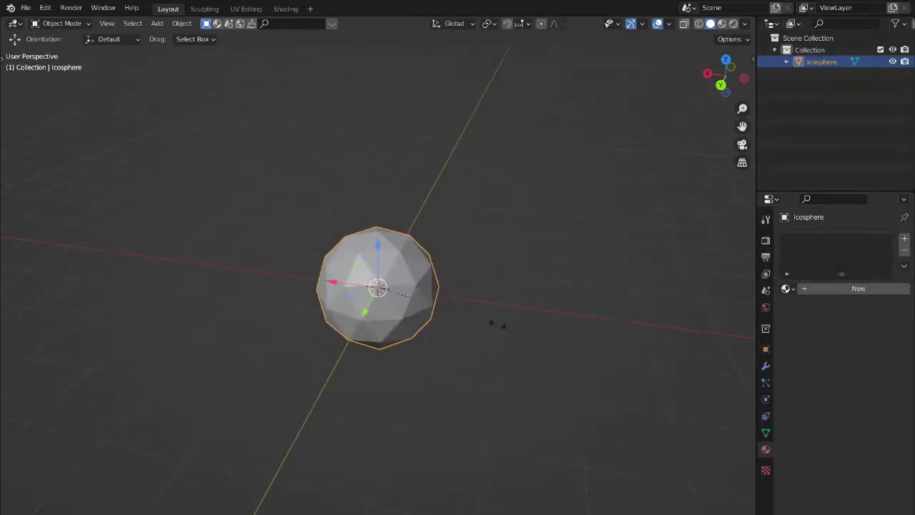
# Stretch the icosphere along global Y, undoing an initial uniform enlargement
pyautogui.press('s')
pyautogui.click(4, 284)
pyautogui.hotkey('ctrl', 'z')
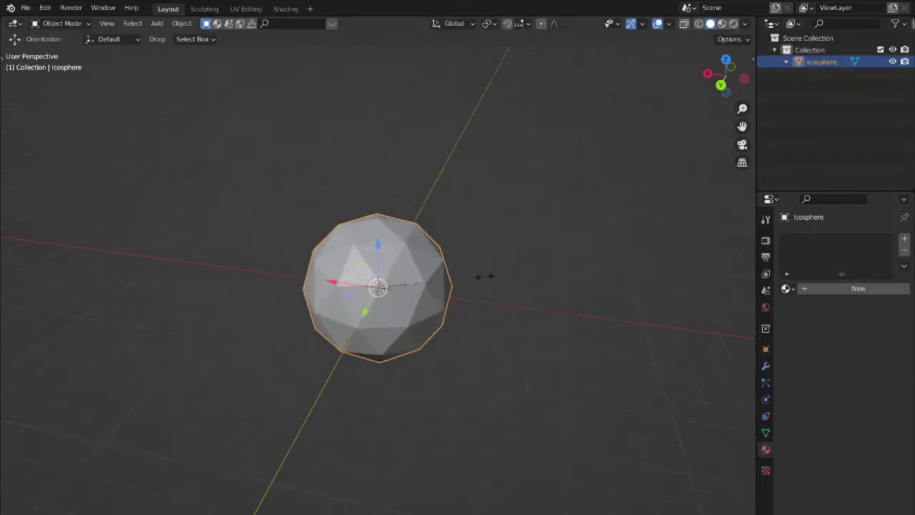
pyautogui.press('s')
pyautogui.press('y')
pyautogui.click(599, 218)
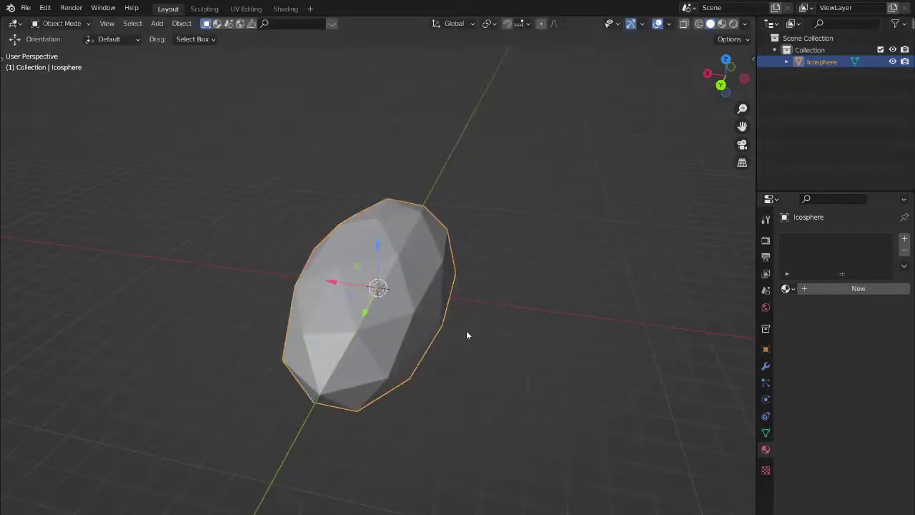
pyautogui.moveTo(467, 335); pyautogui.dragTo(480, 293, button='middle')
# Rotate the icosphere about Z and briefly toggle into Edit Mode and back
pyautogui.press('r')
pyautogui.press('z')
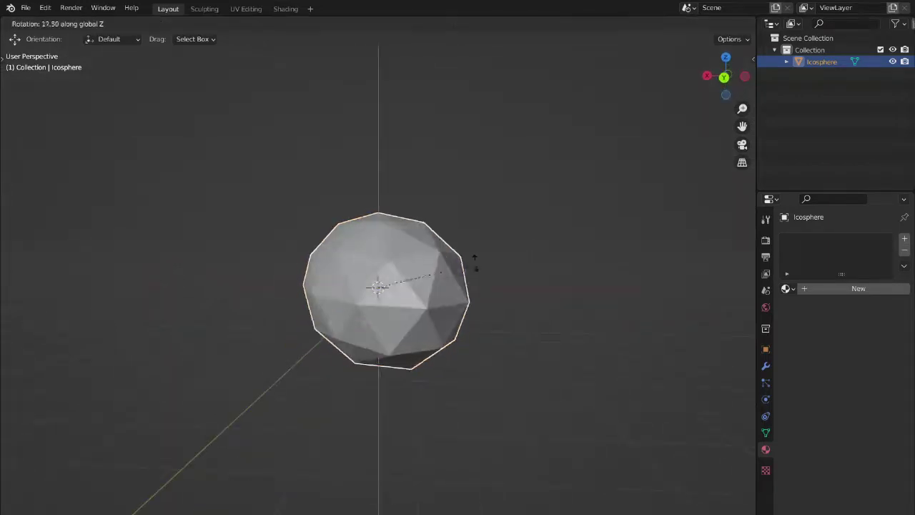
pyautogui.click(463, 247)
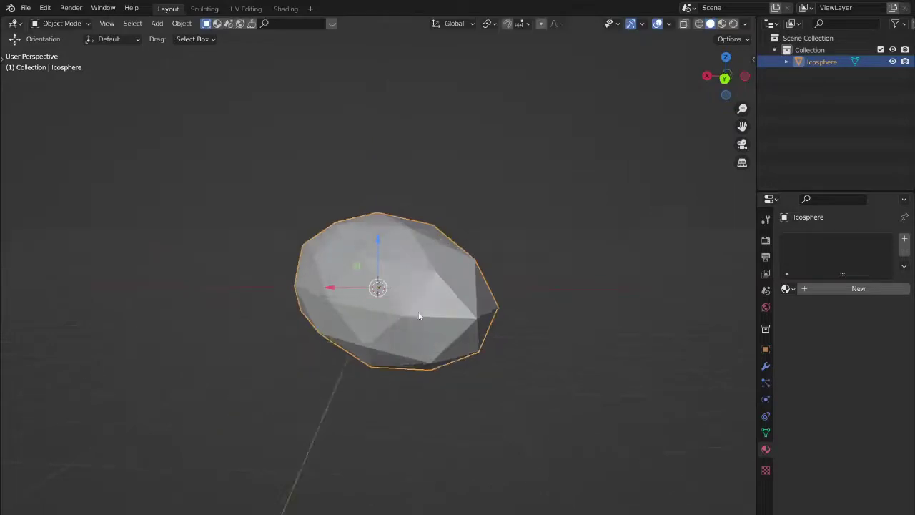
pyautogui.moveTo(418, 316); pyautogui.dragTo(507, 349, button='middle')
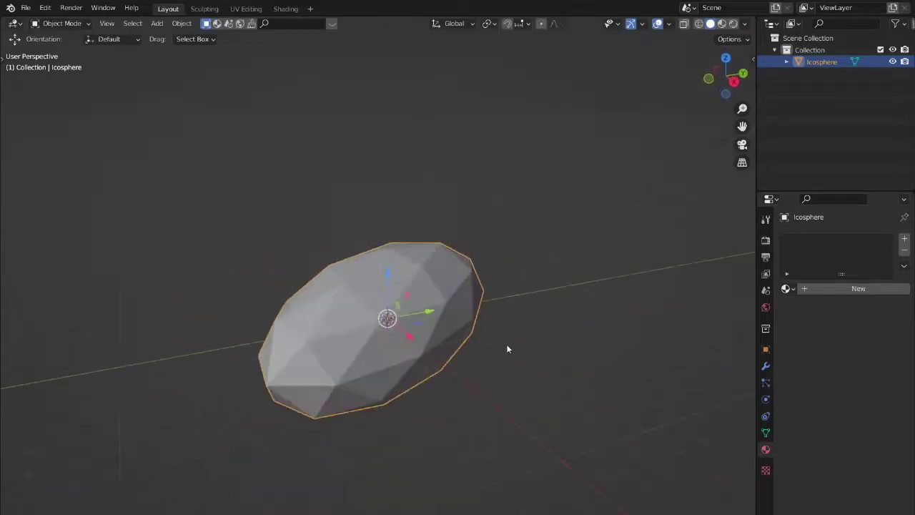
pyautogui.press('Tab')
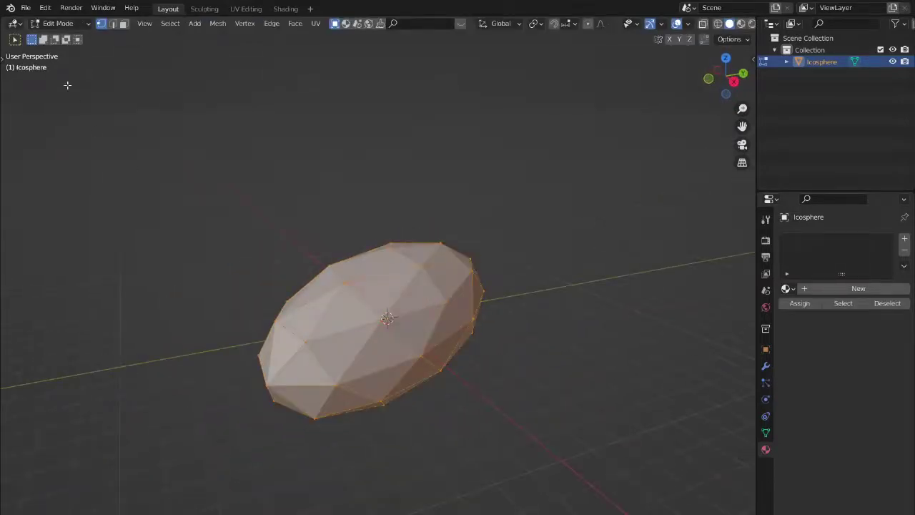
pyautogui.press('Tab')
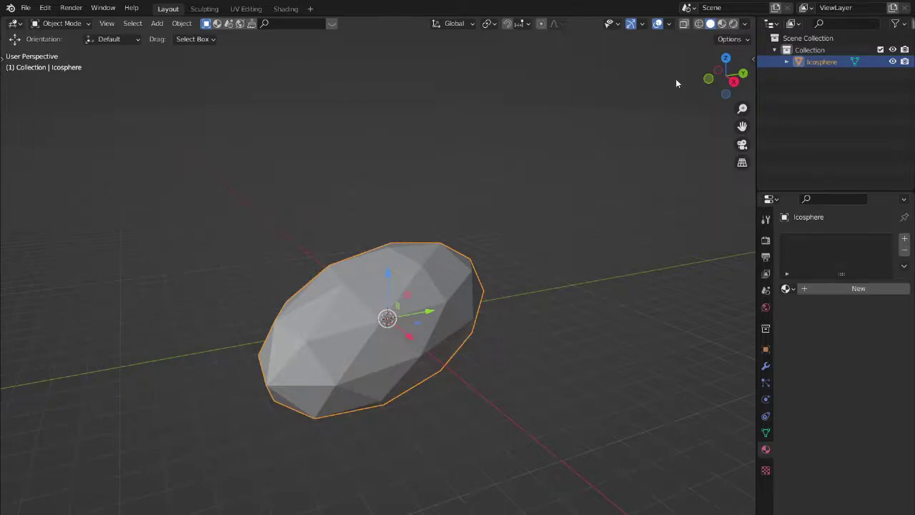
# Check the icosphere from the top view, then delete it
pyautogui.click(726, 57)
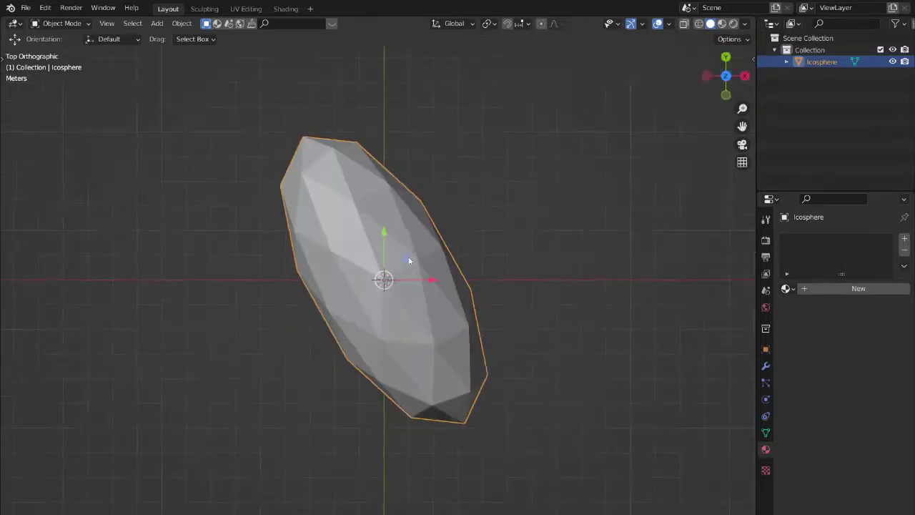
pyautogui.moveTo(409, 248); pyautogui.dragTo(306, 243, button='middle')
pyautogui.press('Delete')
# Add a cube at the origin, undoing an accidentally added plane
pyautogui.hotkey('shift', 'a')
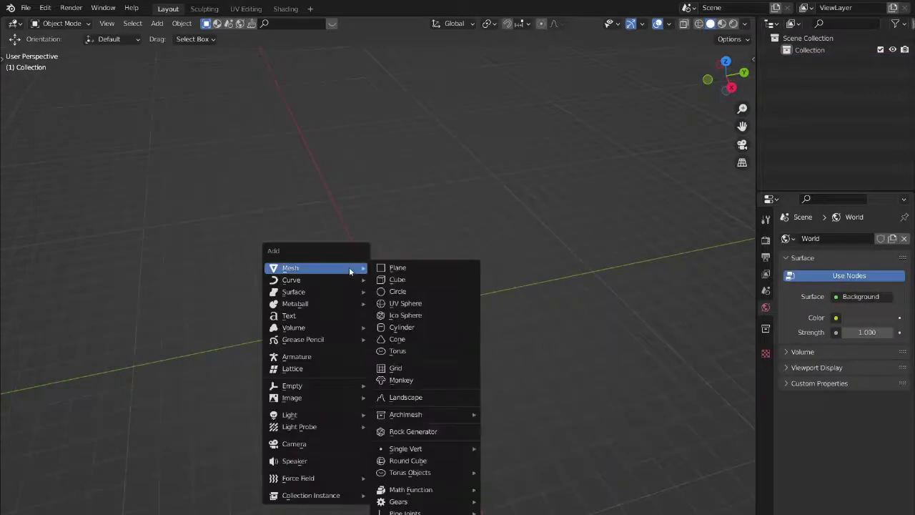
pyautogui.click(421, 268)
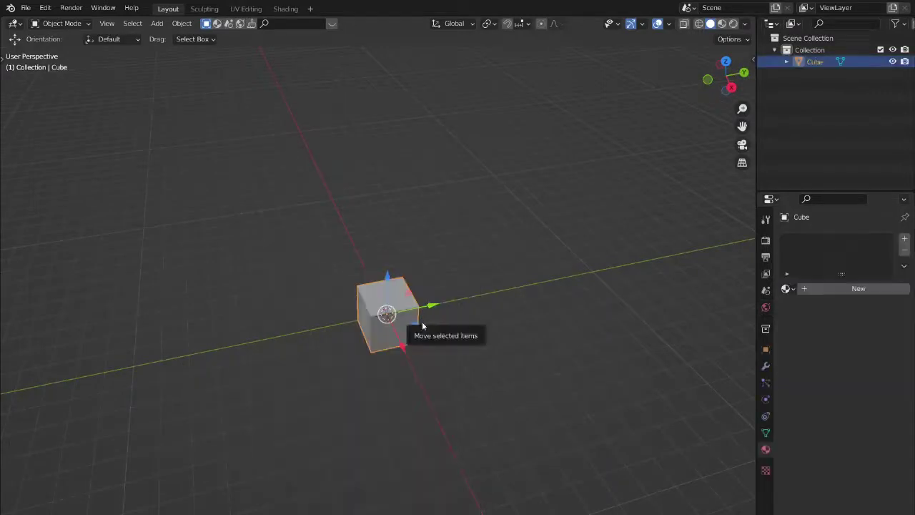
pyautogui.hotkey('shift', 's')
pyautogui.hotkey('shift', 'a')
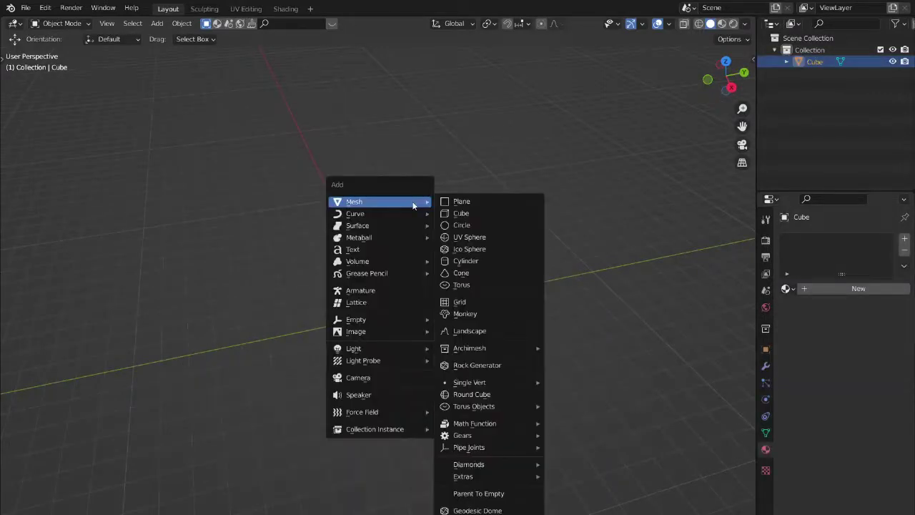
pyautogui.click(479, 200)
pyautogui.hotkey('ctrl', 'z')
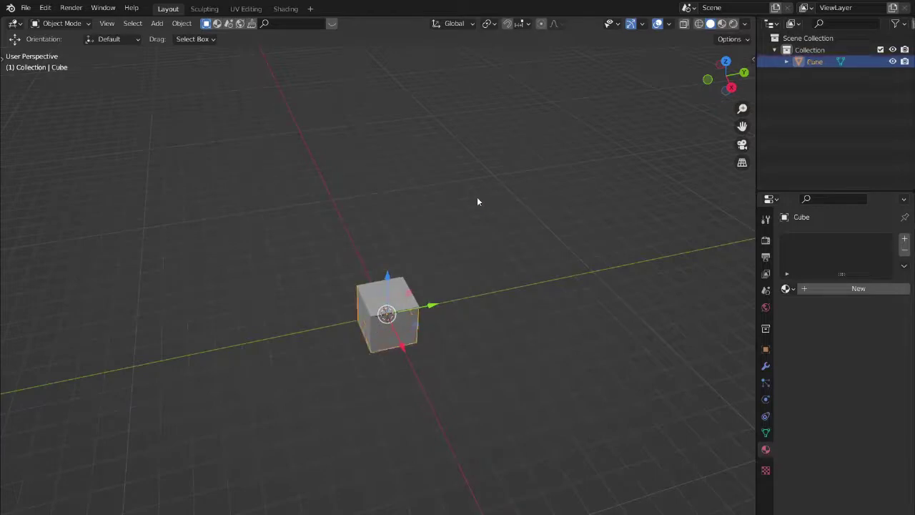
# Add Cube.001 and move it 2 m along X
pyautogui.hotkey('shift', 'a')
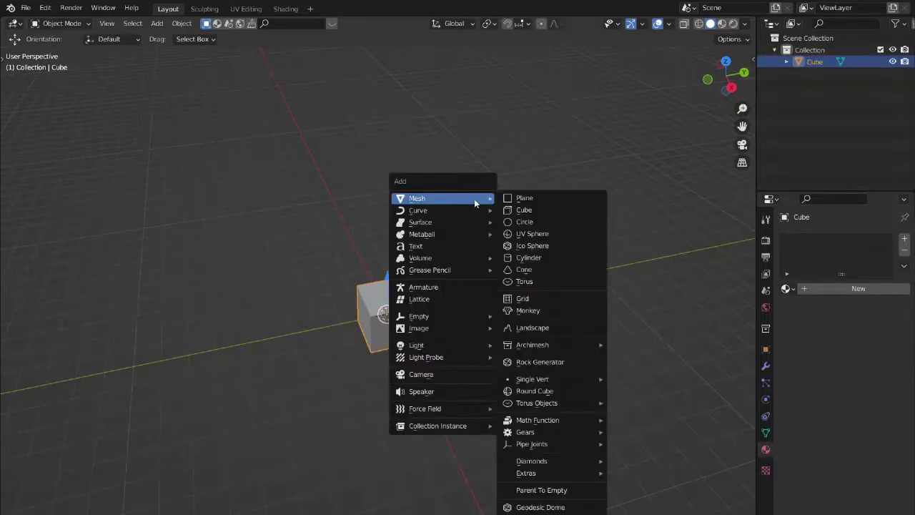
pyautogui.click(531, 209)
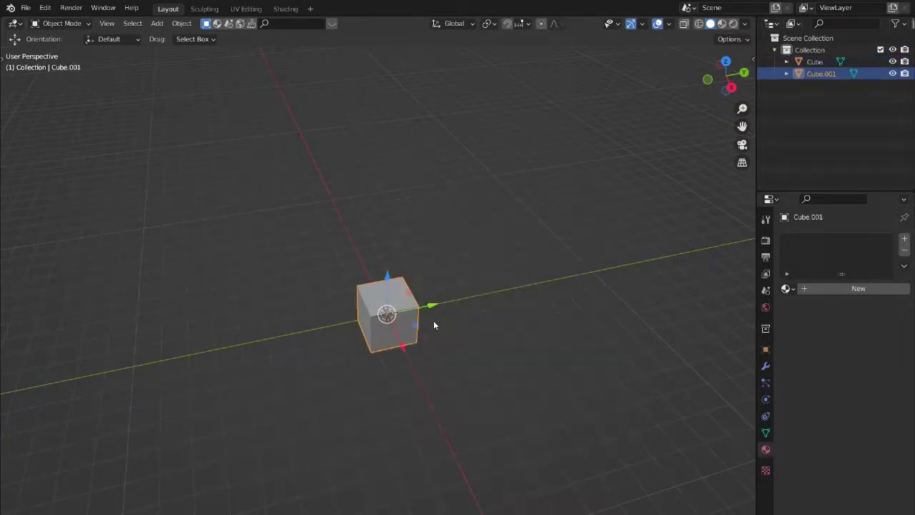
pyautogui.press('g')
pyautogui.press('x')
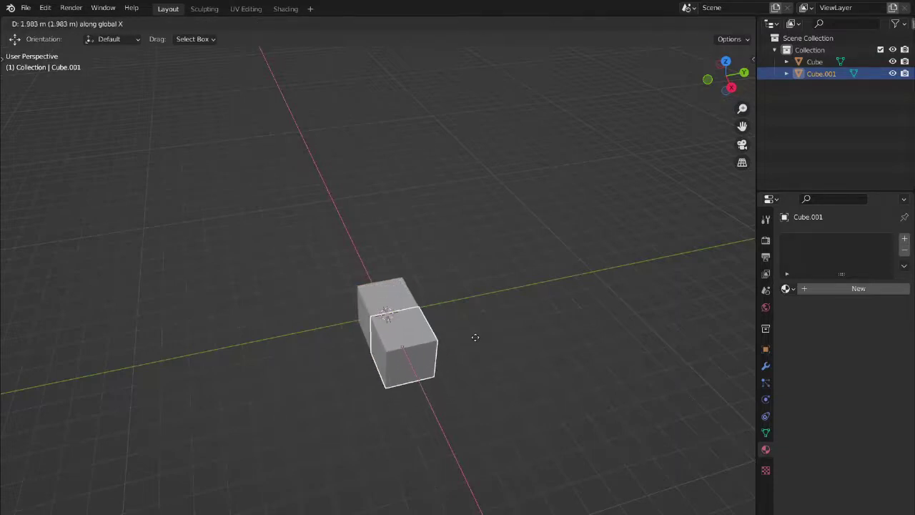
pyautogui.write('1')
pyautogui.press('Escape')
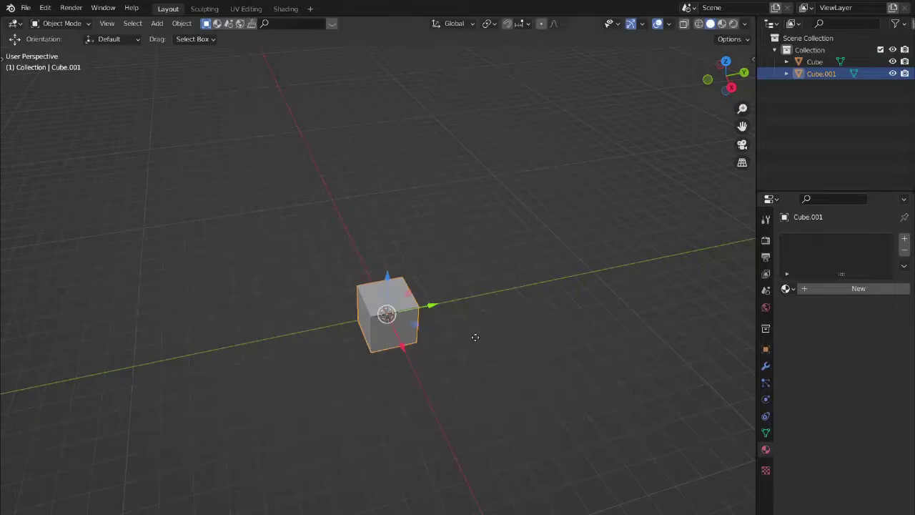
pyautogui.write('gx2')
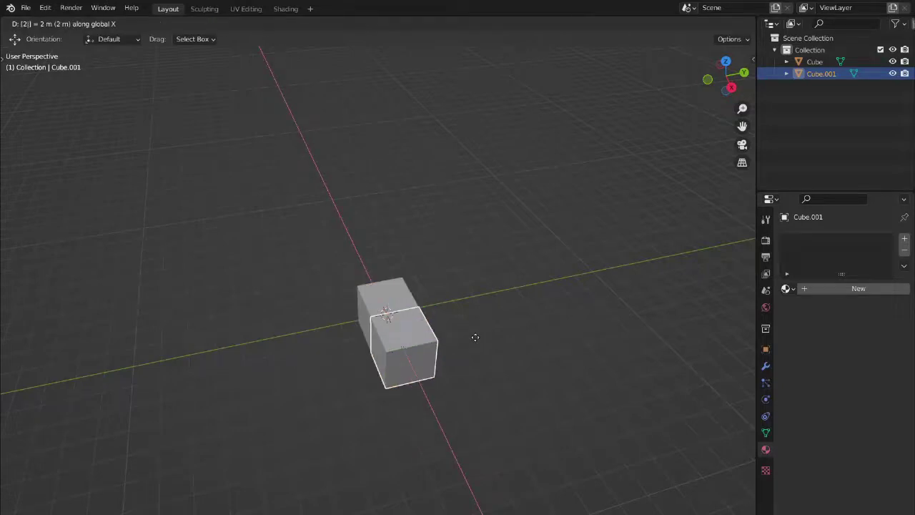
pyautogui.press('Return')
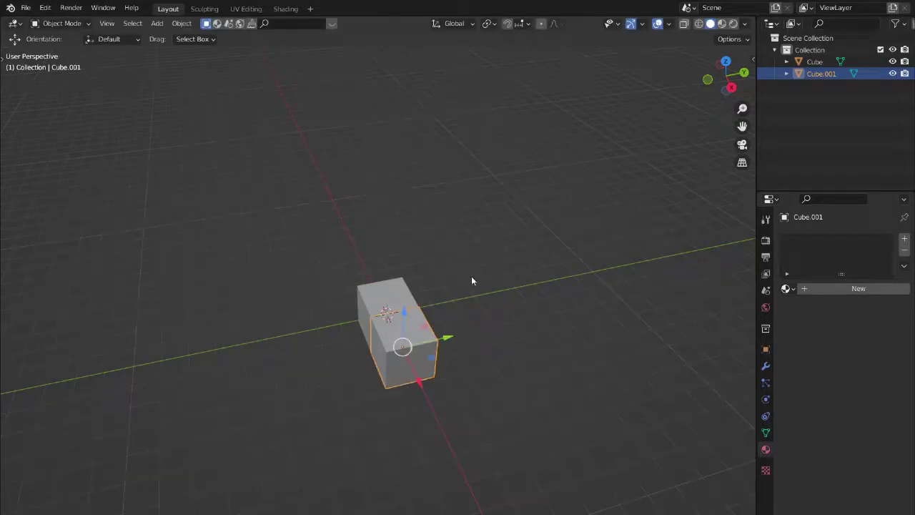
# Add a third cube and move it 4 m along X
pyautogui.hotkey('shift', 'a')
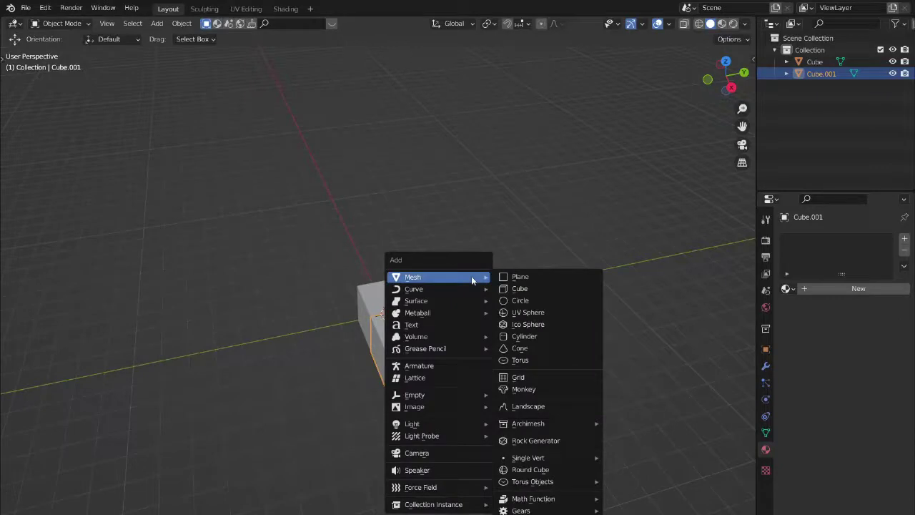
pyautogui.click(520, 289)
pyautogui.write('gx')
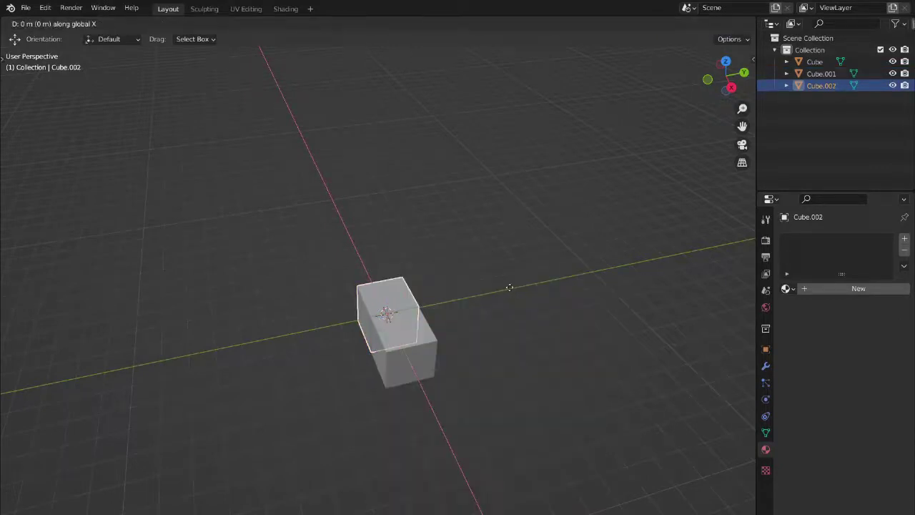
pyautogui.write('4')
pyautogui.press('Return')
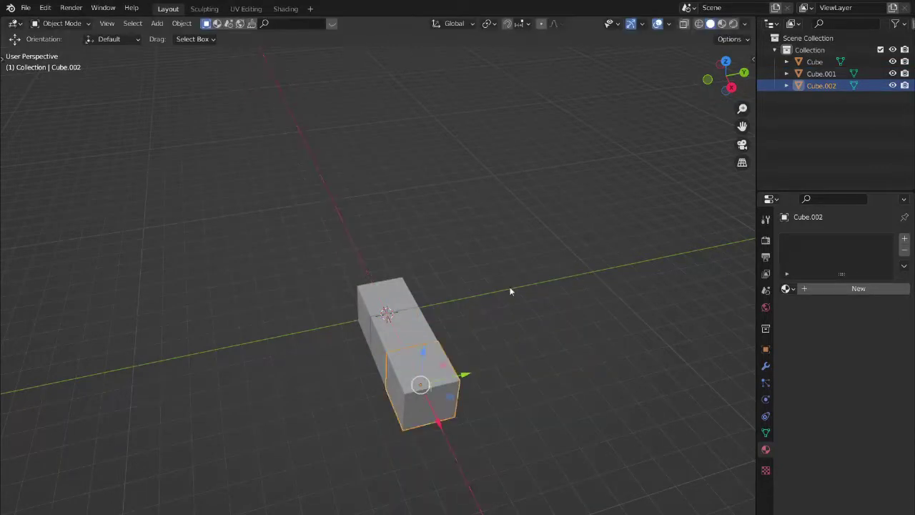
# Add a fourth cube and move it 6 m along X at the row's end
pyautogui.hotkey('shift', 'a')
pyautogui.moveTo(510, 287)
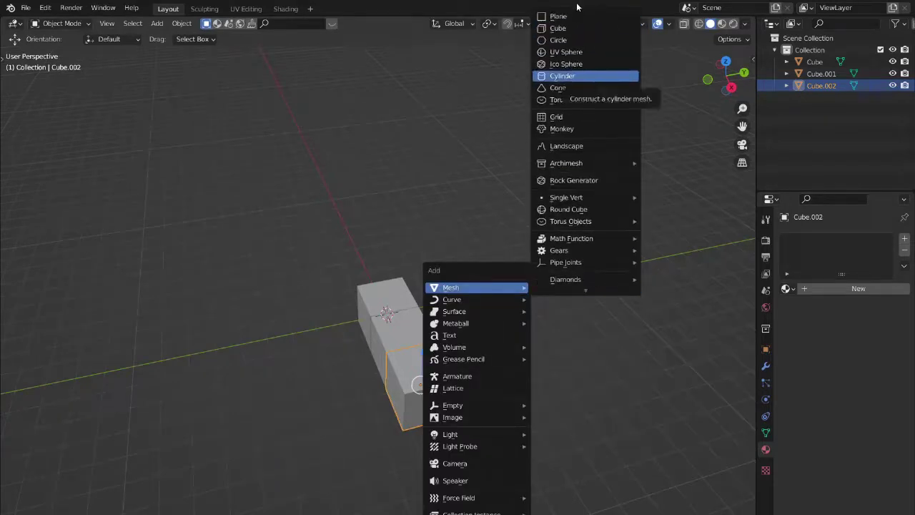
pyautogui.click(554, 28)
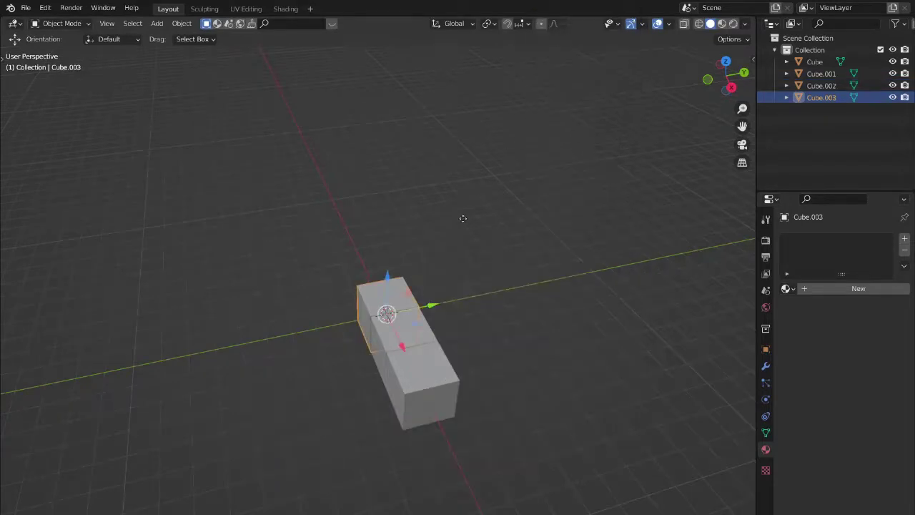
pyautogui.write('gx')
pyautogui.write('6')
pyautogui.press('Return')
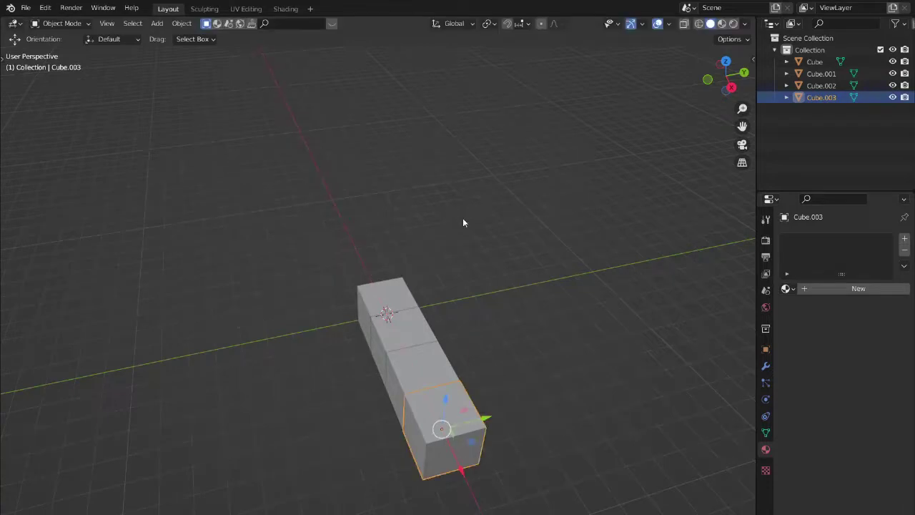
pyautogui.scroll(-1, 422, 505)
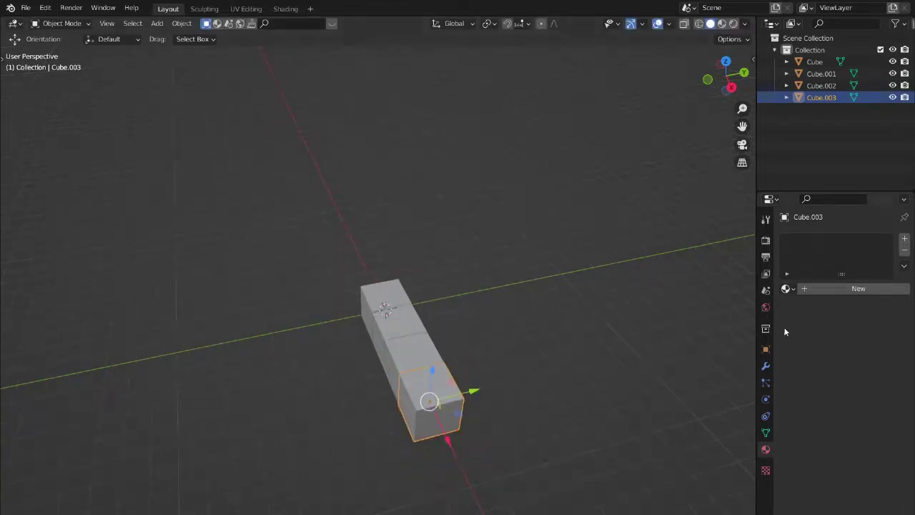
pyautogui.click(766, 365)
pyautogui.click(383, 294)
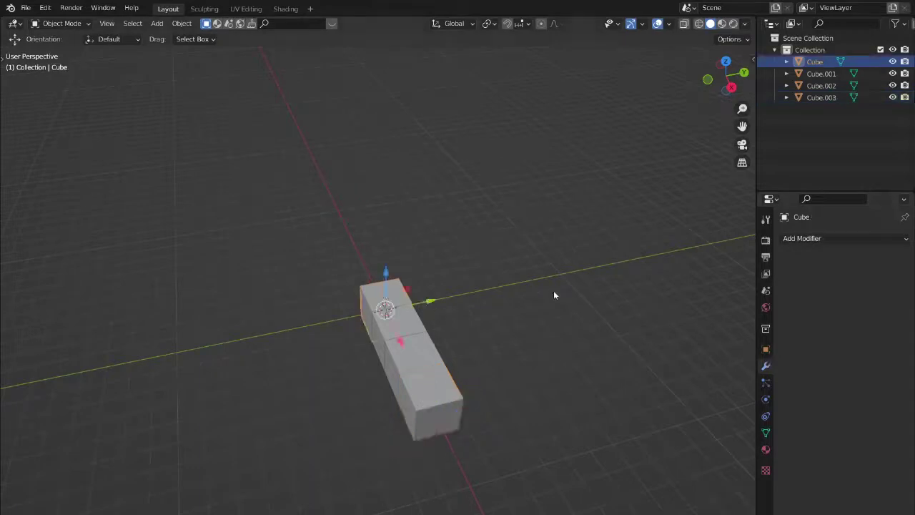
pyautogui.click(845, 241)
pyautogui.click(707, 273)
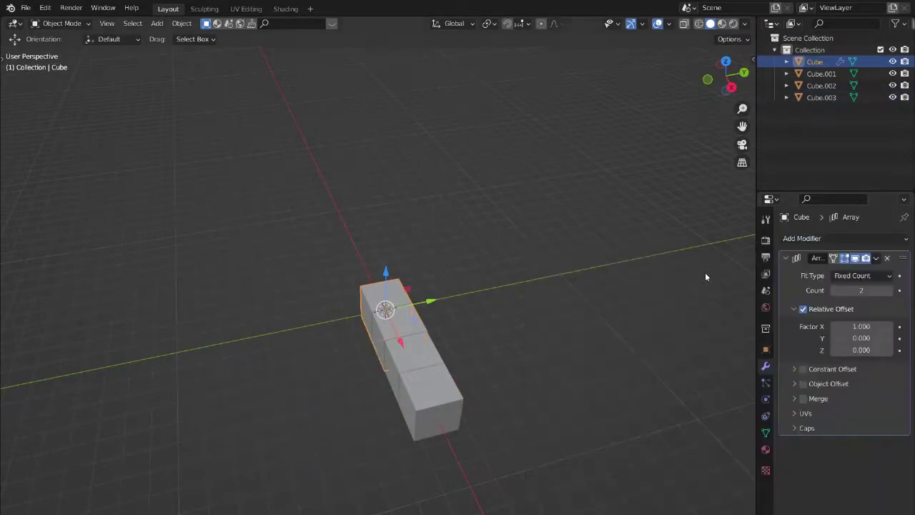
pyautogui.click(849, 329)
pyautogui.press('BackSpace')
pyautogui.write('-1')
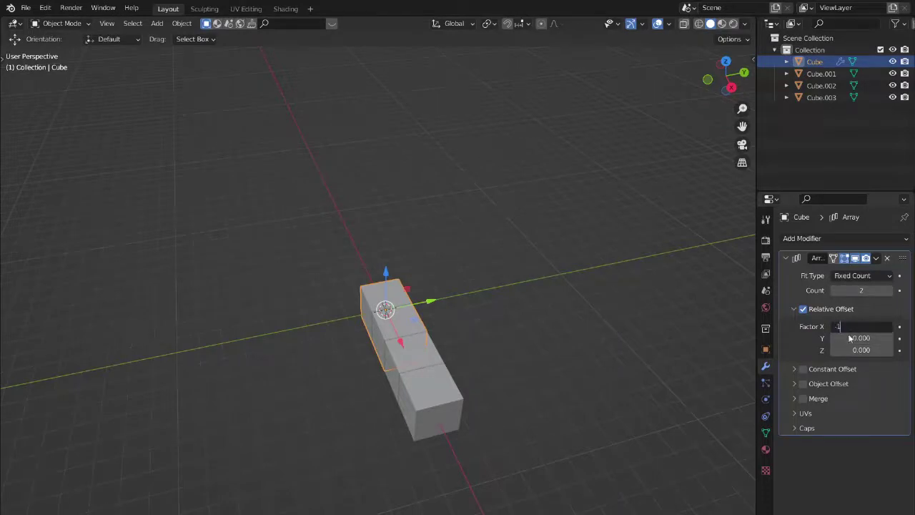
pyautogui.press('Return')
pyautogui.click(889, 290)
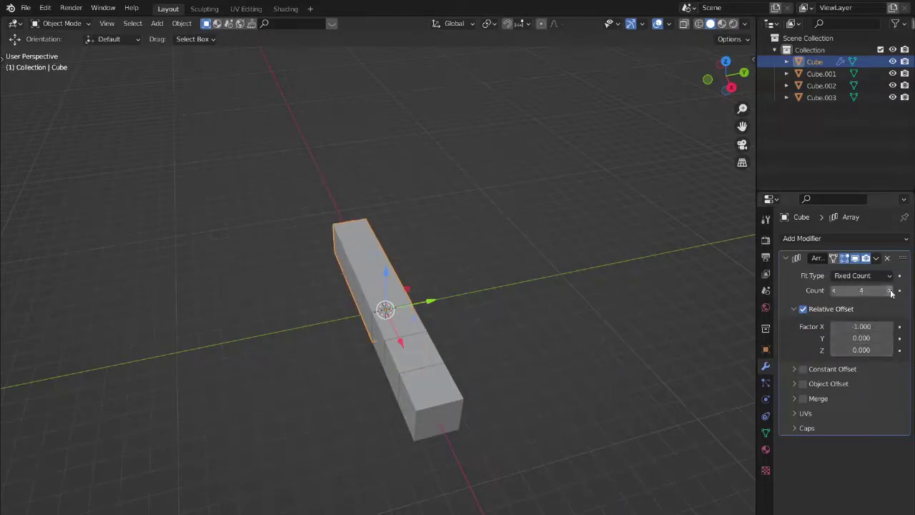
pyautogui.moveTo(366, 383); pyautogui.dragTo(445, 361, button='middle')
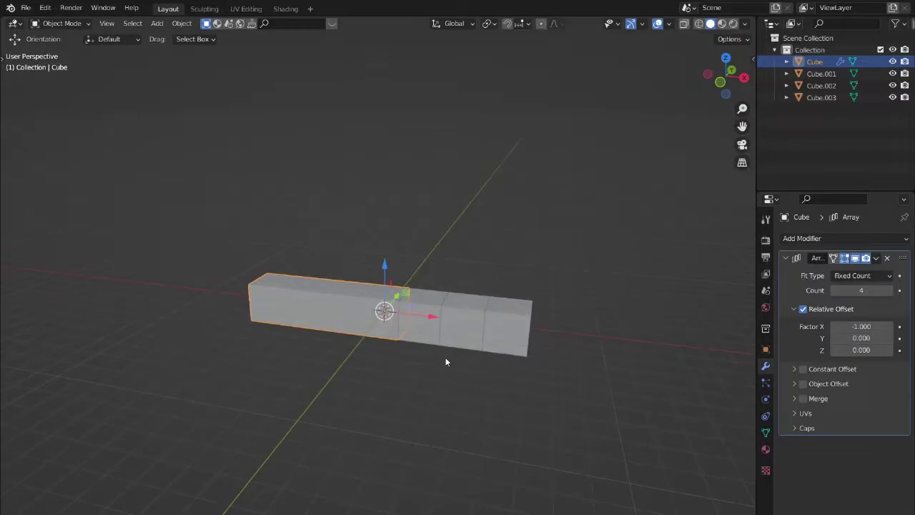
pyautogui.click(835, 290)
pyautogui.click(835, 290)
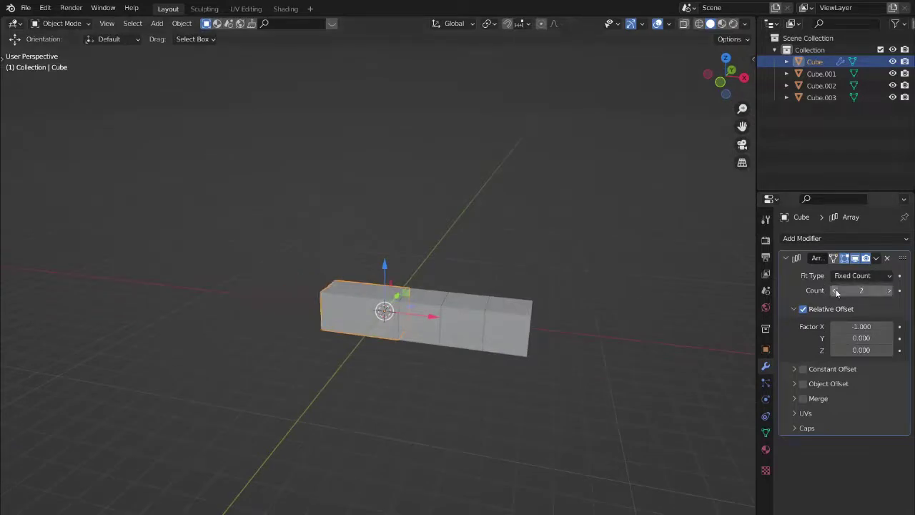
pyautogui.click(835, 291)
pyautogui.click(876, 258)
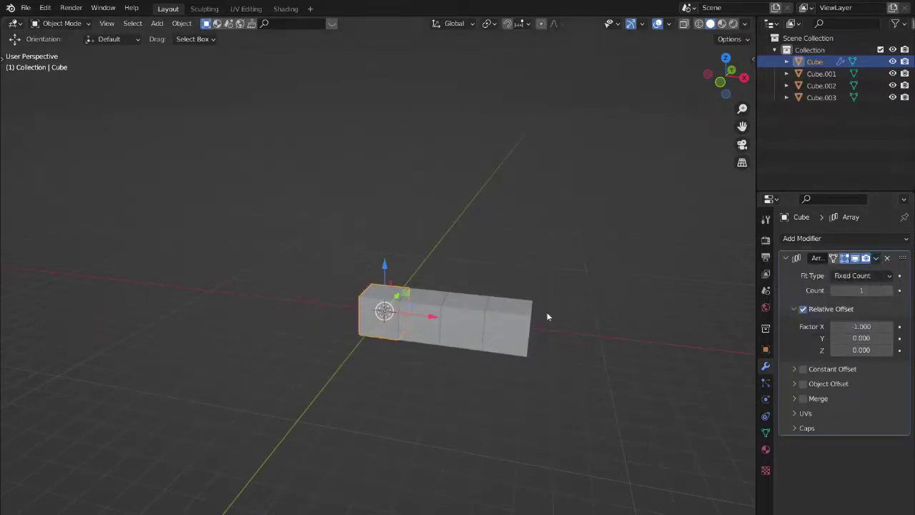
pyautogui.click(887, 258)
pyautogui.click(451, 324)
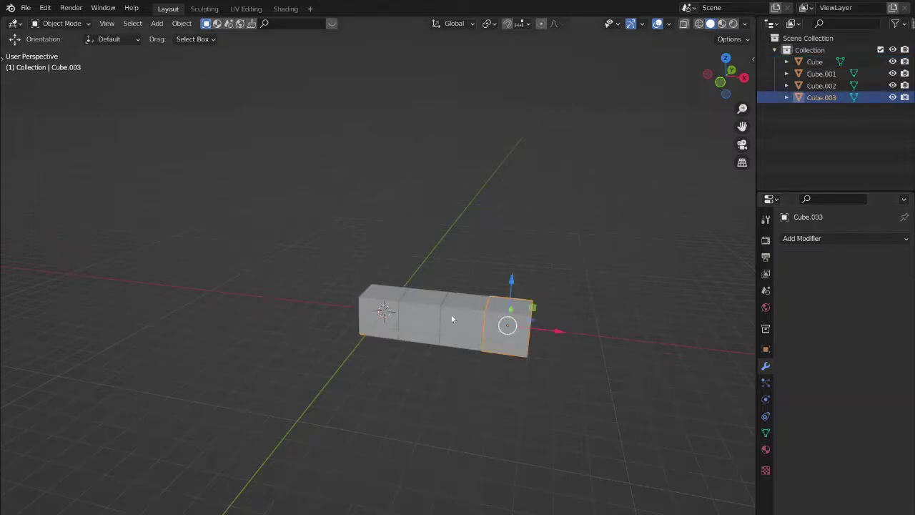
# Select Cube.001, Cube.002 and Cube.003, delete them, and select the remaining Cube
pyautogui.scroll(2, 484, 344)
pyautogui.moveTo(485, 344); pyautogui.dragTo(480, 360, button='middle')
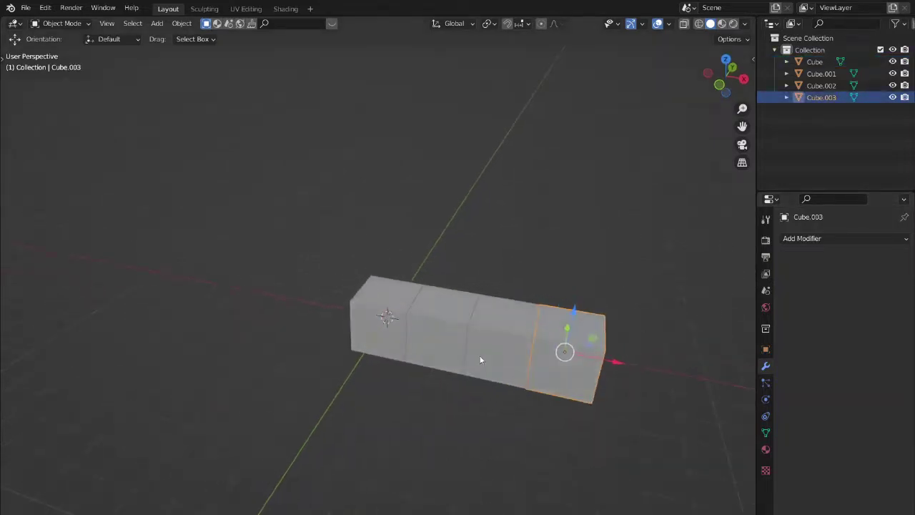
pyautogui.keyDown('shift'); pyautogui.click(513, 333); pyautogui.keyUp('shift')
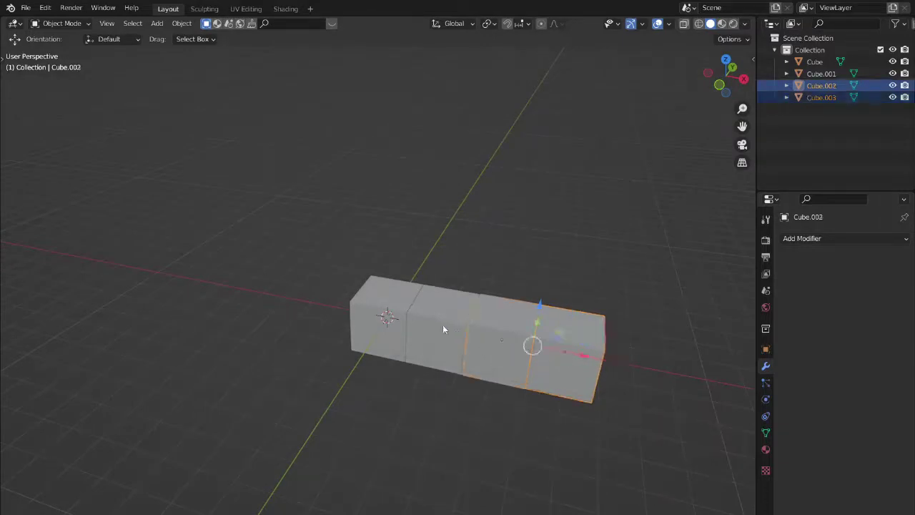
pyautogui.keyDown('shift'); pyautogui.click(446, 339); pyautogui.keyUp('shift')
pyautogui.click(565, 353)
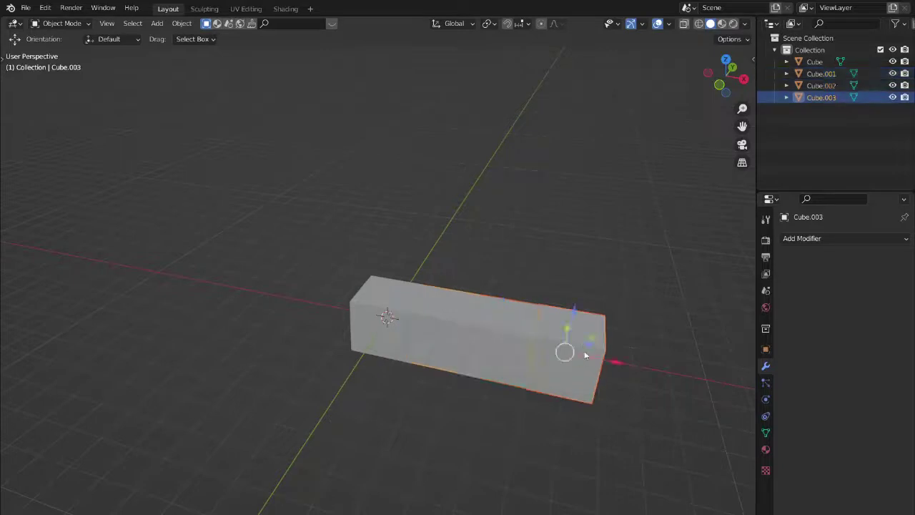
pyautogui.keyDown('shift'); pyautogui.click(493, 354); pyautogui.keyUp('shift')
pyautogui.keyDown('shift'); pyautogui.click(459, 305); pyautogui.keyUp('shift')
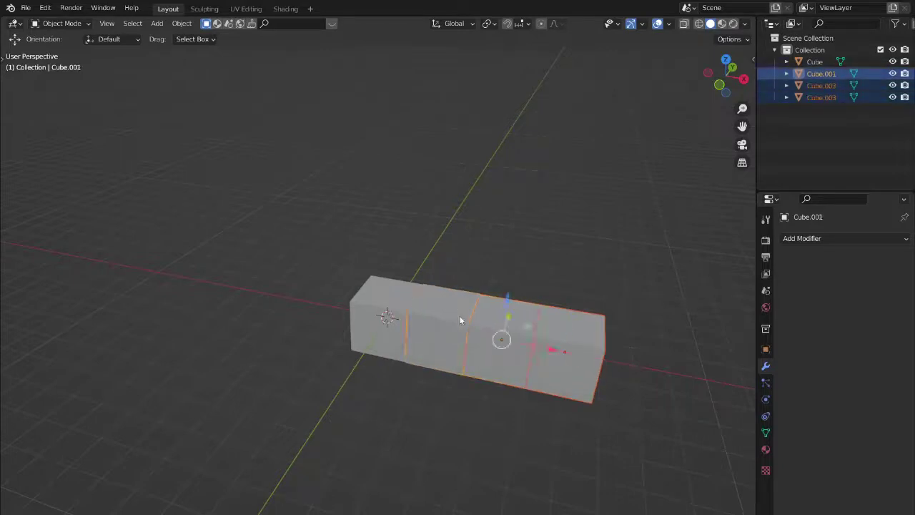
pyautogui.press('Delete')
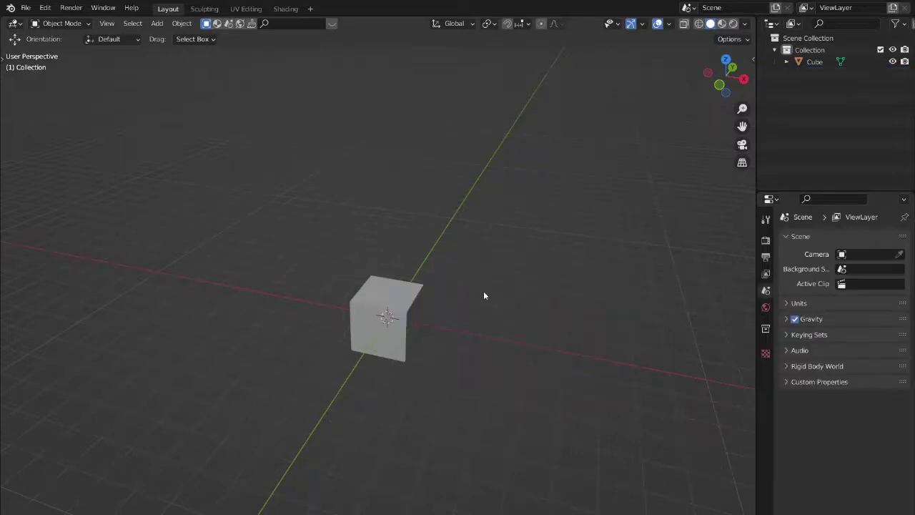
pyautogui.click(400, 299)
pyautogui.moveTo(422, 324); pyautogui.dragTo(468, 329, button='middle')
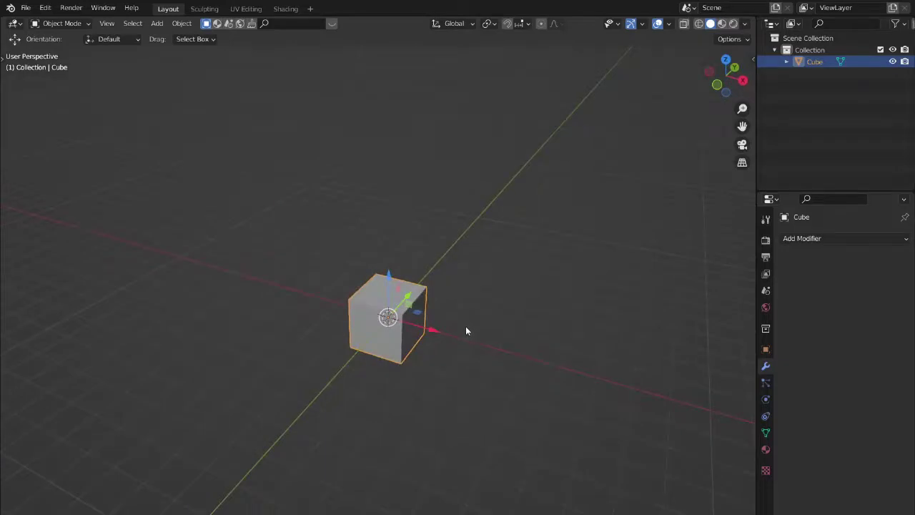
# Put the Cube into Edit Mode, toggling modes via Tab and the mode dropdown
pyautogui.scroll(2, 466, 330)
pyautogui.press('Tab')
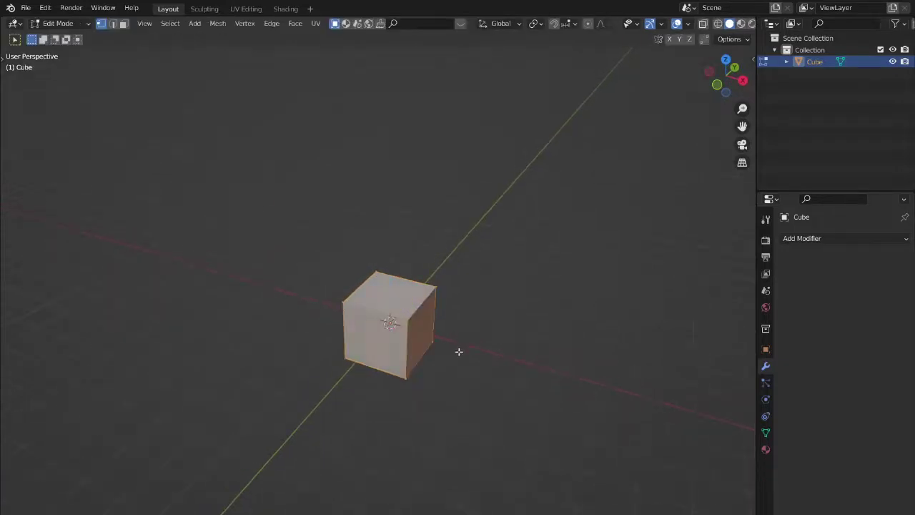
pyautogui.moveTo(459, 351)
pyautogui.mouseDown(button='middle')
pyautogui.moveTo(437, 300)
pyautogui.moveTo(454, 337)
pyautogui.mouseUp(button='middle')
pyautogui.press('Tab')
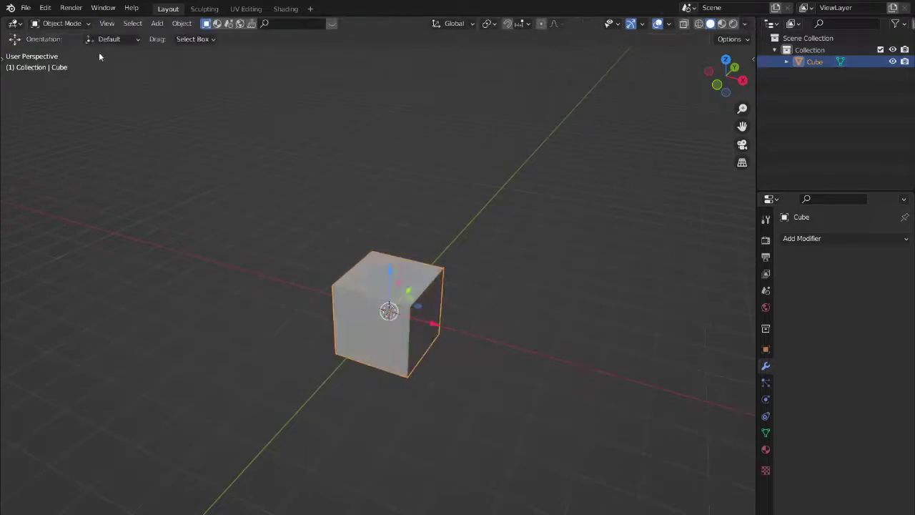
pyautogui.click(61, 23)
pyautogui.click(68, 50)
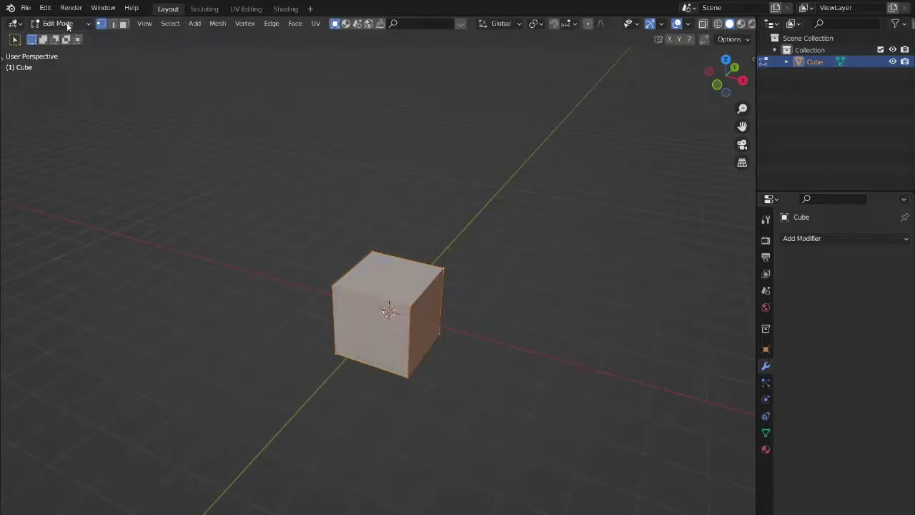
pyautogui.click(63, 23)
pyautogui.click(68, 36)
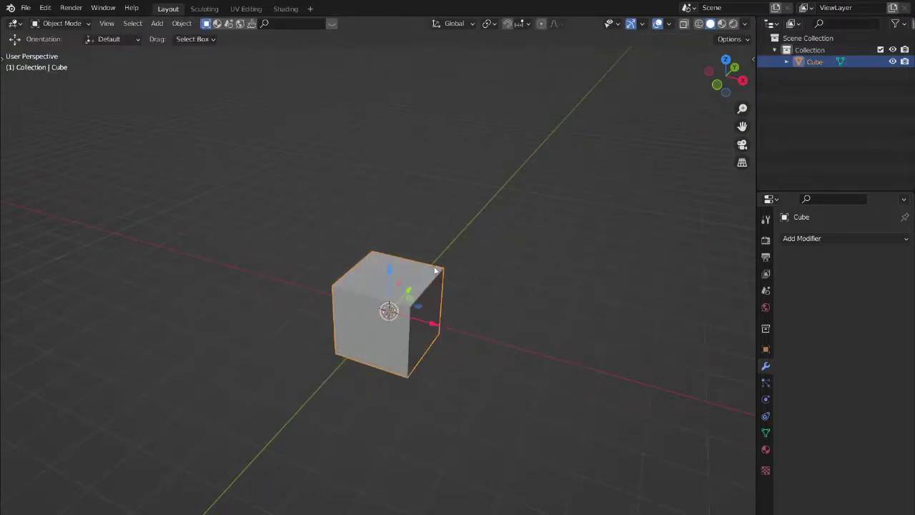
pyautogui.press('Tab')
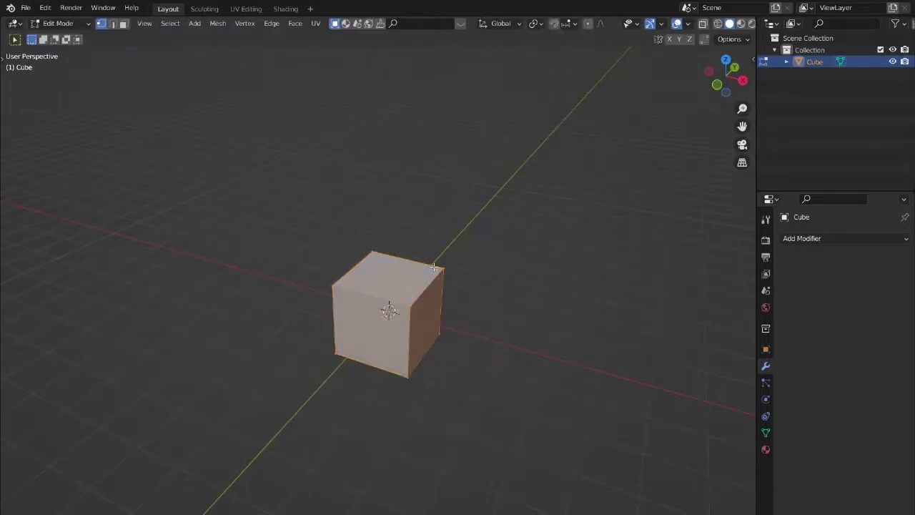
# Switch to face select, deselect all, then switch to vertex select
pyautogui.click(124, 25)
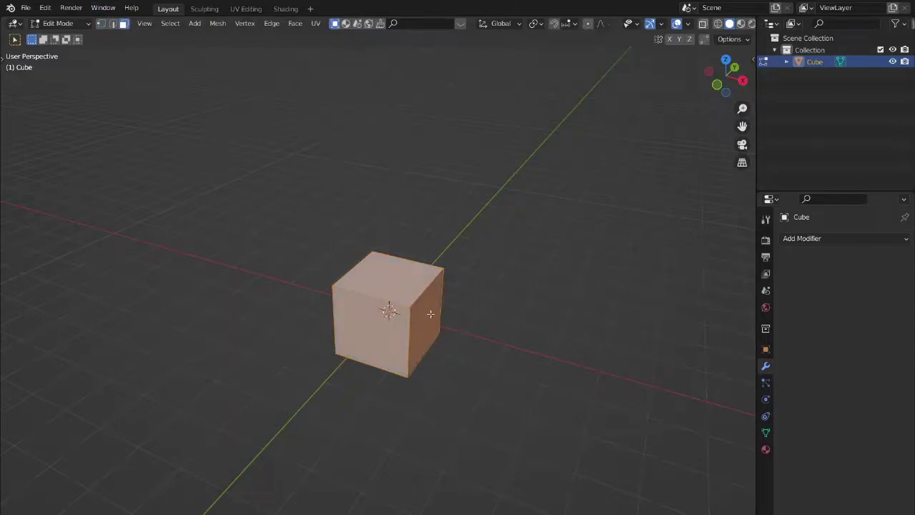
pyautogui.hotkey('alt', 'a')
pyautogui.moveTo(435, 402); pyautogui.dragTo(420, 397, button='middle')
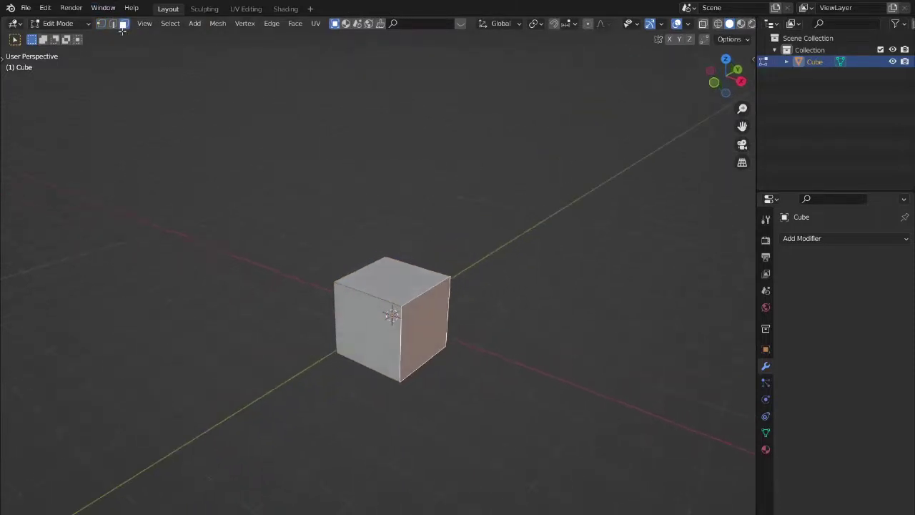
pyautogui.press('1')
pyautogui.moveTo(407, 307); pyautogui.dragTo(476, 284, button='middle')
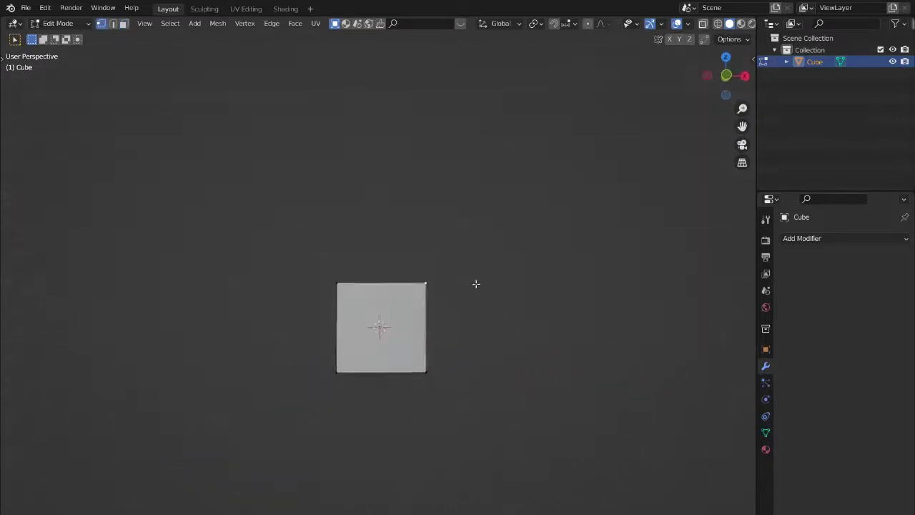
# Try moving the cube mesh several times with G, cancelling each attempt, while orbiting around it
pyautogui.press('g')
pyautogui.press('Escape')
pyautogui.moveTo(435, 306); pyautogui.dragTo(492, 354, button='middle')
pyautogui.press('g')
pyautogui.press('Escape')
pyautogui.press('g')
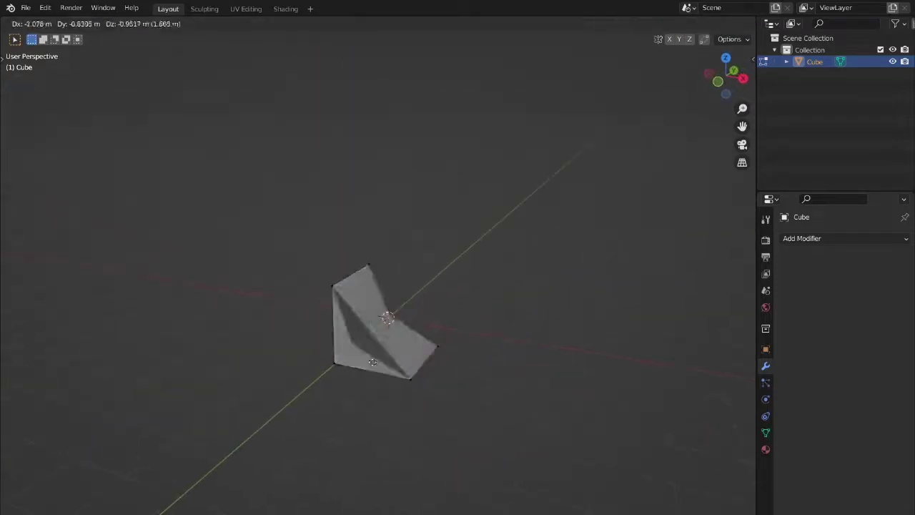
pyautogui.press('Escape')
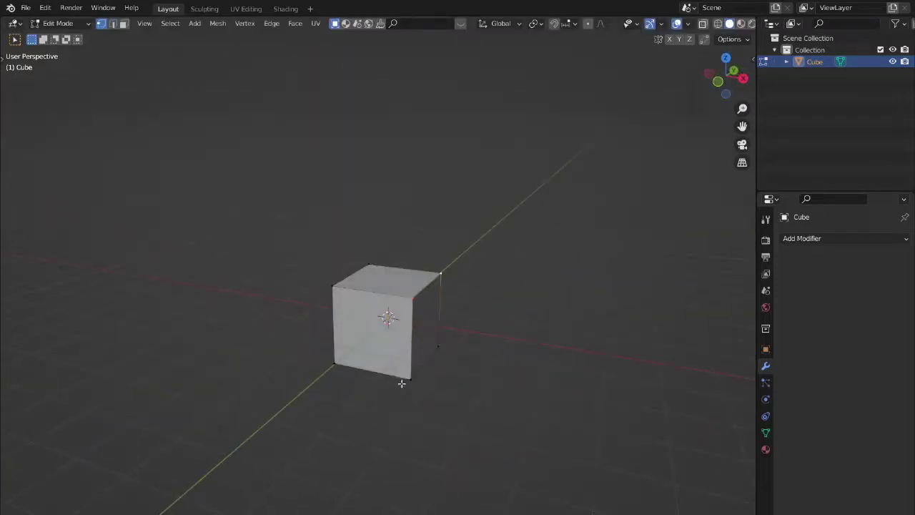
pyautogui.moveTo(401, 384); pyautogui.dragTo(474, 363, button='middle')
pyautogui.press('g')
pyautogui.press('Escape')
pyautogui.moveTo(339, 374); pyautogui.dragTo(433, 381, button='middle')
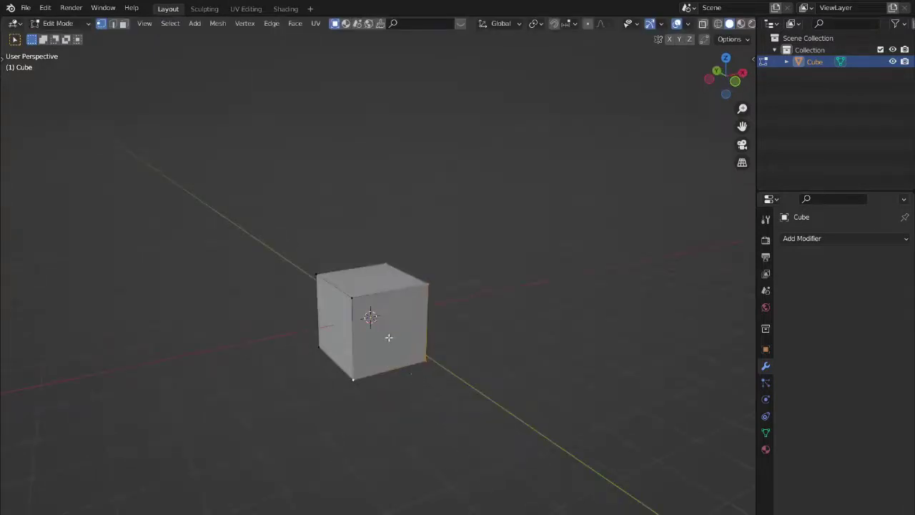
pyautogui.press('g')
pyautogui.press('Escape')
pyautogui.moveTo(472, 382); pyautogui.dragTo(397, 391, button='middle')
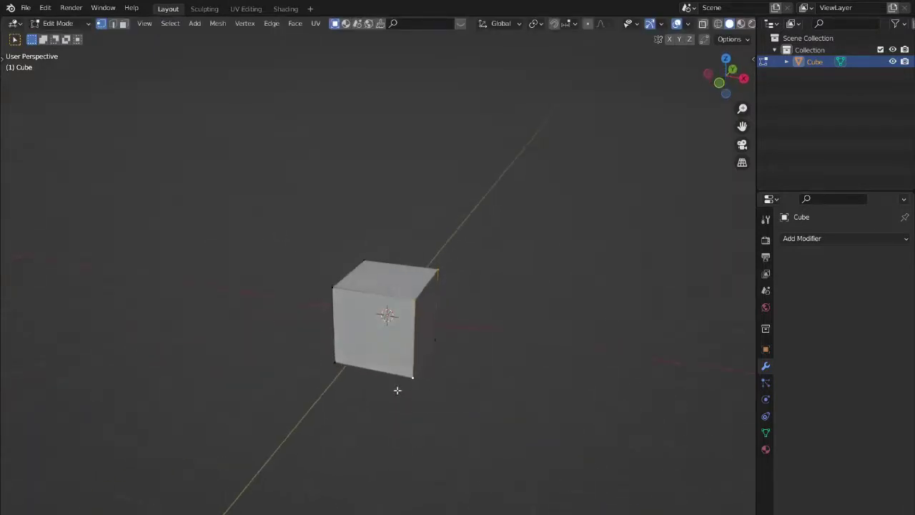
# Box-select vertices on the cube's left and lower-left sides, then clear and select the whole cube
pyautogui.moveTo(380, 219); pyautogui.dragTo(275, 333)
pyautogui.moveTo(306, 341); pyautogui.dragTo(423, 336, button='middle')
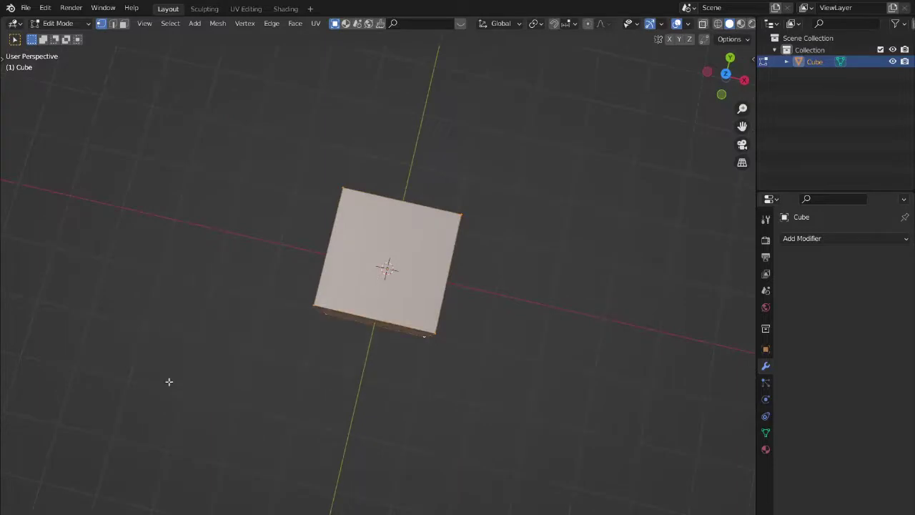
pyautogui.moveTo(341, 311); pyautogui.dragTo(322, 320)
pyautogui.moveTo(323, 321); pyautogui.dragTo(341, 310, button='middle')
pyautogui.click(328, 327)
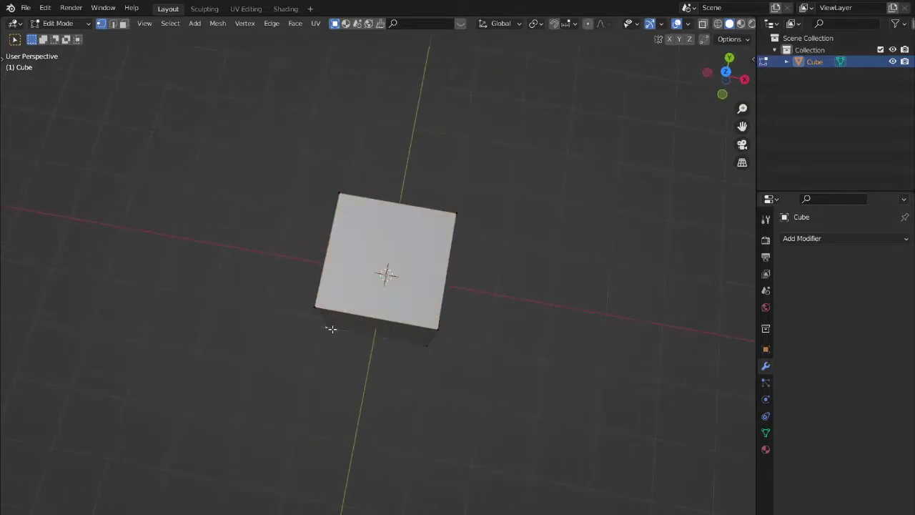
pyautogui.press('a')
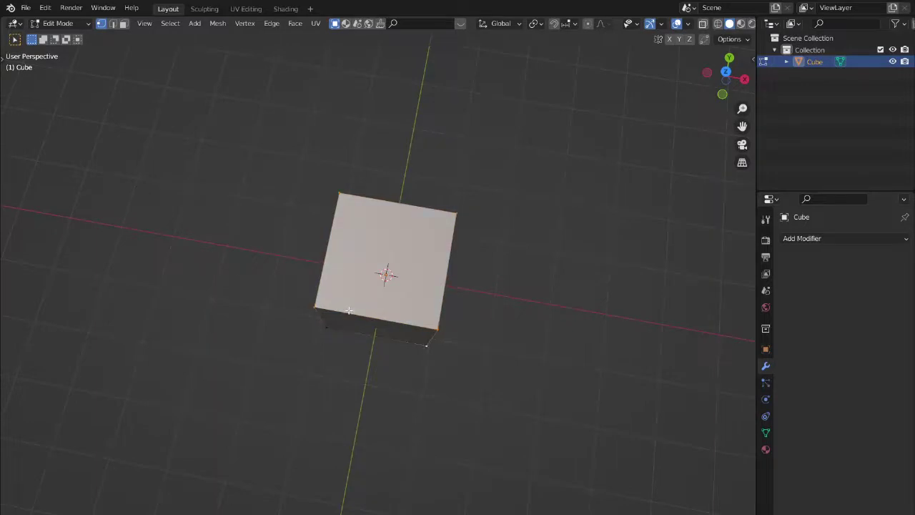
pyautogui.moveTo(432, 289); pyautogui.dragTo(416, 211, button='middle')
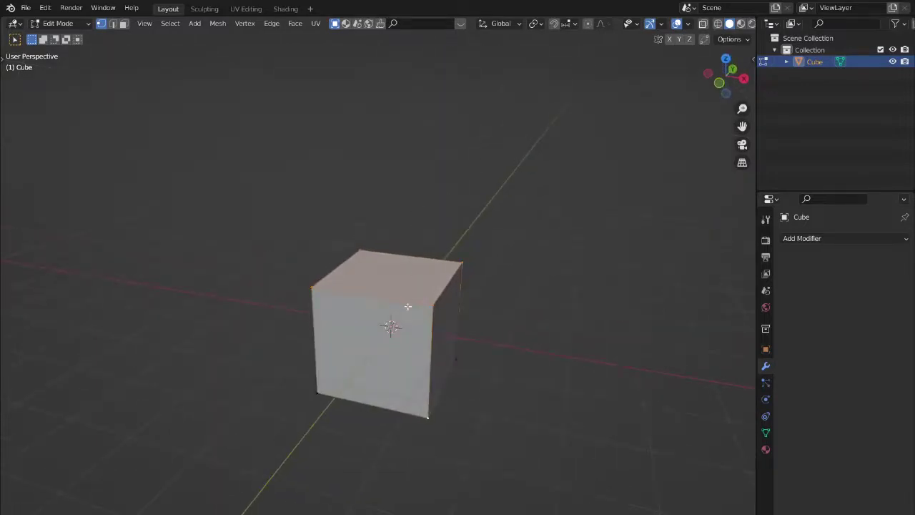
# Switch to Face select mode and pick the cube's right-hand side face
pyautogui.click(123, 24)
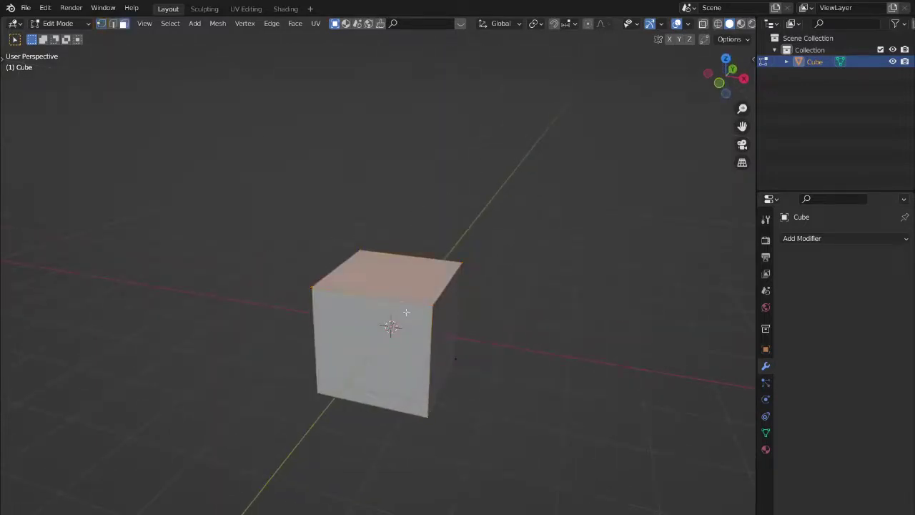
pyautogui.moveTo(439, 315); pyautogui.dragTo(462, 355, button='middle')
pyautogui.click(412, 345)
# Pull the selected side face out along the X axis into a long box, then select all
pyautogui.scroll(-2, 464, 344)
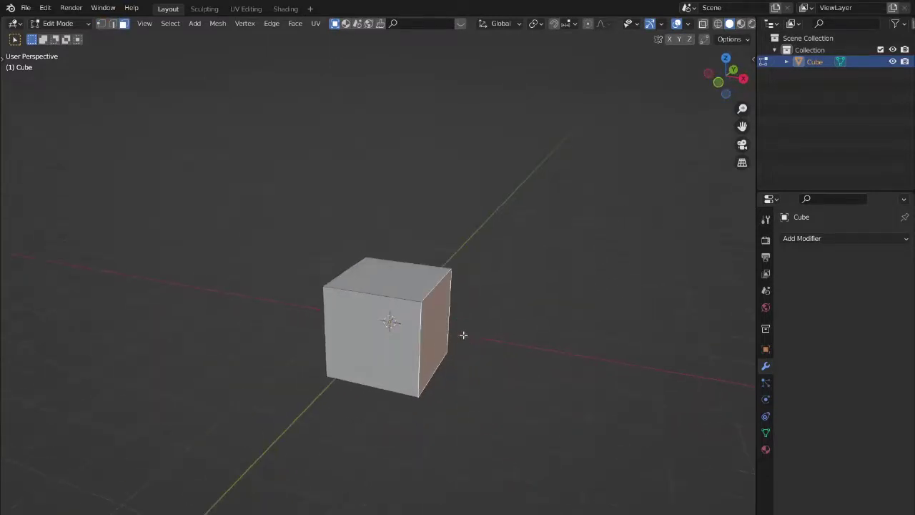
pyautogui.press('g')
pyautogui.press('x')
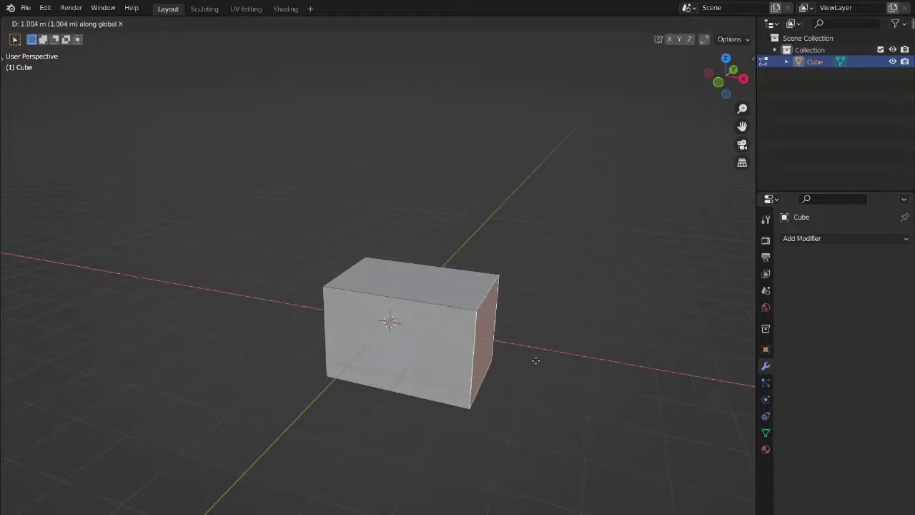
pyautogui.click(735, 425)
pyautogui.scroll(-3, 668, 398)
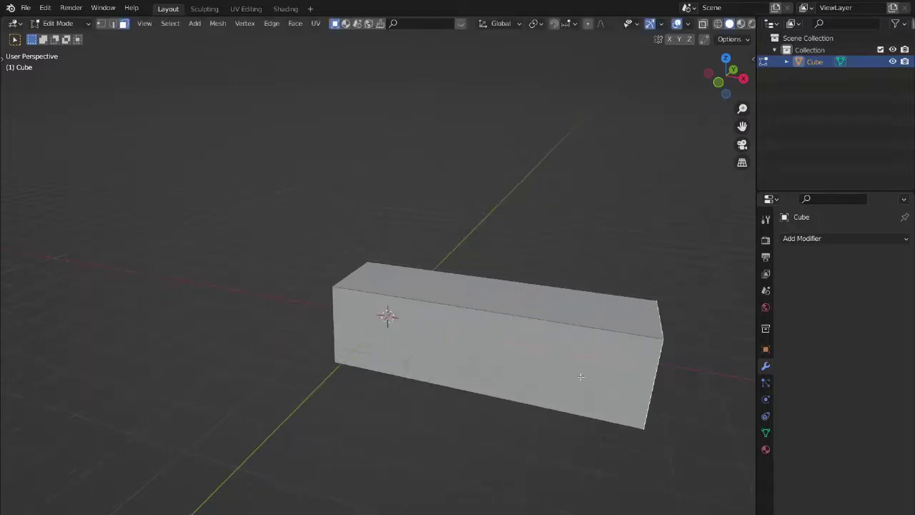
pyautogui.press('a')
pyautogui.moveTo(556, 335); pyautogui.dragTo(433, 286, button='middle')
pyautogui.scroll(-2, 433, 264)
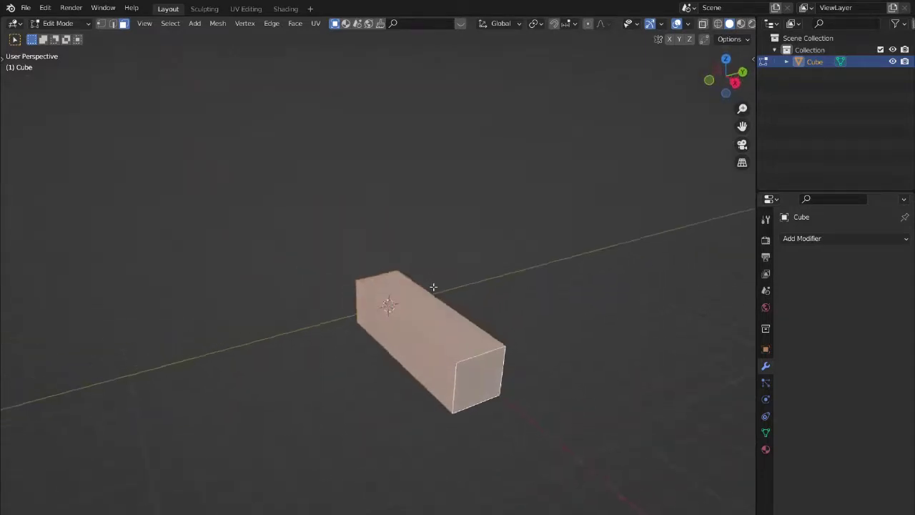
# Experimentally scale up and rotate the mesh
pyautogui.press('s')
pyautogui.click(488, 214)
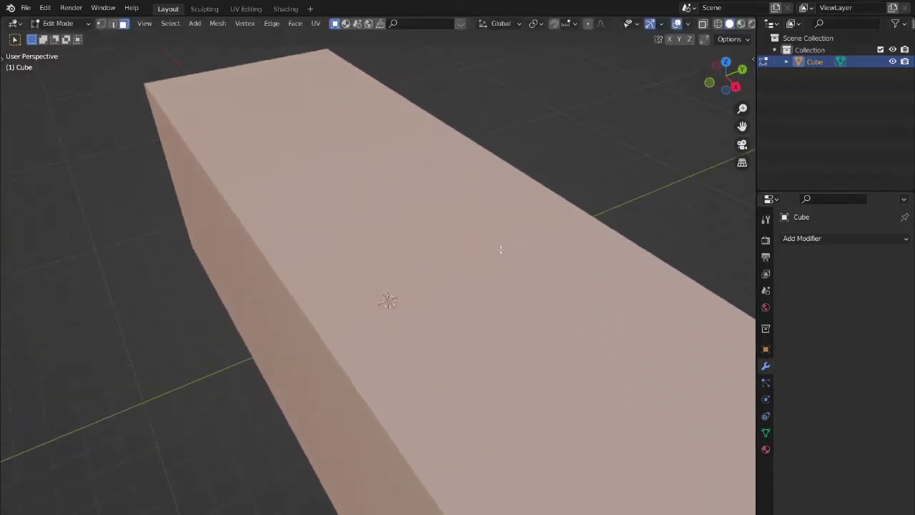
pyautogui.press('r')
pyautogui.click(250, 143)
pyautogui.press('Tab')
pyautogui.scroll(-3, 250, 144)
pyautogui.moveTo(250, 144); pyautogui.dragTo(500, 196, button='middle')
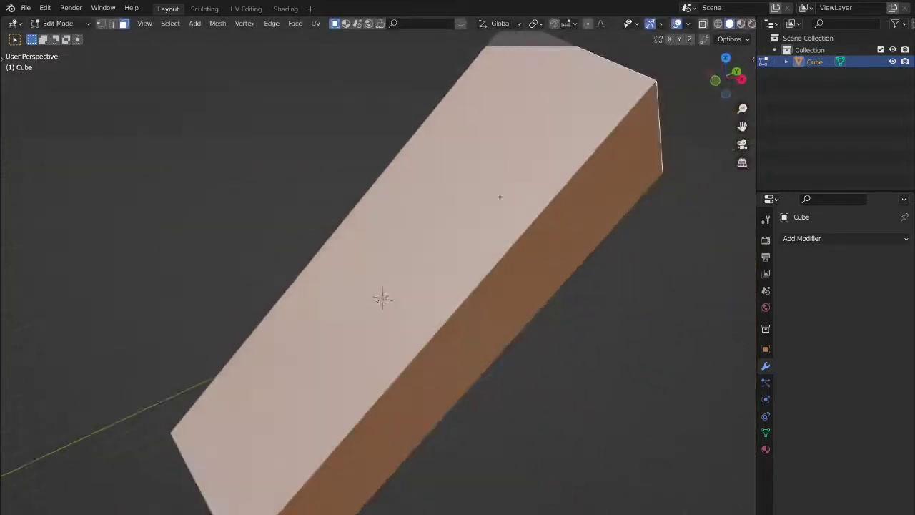
# Rotate the box around X, tilt it freely, and move it up and left
pyautogui.press('r')
pyautogui.press('x')
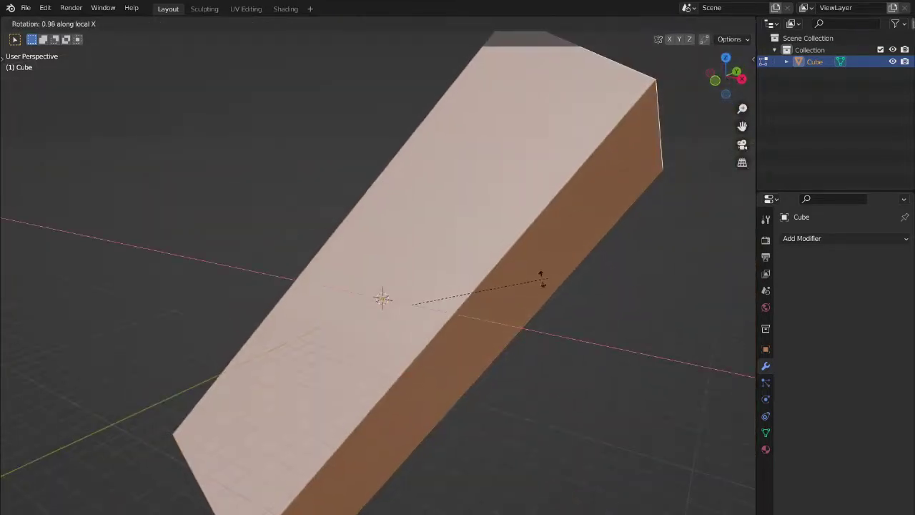
pyautogui.click(452, 302)
pyautogui.scroll(-3, 544, 230)
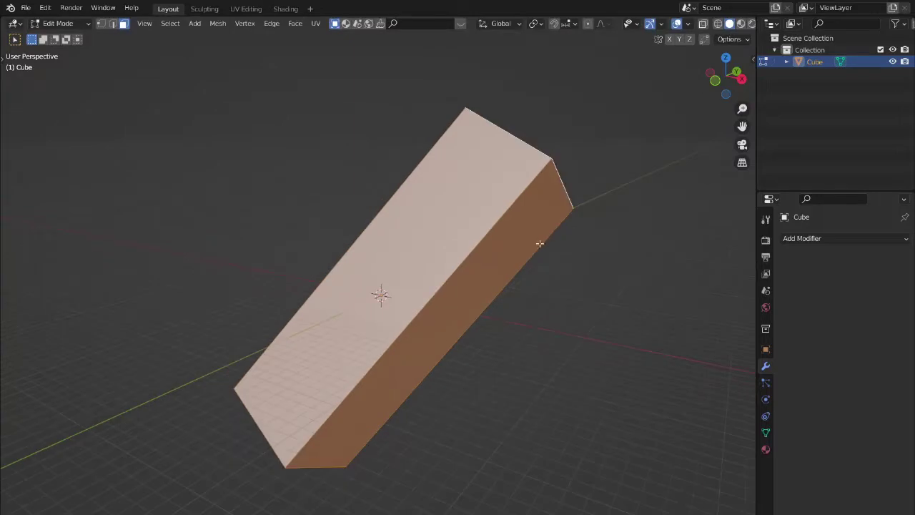
pyautogui.press('r')
pyautogui.click(330, 233)
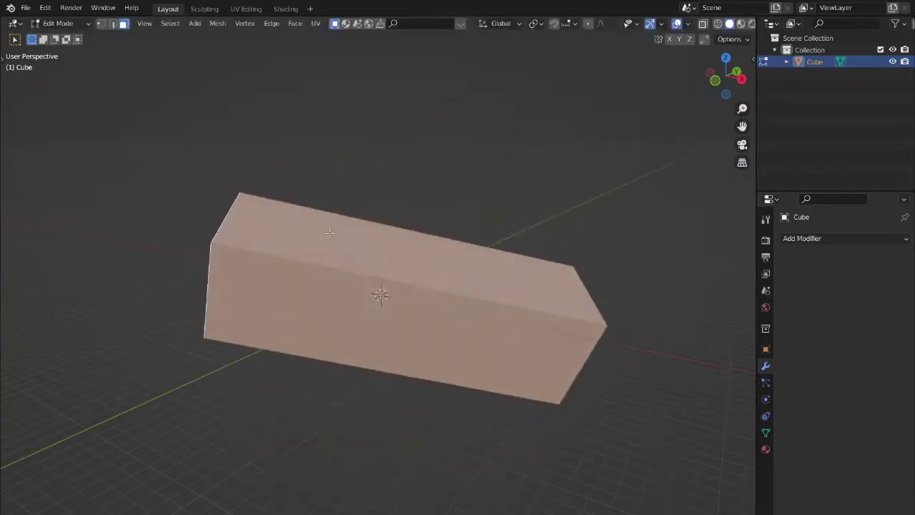
pyautogui.press('g')
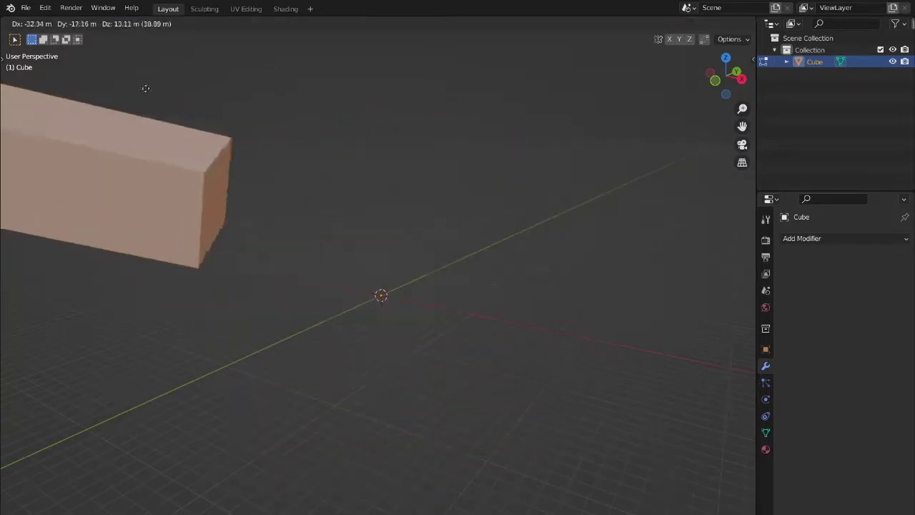
pyautogui.click(312, 176)
pyautogui.moveTo(313, 176); pyautogui.dragTo(450, 236, button='middle')
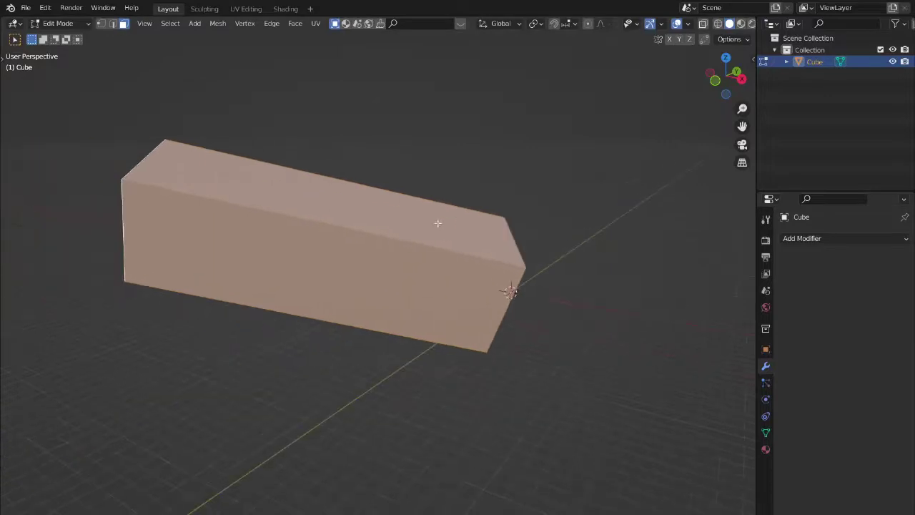
# Return to Object Mode, undo the earlier transforms, and frame the box in the view
pyautogui.press('Tab')
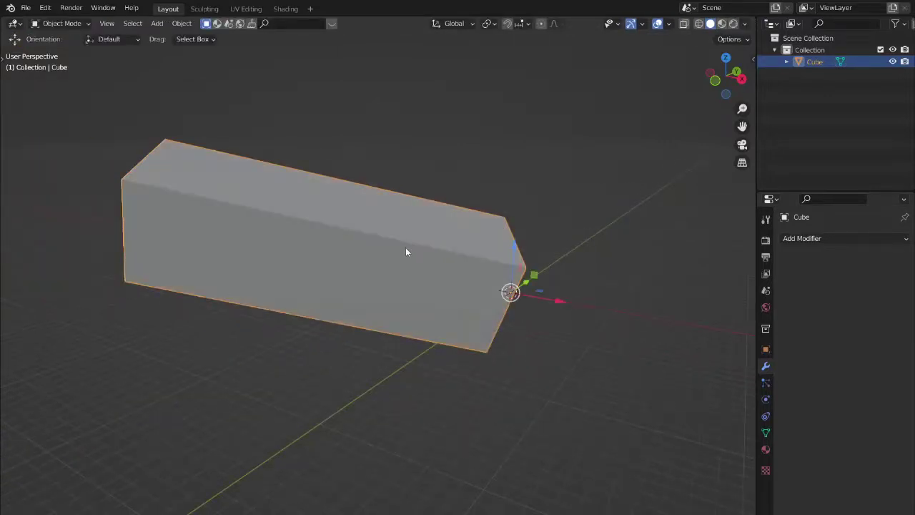
pyautogui.keyDown('shift'); pyautogui.moveTo(405, 247); pyautogui.dragTo(439, 272, button='middle'); pyautogui.keyUp('shift')
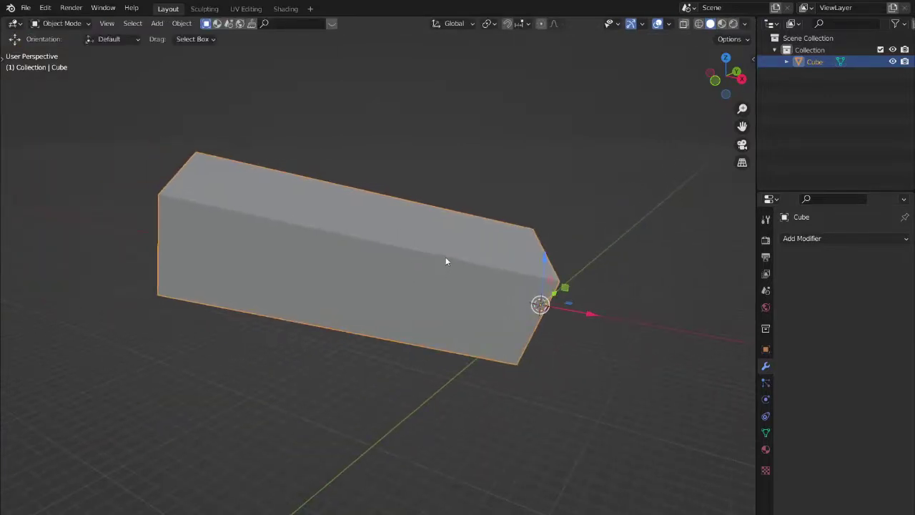
pyautogui.hotkey('ctrl', 'z')
pyautogui.hotkey('ctrl', 'z')
pyautogui.hotkey('ctrl', 'z')
pyautogui.hotkey('ctrl', 'z')
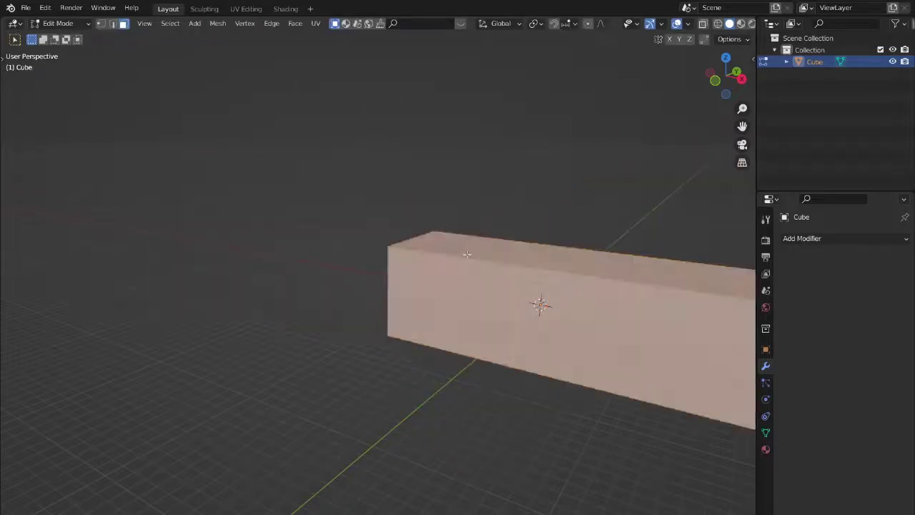
pyautogui.hotkey('ctrl', 'z')
pyautogui.hotkey('ctrl', 'z')
pyautogui.hotkey('ctrl', 'z')
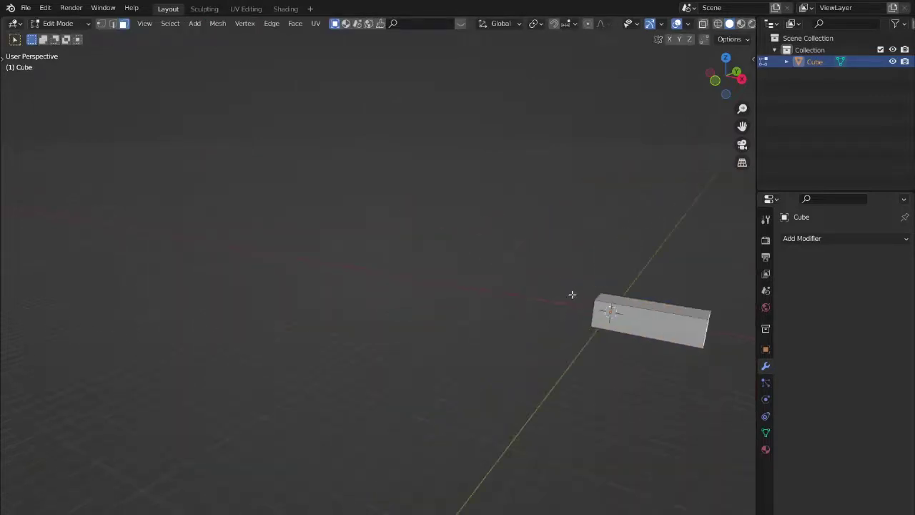
pyautogui.press('KP_Decimal')
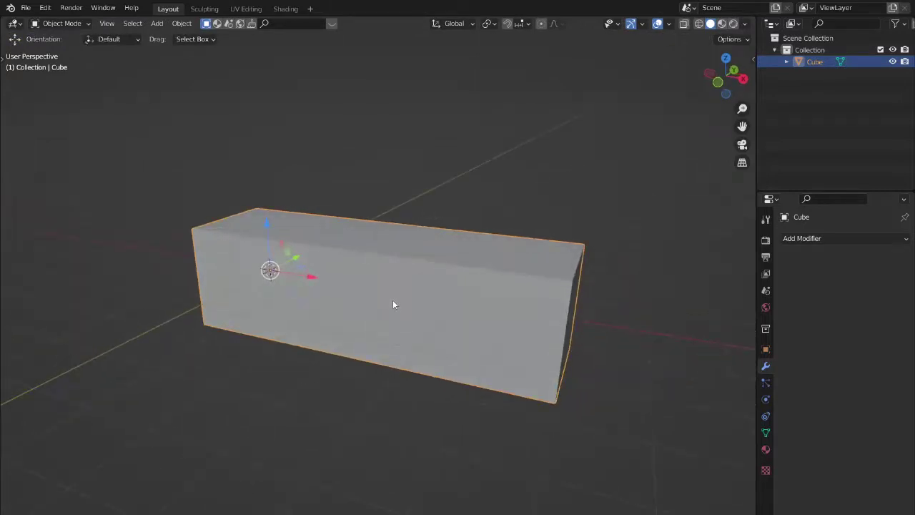
pyautogui.moveTo(393, 305); pyautogui.dragTo(296, 284, button='middle')
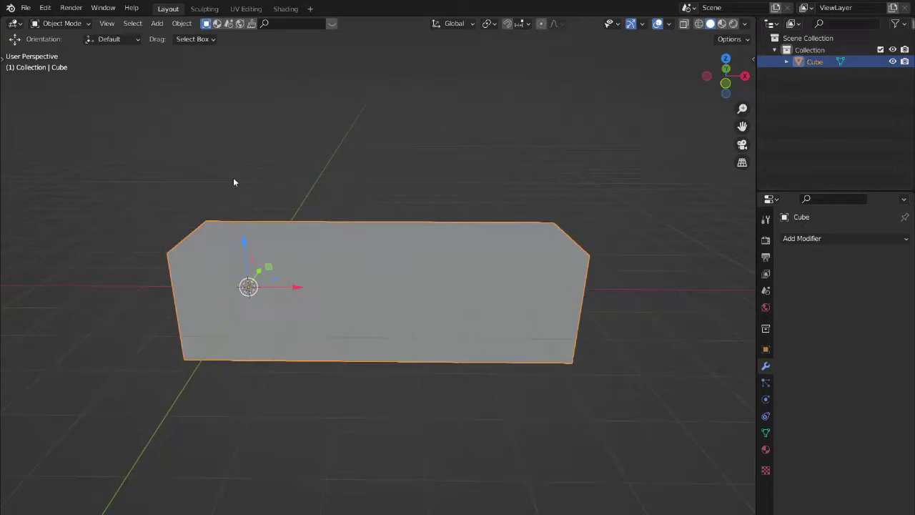
pyautogui.moveTo(263, 290); pyautogui.dragTo(427, 317, button='middle')
# In Edit Mode, scale up, raise and rotate the mesh as another trial
pyautogui.press('Tab')
pyautogui.press('s')
pyautogui.click(460, 228)
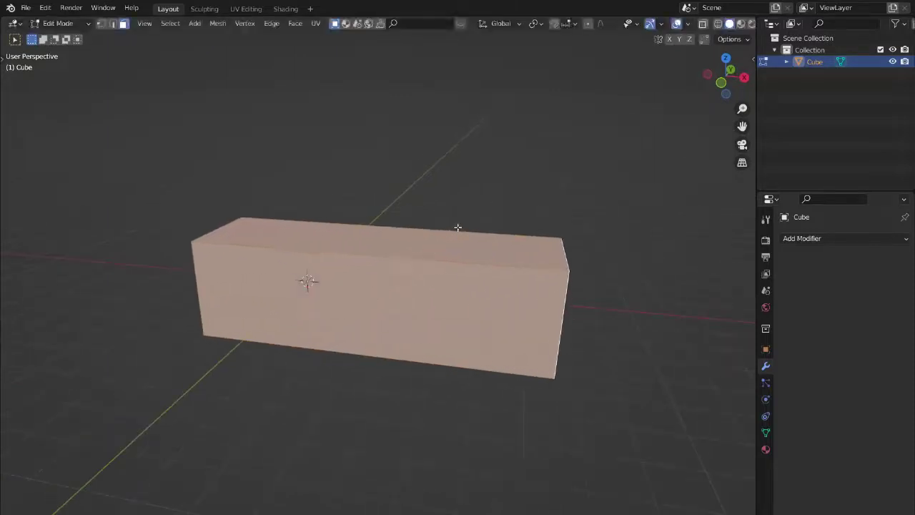
pyautogui.press('g')
pyautogui.click(479, 213)
pyautogui.press('r')
pyautogui.click(313, 283)
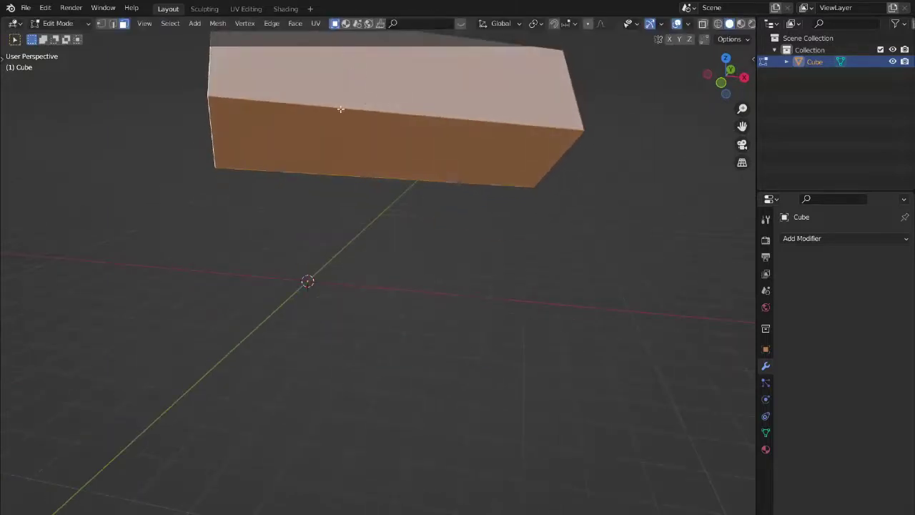
pyautogui.moveTo(313, 282); pyautogui.dragTo(362, 172, button='middle')
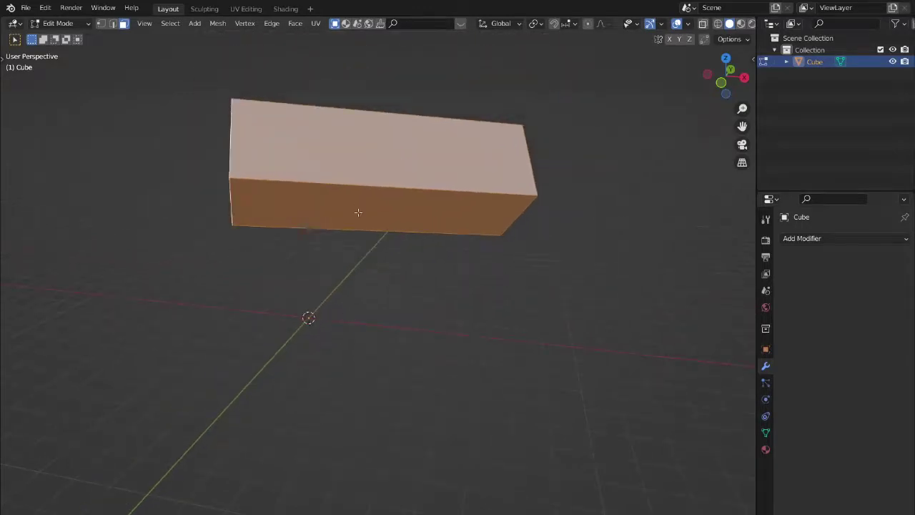
# Undo back to the box at the origin and deselect everything with Alt+A
pyautogui.press('Tab')
pyautogui.press('Tab')
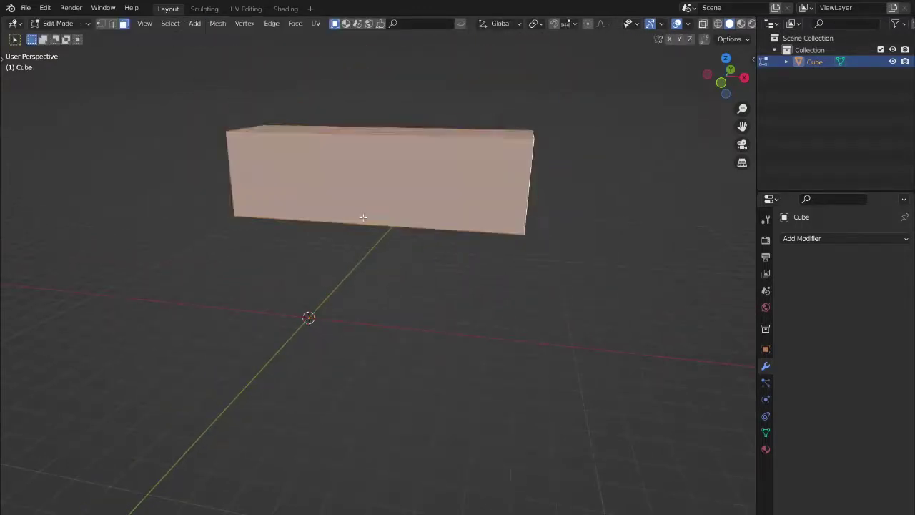
pyautogui.hotkey('ctrl', 'z')
pyautogui.hotkey('alt', 'a')
pyautogui.press('Tab')
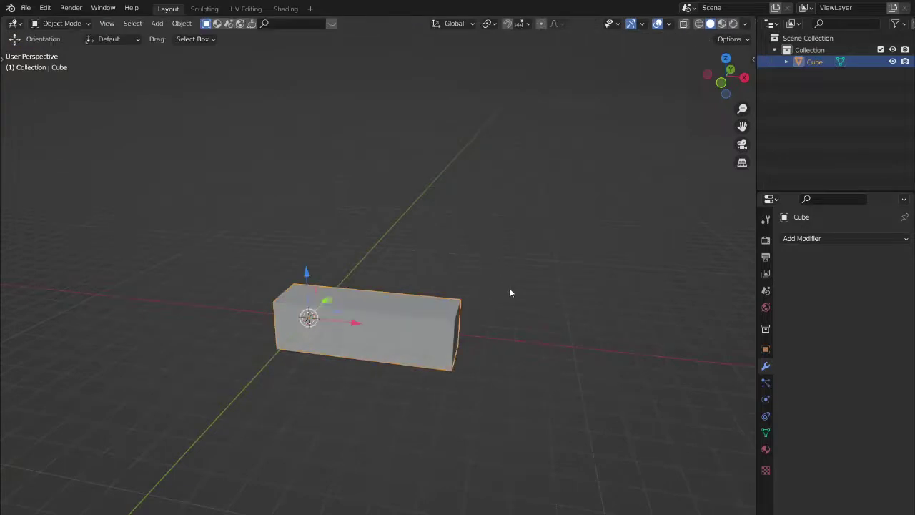
# Stand the box upright, enlarge it slightly, move it left of the origin, then undo
pyautogui.press('r')
pyautogui.click(275, 143)
pyautogui.press('s')
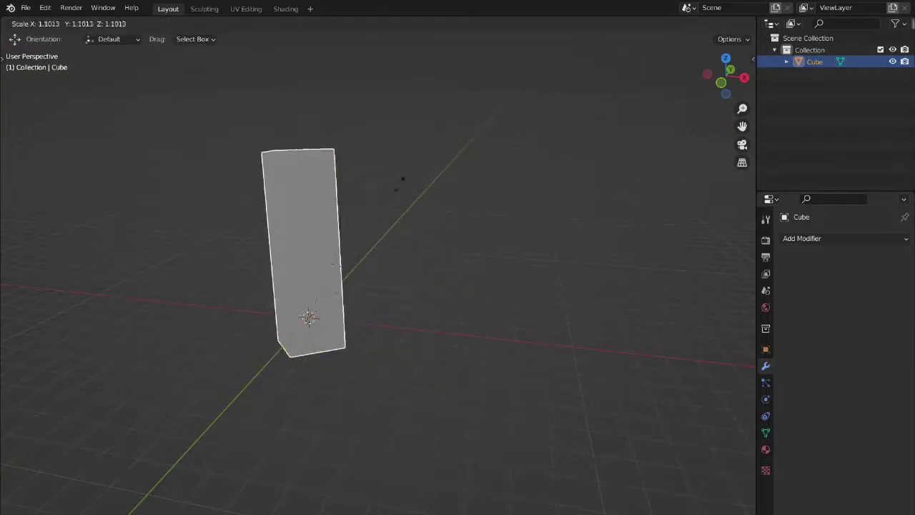
pyautogui.click(394, 308)
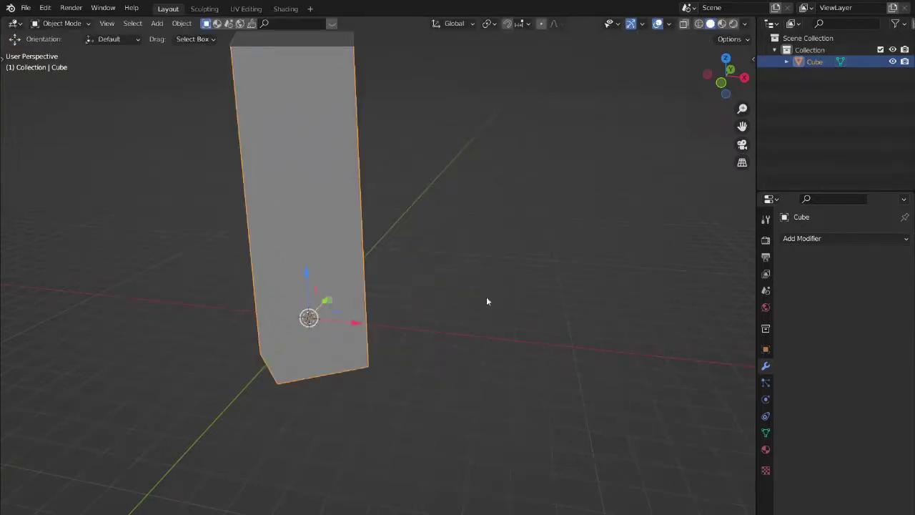
pyautogui.press('g')
pyautogui.click(293, 274)
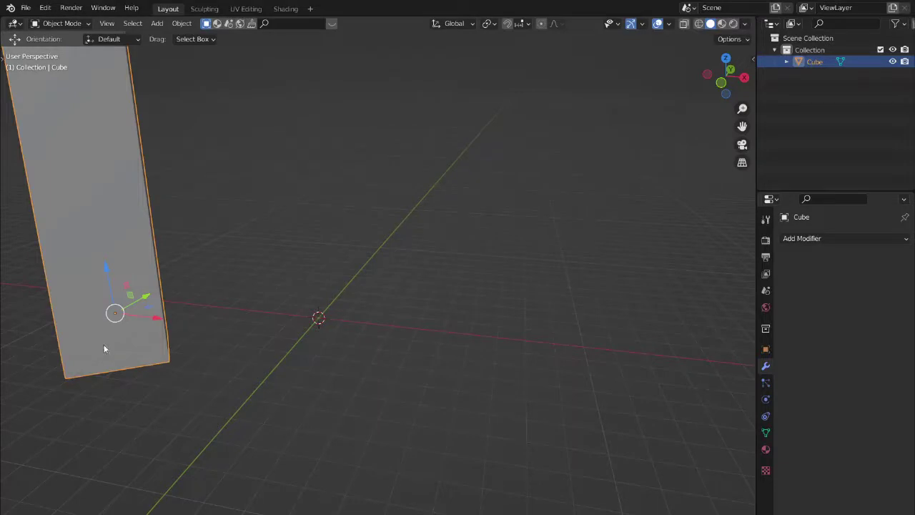
pyautogui.hotkey('ctrl', 'z')
pyautogui.hotkey('ctrl', 'z')
pyautogui.hotkey('ctrl', 'z')
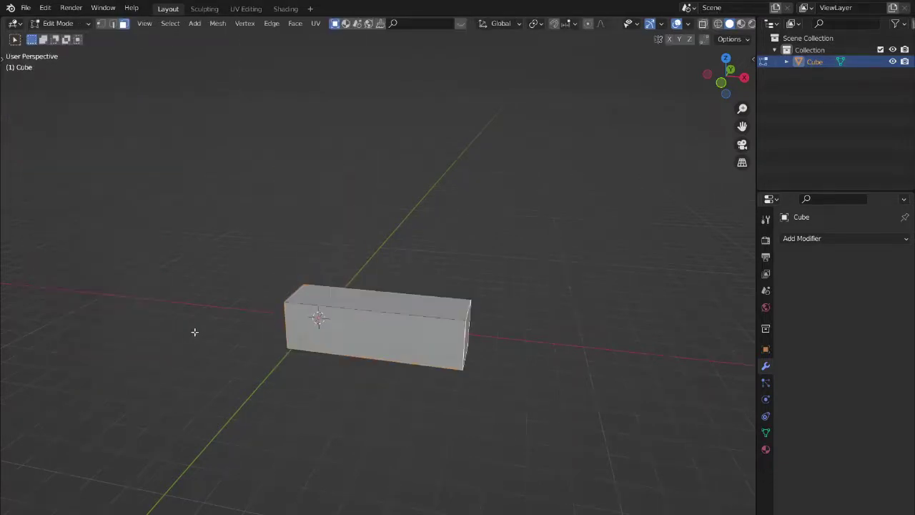
pyautogui.press('g')
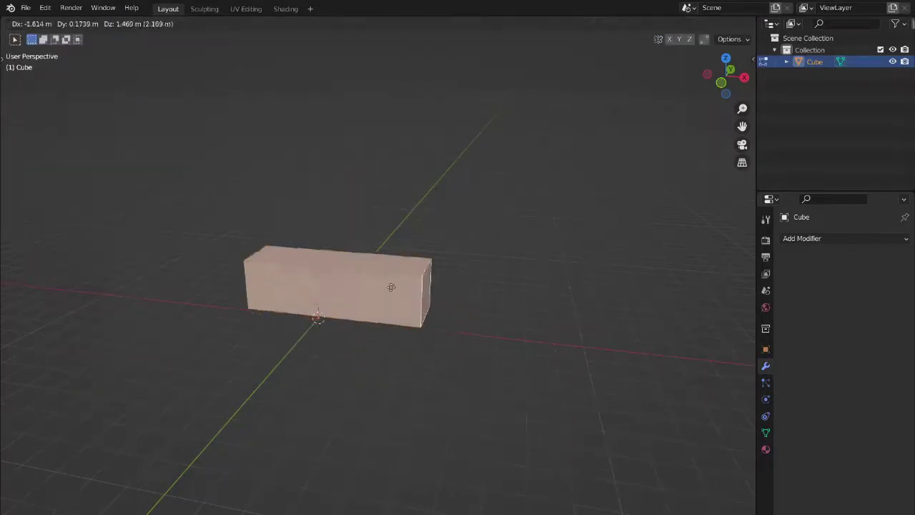
pyautogui.click(350, 210)
pyautogui.press('r')
pyautogui.click(163, 77)
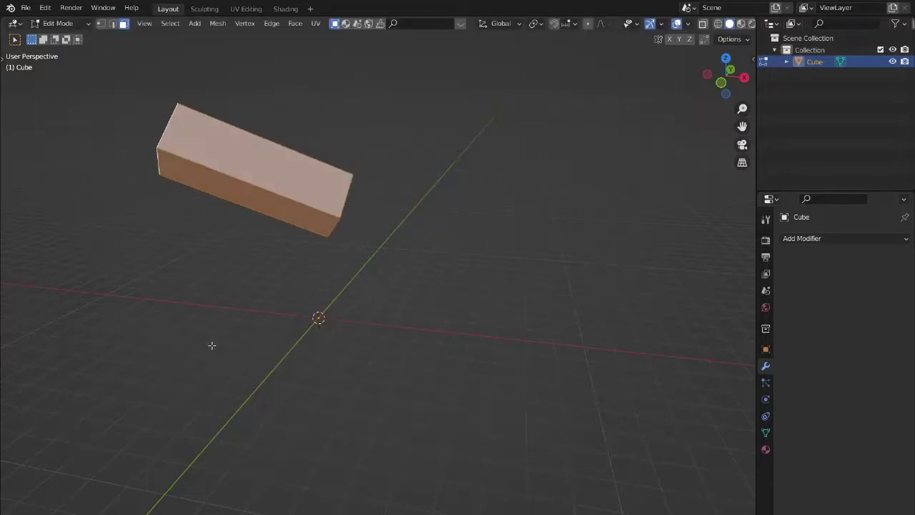
pyautogui.hotkey('ctrl', 'z')
pyautogui.hotkey('ctrl', 'z')
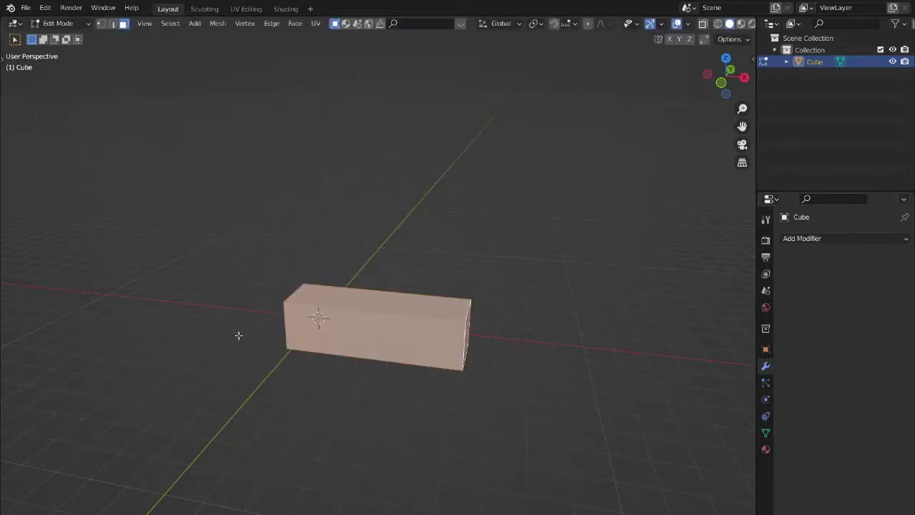
pyautogui.click(238, 333)
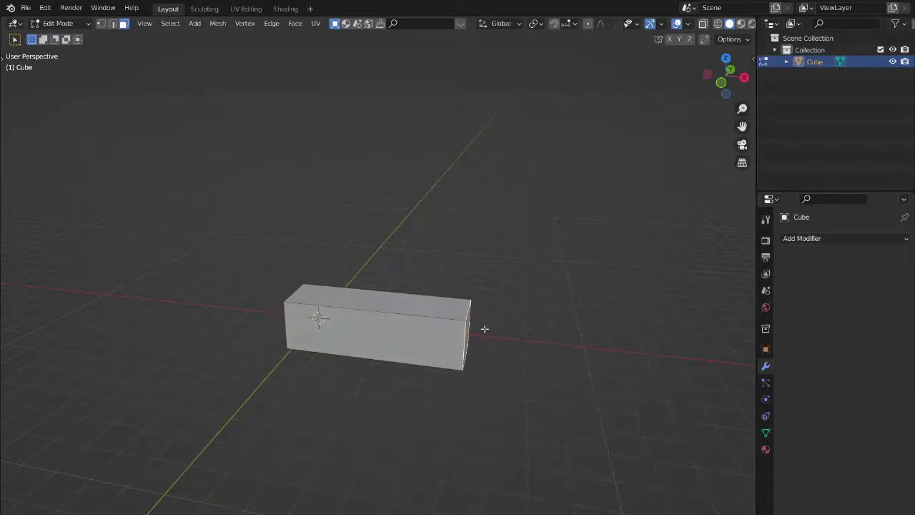
pyautogui.moveTo(485, 329); pyautogui.dragTo(330, 343, button='middle')
pyautogui.click(436, 343)
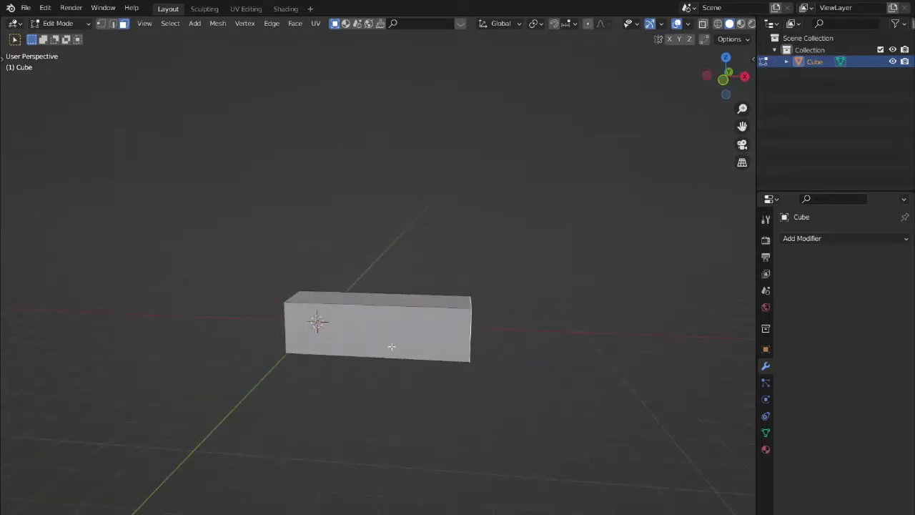
pyautogui.moveTo(391, 347); pyautogui.dragTo(424, 442, button='middle')
pyautogui.click(392, 307)
pyautogui.moveTo(423, 476); pyautogui.dragTo(434, 416, button='middle')
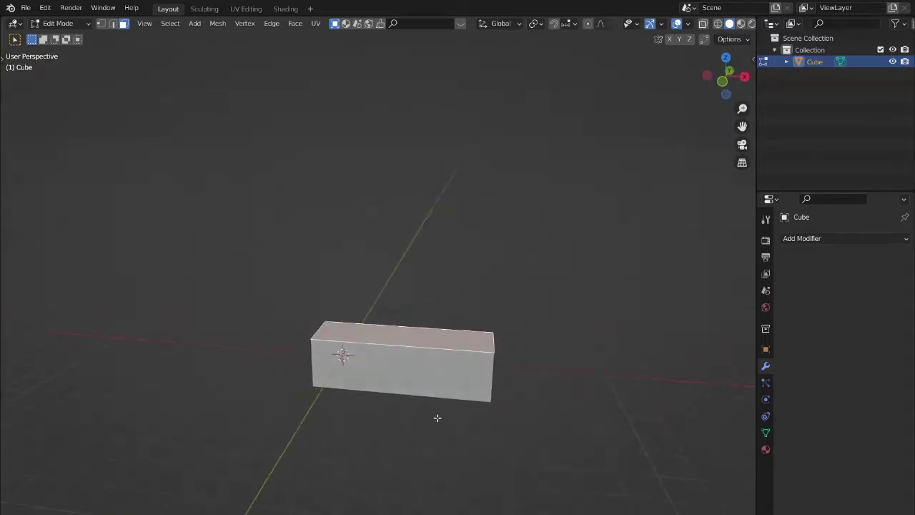
# Extrude the top face upward, the front face forward, and the narrow side face outward
pyautogui.press('e')
pyautogui.click(430, 292)
pyautogui.moveTo(433, 276); pyautogui.dragTo(429, 290, button='middle')
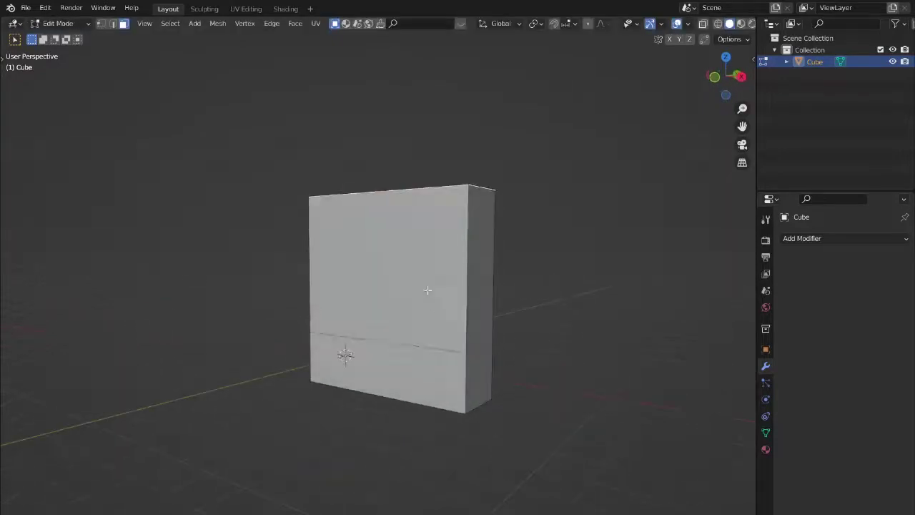
pyautogui.click(422, 294)
pyautogui.press('e')
pyautogui.click(316, 309)
pyautogui.moveTo(316, 309); pyautogui.dragTo(349, 358, button='middle')
pyautogui.click(349, 319)
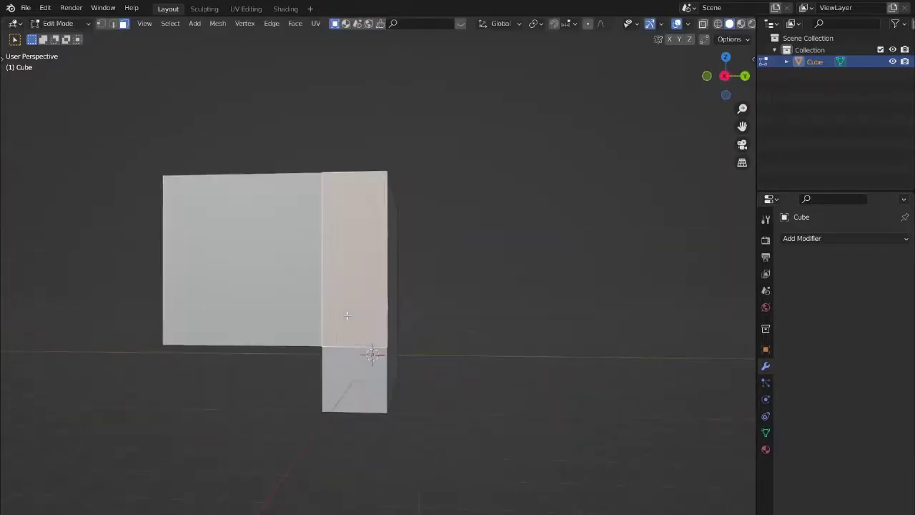
pyautogui.moveTo(349, 319); pyautogui.dragTo(351, 342, button='middle')
pyautogui.press('e')
pyautogui.click(542, 352)
# Start extruding the big front face, cancel it, and view the mesh from above
pyautogui.moveTo(542, 351); pyautogui.dragTo(362, 350, button='middle')
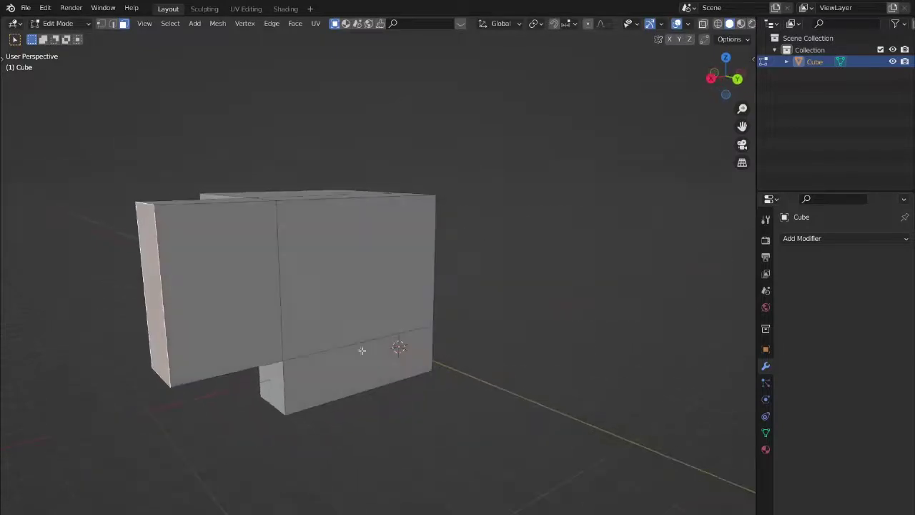
pyautogui.click(347, 297)
pyautogui.press('e')
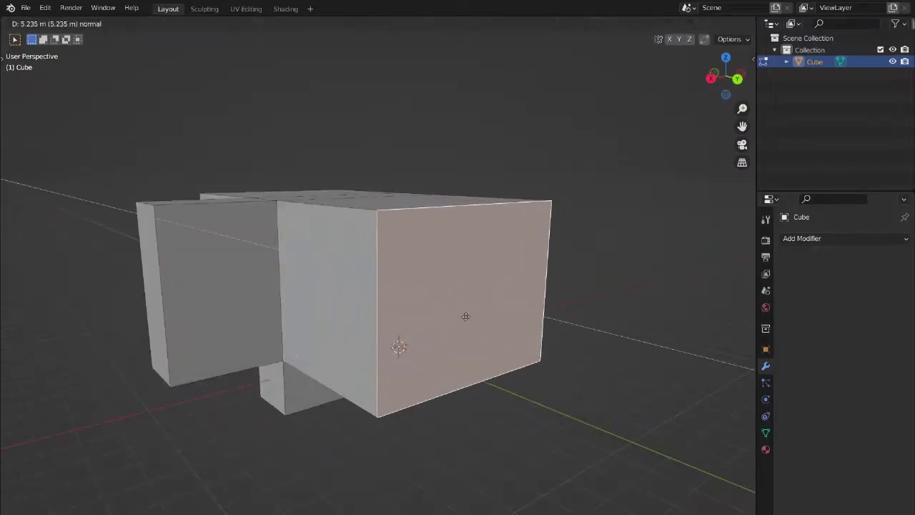
pyautogui.rightClick(519, 318)
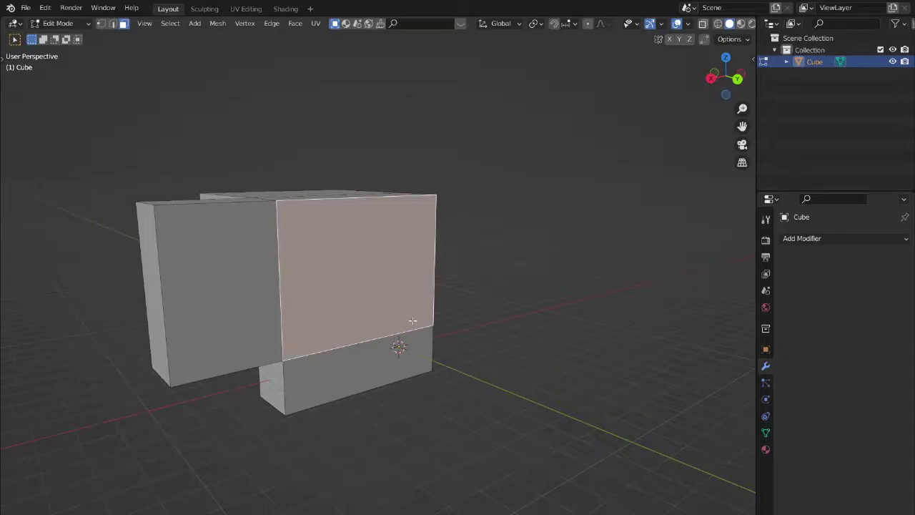
pyautogui.scroll(2, 412, 320)
pyautogui.moveTo(413, 317); pyautogui.dragTo(417, 295, button='middle')
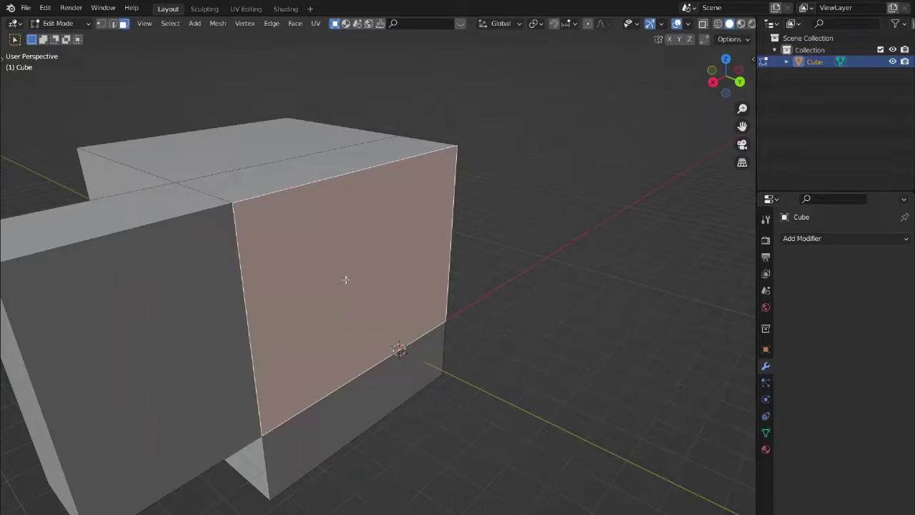
# Slide the selected end face along the X axis to lengthen that block
pyautogui.press('g')
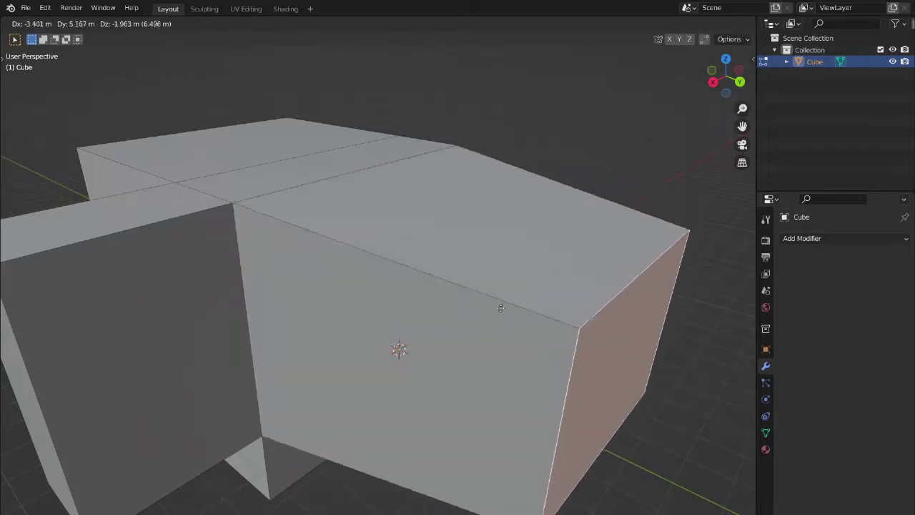
pyautogui.press('x')
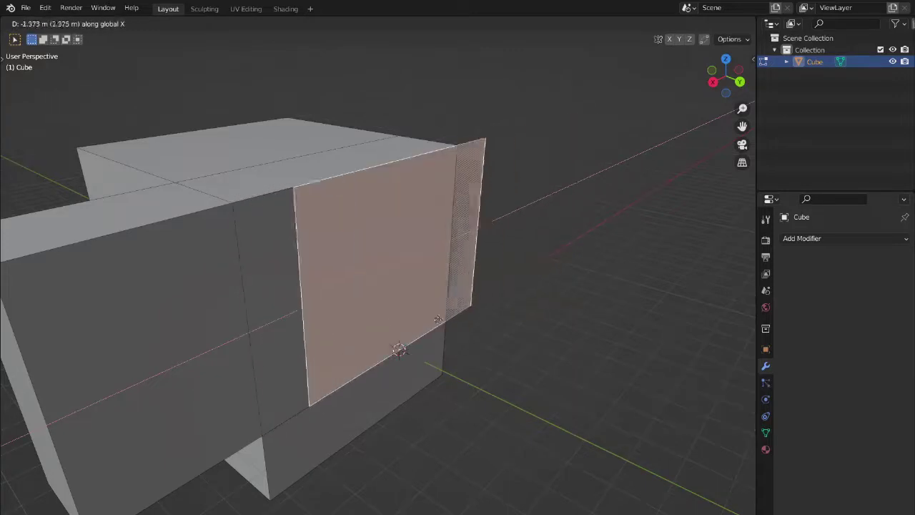
pyautogui.click(467, 370)
pyautogui.moveTo(467, 370); pyautogui.dragTo(431, 237, button='middle')
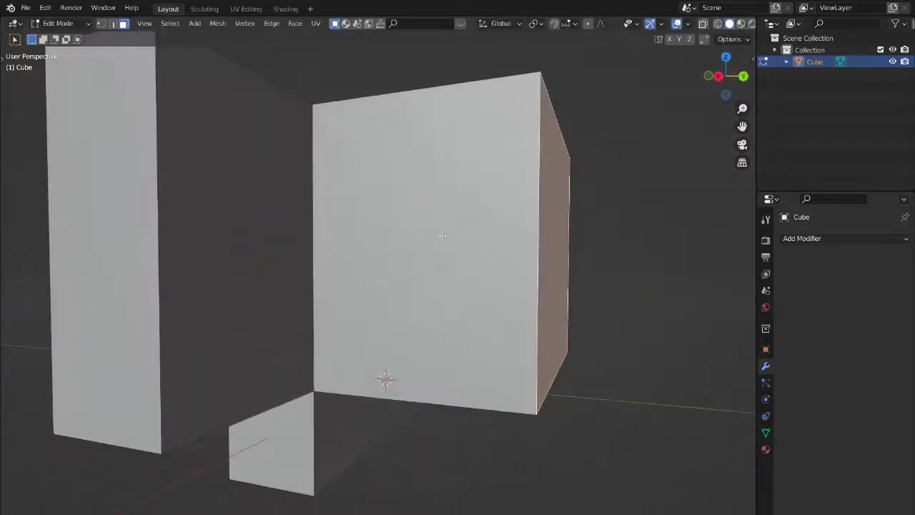
pyautogui.scroll(-3, 450, 301)
pyautogui.scroll(3, 450, 300)
pyautogui.moveTo(450, 301); pyautogui.dragTo(380, 313, button='middle')
# Select the narrow top strip face and begin an extrusion, then cancel it
pyautogui.click(412, 327)
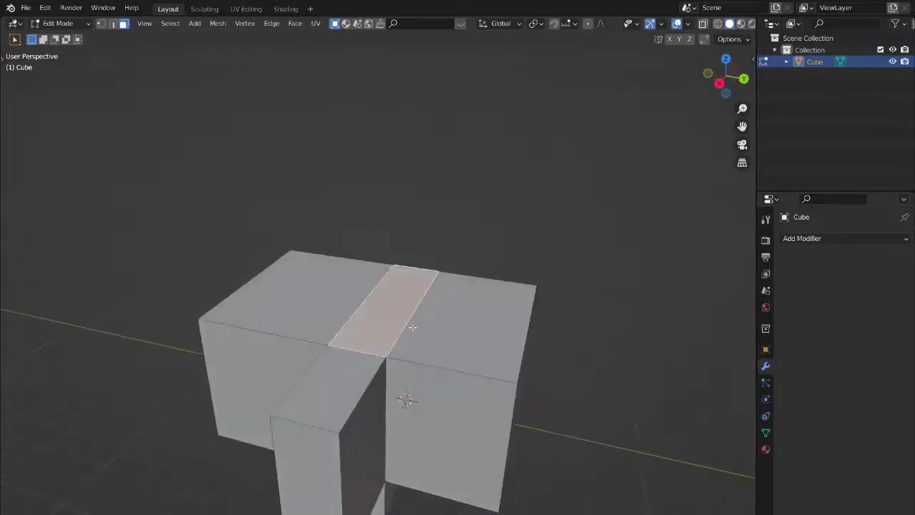
pyautogui.press('e')
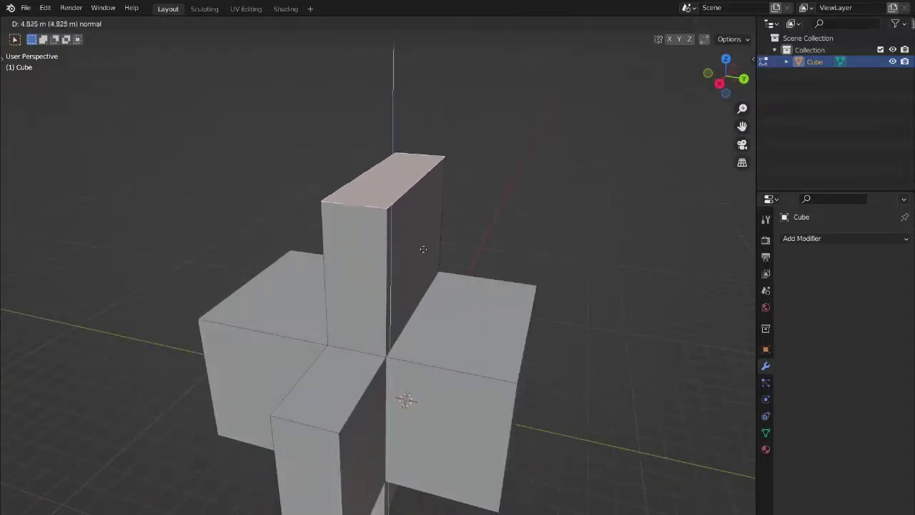
pyautogui.press('Escape')
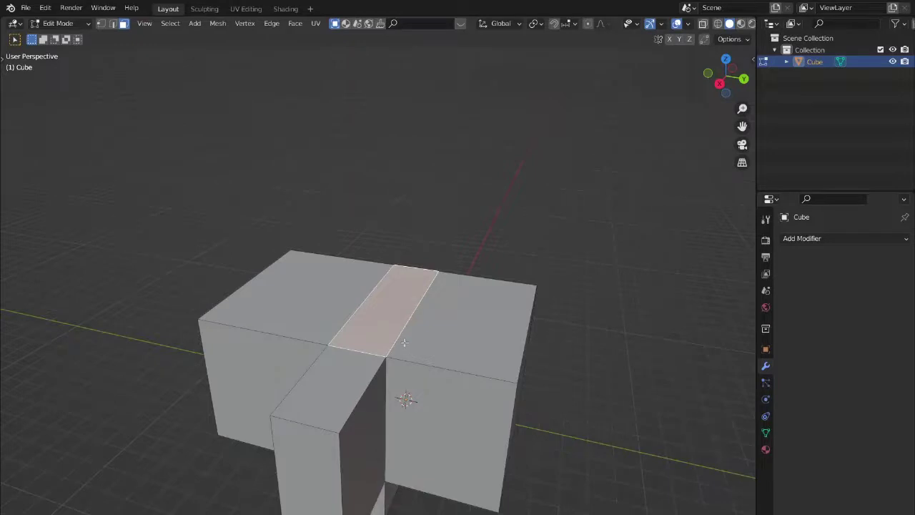
# Extrude the right end face outward into a long box section
pyautogui.moveTo(404, 343); pyautogui.dragTo(449, 302, button='middle')
pyautogui.press('Tab')
pyautogui.scroll(-2, 431, 333)
pyautogui.scroll(2, 427, 331)
pyautogui.scroll(-2, 428, 331)
pyautogui.press('Tab')
pyautogui.click(448, 367)
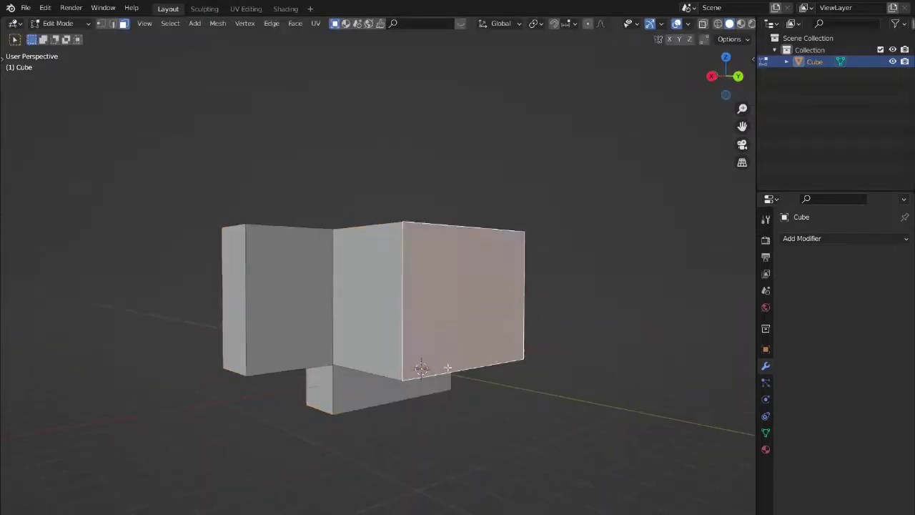
pyautogui.moveTo(447, 368); pyautogui.dragTo(465, 350, button='middle')
pyautogui.press('e')
pyautogui.click(485, 333)
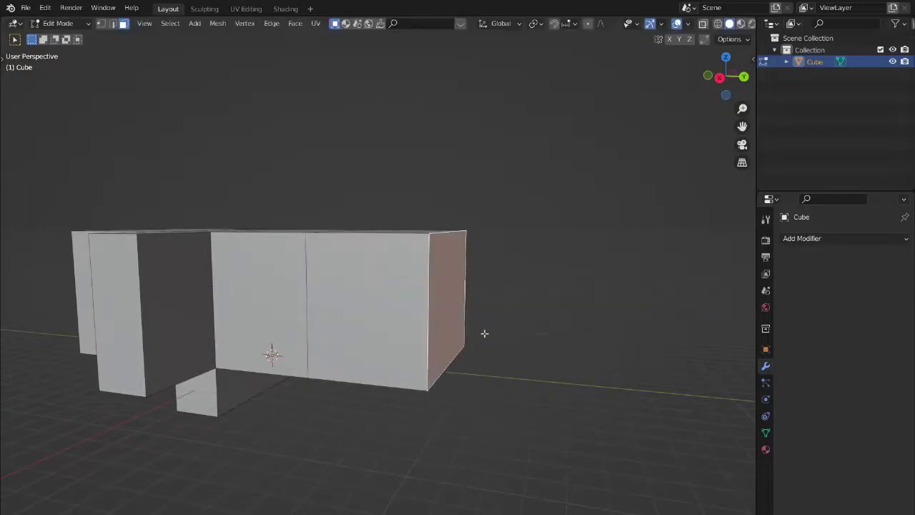
# Shrink the end face, extrude a short narrow neck, then enlarge the end face to flare outward
pyautogui.press('s')
pyautogui.click(489, 278)
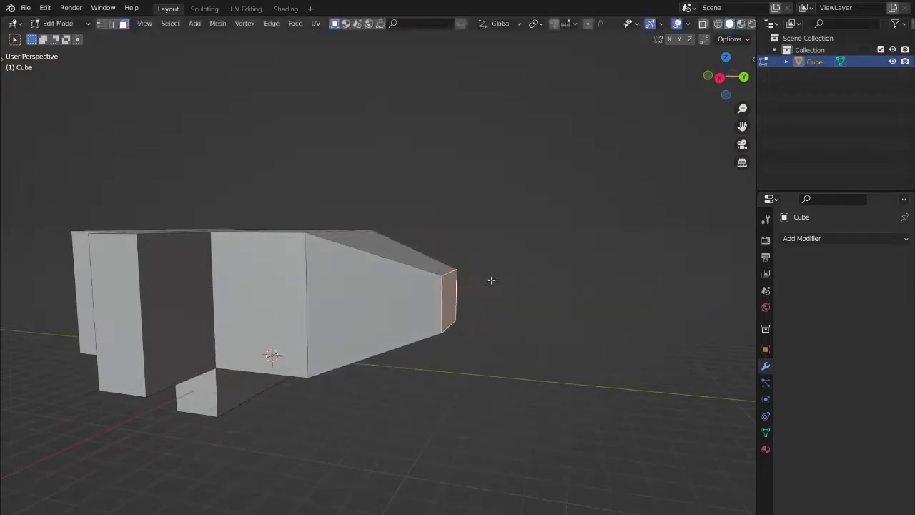
pyautogui.press('e')
pyautogui.click(535, 289)
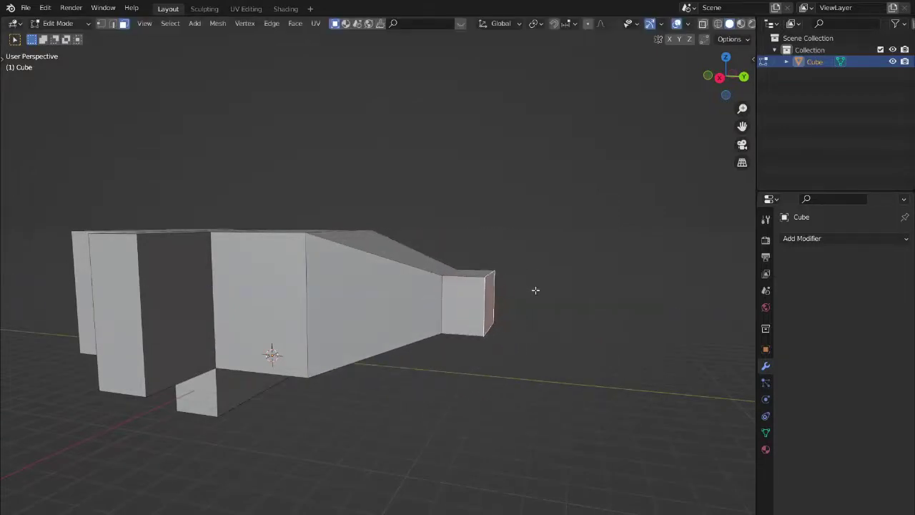
pyautogui.press('e')
pyautogui.press('Escape')
pyautogui.moveTo(509, 350); pyautogui.dragTo(505, 350, button='middle')
pyautogui.press('s')
pyautogui.click(552, 316)
pyautogui.scroll(4, 419, 307)
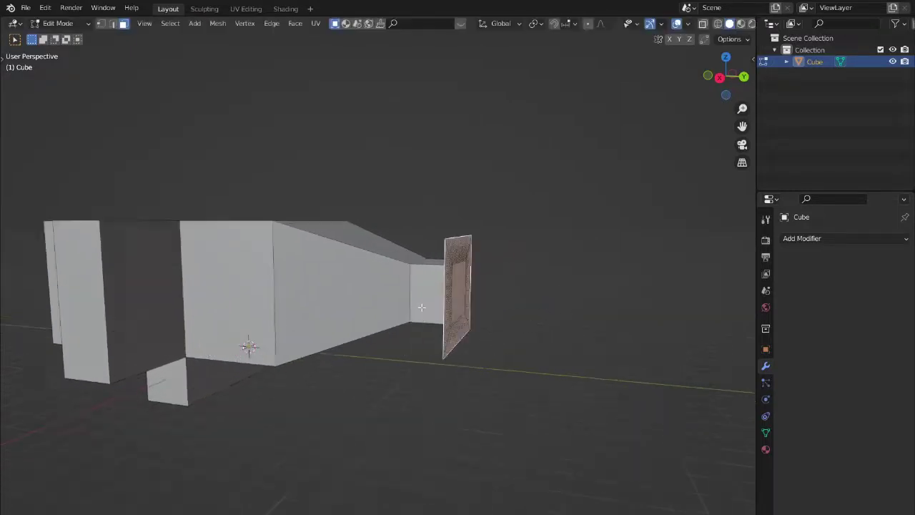
pyautogui.moveTo(419, 307); pyautogui.dragTo(432, 327, button='middle')
# Extrude the Cube's end face into a cube-like section
pyautogui.press('g')
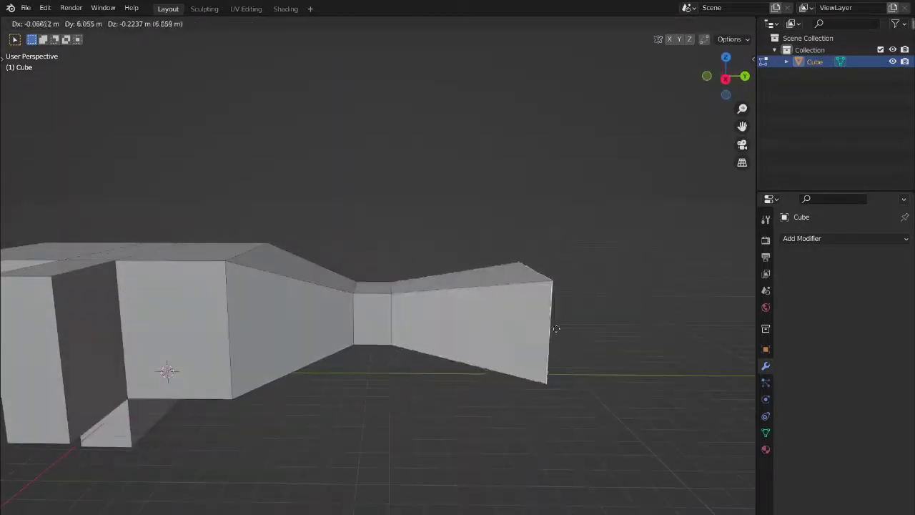
pyautogui.press('Escape')
pyautogui.press('e')
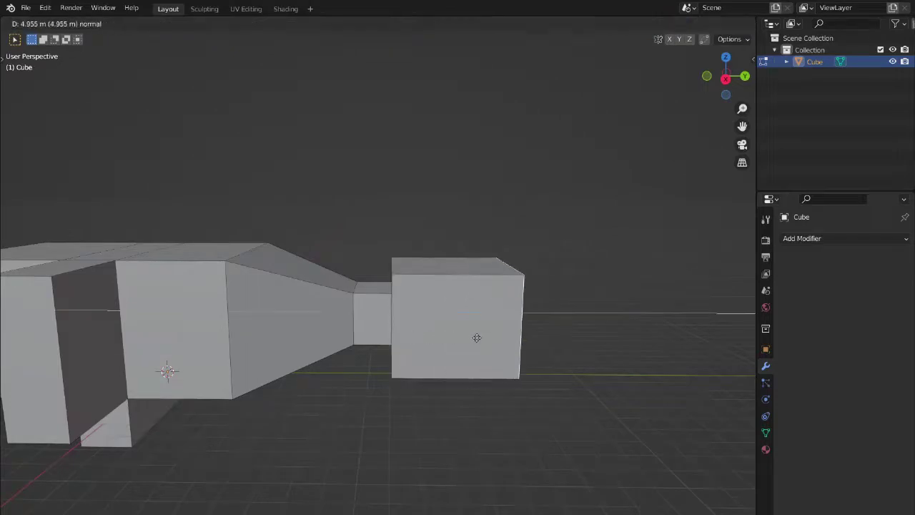
pyautogui.click(476, 338)
pyautogui.moveTo(474, 330); pyautogui.dragTo(485, 315, button='middle')
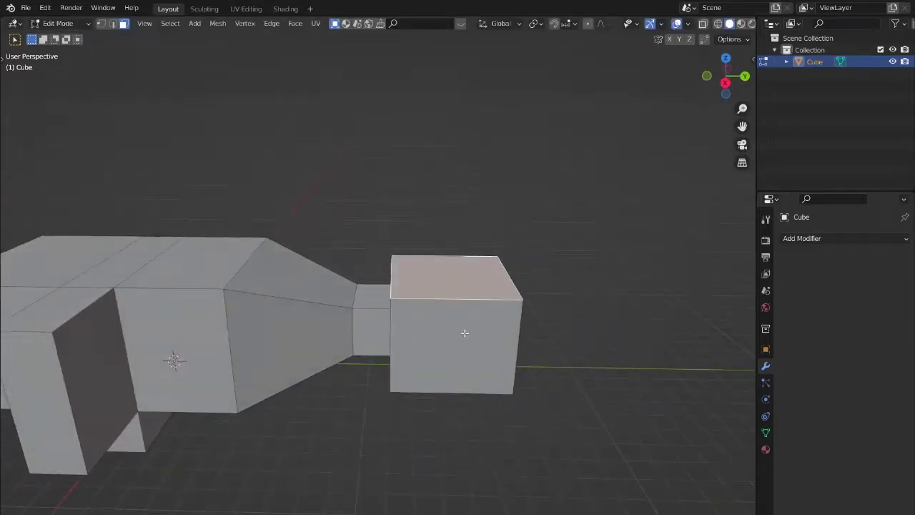
# Extrude and shrink the top face, then add a small box above it
pyautogui.press('e')
pyautogui.click(533, 284)
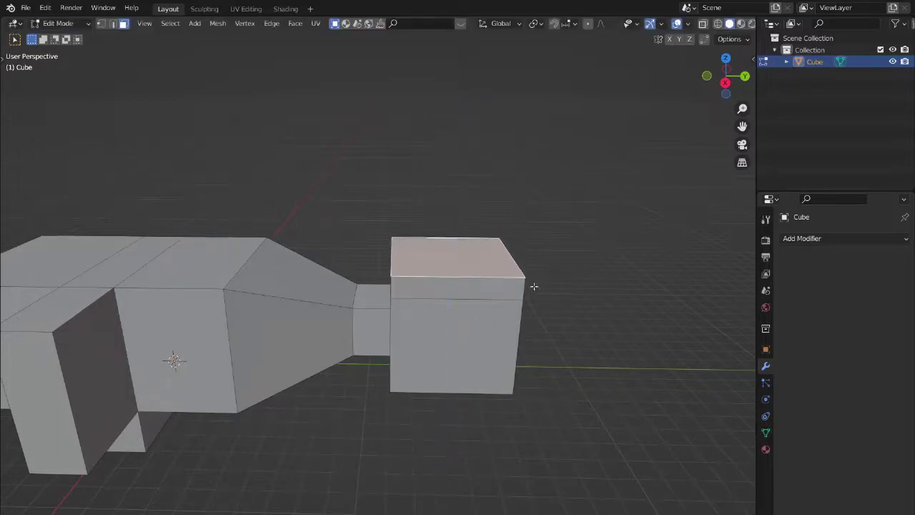
pyautogui.press('s')
pyautogui.click(511, 269)
pyautogui.press('e')
pyautogui.click(514, 237)
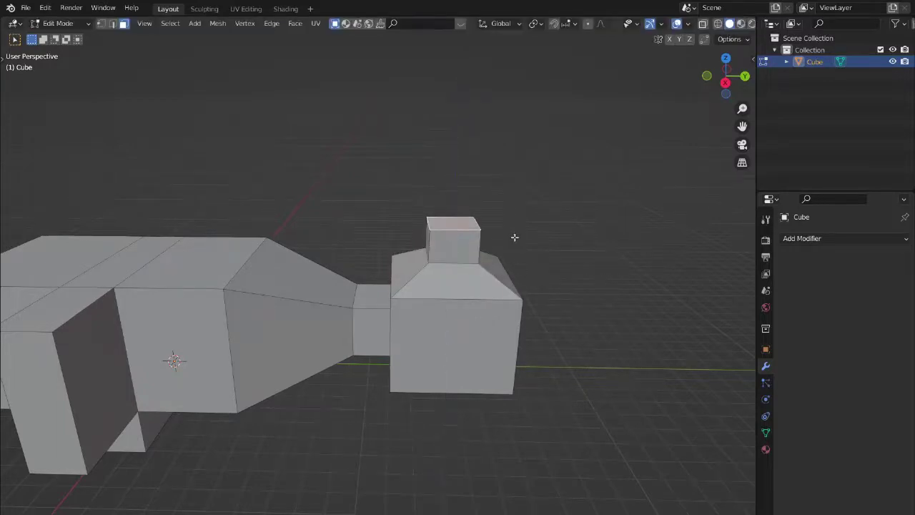
pyautogui.press('e')
pyautogui.click(514, 220)
# Widen the top face slightly, extrude it upward twice, and taper the top
pyautogui.press('s')
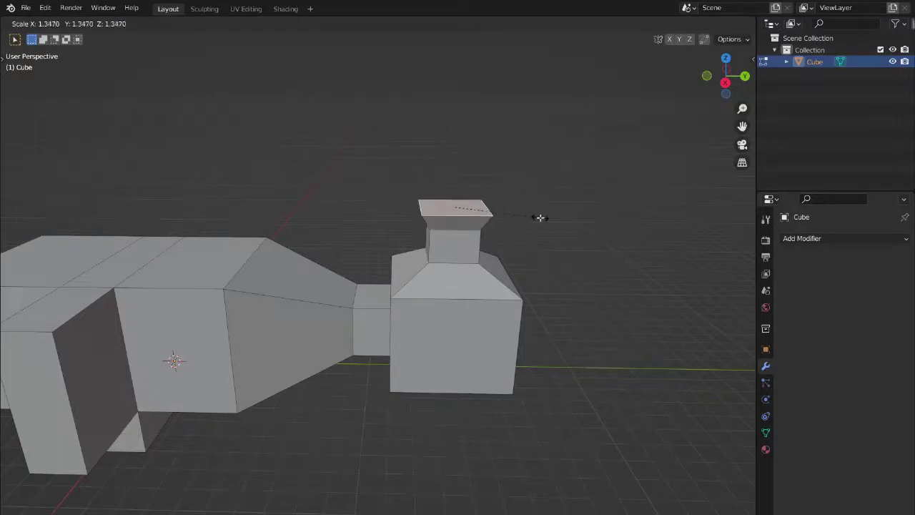
pyautogui.click(539, 217)
pyautogui.press('e')
pyautogui.click(530, 184)
pyautogui.press('e')
pyautogui.click(536, 169)
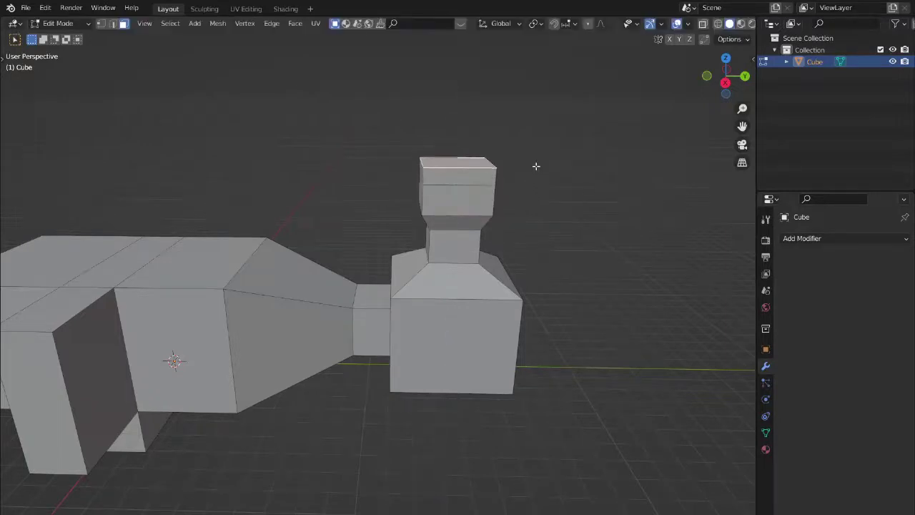
pyautogui.press('s')
pyautogui.click(503, 169)
# Extrude the top face, enlarge it in two scalings, and extrude a box
pyautogui.press('e')
pyautogui.click(498, 152)
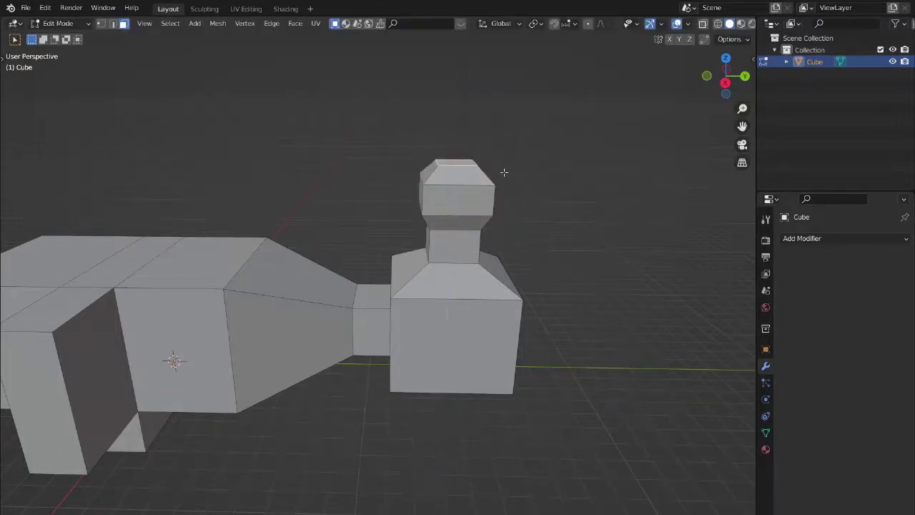
pyautogui.press('s')
pyautogui.click(575, 176)
pyautogui.press('s')
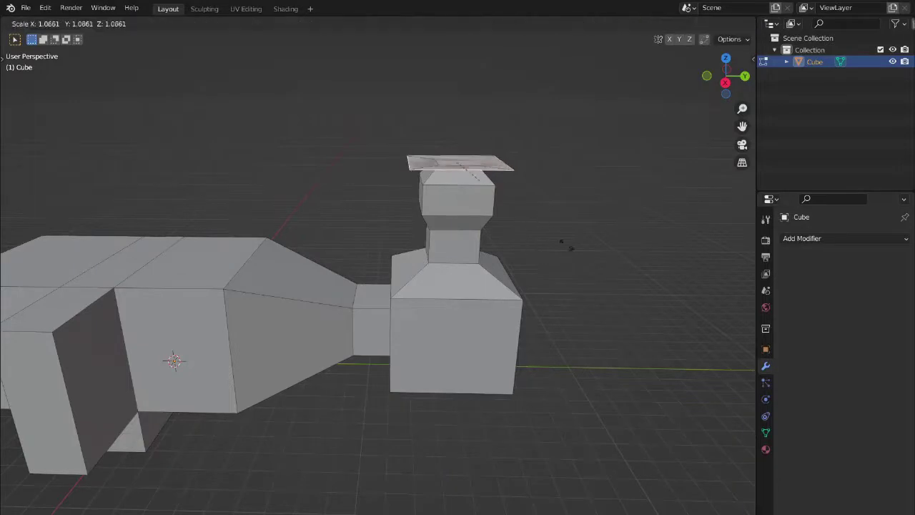
pyautogui.click(651, 233)
pyautogui.press('e')
pyautogui.click(554, 187)
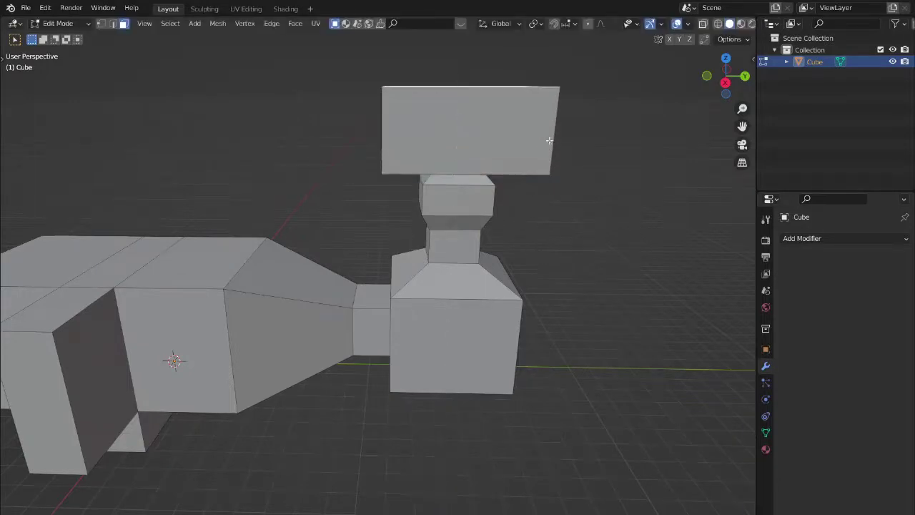
# Scale the box's top face out into a wide plate and inspect it in Object Mode
pyautogui.moveTo(554, 187); pyautogui.dragTo(551, 243, button='middle')
pyautogui.press('s')
pyautogui.click(190, 256)
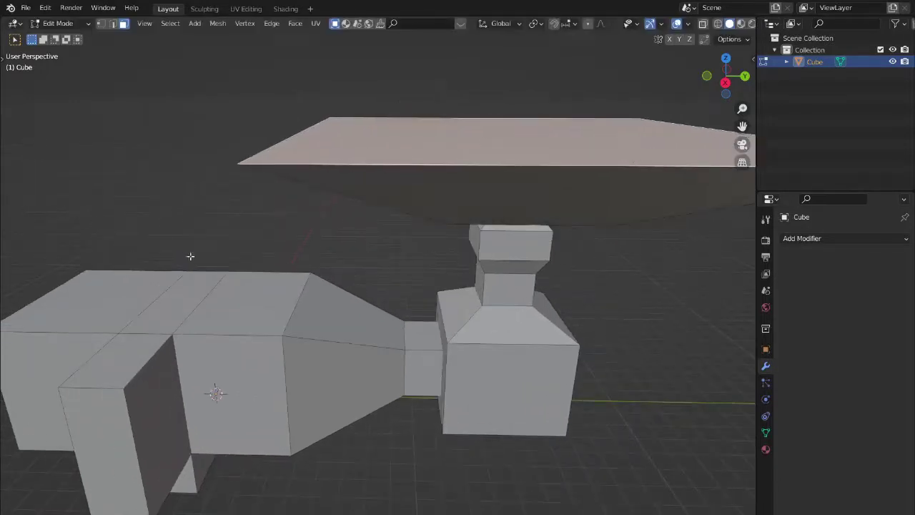
pyautogui.press('Tab')
pyautogui.moveTo(190, 255); pyautogui.dragTo(450, 227, button='middle')
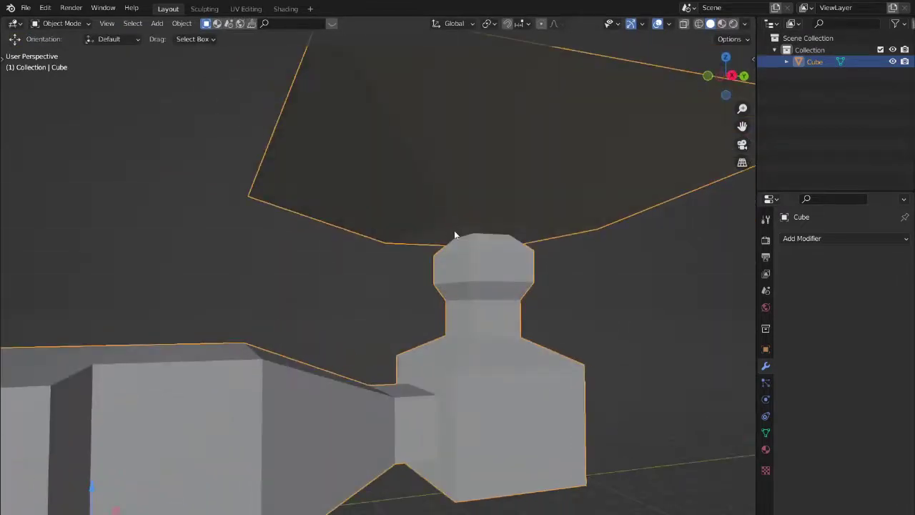
pyautogui.scroll(-6, 453, 230)
pyautogui.moveTo(412, 283); pyautogui.dragTo(493, 288, button='middle')
# Tilt the plate face about X, extrude it, and scale its top into a pointed shade
pyautogui.press('Tab')
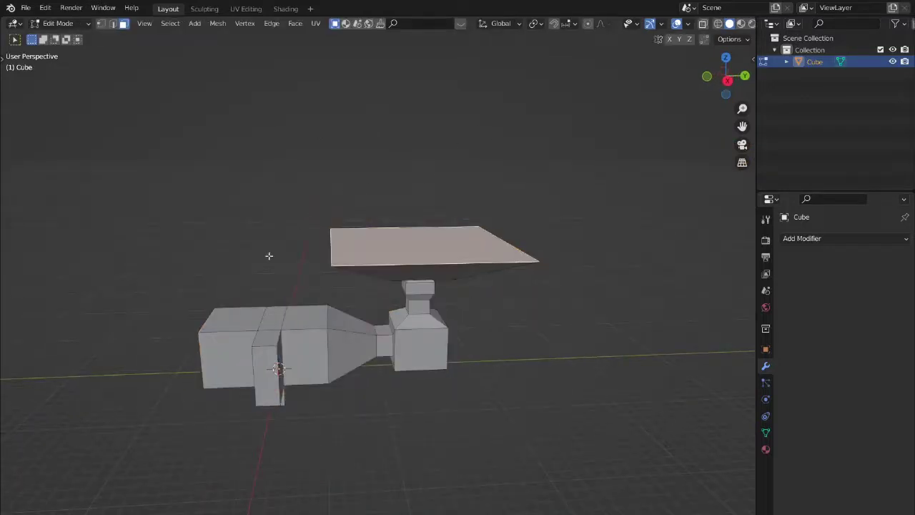
pyautogui.press('r')
pyautogui.press('x')
pyautogui.click(512, 215)
pyautogui.press('e')
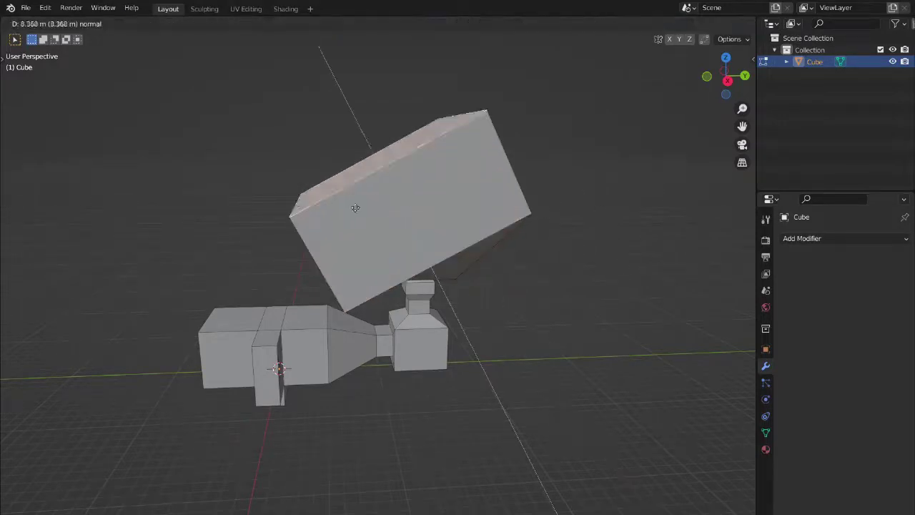
pyautogui.click(539, 122)
pyautogui.press('s')
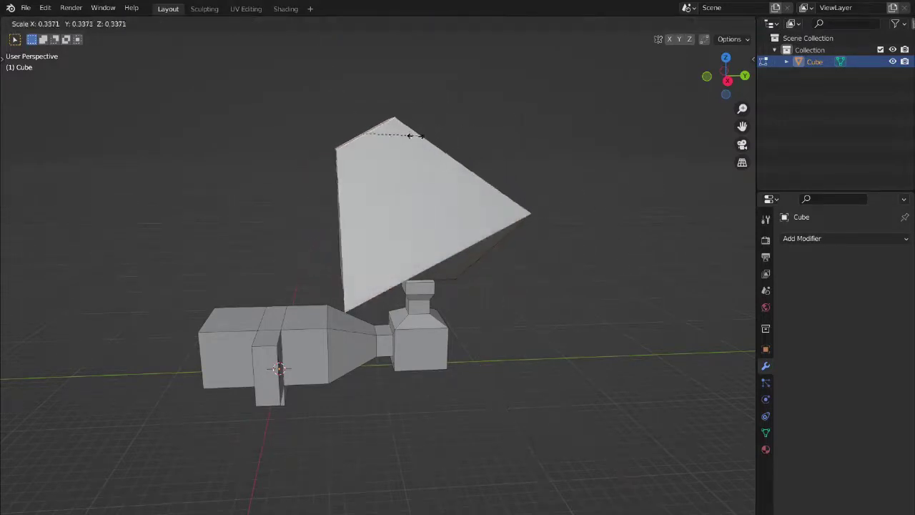
pyautogui.click(366, 143)
# Return to Object Mode, view the finished shade, and clear the selection
pyautogui.press('Tab')
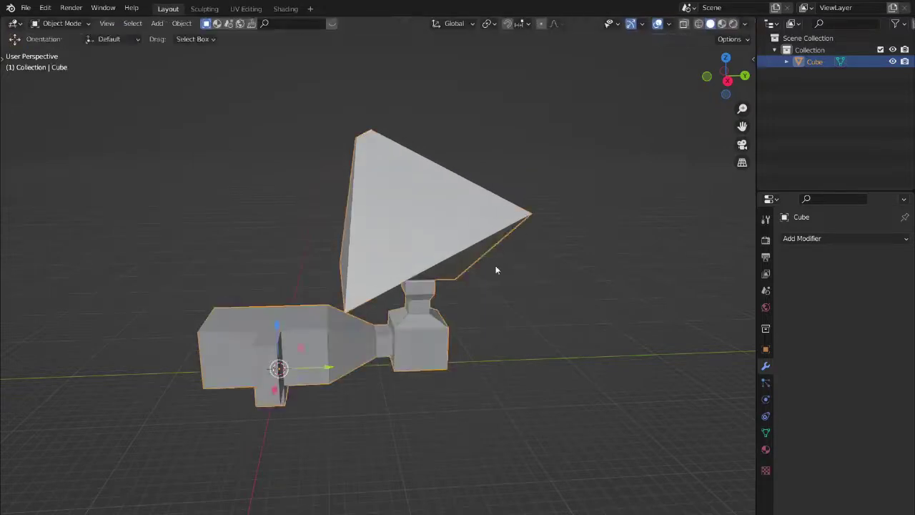
pyautogui.moveTo(496, 267); pyautogui.dragTo(530, 247, button='middle')
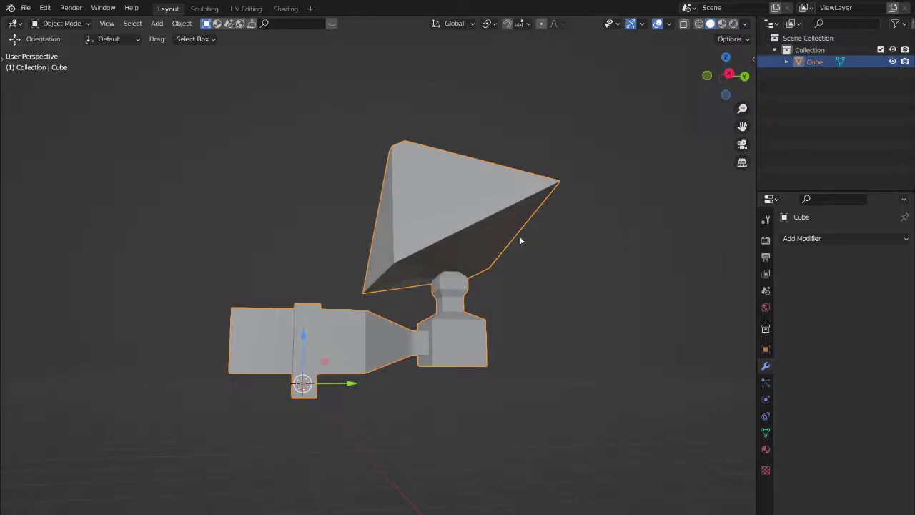
pyautogui.moveTo(479, 286); pyautogui.dragTo(501, 275, button='middle')
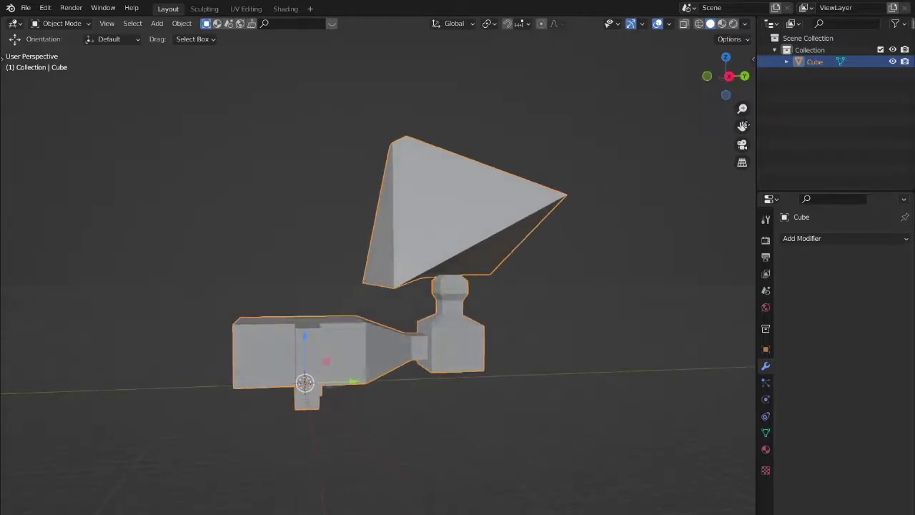
pyautogui.scroll(-3, 566, 270)
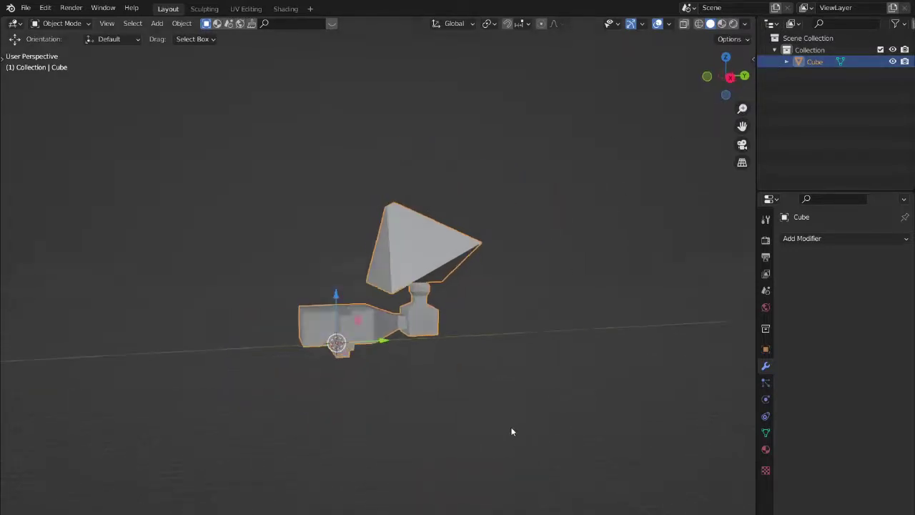
pyautogui.click(465, 389)
pyautogui.hotkey('shift', 'a')
# Add a new cube, move it along the X axis, and scale it up
pyautogui.moveTo(350, 335)
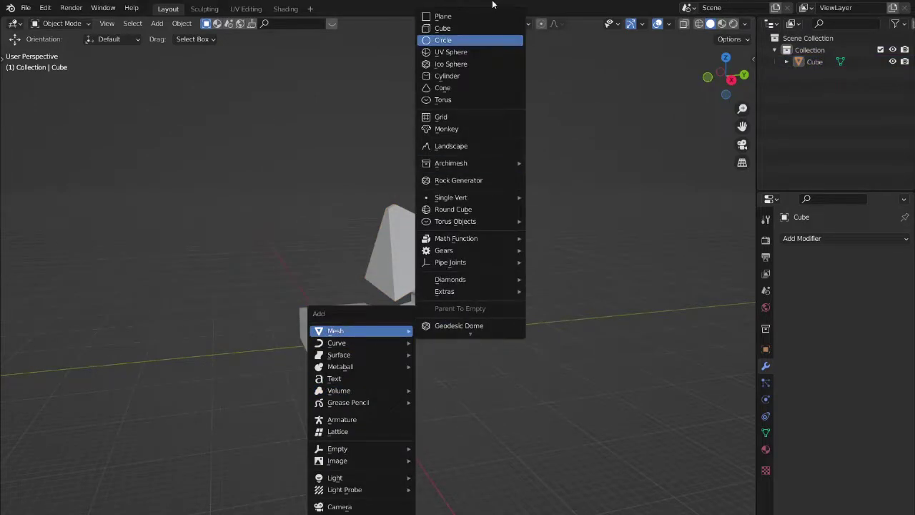
pyautogui.click(447, 30)
pyautogui.moveTo(384, 322); pyautogui.dragTo(458, 358, button='middle')
pyautogui.press('g')
pyautogui.press('x')
pyautogui.click(524, 348)
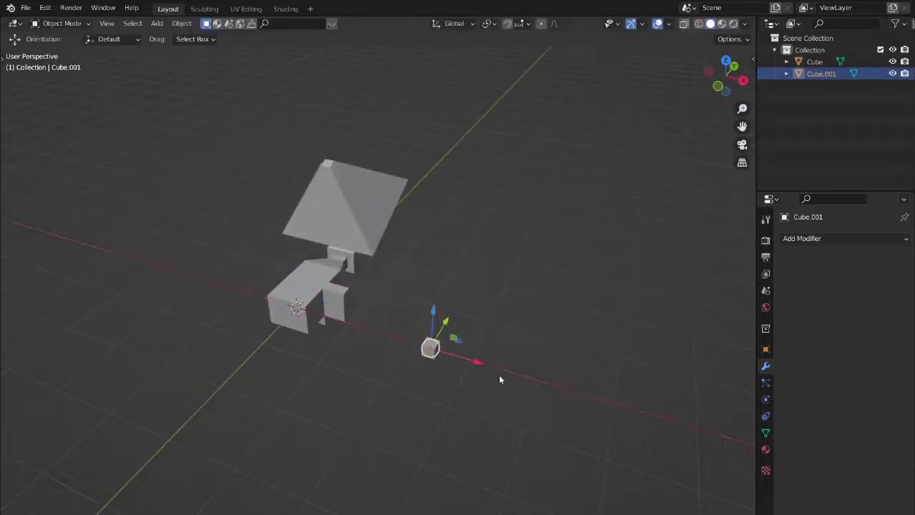
pyautogui.moveTo(510, 348); pyautogui.dragTo(459, 341, button='middle')
pyautogui.press('s')
pyautogui.click(682, 256)
# Toggle Cube.001 in and out of Edit Mode while orbiting the scene
pyautogui.press('Tab')
pyautogui.click(382, 322)
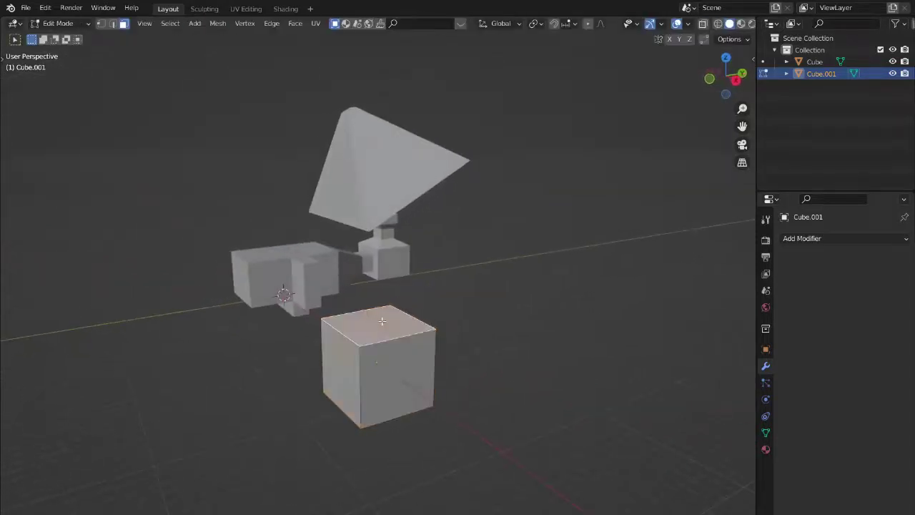
pyautogui.press('Tab')
pyautogui.moveTo(414, 298); pyautogui.dragTo(390, 334, button='middle')
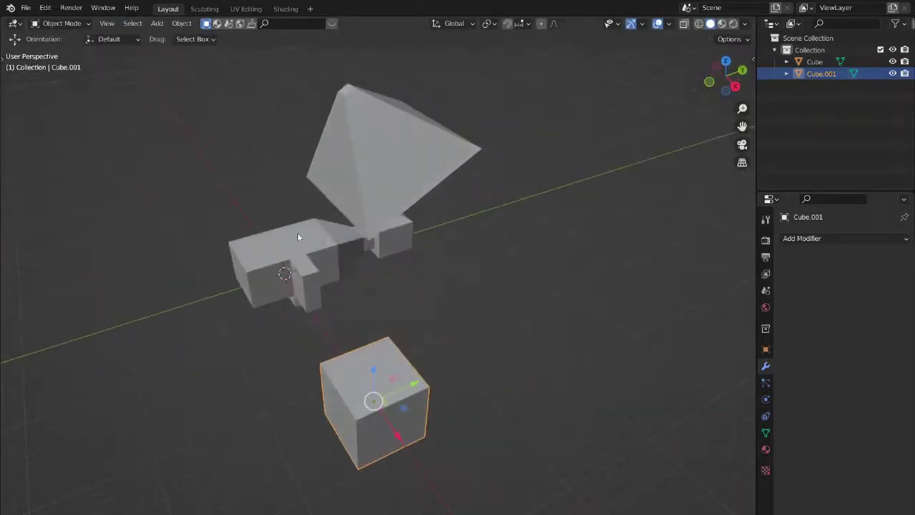
pyautogui.press('Tab')
pyautogui.moveTo(425, 382); pyautogui.dragTo(515, 411, button='middle')
pyautogui.press('Tab')
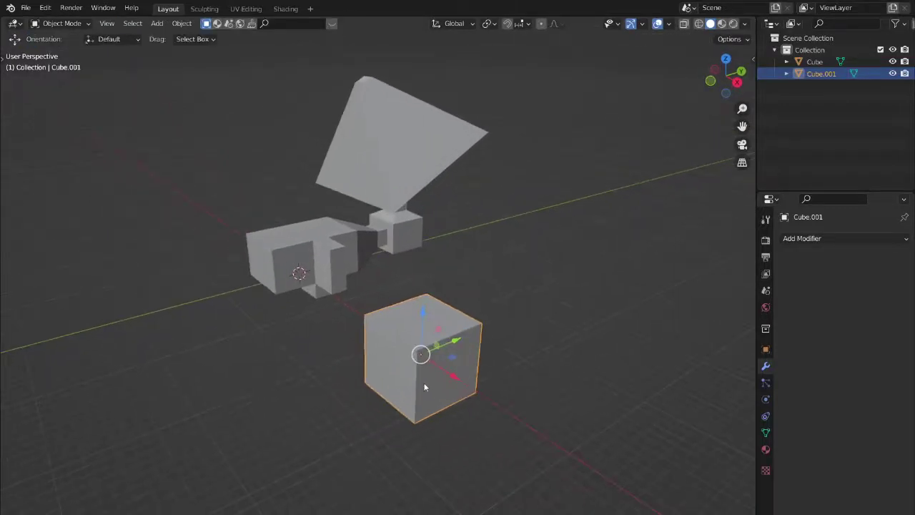
pyautogui.moveTo(423, 422); pyautogui.dragTo(468, 397, button='middle')
# Check the lamp's shade faces, then put Cube.001 into Edit Mode
pyautogui.click(316, 223)
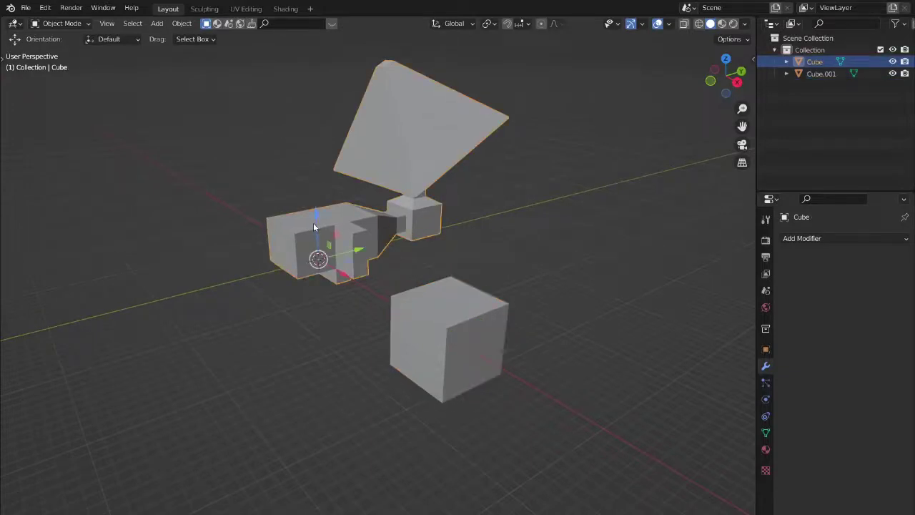
pyautogui.press('Tab')
pyautogui.click(412, 161)
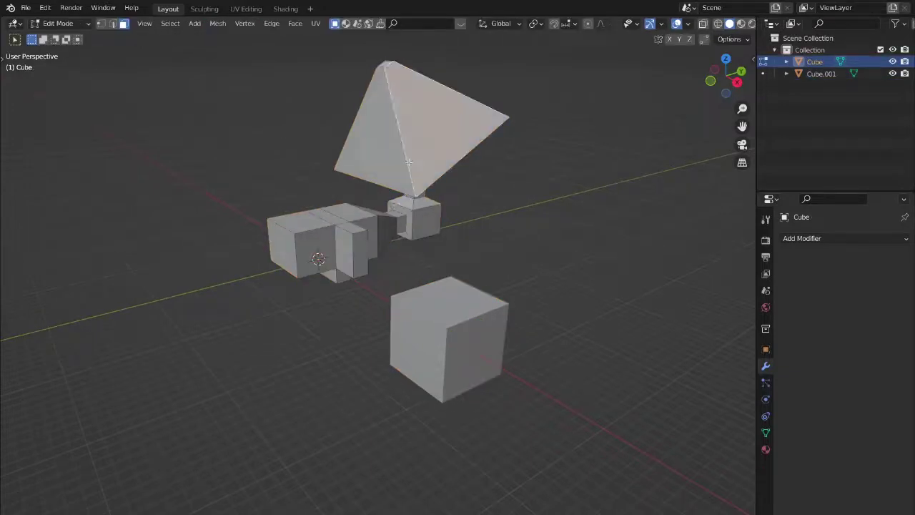
pyautogui.press('Tab')
pyautogui.click(430, 314)
pyautogui.keyDown('shift'); pyautogui.moveTo(476, 290); pyautogui.dragTo(486, 274, button='middle'); pyautogui.keyUp('shift')
pyautogui.press('Tab')
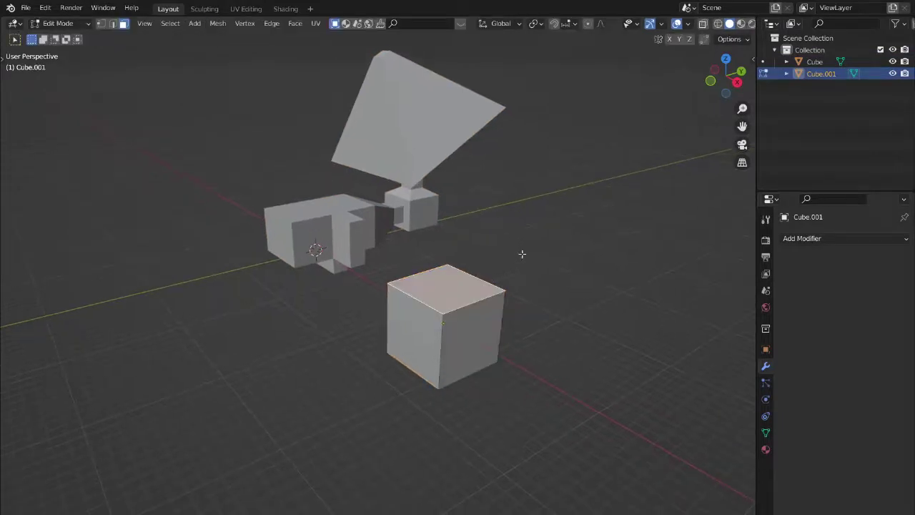
# Select Cube.001's top face, extrude it, and shrink it into a tapered roof
pyautogui.click(439, 327)
pyautogui.click(454, 330)
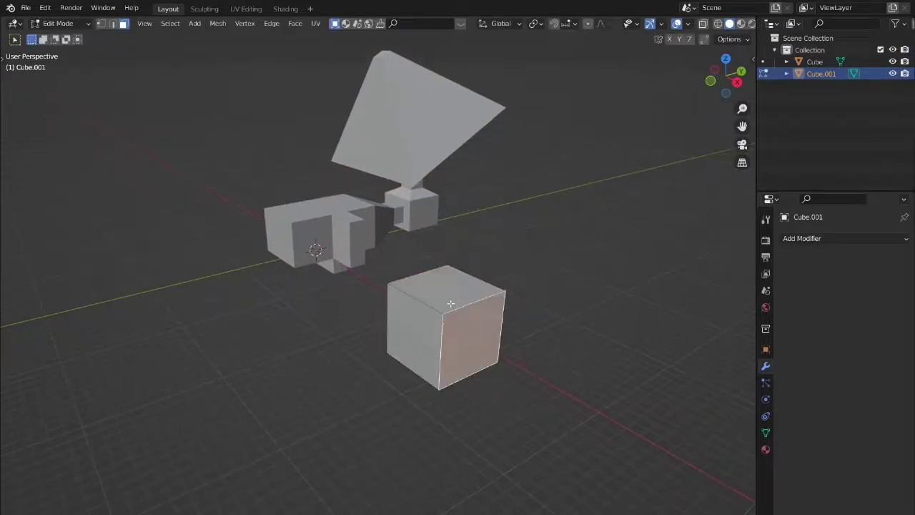
pyautogui.click(450, 304)
pyautogui.press('e')
pyautogui.click(565, 236)
pyautogui.press('s')
pyautogui.click(502, 241)
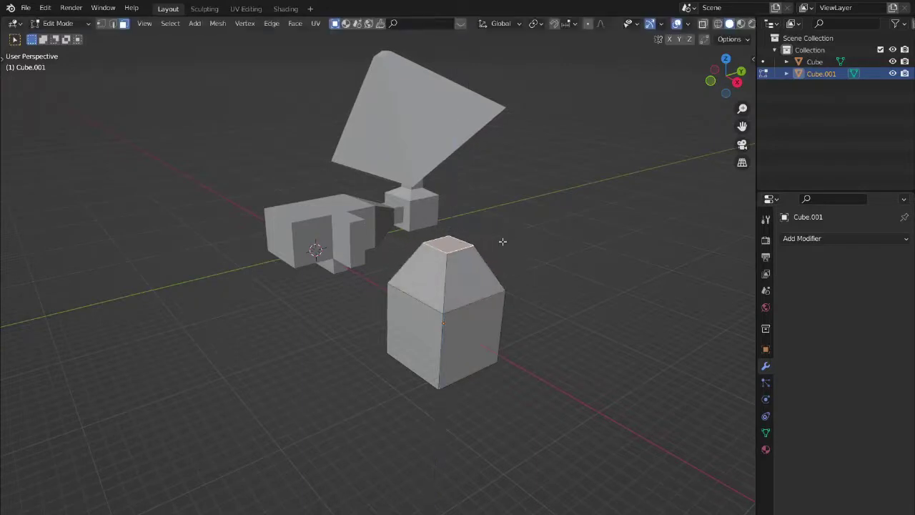
# Extrude a narrow column, widen its top into a plate, and extrude a lid downward
pyautogui.press('e')
pyautogui.click(511, 204)
pyautogui.press('s')
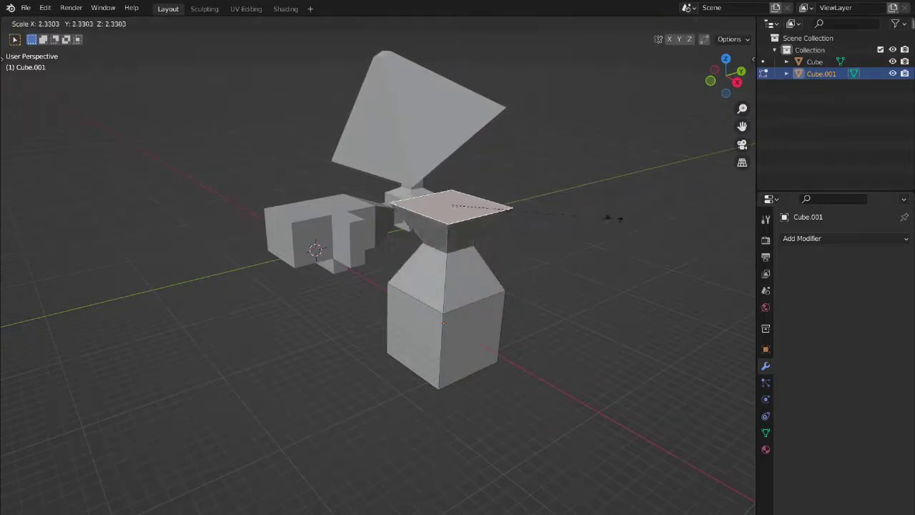
pyautogui.click(654, 221)
pyautogui.press('s')
pyautogui.click(604, 248)
pyautogui.press('e')
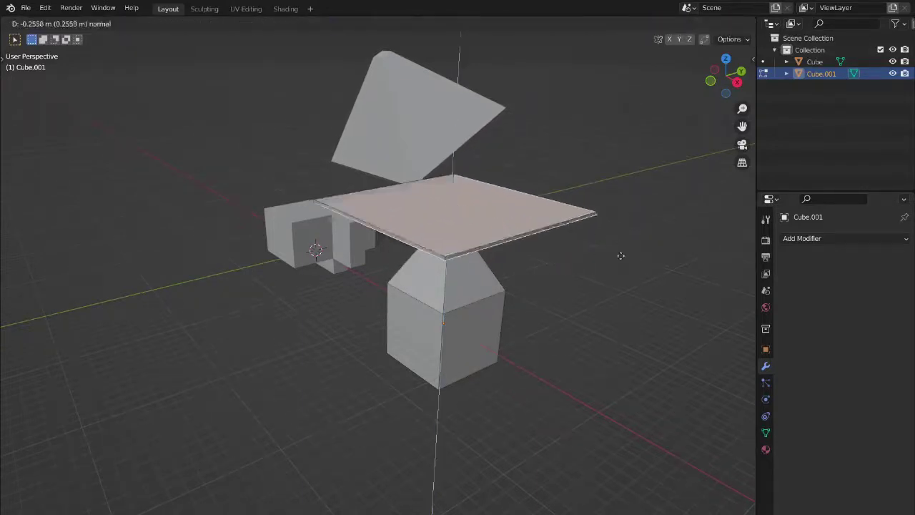
pyautogui.click(580, 283)
# Return Cube.001 to Object Mode and select the lamp model Cube
pyautogui.moveTo(581, 284); pyautogui.dragTo(472, 301, button='middle')
pyautogui.press('Tab')
pyautogui.press('g')
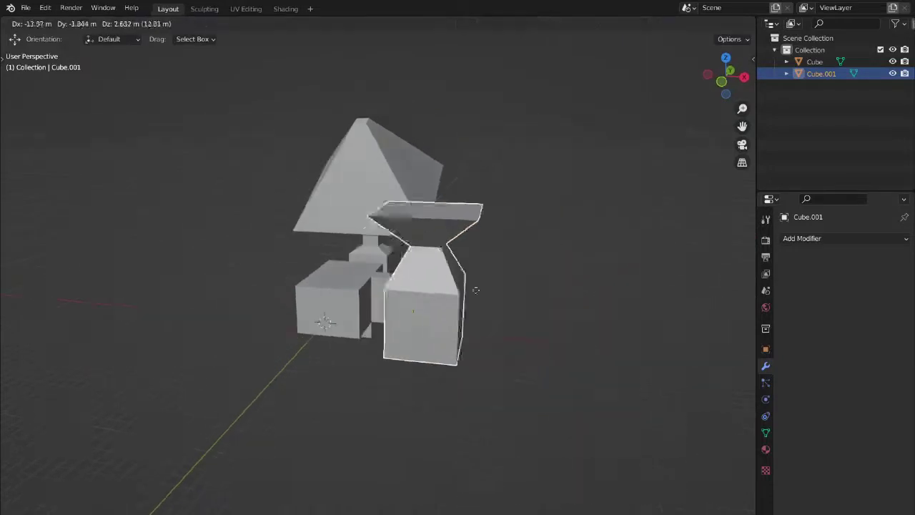
pyautogui.press('Escape')
pyautogui.click(362, 312)
# Extrude Cube.001's top face up into a tall box in Edit Mode
pyautogui.press('Escape')
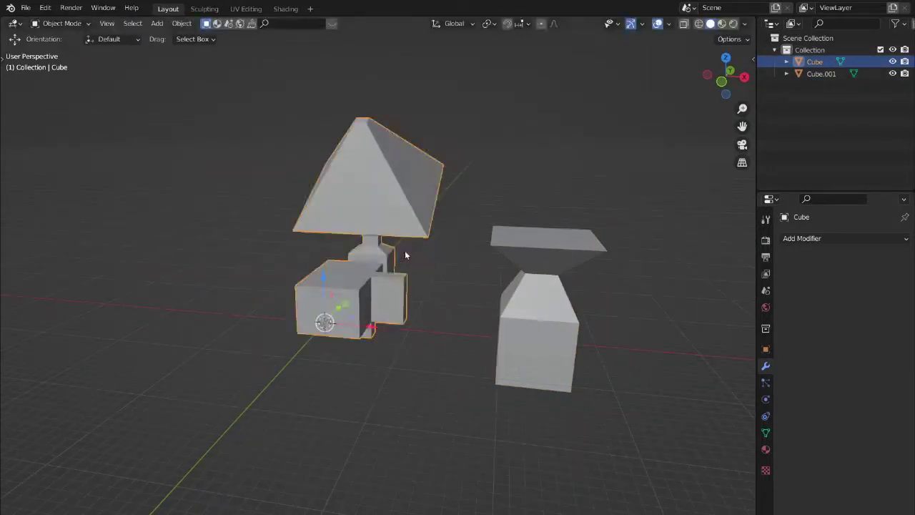
pyautogui.moveTo(394, 297); pyautogui.dragTo(443, 307, button='middle')
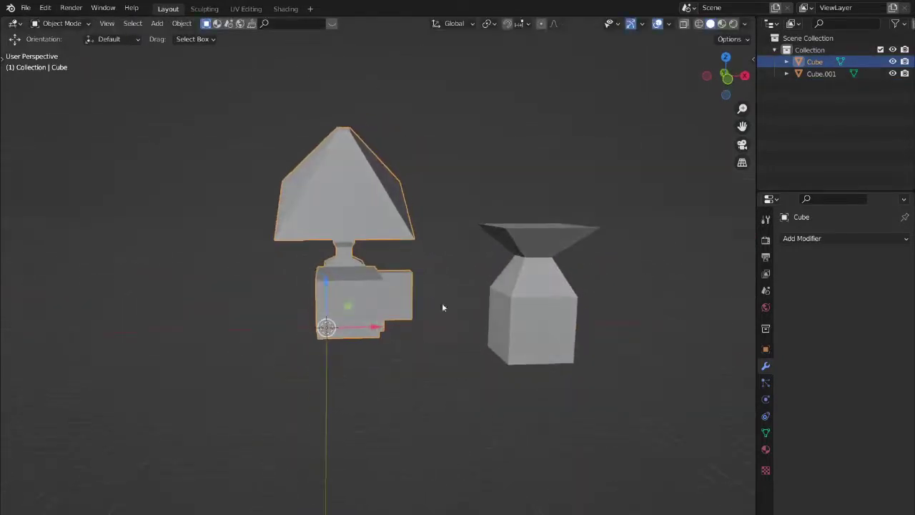
pyautogui.moveTo(520, 310); pyautogui.dragTo(477, 341, button='middle')
pyautogui.click(547, 294)
pyautogui.press('Tab')
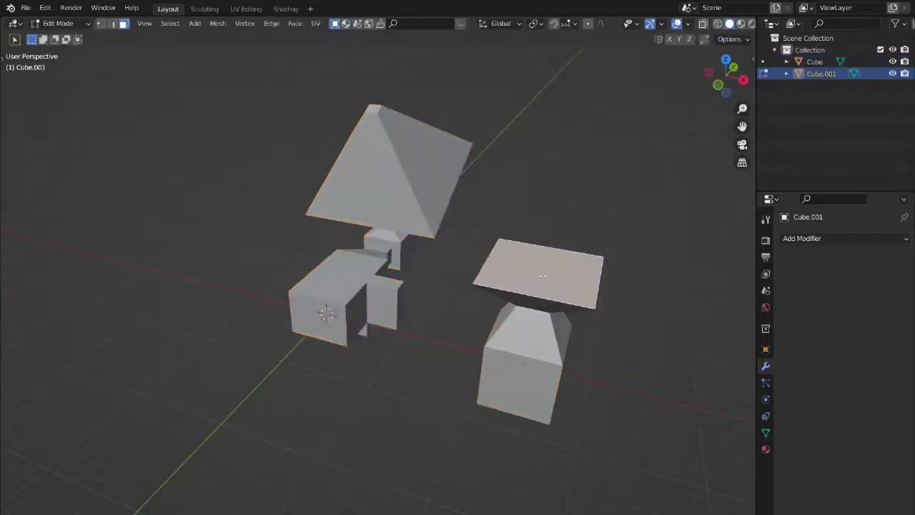
pyautogui.press('e')
pyautogui.click(579, 156)
# Select the tall box's top face and rotate it upright about the X axis
pyautogui.moveTo(579, 156); pyautogui.dragTo(586, 265, button='middle')
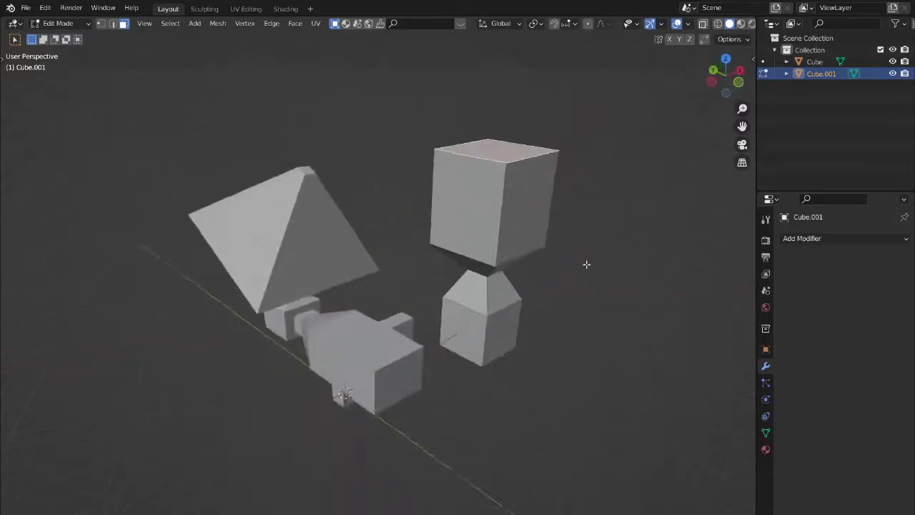
pyautogui.scroll(2, 515, 196)
pyautogui.moveTo(509, 205); pyautogui.dragTo(413, 193, button='middle')
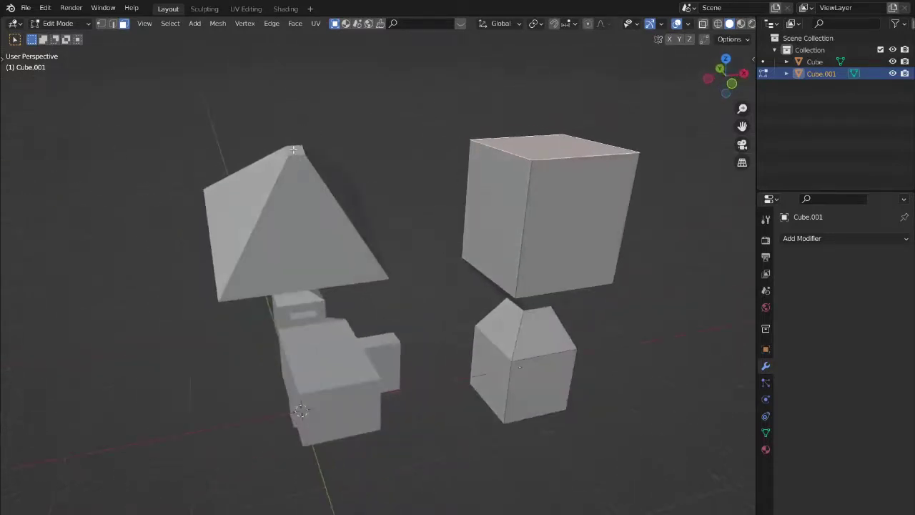
pyautogui.click(305, 148)
pyautogui.moveTo(291, 149); pyautogui.dragTo(391, 213, button='middle')
pyautogui.click(563, 163)
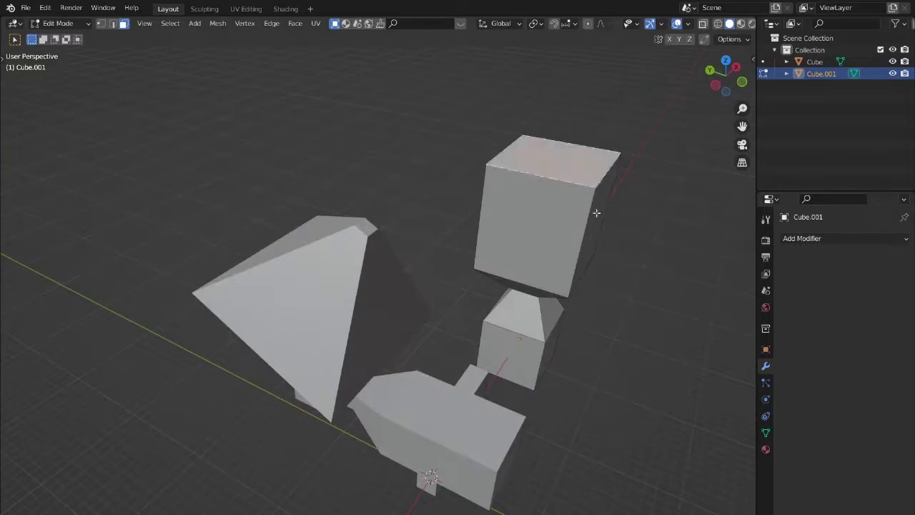
pyautogui.press('r')
pyautogui.press('x')
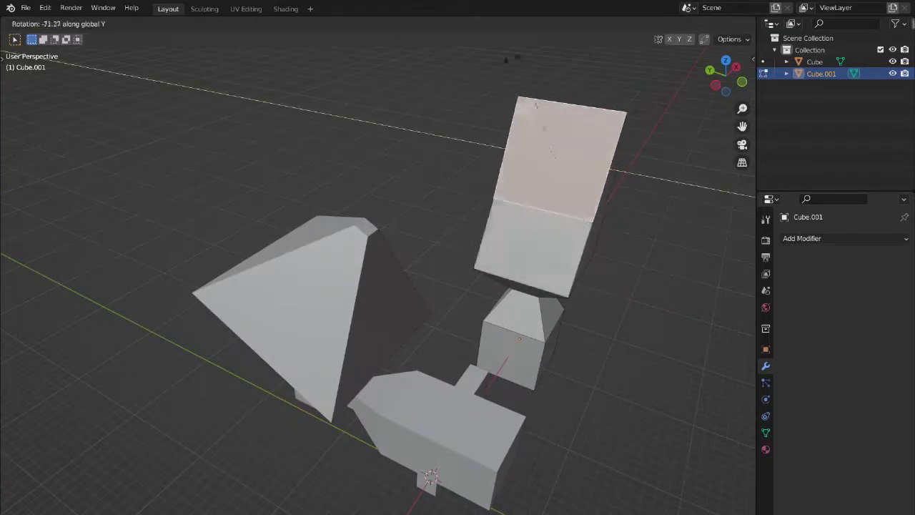
pyautogui.click(523, 90)
# Extrude the upright face into a long box and extrude it vertically along Z
pyautogui.moveTo(523, 90); pyautogui.dragTo(384, 164, button='middle')
pyautogui.press('e')
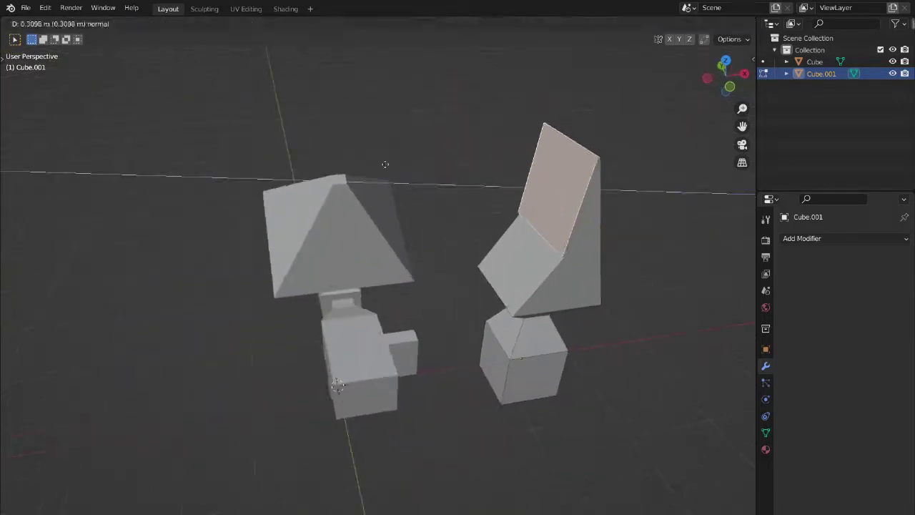
pyautogui.click(193, 208)
pyautogui.moveTo(196, 210); pyautogui.dragTo(357, 251, button='middle')
pyautogui.press('e')
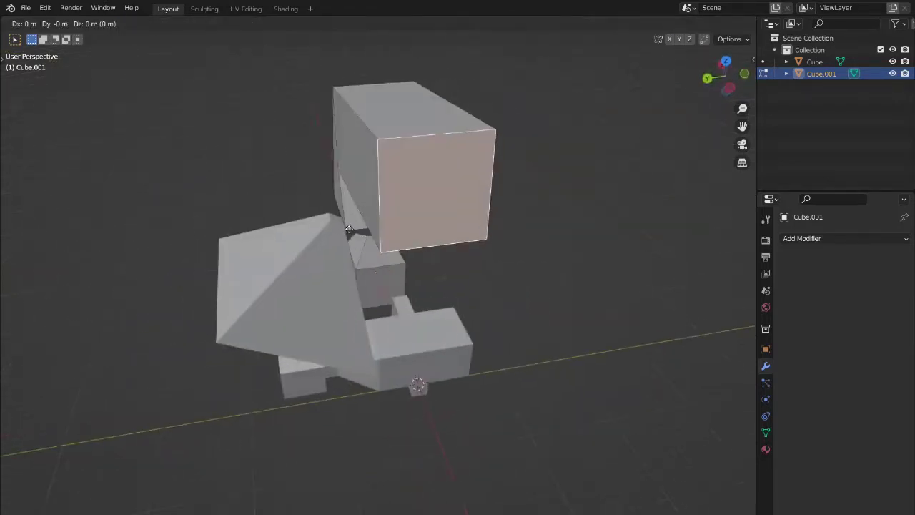
pyautogui.press('z')
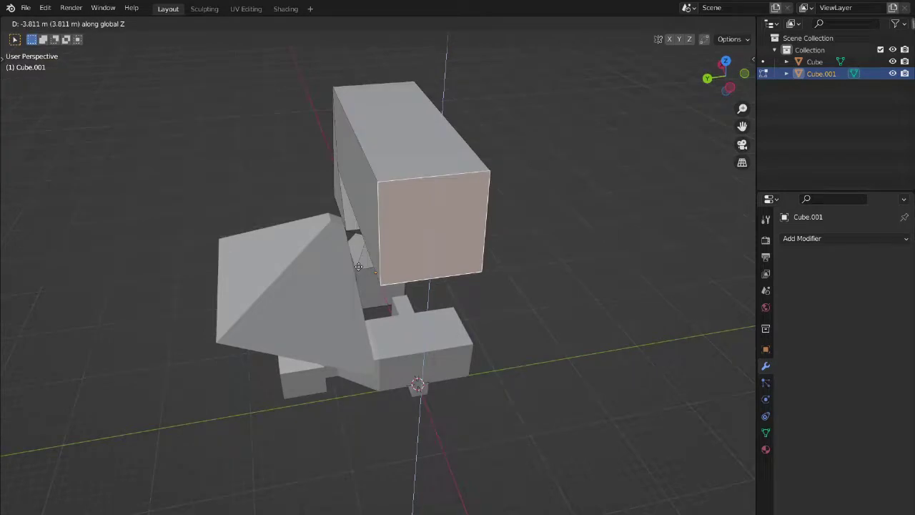
pyautogui.click(357, 262)
pyautogui.moveTo(357, 262); pyautogui.dragTo(511, 248, button='middle')
pyautogui.press('g')
pyautogui.click(511, 247)
# Move the selected face along X, then shift it up 1.395 m along Z
pyautogui.moveTo(502, 208); pyautogui.dragTo(510, 231, button='middle')
pyautogui.press('g')
pyautogui.press('x')
pyautogui.press('Escape')
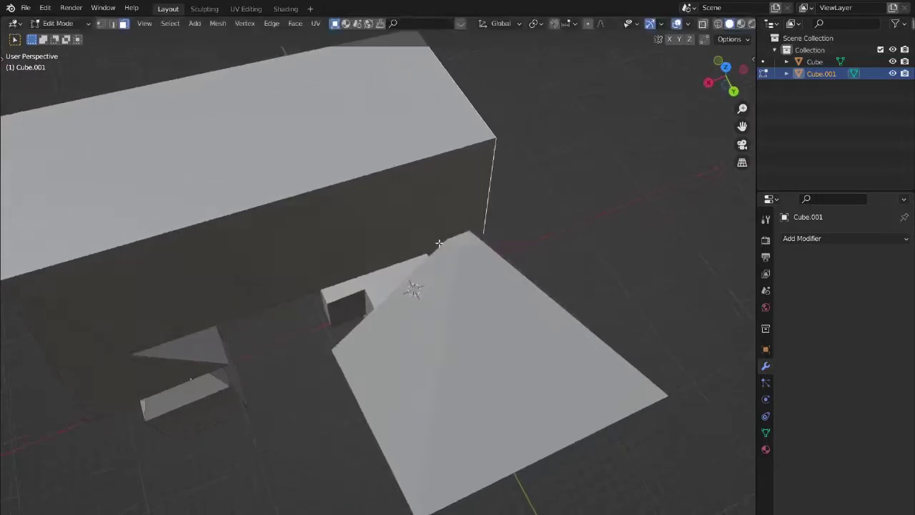
pyautogui.press('g')
pyautogui.press('x')
pyautogui.click(286, 267)
pyautogui.moveTo(286, 267)
pyautogui.mouseDown(button='middle')
pyautogui.moveTo(314, 260)
pyautogui.moveTo(326, 307)
pyautogui.moveTo(329, 292)
pyautogui.mouseUp(button='middle')
pyautogui.press('g')
pyautogui.press('z')
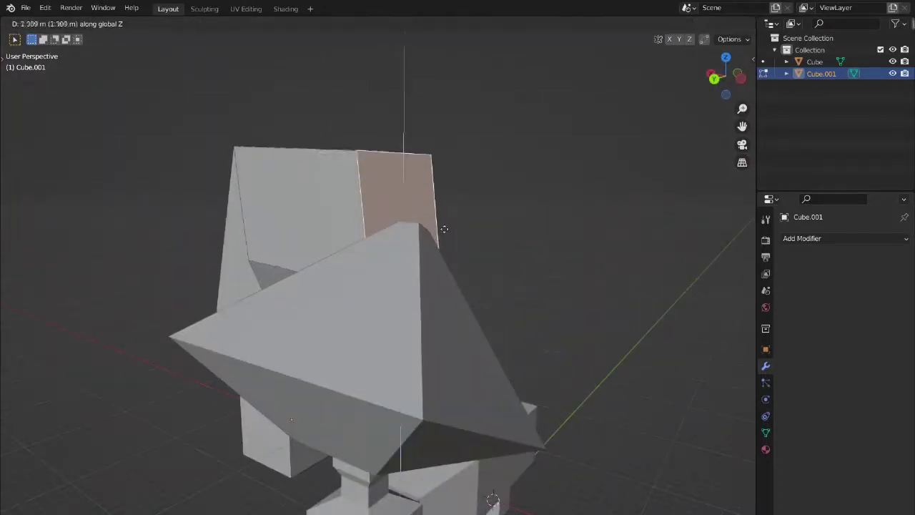
pyautogui.click(444, 223)
# Extrude the face outward 14.46 m and return to Object Mode
pyautogui.moveTo(444, 223); pyautogui.dragTo(403, 280, button='middle')
pyautogui.press('e')
pyautogui.click(567, 382)
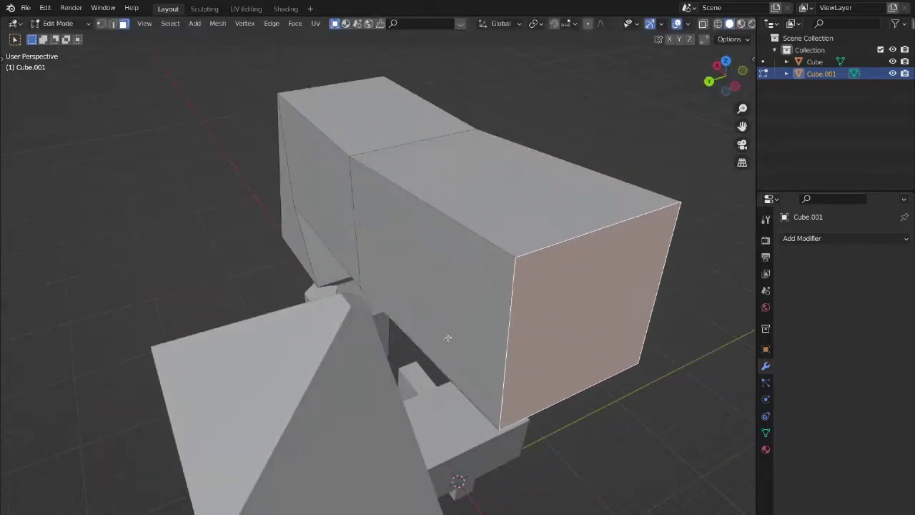
pyautogui.moveTo(447, 338); pyautogui.dragTo(494, 393, button='middle')
pyautogui.press('Tab')
pyautogui.scroll(-5, 388, 327)
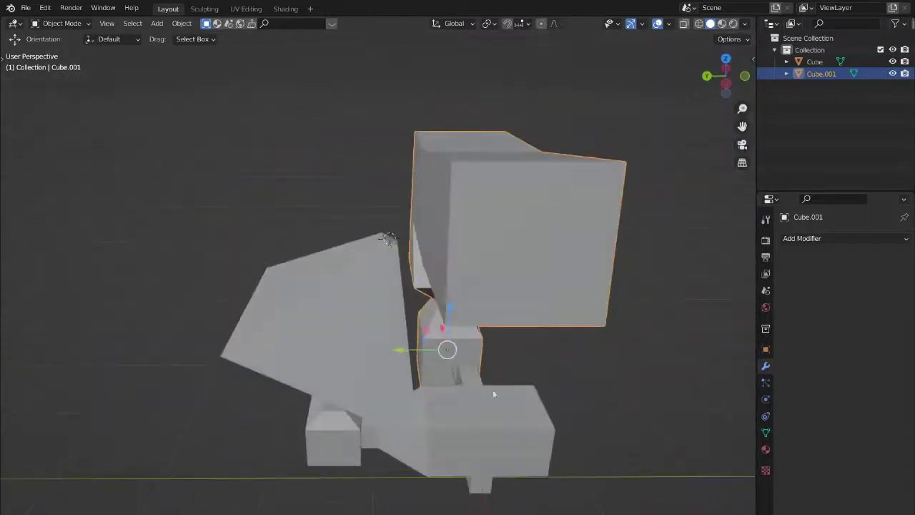
# Add a first cube near Cube.001, then delete that attempt
pyautogui.moveTo(469, 310); pyautogui.dragTo(474, 332, button='middle')
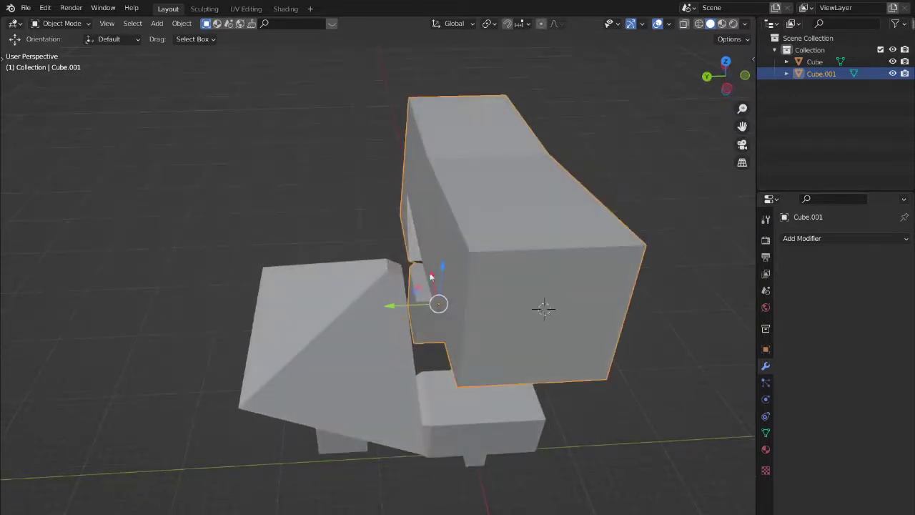
pyautogui.hotkey('shift', 'a')
pyautogui.moveTo(471, 287)
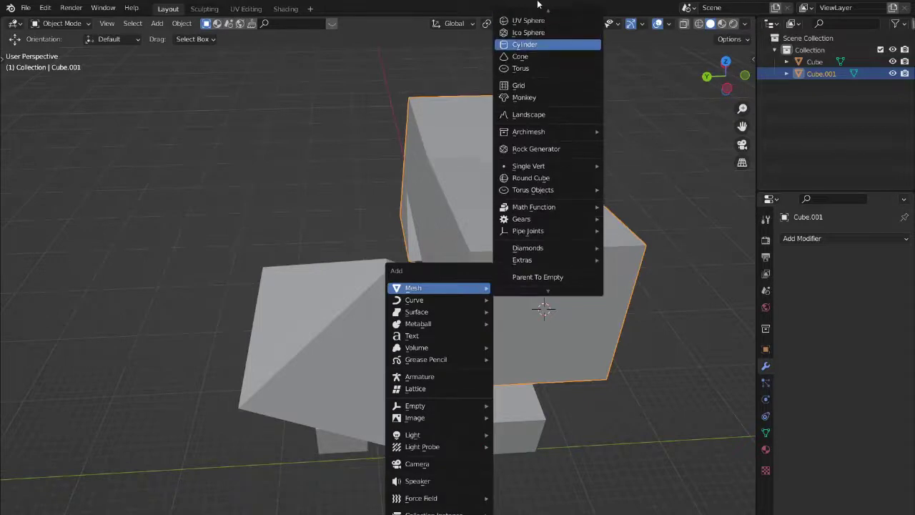
pyautogui.click(533, 28)
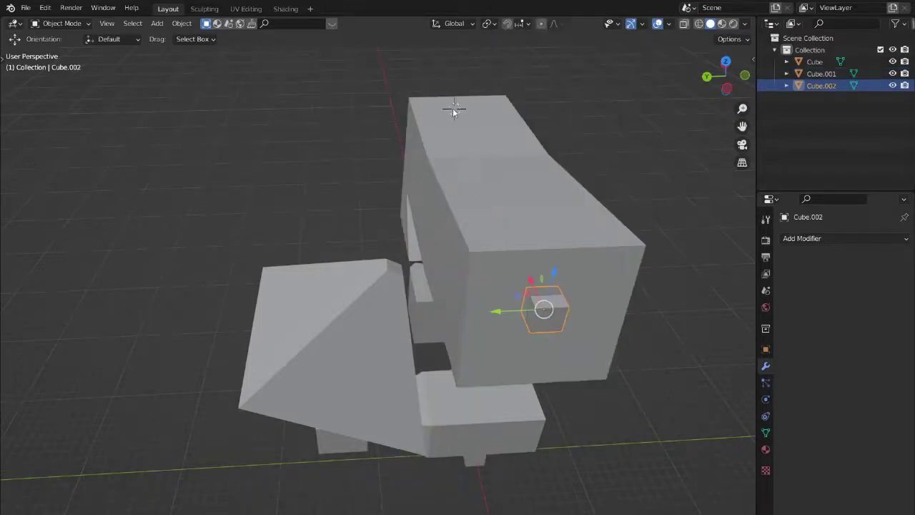
pyautogui.press('x')
pyautogui.click(539, 310)
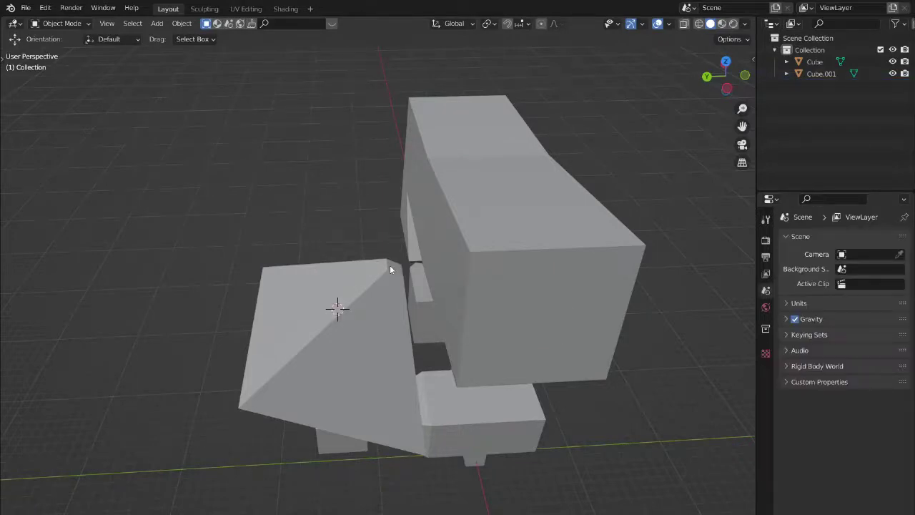
# Add a new cube, Cube.002, at the 3D cursor by the pyramid's tip
pyautogui.hotkey('shift', 'a')
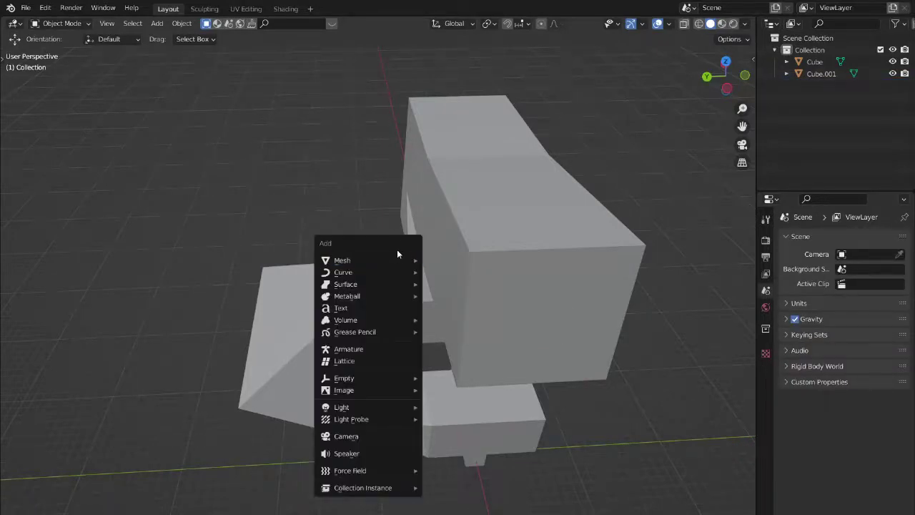
pyautogui.moveTo(398, 266)
pyautogui.click(455, 272)
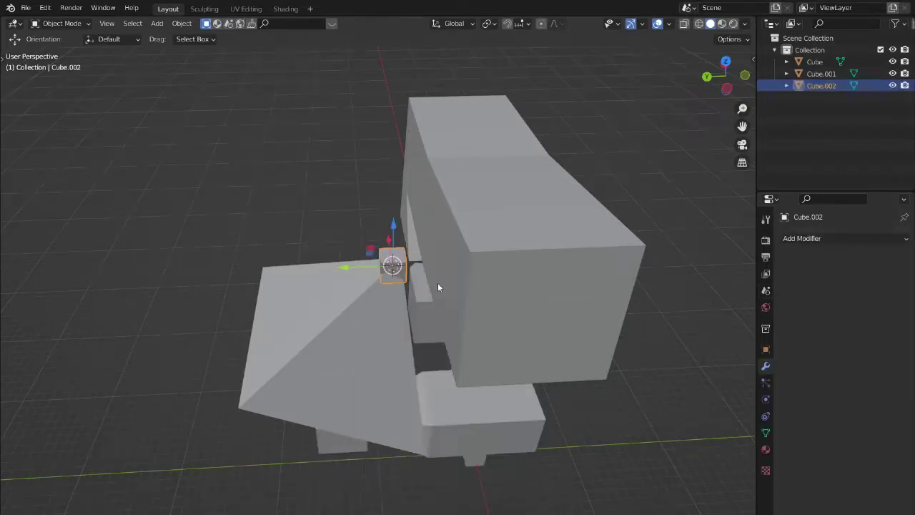
pyautogui.scroll(6, 440, 280)
pyautogui.scroll(3, 441, 279)
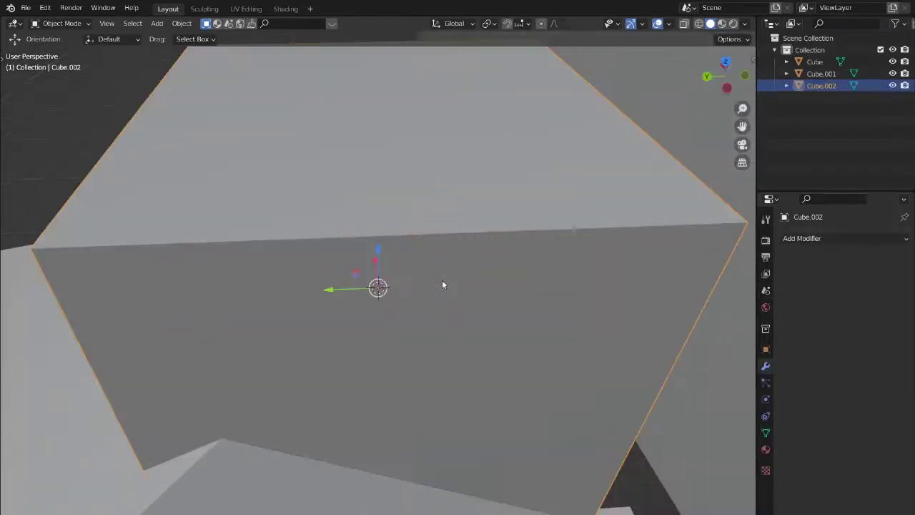
pyautogui.scroll(-6, 442, 279)
pyautogui.moveTo(434, 286); pyautogui.dragTo(435, 275, button='middle')
# Tilt Cube.002 about the X axis, abandoning the trial move and Z rotation
pyautogui.press('g')
pyautogui.press('x')
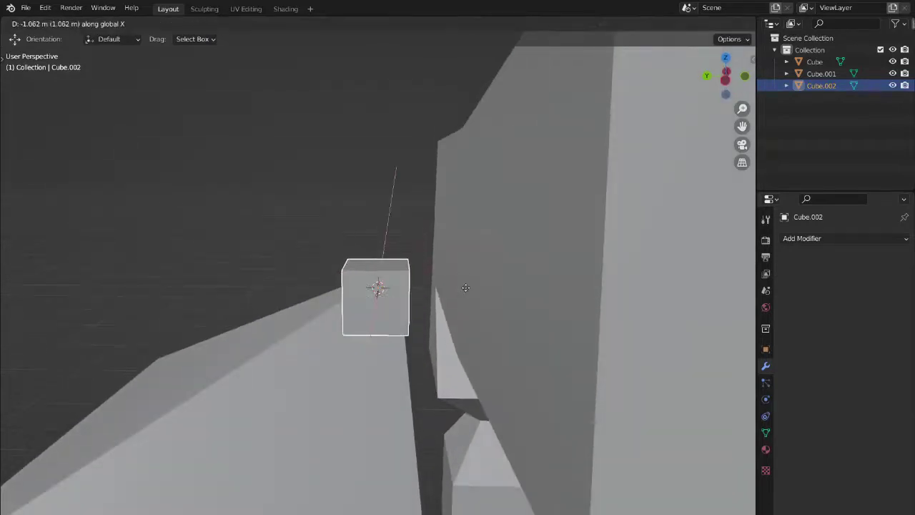
pyautogui.press('y')
pyautogui.press('z')
pyautogui.press('Escape')
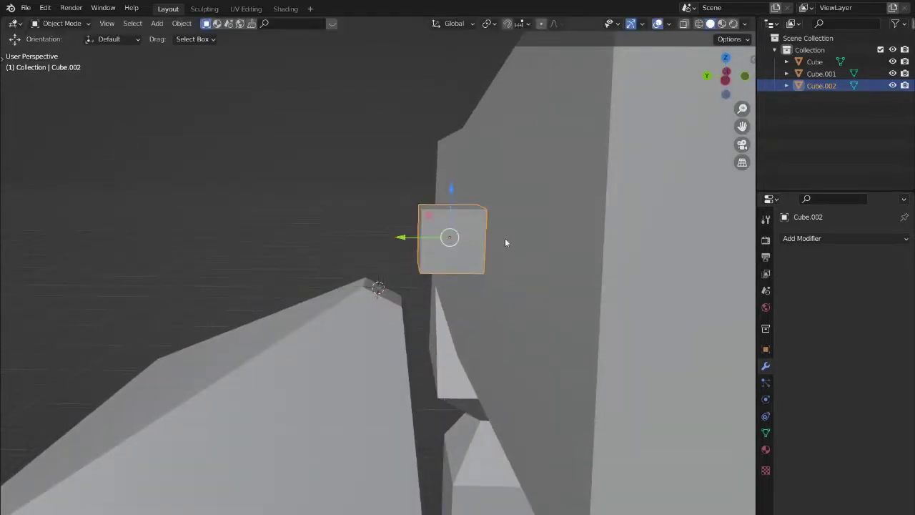
pyautogui.press('r')
pyautogui.press('z')
pyautogui.press('Escape')
pyautogui.press('r')
pyautogui.press('x')
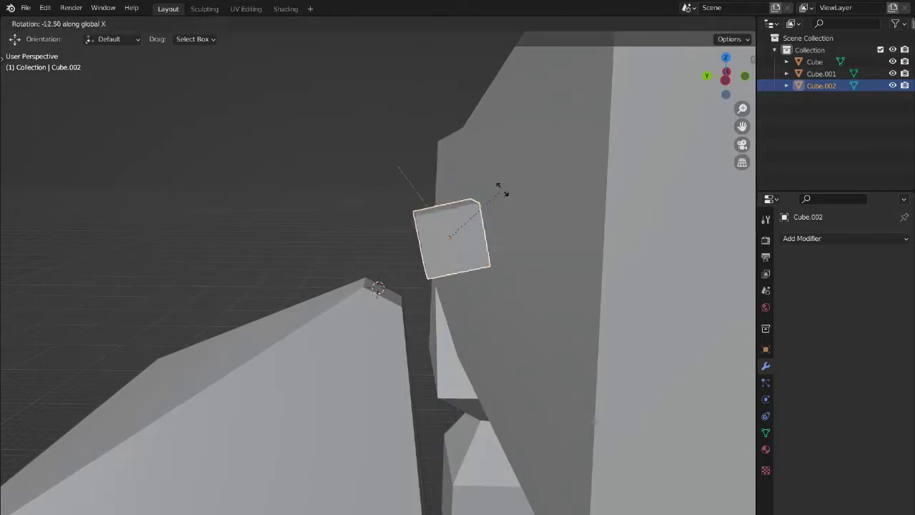
pyautogui.click(482, 177)
# Stretch Cube.002 along its local Y axis into a long bar
pyautogui.press('s')
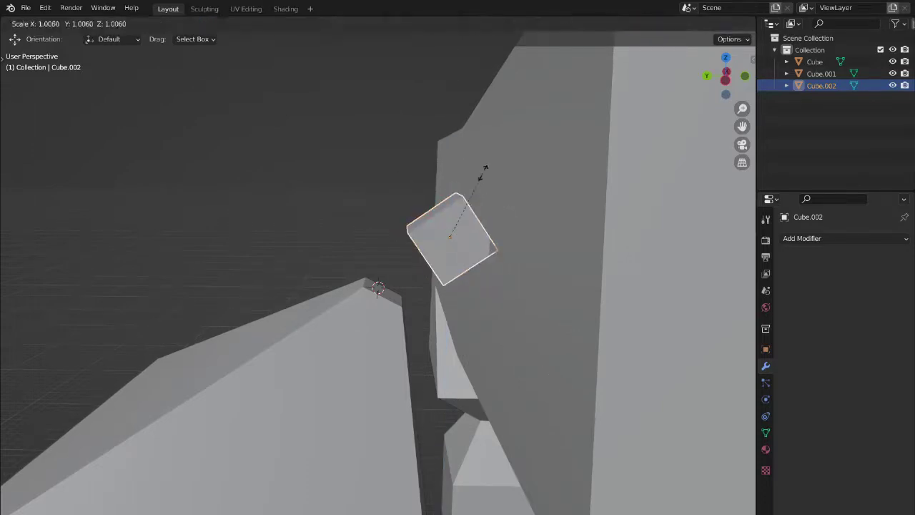
pyautogui.press('y')
pyautogui.press('y')
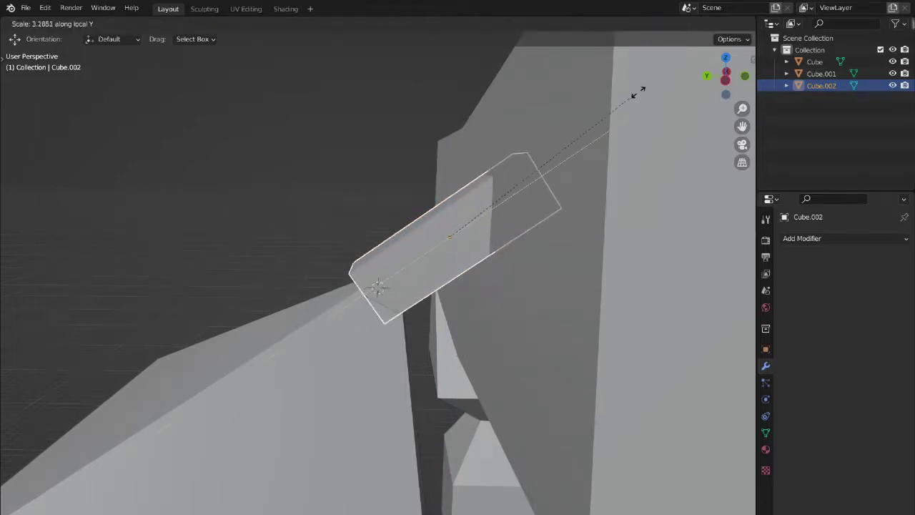
pyautogui.press('Escape')
pyautogui.moveTo(464, 228); pyautogui.dragTo(544, 287, button='middle')
pyautogui.scroll(2, 433, 261)
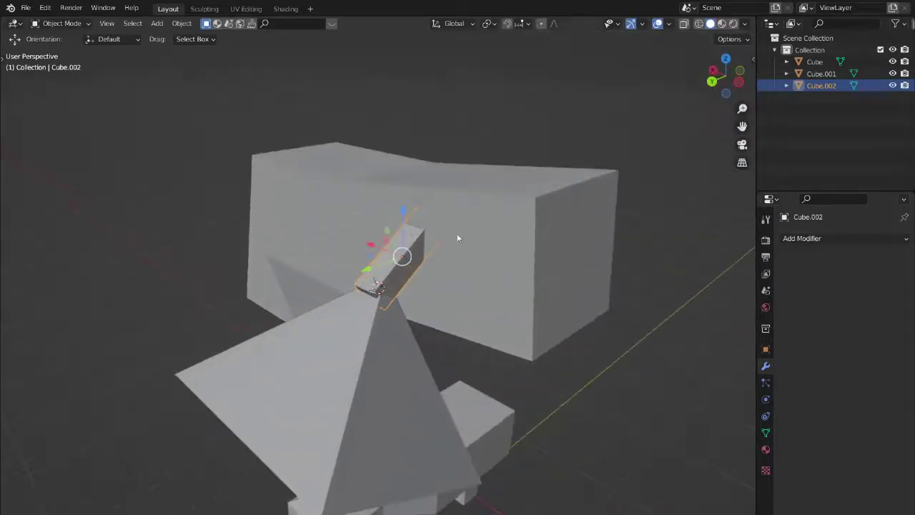
pyautogui.moveTo(458, 238); pyautogui.dragTo(466, 190, button='middle')
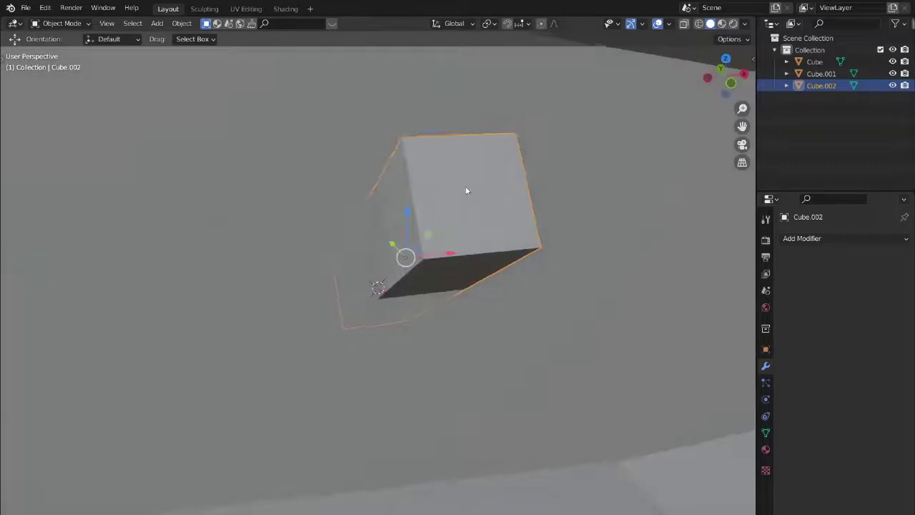
# In face-select Edit Mode, select Cube.002's front face and enlarge it
pyautogui.press('Tab')
pyautogui.press('3')
pyautogui.press('a')
pyautogui.click(467, 186)
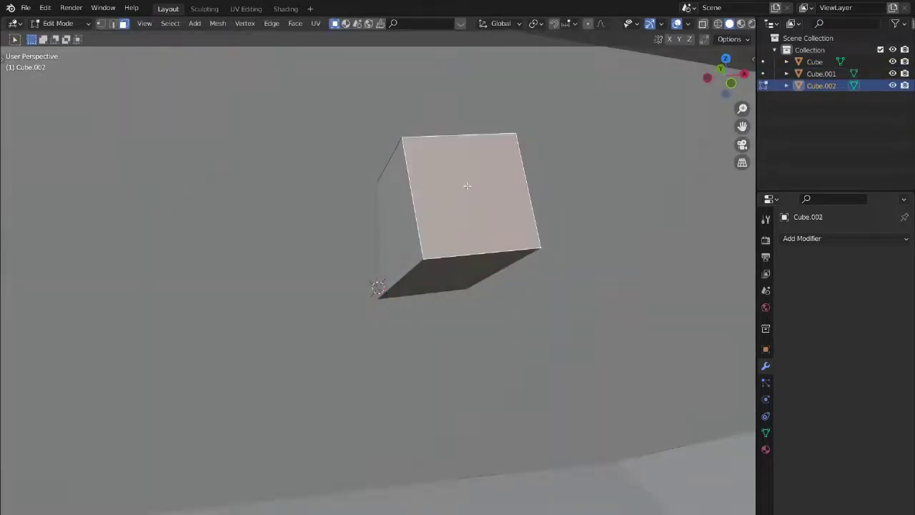
pyautogui.press('s')
pyautogui.click(37, 135)
pyautogui.moveTo(219, 210); pyautogui.dragTo(370, 270, button='middle')
# Lower the face 2.265 m along Z, shift it along X, and edge-slide it
pyautogui.press('g')
pyautogui.press('z')
pyautogui.click(429, 244)
pyautogui.press('g')
pyautogui.press('x')
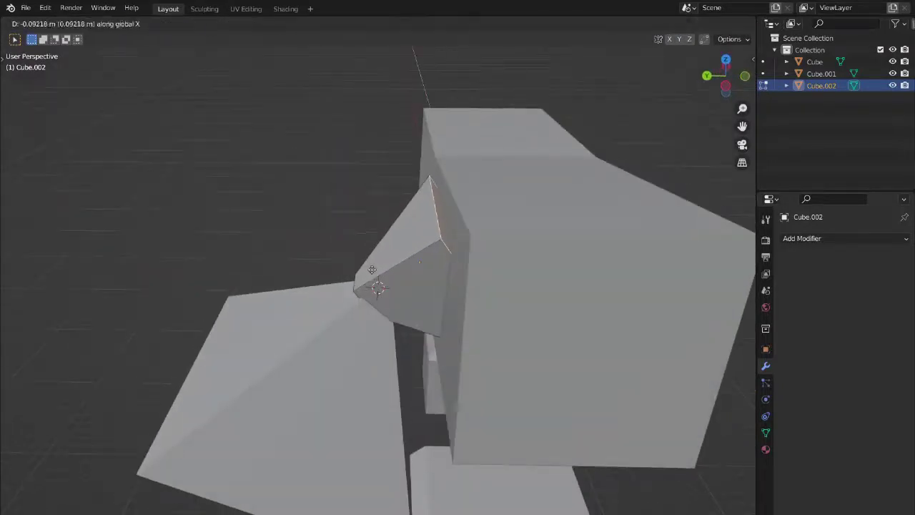
pyautogui.click(388, 270)
pyautogui.press('g')
pyautogui.press('g')
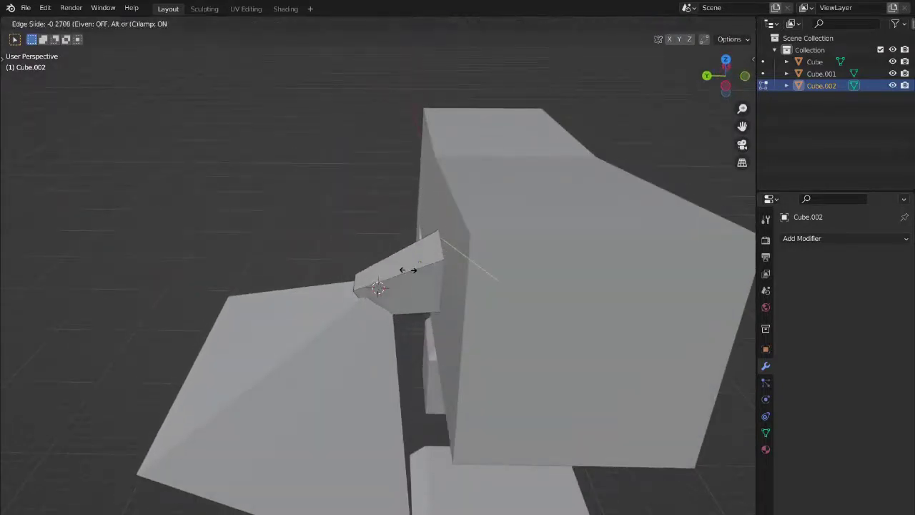
pyautogui.click(401, 272)
# Shift the face along Y twice, ending at -1.551 m, and return to Object Mode
pyautogui.press('g')
pyautogui.press('y')
pyautogui.click(439, 269)
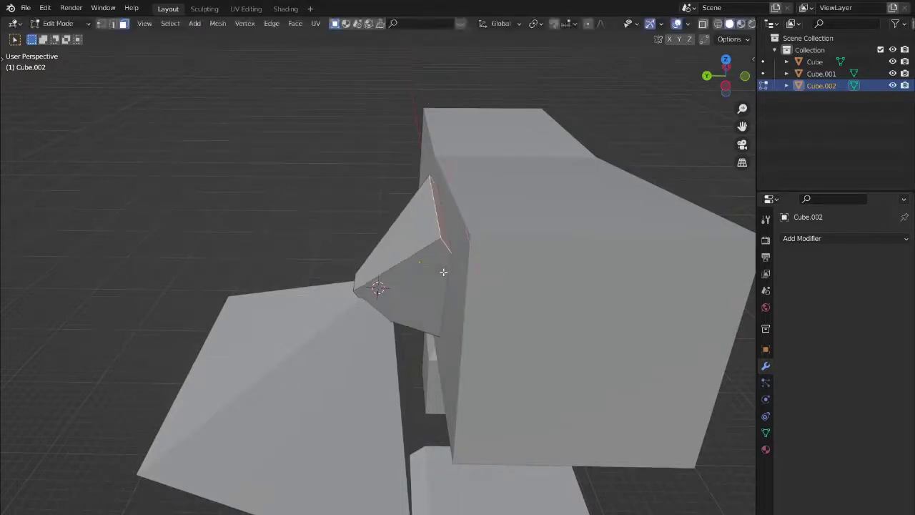
pyautogui.press('g')
pyautogui.press('y')
pyautogui.click(471, 268)
pyautogui.moveTo(472, 287); pyautogui.dragTo(464, 286, button='middle')
pyautogui.press('Tab')
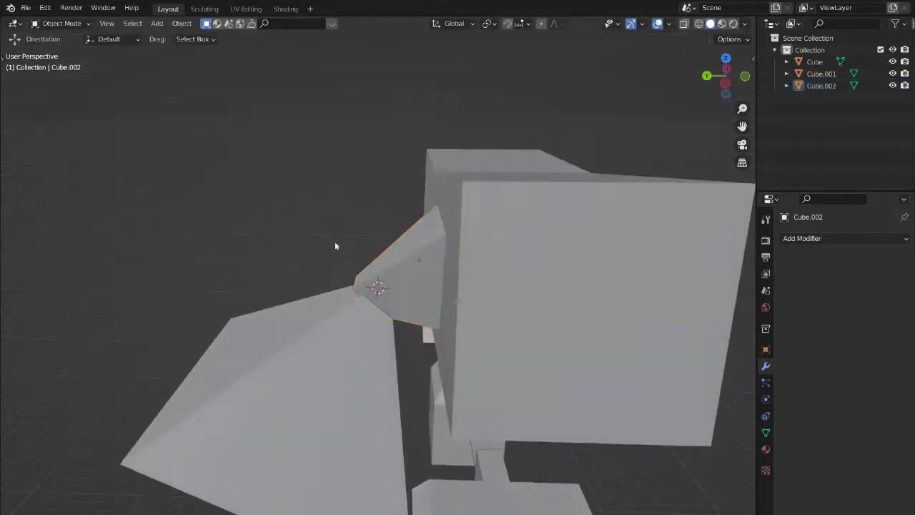
pyautogui.moveTo(335, 241); pyautogui.dragTo(389, 257, button='middle')
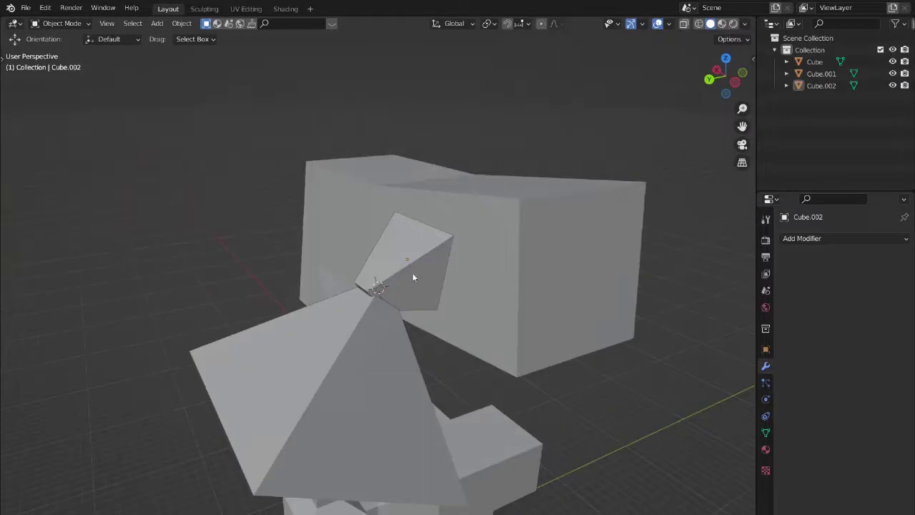
pyautogui.click(386, 332)
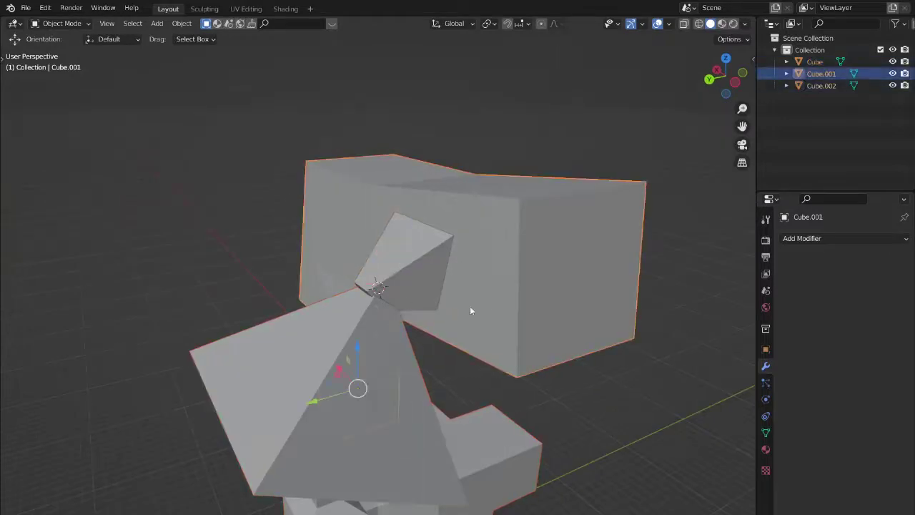
# Delete the tilted Cube.002, then try joining Cube.001 into Cube and undo it
pyautogui.click(383, 286)
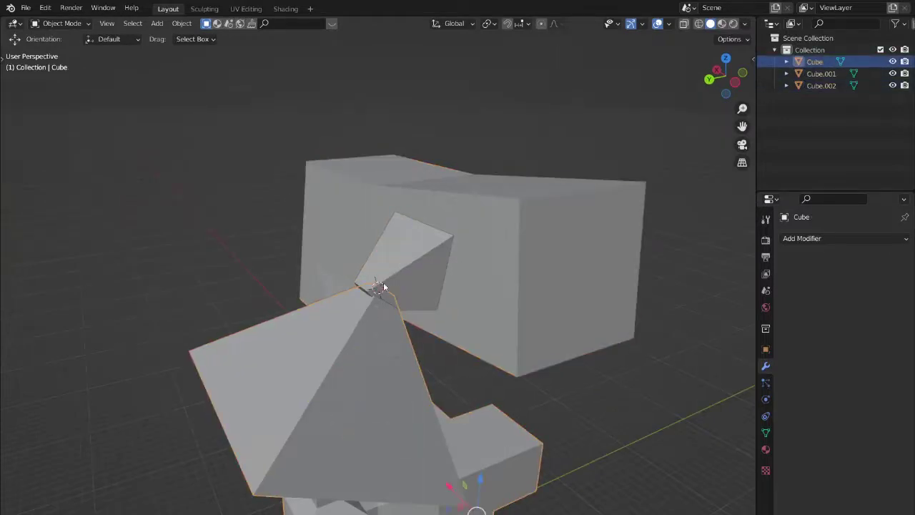
pyautogui.click(418, 270)
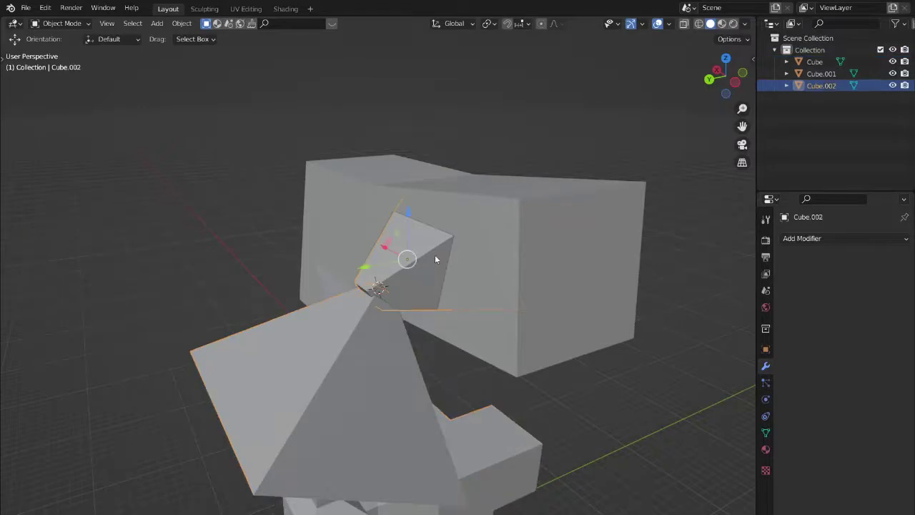
pyautogui.press('Delete')
pyautogui.click(461, 251)
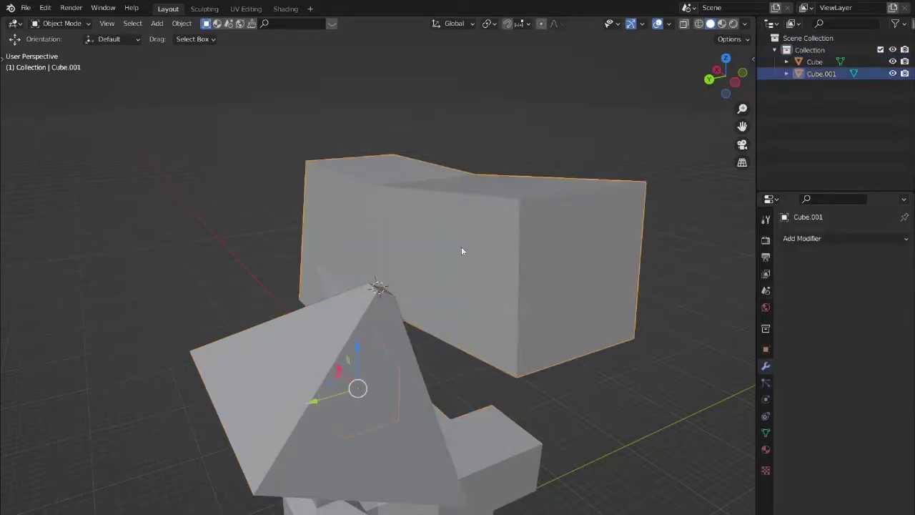
pyautogui.moveTo(461, 251); pyautogui.dragTo(363, 340, button='middle')
pyautogui.click(342, 322)
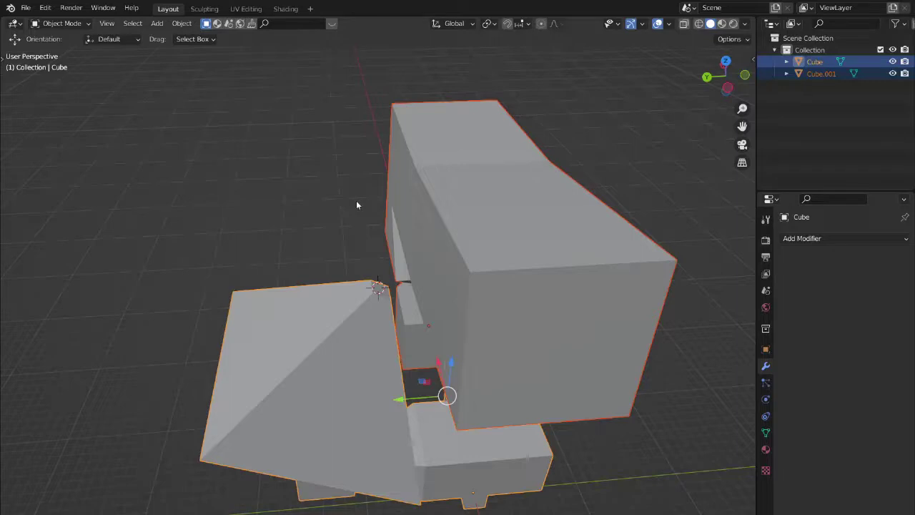
pyautogui.hotkey('ctrl', 'j')
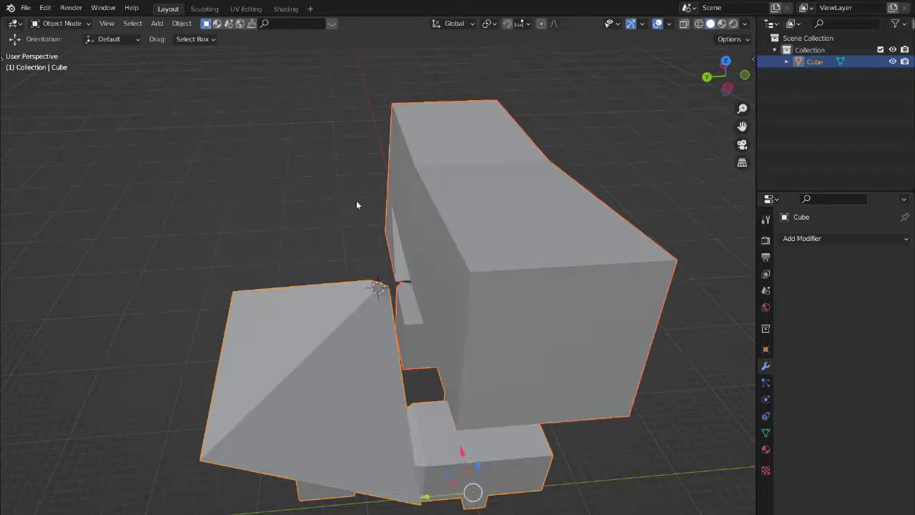
pyautogui.hotkey('ctrl', 'z')
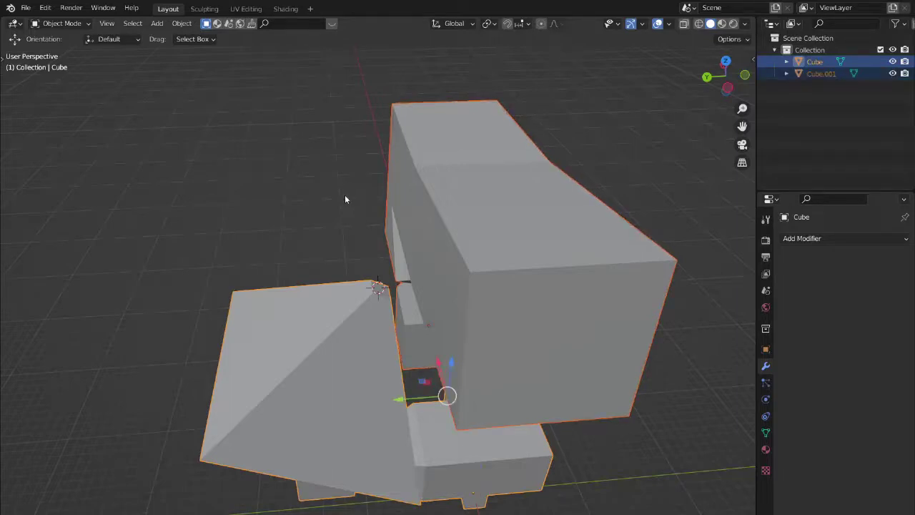
# Retry joining Cube.001 and Cube in different selection orders, undoing each attempt
pyautogui.hotkey('alt', 'a')
pyautogui.click(447, 218)
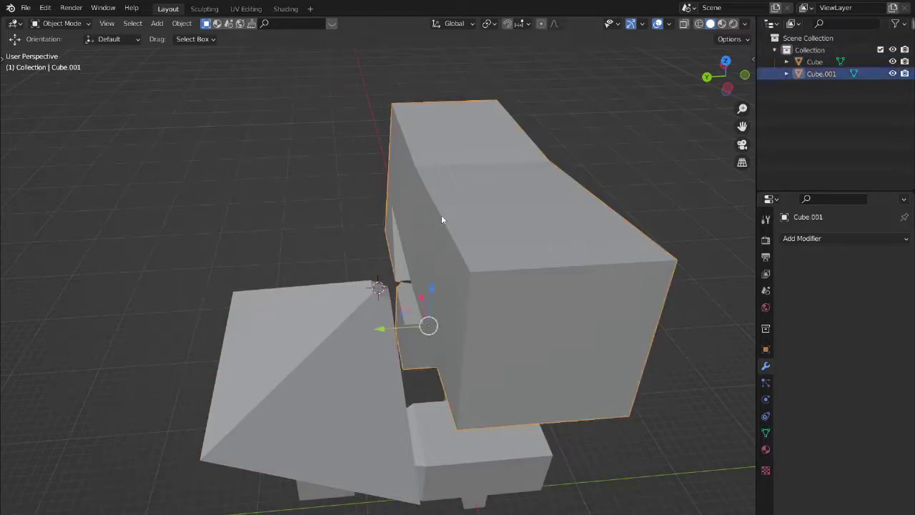
pyautogui.moveTo(441, 214); pyautogui.dragTo(429, 218, button='middle')
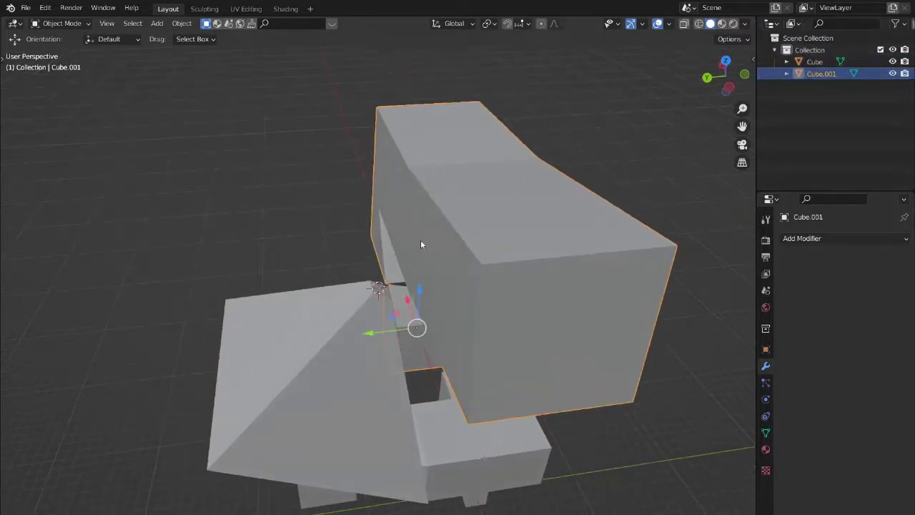
pyautogui.keyDown('shift'); pyautogui.click(318, 359); pyautogui.keyUp('shift')
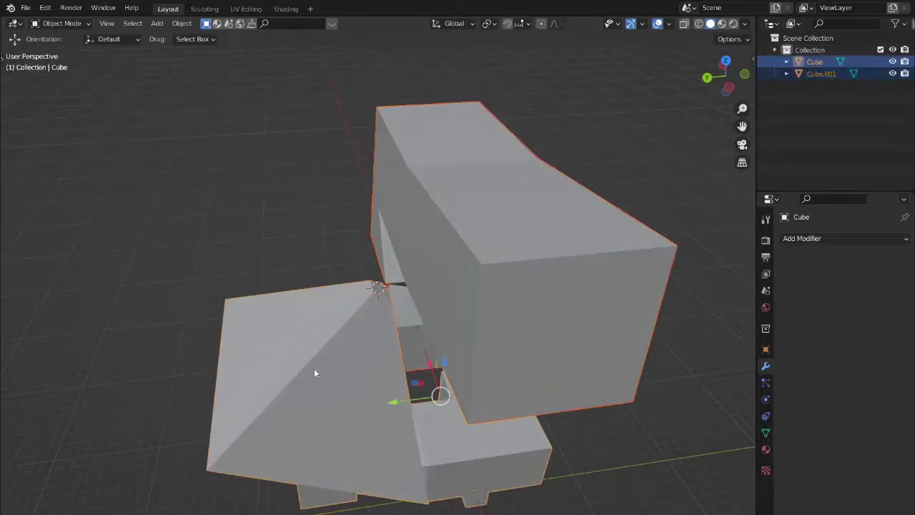
pyautogui.hotkey('ctrl', 'j')
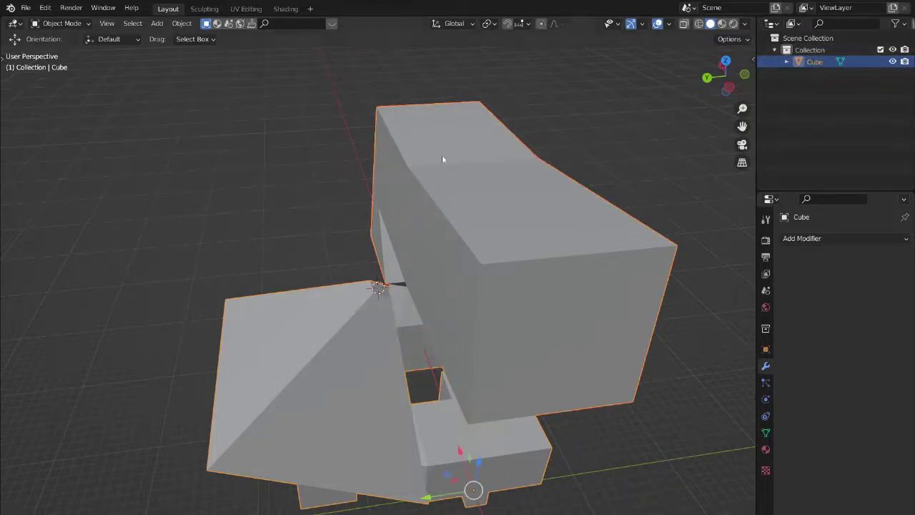
pyautogui.hotkey('ctrl', 'z')
pyautogui.click(327, 344)
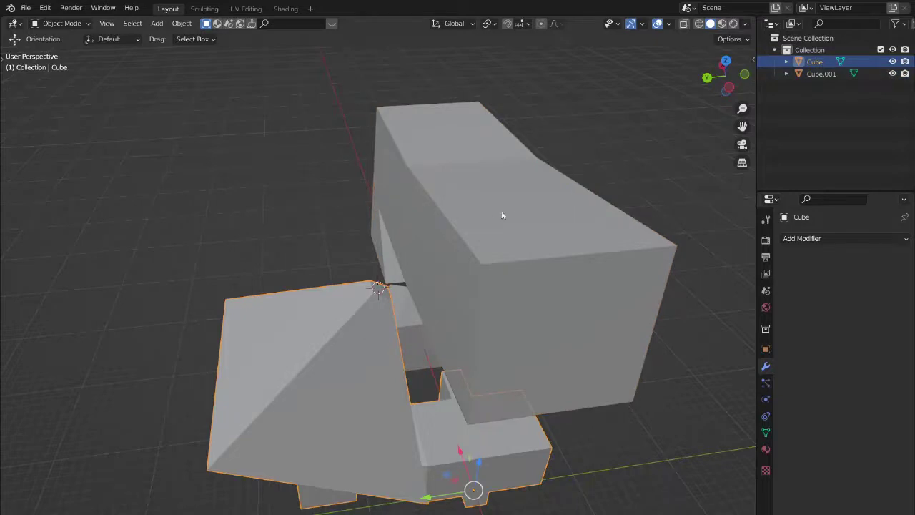
pyautogui.keyDown('shift'); pyautogui.click(482, 216); pyautogui.keyUp('shift')
pyautogui.hotkey('ctrl', 'j')
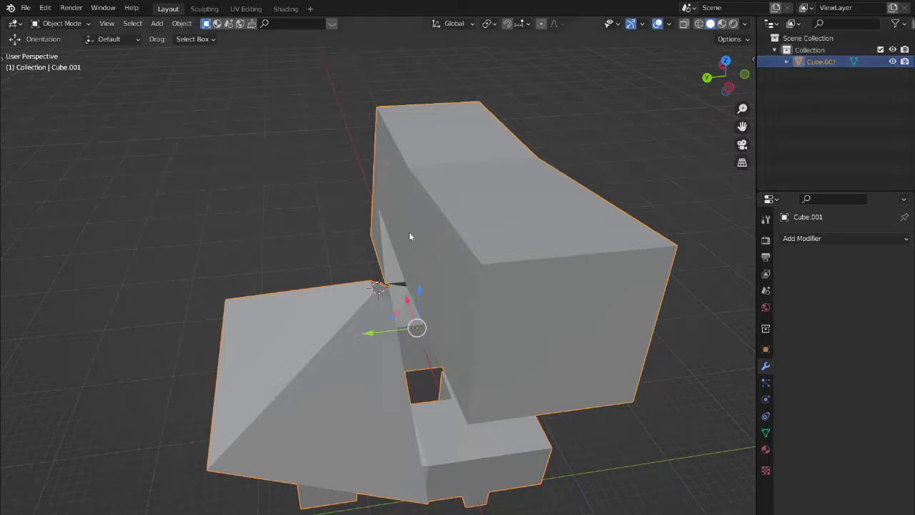
pyautogui.hotkey('ctrl', 'z')
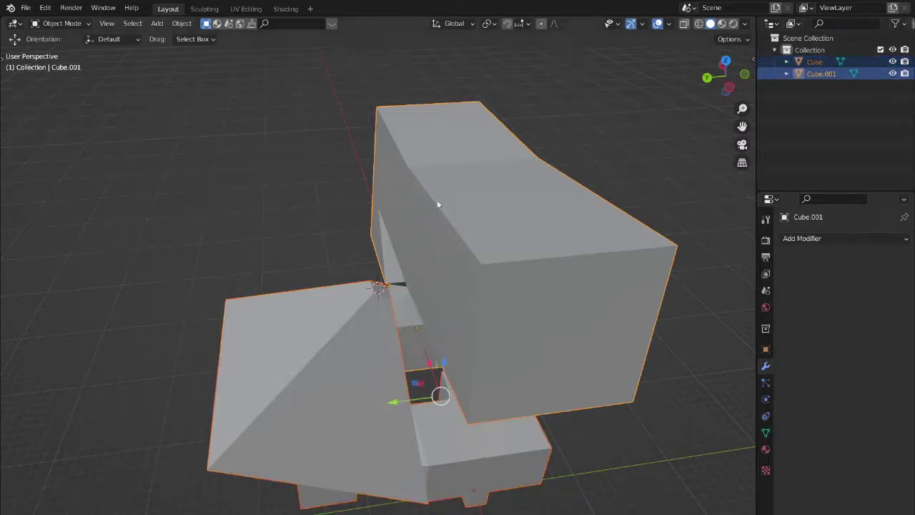
pyautogui.hotkey('ctrl', 'z')
# Make Cube the active object and join Cube.001 into it with Ctrl+J
pyautogui.hotkey('ctrl', 'z')
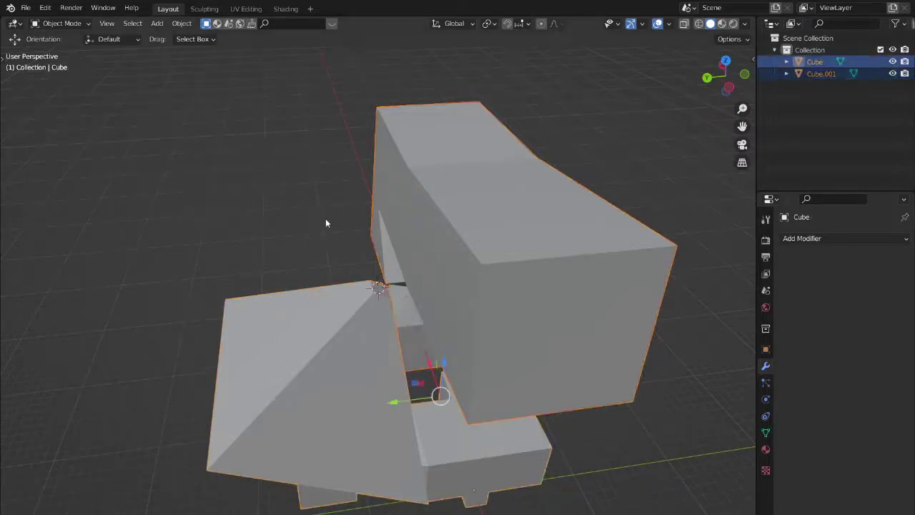
pyautogui.scroll(3, 341, 199)
pyautogui.hotkey('ctrl', 'z')
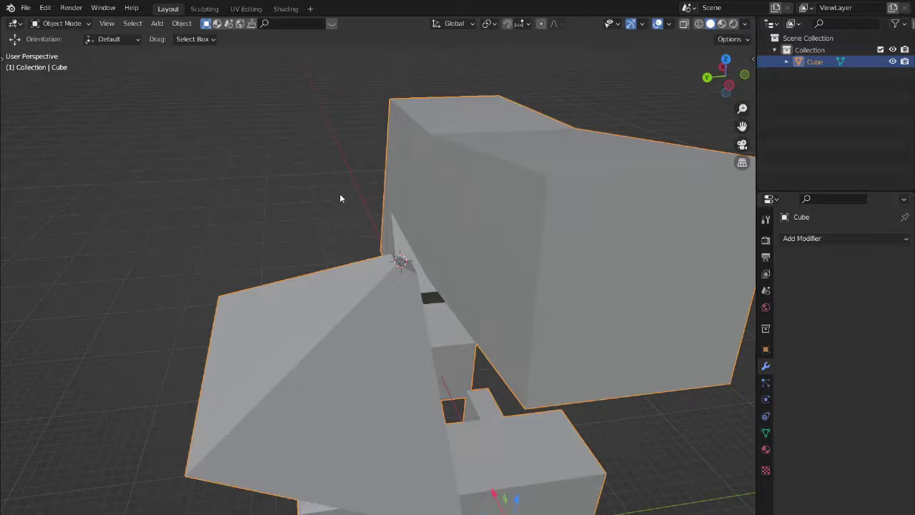
pyautogui.hotkey('ctrl', 'shift', 'z')
pyautogui.hotkey('ctrl', 'shift', 'z')
pyautogui.moveTo(356, 206); pyautogui.dragTo(425, 267, button='middle')
pyautogui.press('Tab')
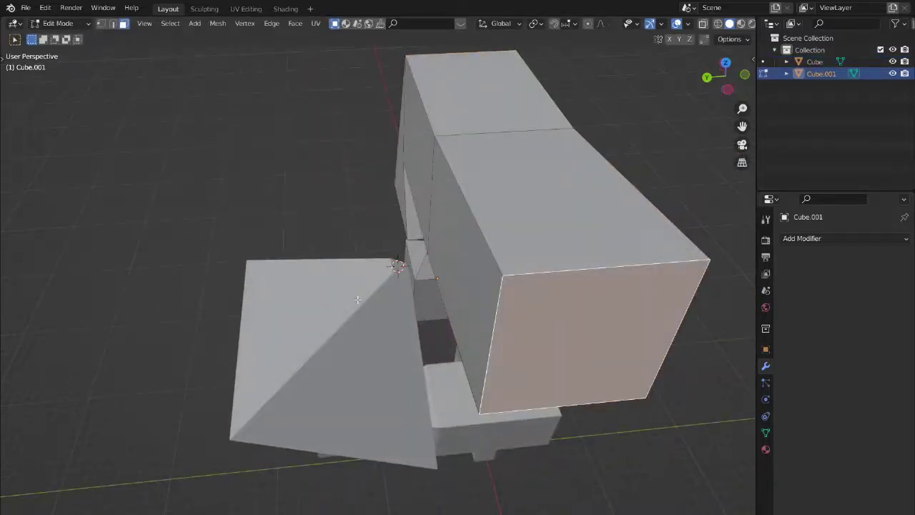
pyautogui.press('Tab')
pyautogui.moveTo(279, 302); pyautogui.dragTo(337, 317, button='middle')
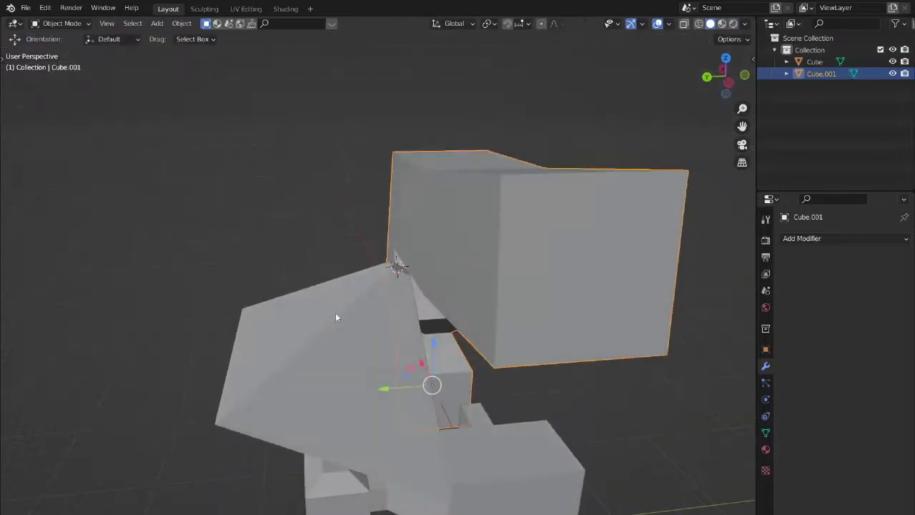
pyautogui.keyDown('shift'); pyautogui.click(326, 320); pyautogui.keyUp('shift')
pyautogui.hotkey('ctrl', 'h')
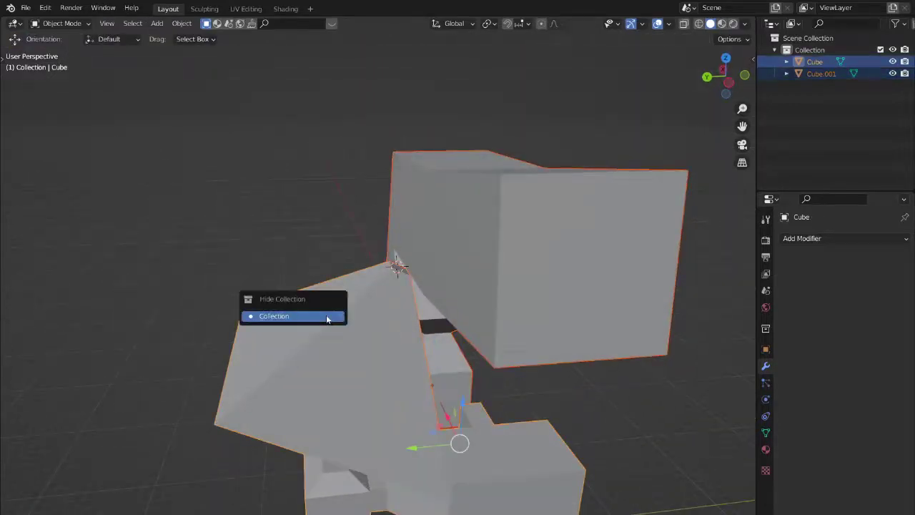
pyautogui.hotkey('ctrl', 'j')
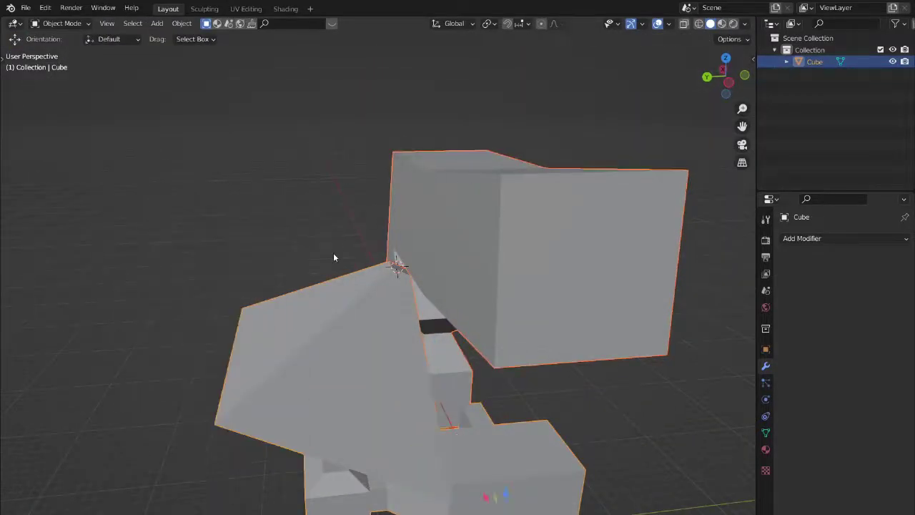
# Select the pyramid's faces in Edit Mode, cancelling trial moves and scales
pyautogui.press('Tab')
pyautogui.moveTo(458, 303); pyautogui.dragTo(386, 275, button='middle')
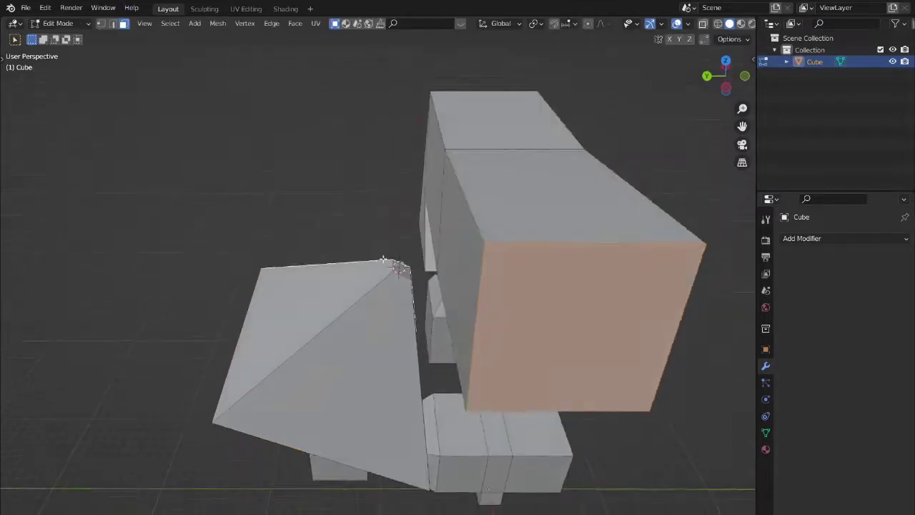
pyautogui.click(368, 282)
pyautogui.press('g')
pyautogui.press('Escape')
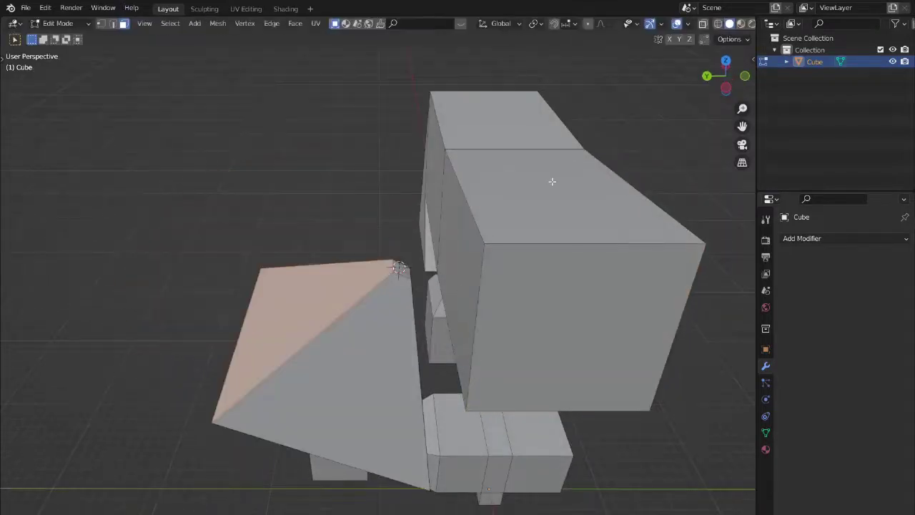
pyautogui.moveTo(550, 181); pyautogui.dragTo(493, 309, button='middle')
pyautogui.keyDown('shift'); pyautogui.click(560, 272); pyautogui.keyUp('shift')
pyautogui.press('s')
pyautogui.press('Escape')
pyautogui.press('Tab')
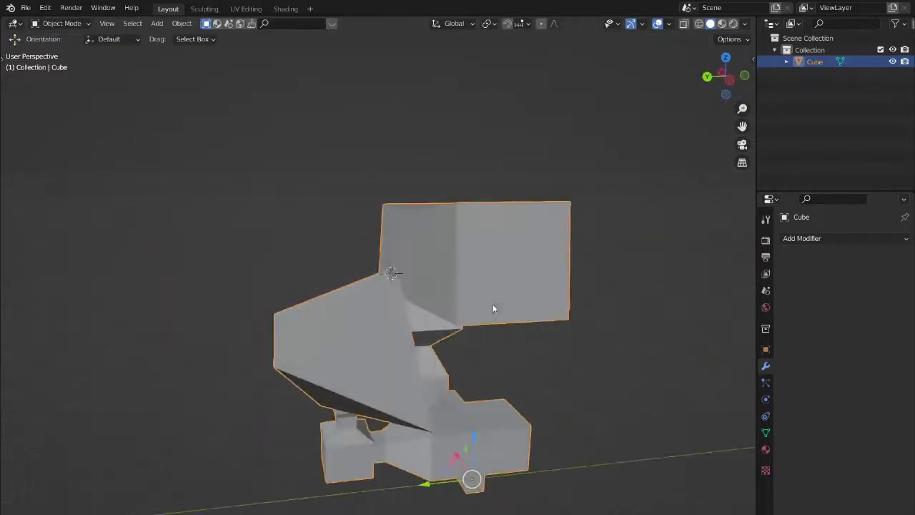
# Shift the whole joined Cube along Y, then vertically along Z
pyautogui.press('g')
pyautogui.press('y')
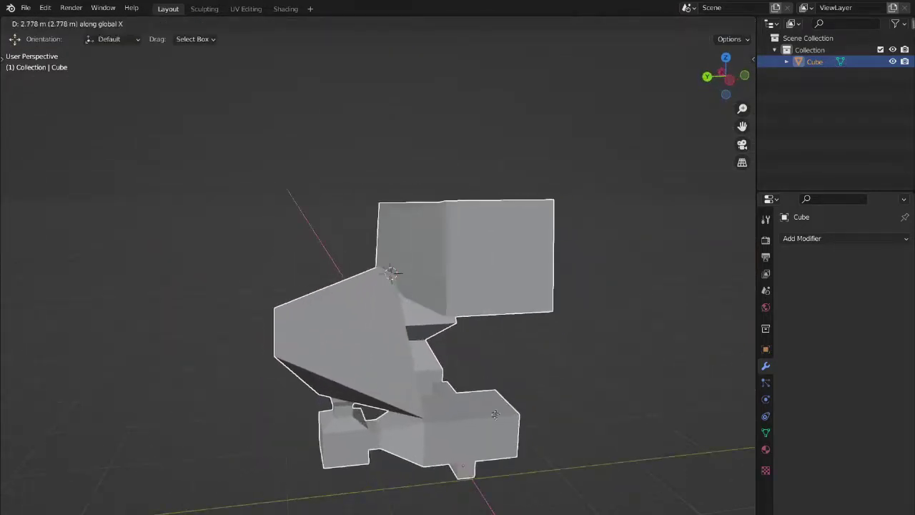
pyautogui.click(514, 435)
pyautogui.press('g')
pyautogui.press('y')
pyautogui.press('Return')
pyautogui.press('g')
pyautogui.press('z')
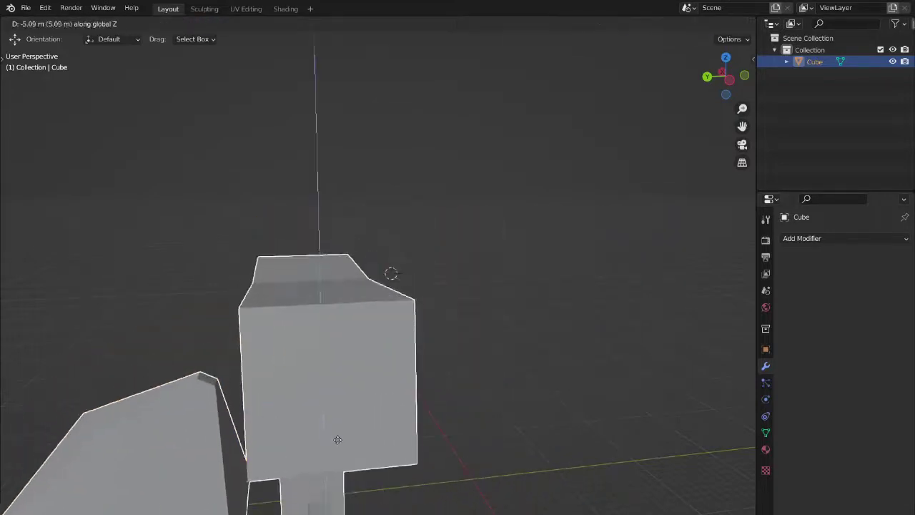
pyautogui.press('Return')
pyautogui.scroll(3, 508, 361)
pyautogui.scroll(-6, 469, 305)
pyautogui.moveTo(470, 304); pyautogui.dragTo(363, 286, button='middle')
# Move the pyramid-tip face down along Z, enlarge it, and tilt it about X
pyautogui.press('Tab')
pyautogui.click(326, 289)
pyautogui.scroll(5, 418, 281)
pyautogui.moveTo(418, 281); pyautogui.dragTo(363, 243, button='middle')
pyautogui.click(364, 243)
pyautogui.press('g')
pyautogui.press('z')
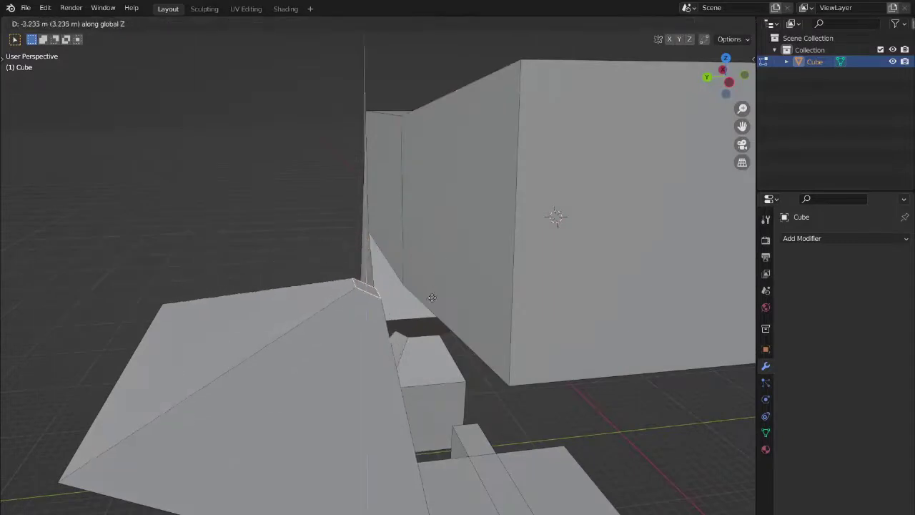
pyautogui.click(426, 328)
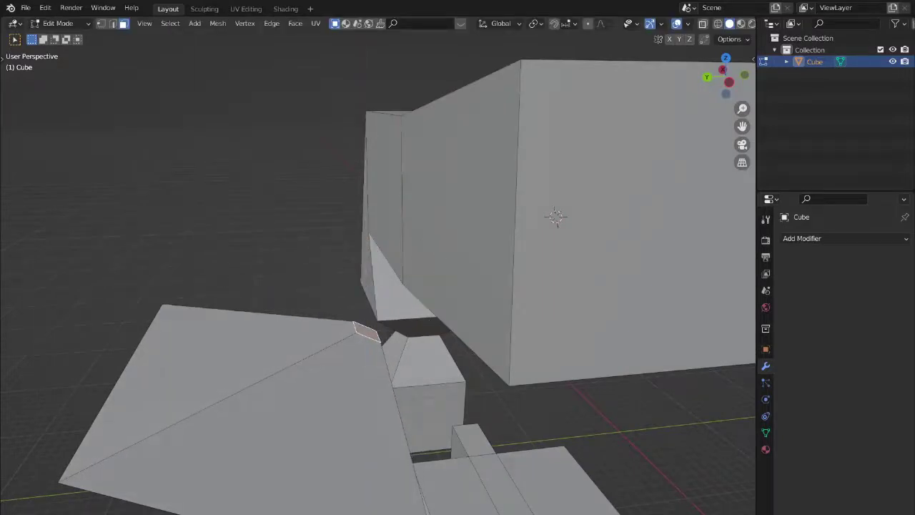
pyautogui.press('s')
pyautogui.click(505, 321)
pyautogui.press('r')
pyautogui.press('x')
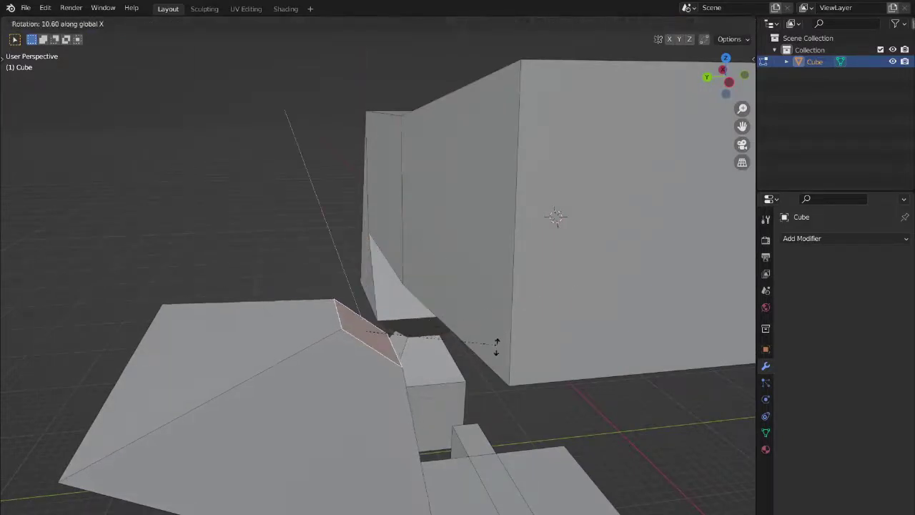
pyautogui.click(469, 398)
# Move the tip face along X, rotate it again about X, and enlarge it further
pyautogui.press('g')
pyautogui.press('x')
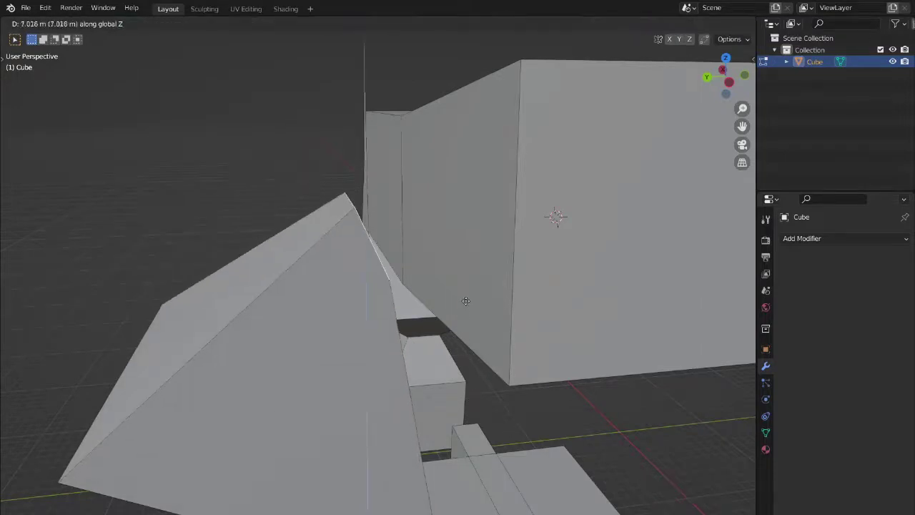
pyautogui.click(467, 325)
pyautogui.press('r')
pyautogui.press('x')
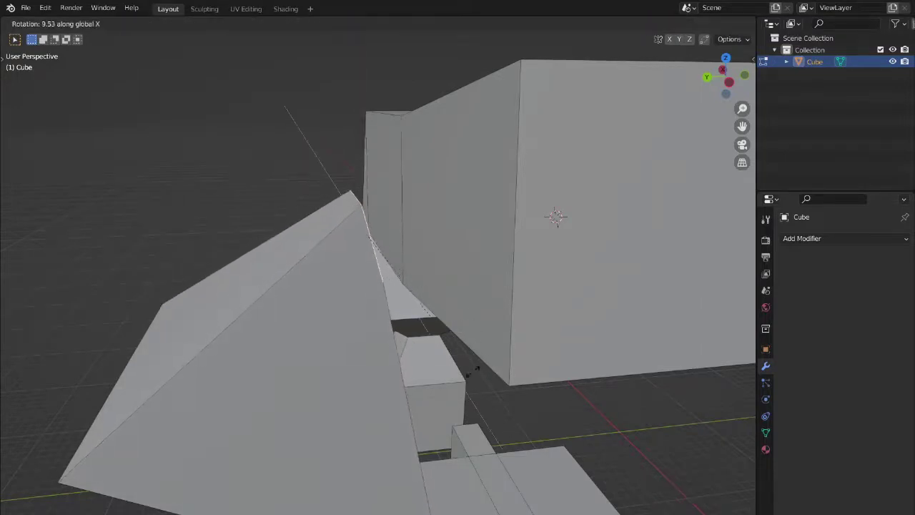
pyautogui.click(473, 368)
pyautogui.press('s')
pyautogui.click(654, 268)
pyautogui.moveTo(531, 268); pyautogui.dragTo(557, 268, button='middle')
pyautogui.scroll(-3, 587, 261)
pyautogui.scroll(4, 584, 263)
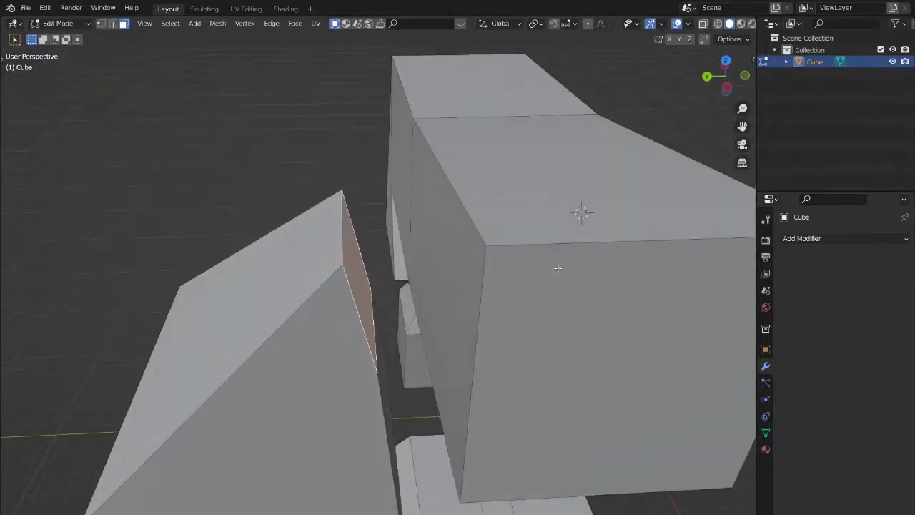
# Add the box's side face to the selection and browse the Edge and View menus
pyautogui.keyDown('shift'); pyautogui.click(450, 262); pyautogui.keyUp('shift')
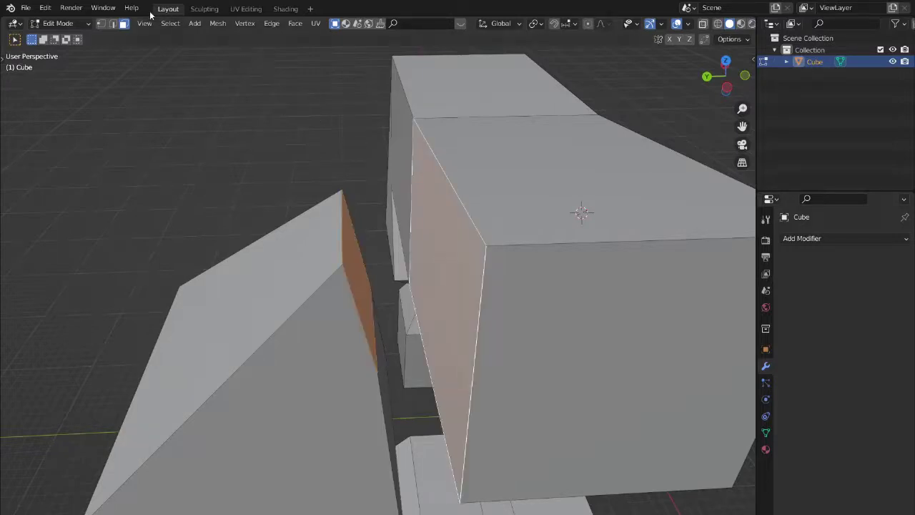
pyautogui.click(272, 25)
pyautogui.click(273, 26)
pyautogui.click(146, 23)
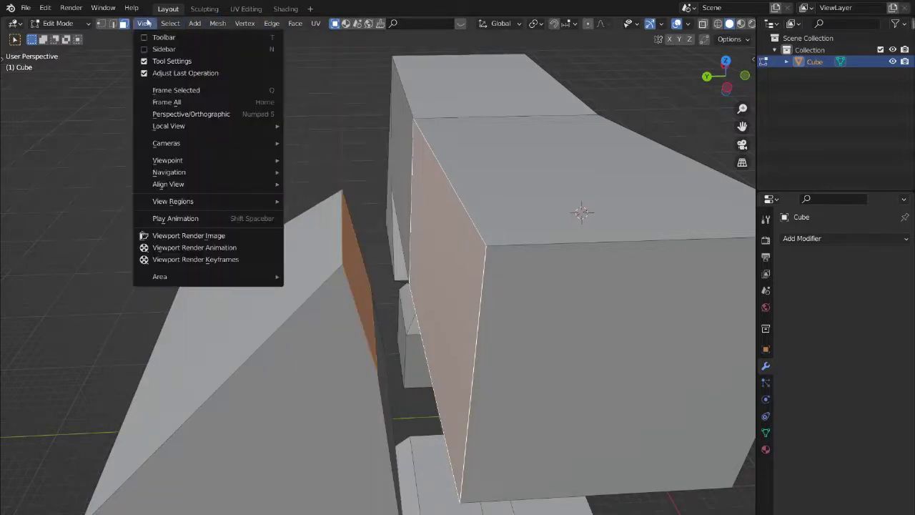
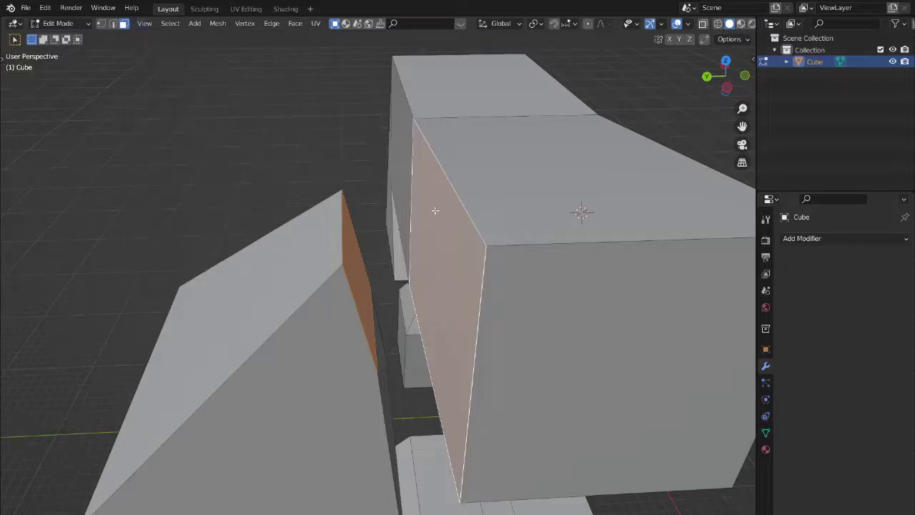
# Orbit and zoom around the cube mesh, then browse the View and Select menus
pyautogui.scroll(-15, 434, 210)
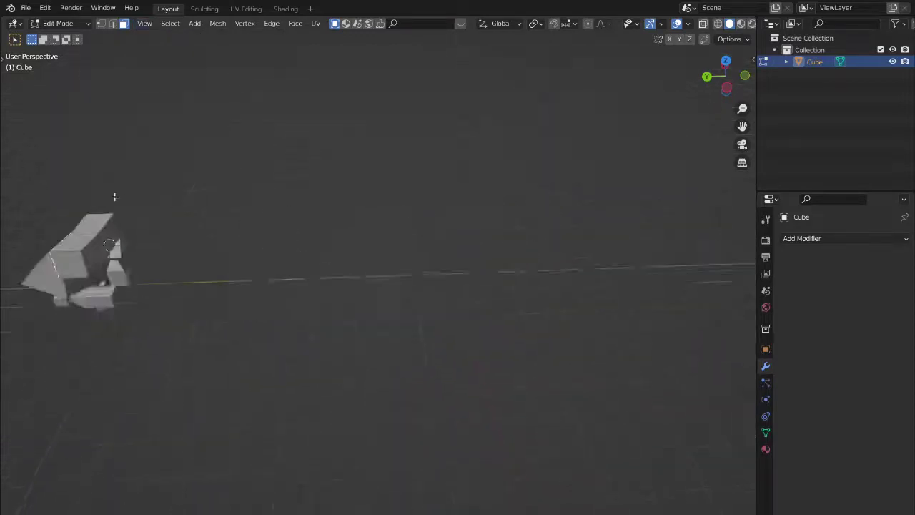
pyautogui.moveTo(84, 251); pyautogui.dragTo(624, 253, button='middle')
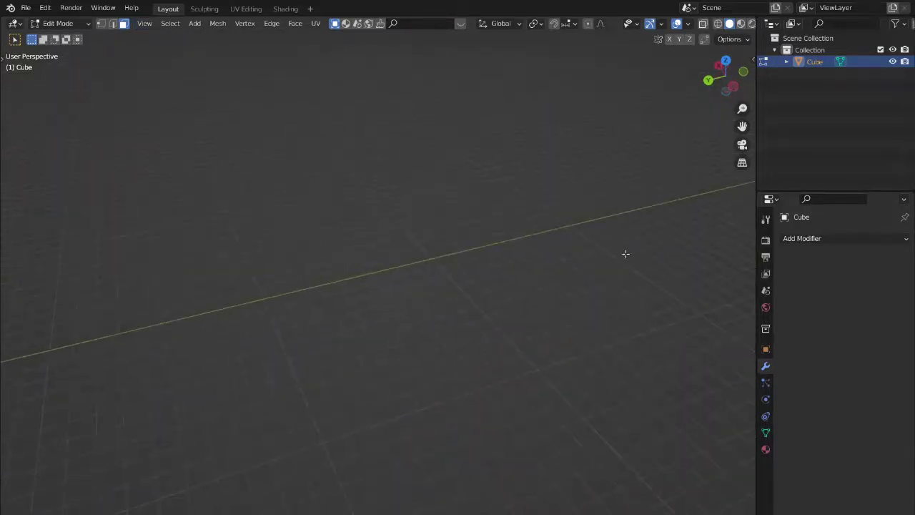
pyautogui.scroll(12, 567, 261)
pyautogui.moveTo(567, 262); pyautogui.dragTo(548, 253, button='middle')
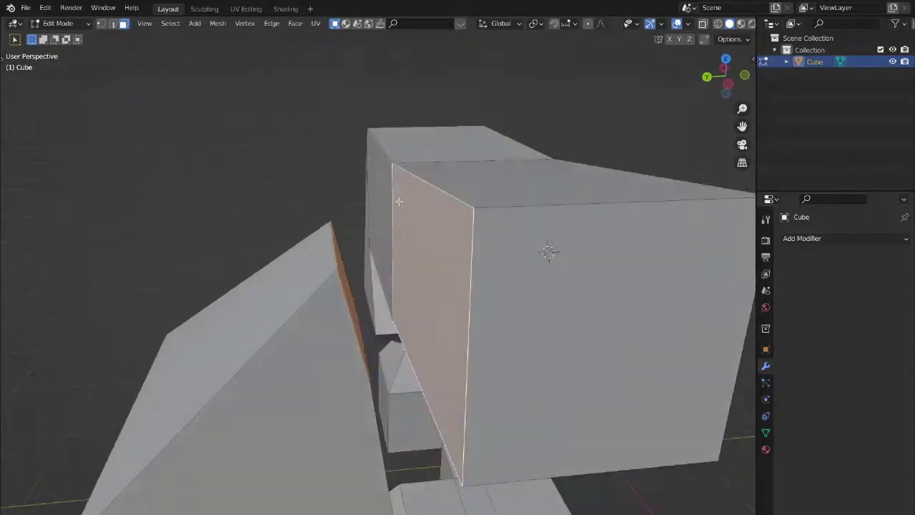
pyautogui.click(144, 22)
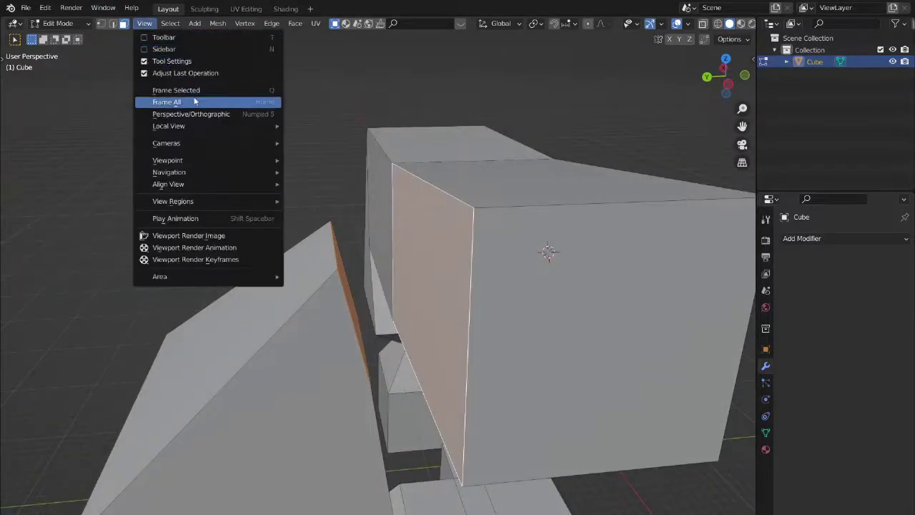
pyautogui.click(170, 22)
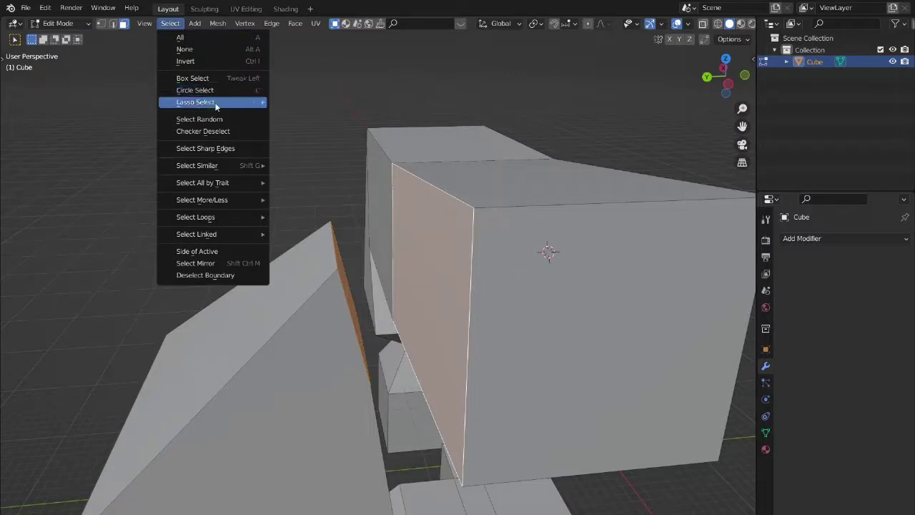
# Look through the Select, Add and Mesh menus and their submenus
pyautogui.moveTo(216, 106)
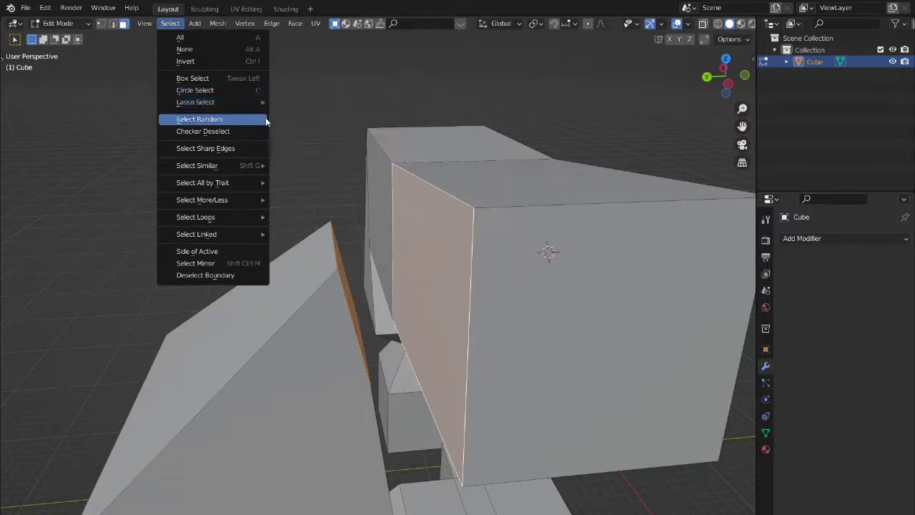
pyautogui.click(171, 23)
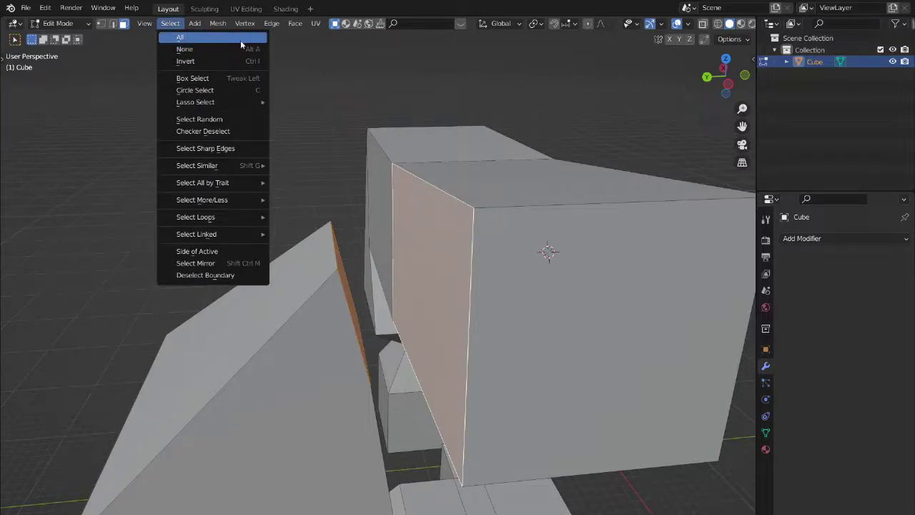
pyautogui.click(203, 26)
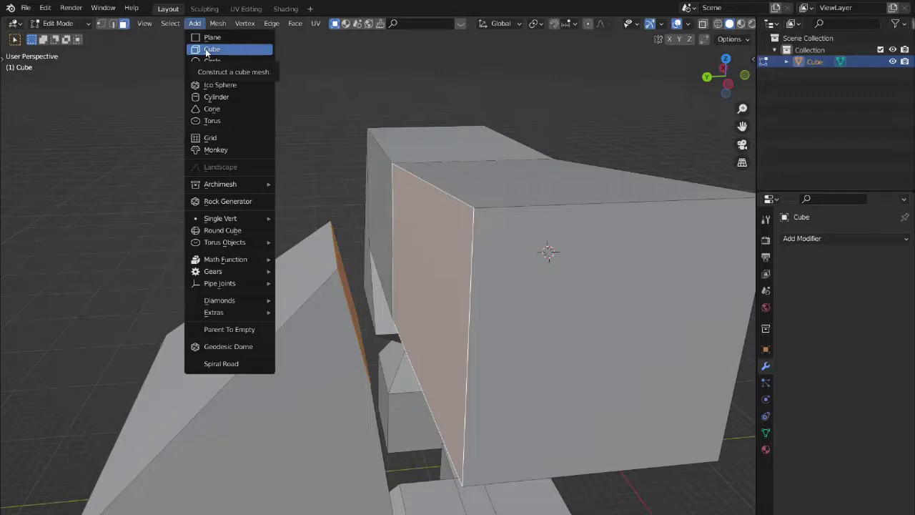
pyautogui.click(218, 23)
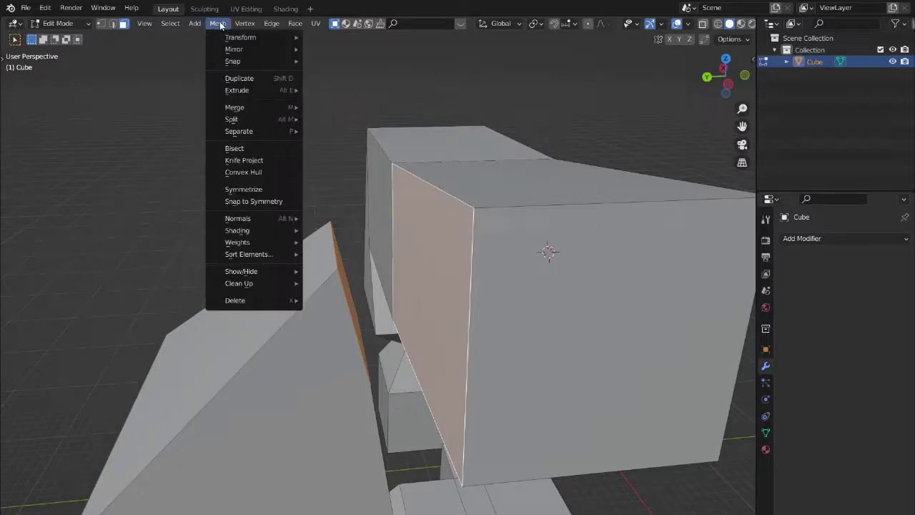
pyautogui.moveTo(245, 50)
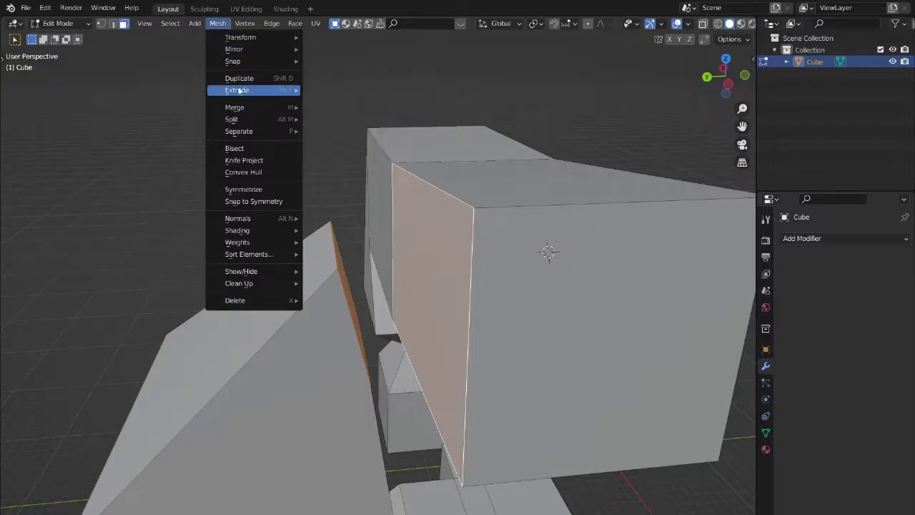
pyautogui.moveTo(250, 94)
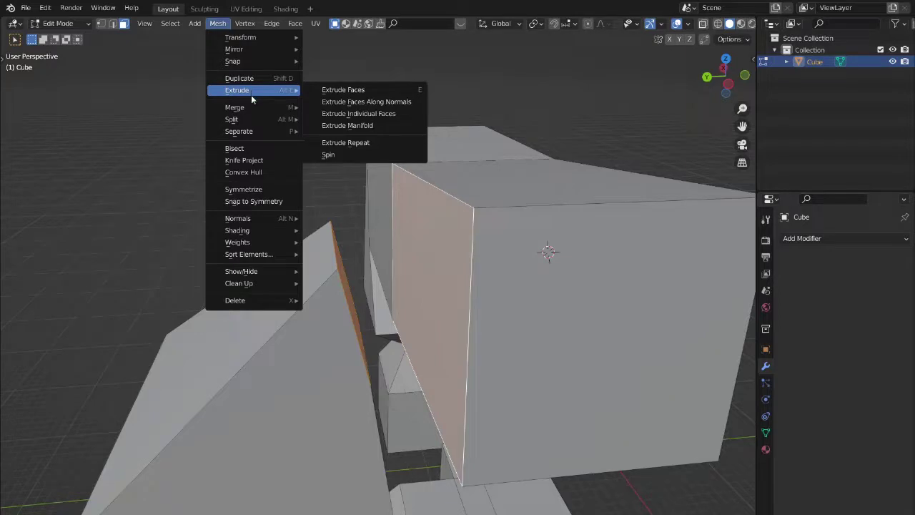
# Bevel the selected edge with Edge > Bevel Edges, dragging to set its width
pyautogui.click(244, 23)
pyautogui.moveTo(278, 27)
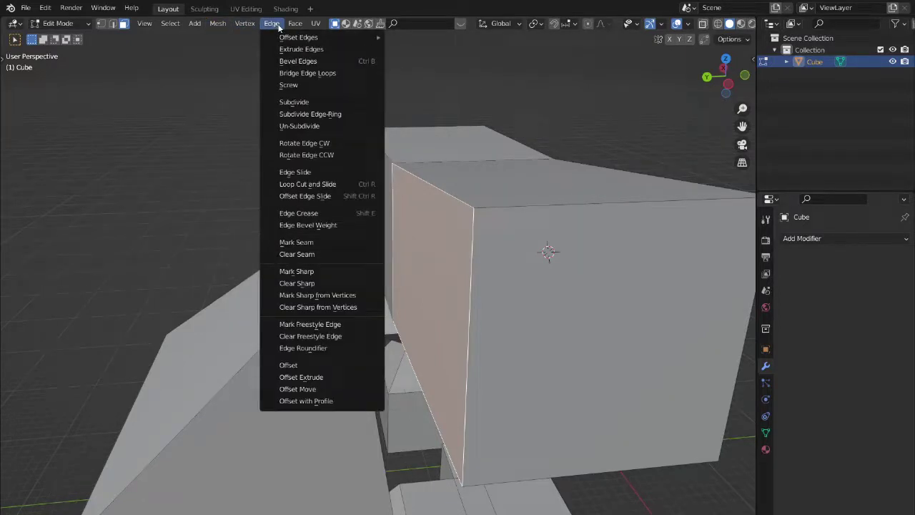
pyautogui.click(298, 62)
pyautogui.moveTo(269, 155); pyautogui.dragTo(451, 180, button='middle')
pyautogui.scroll(-8, 494, 193)
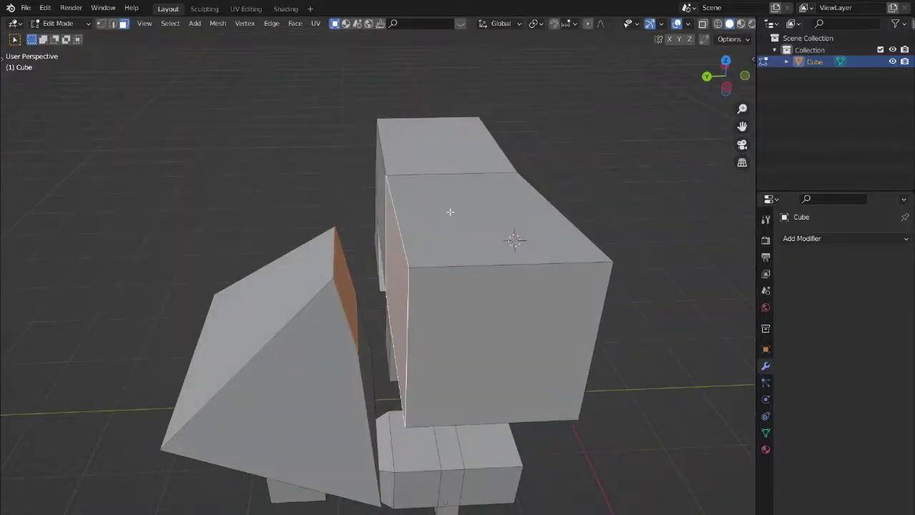
# Return the Cube to Object Mode, orbit to a frontal view, and bring up Add > Mesh
pyautogui.moveTo(450, 211); pyautogui.dragTo(467, 221, button='middle')
pyautogui.press('Tab')
pyautogui.scroll(-3, 465, 217)
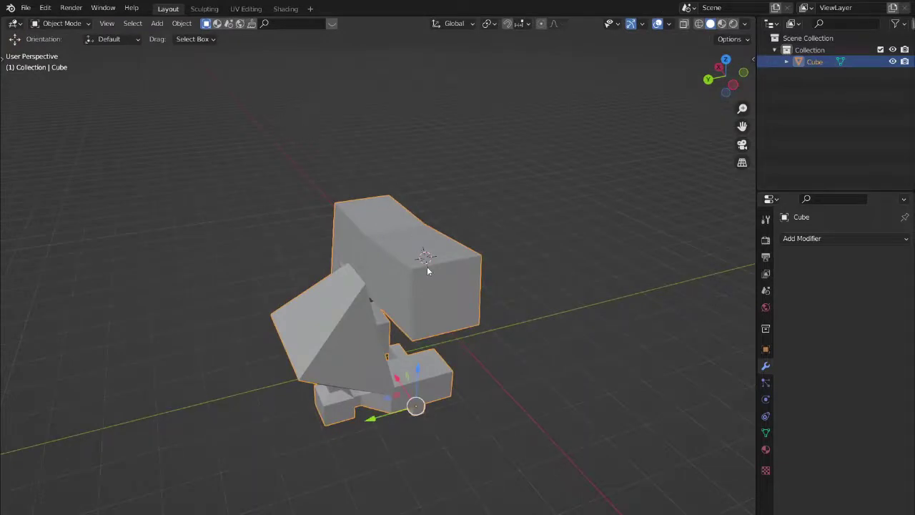
pyautogui.moveTo(426, 264); pyautogui.dragTo(461, 262, button='middle')
pyautogui.scroll(-3, 450, 263)
pyautogui.scroll(2, 439, 285)
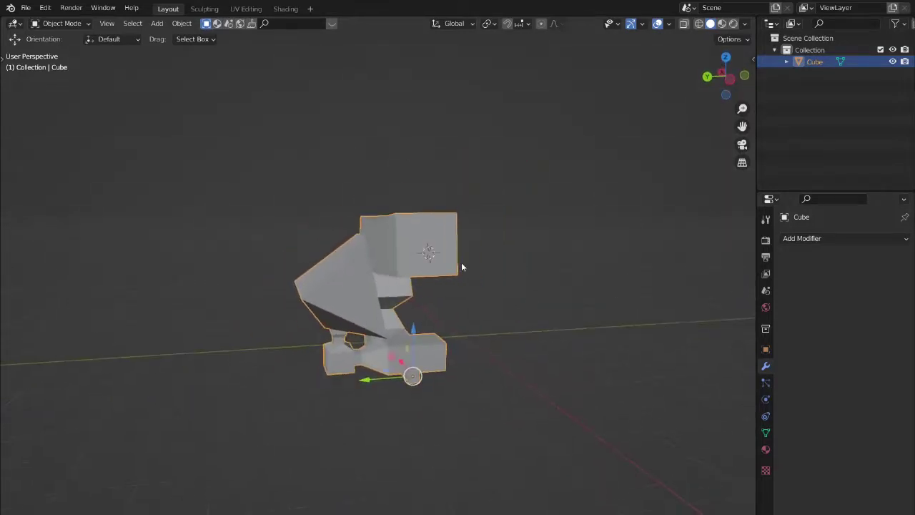
pyautogui.hotkey('shift', 'a')
pyautogui.moveTo(461, 263)
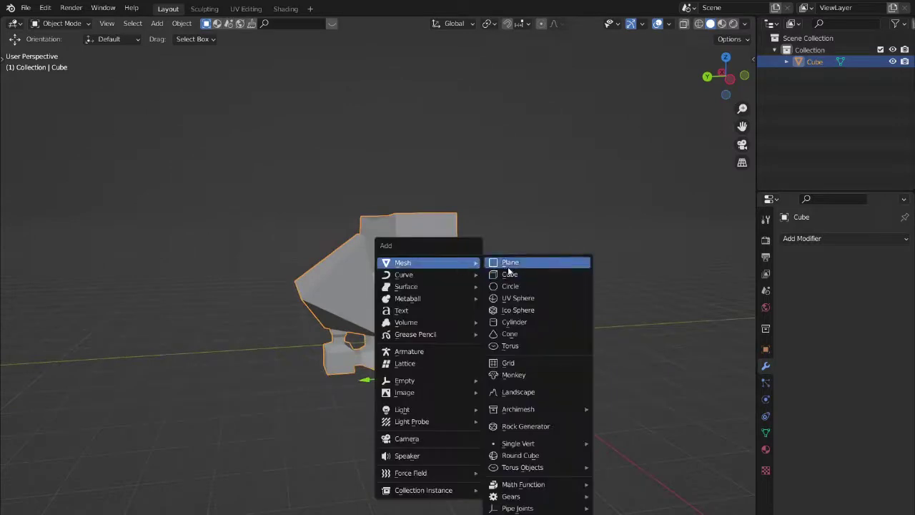
# Add a Cylinder mesh, frame it in the view, and reposition the 3D cursor
pyautogui.click(525, 324)
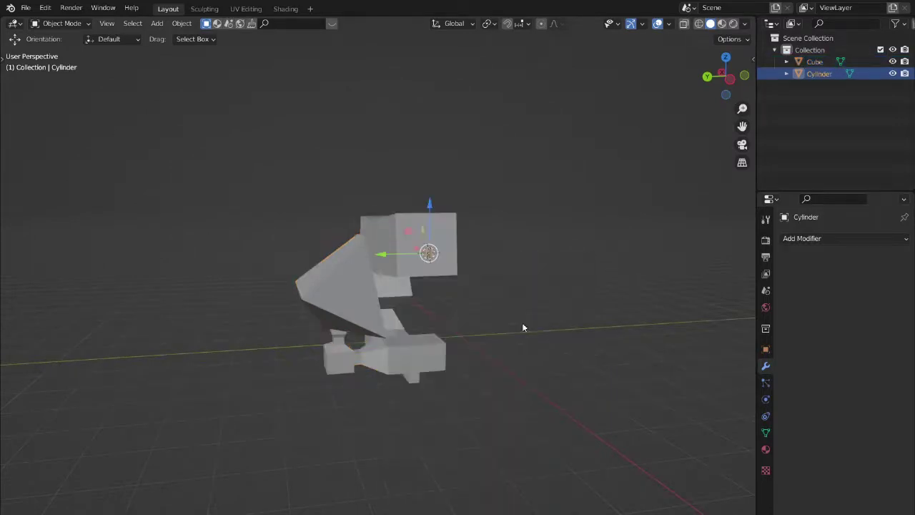
pyautogui.moveTo(511, 322); pyautogui.dragTo(472, 293, button='middle')
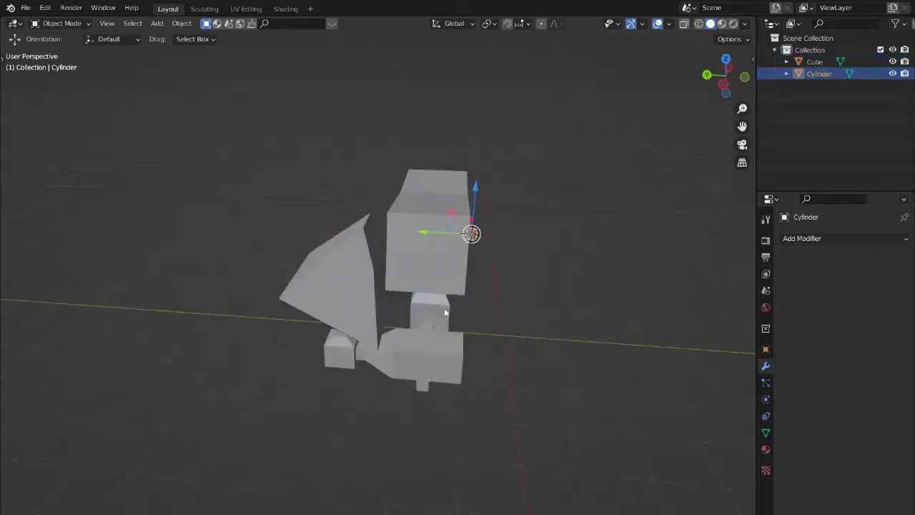
pyautogui.press('KP_Decimal')
pyautogui.scroll(-5, 407, 283)
pyautogui.moveTo(410, 275); pyautogui.dragTo(443, 224, button='middle')
pyautogui.scroll(-3, 443, 224)
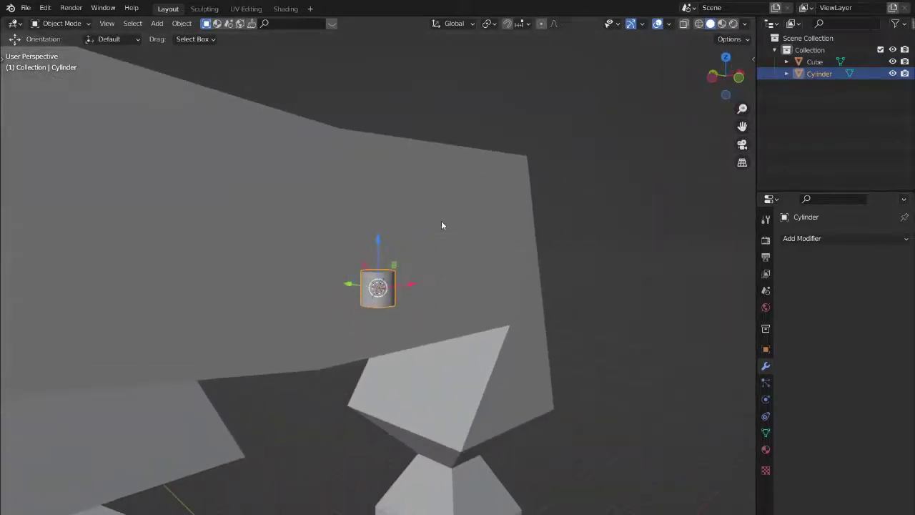
pyautogui.keyDown('shift'); pyautogui.rightClick(442, 221); pyautogui.keyUp('shift')
# Lower the new cylinder's vertex count to 11 in the Add Cylinder panel
pyautogui.moveTo(425, 187); pyautogui.dragTo(396, 361, button='middle')
pyautogui.scroll(4, 396, 371)
pyautogui.scroll(3, 395, 372)
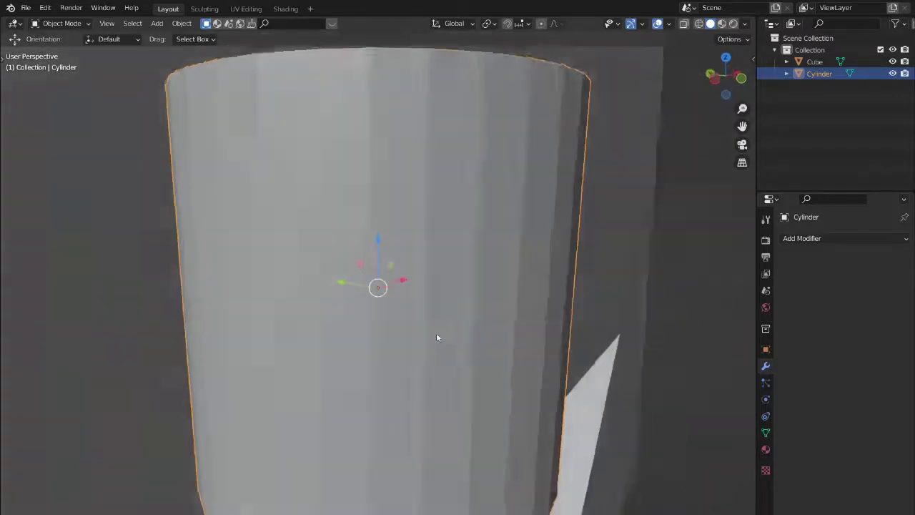
pyautogui.scroll(-4, 437, 337)
pyautogui.moveTo(437, 336); pyautogui.dragTo(485, 291, button='middle')
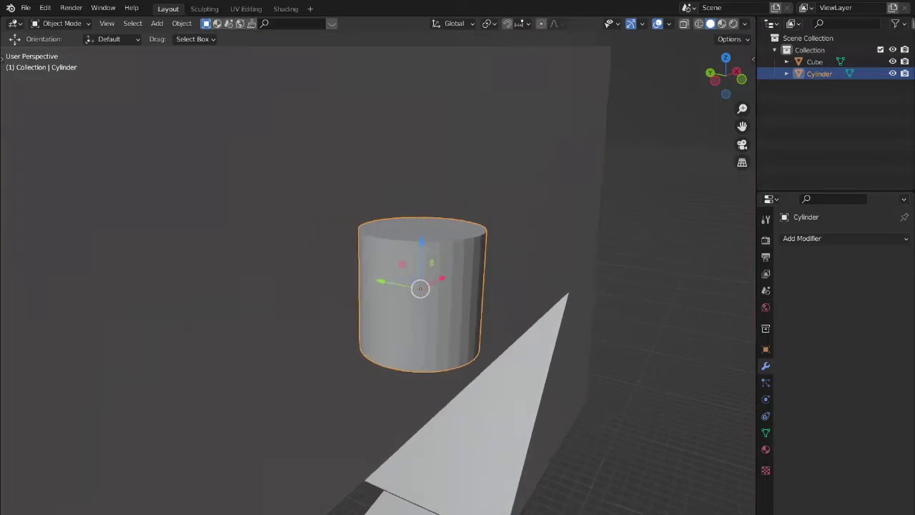
pyautogui.moveTo(77, 392)
pyautogui.mouseDown()
pyautogui.moveTo(58, 393)
pyautogui.moveTo(107, 394)
pyautogui.moveTo(80, 398)
pyautogui.mouseUp()
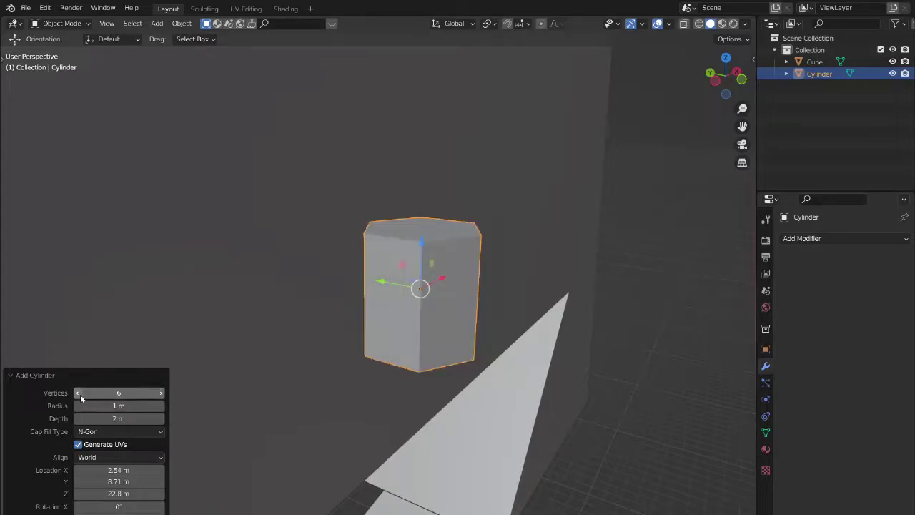
# Set the Add Cylinder panel's Vertices to 7 for a seven-sided prism
pyautogui.moveTo(135, 405); pyautogui.dragTo(141, 405)
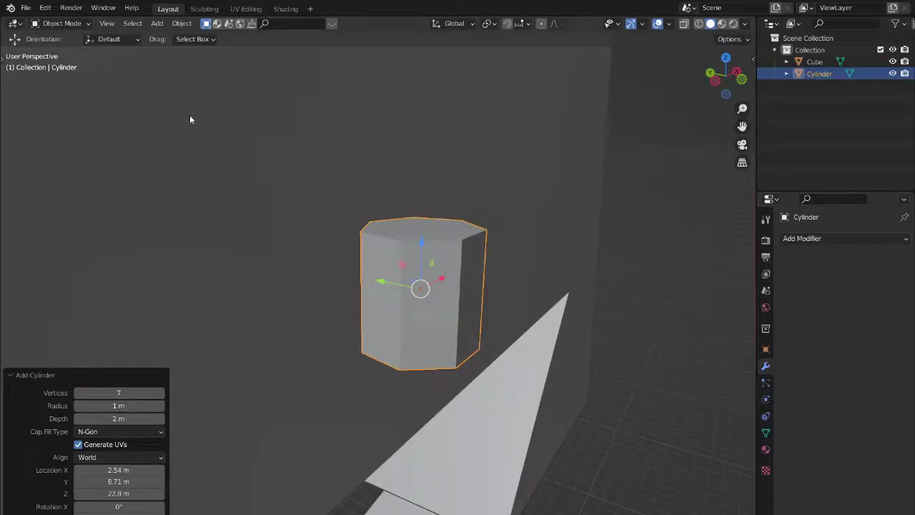
# Open Edit > Preferences, view the System page, then close the Preferences window
pyautogui.click(45, 7)
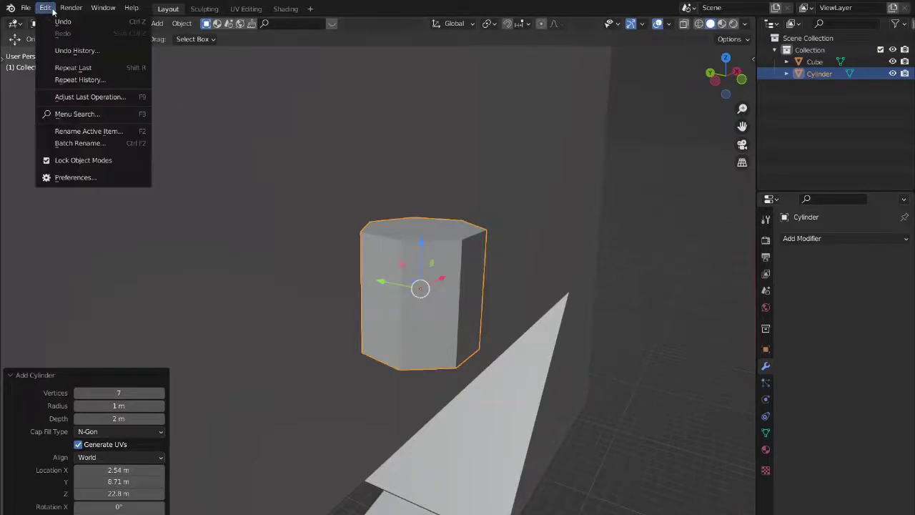
pyautogui.click(75, 177)
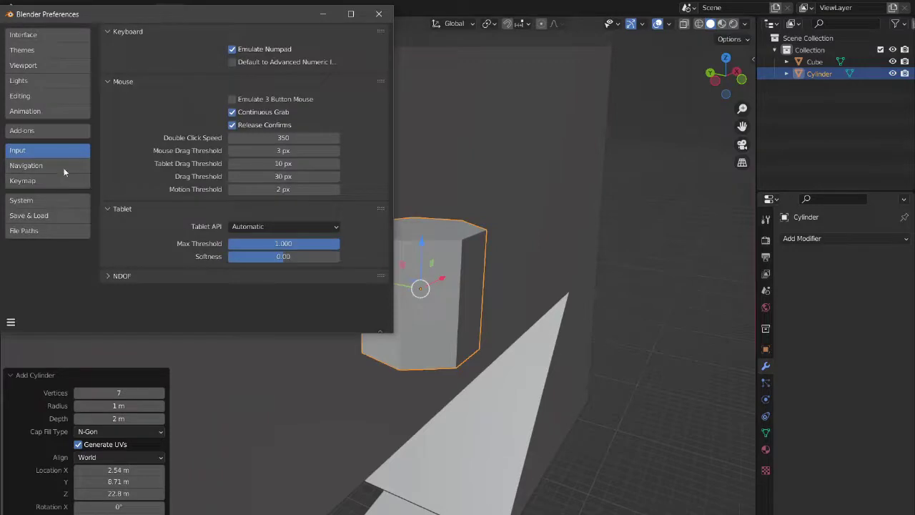
pyautogui.click(33, 201)
pyautogui.scroll(-3, 180, 203)
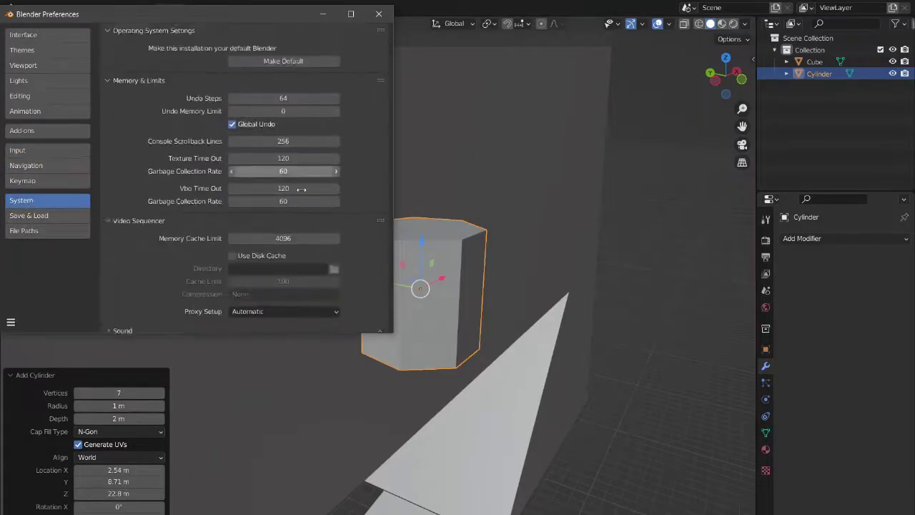
pyautogui.click(384, 13)
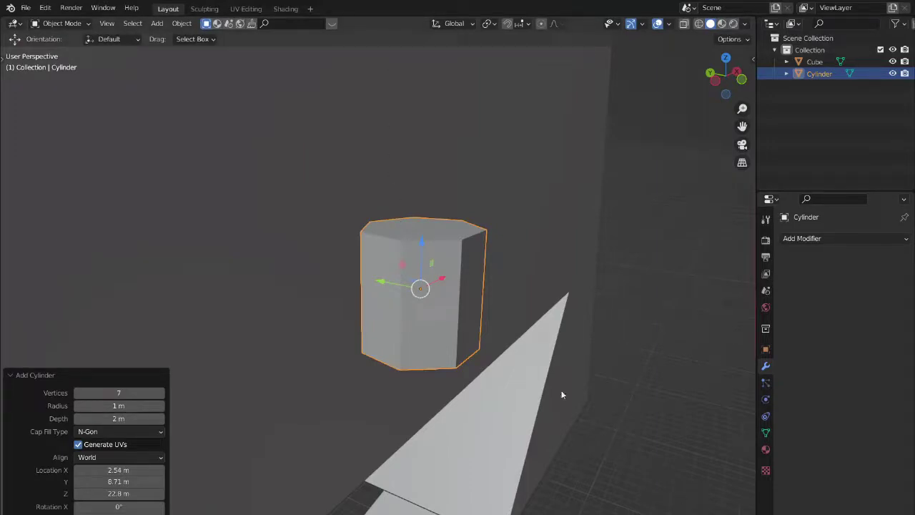
# Put the cylinder in Edit Mode, select all its geometry, and frame it in view
pyautogui.moveTo(476, 282)
pyautogui.mouseDown(button='middle')
pyautogui.moveTo(475, 266)
pyautogui.moveTo(481, 286)
pyautogui.mouseUp(button='middle')
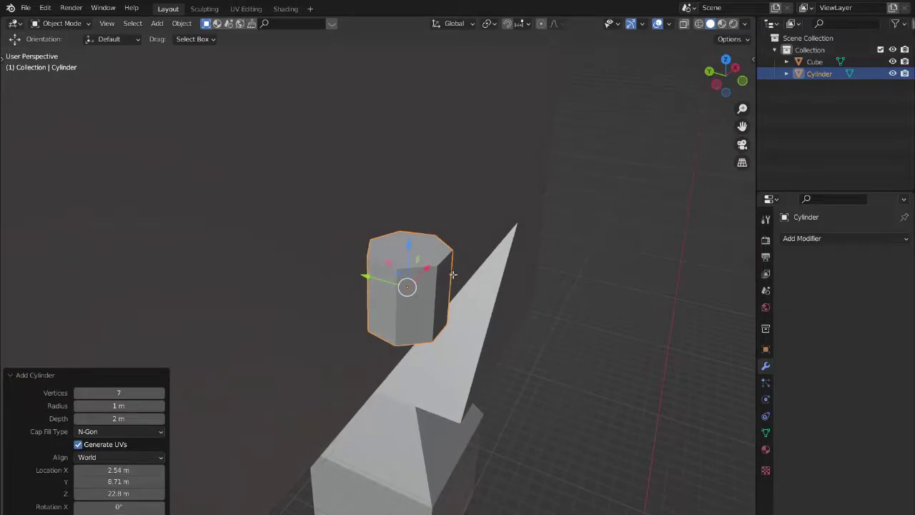
pyautogui.press('Tab')
pyautogui.click(406, 288)
pyautogui.press('Tab')
pyautogui.moveTo(456, 287); pyautogui.dragTo(404, 181, button='middle')
pyautogui.press('Tab')
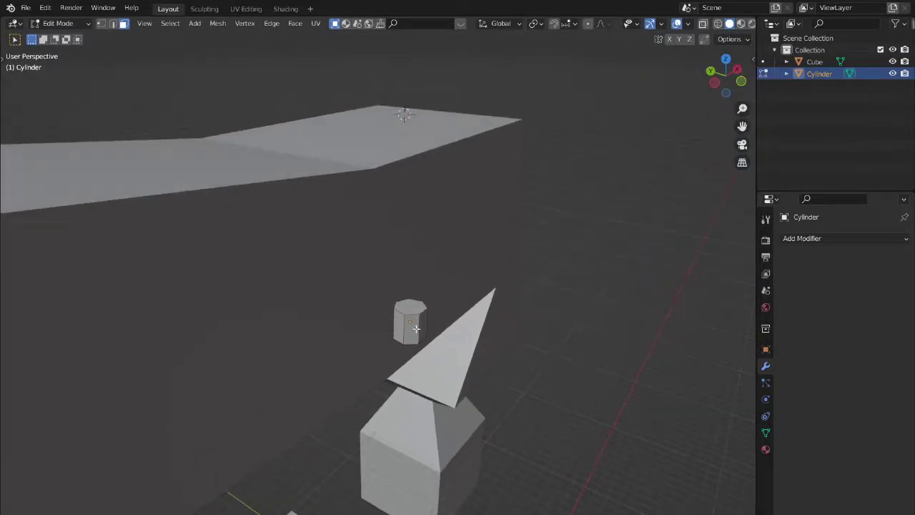
pyautogui.press('a')
pyautogui.press('KP_Decimal')
pyautogui.moveTo(416, 286); pyautogui.dragTo(496, 314, button='middle')
pyautogui.scroll(-2, 420, 249)
# Extrude a side face of the cylinder twice and scale the end face to about 0.4
pyautogui.press('e')
pyautogui.click(515, 417)
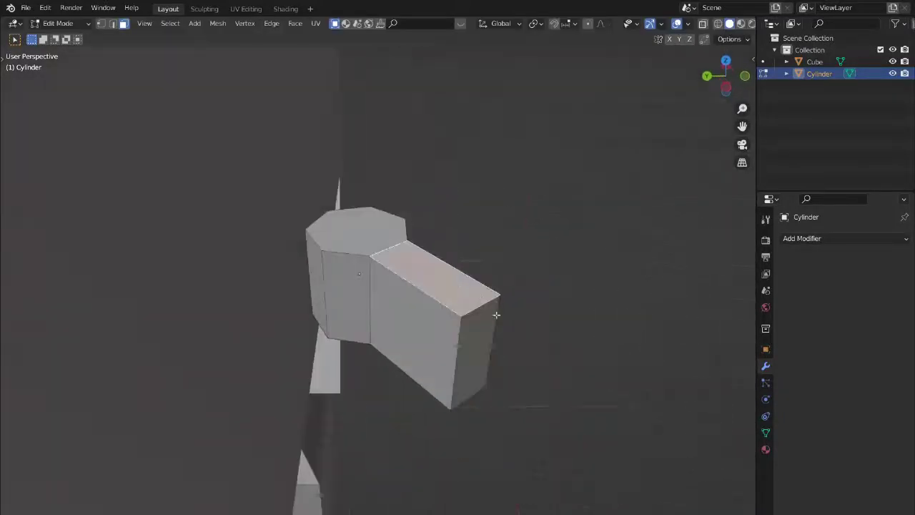
pyautogui.press('e')
pyautogui.click(621, 253)
pyautogui.press('s')
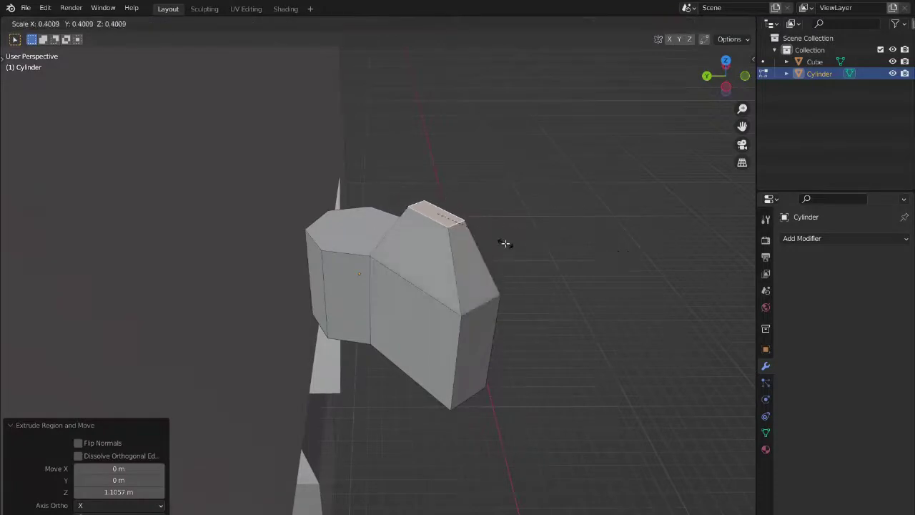
pyautogui.click(505, 243)
# Try moving the scaled face along Z, cancelling each attempt
pyautogui.press('g')
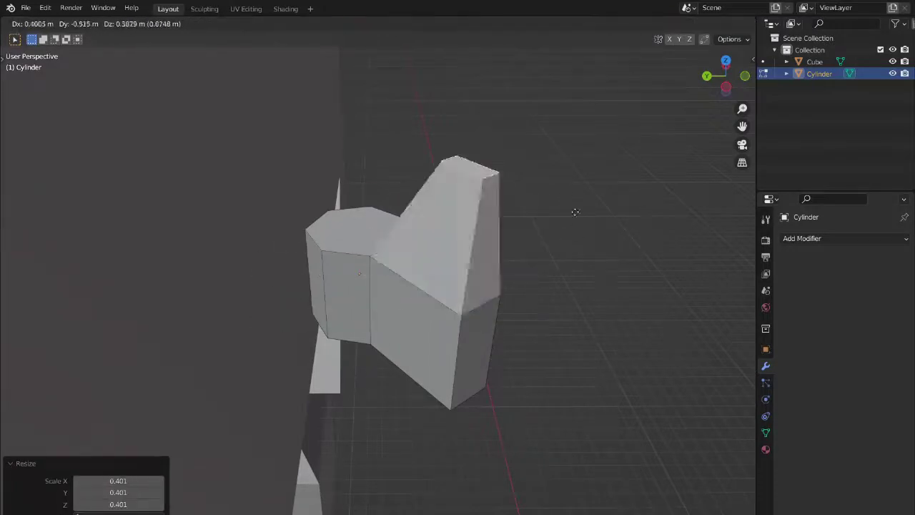
pyautogui.press('Escape')
pyautogui.press('g')
pyautogui.press('Escape')
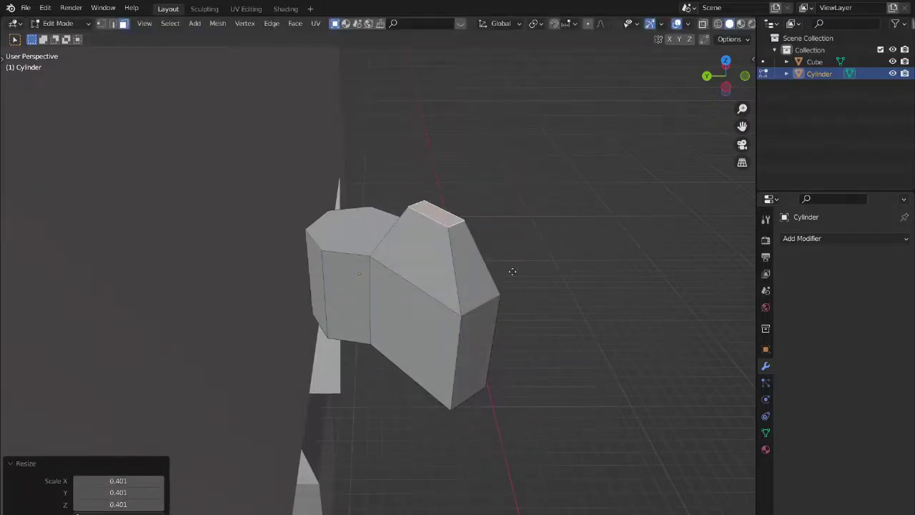
pyautogui.press('g')
pyautogui.press('z')
pyautogui.press('Escape')
pyautogui.moveTo(505, 237); pyautogui.dragTo(514, 182, button='middle')
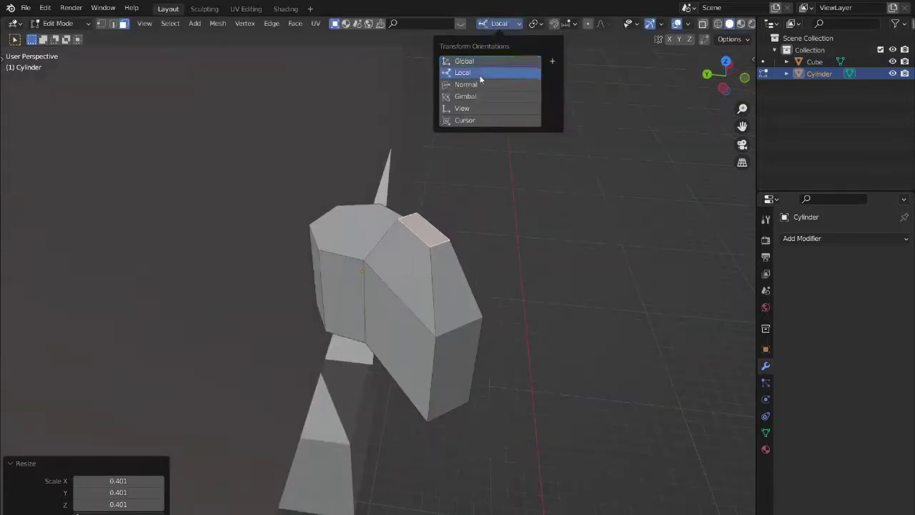
# Extrude the face along local X, then return the transform orientation to Global
pyautogui.click(465, 72)
pyautogui.press('e')
pyautogui.press('x')
pyautogui.click(161, 334)
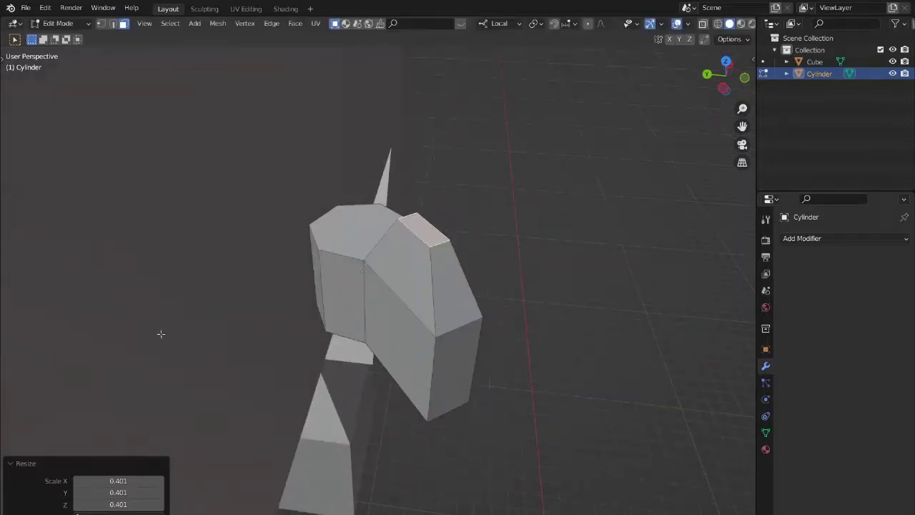
pyautogui.click(499, 23)
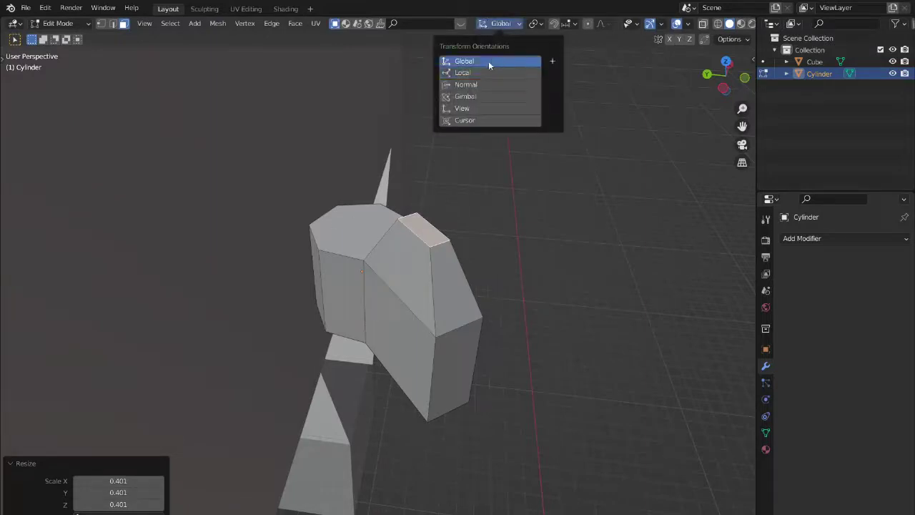
pyautogui.click(492, 62)
# Select the cylinder's top face, inset it, and extrude it upward
pyautogui.press('Tab')
pyautogui.moveTo(398, 278); pyautogui.dragTo(410, 229, button='middle')
pyautogui.press('Tab')
pyautogui.click(410, 228)
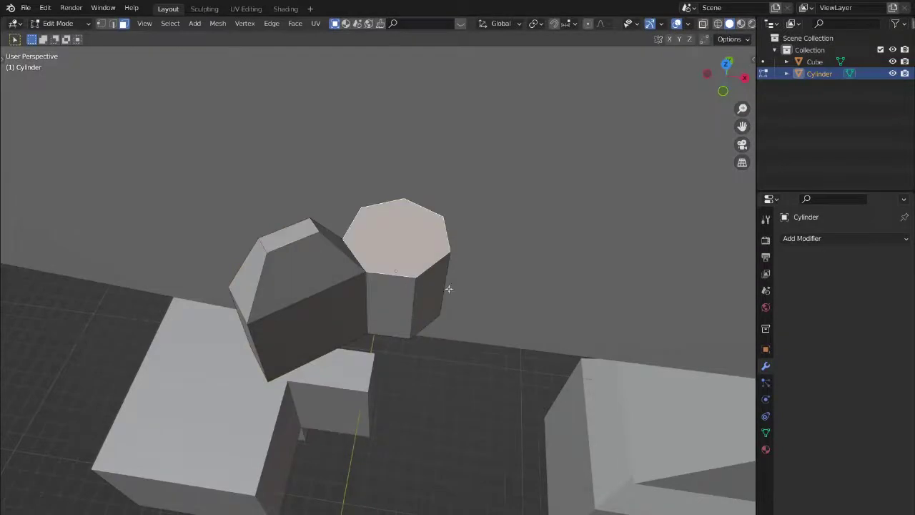
pyautogui.moveTo(447, 286); pyautogui.dragTo(462, 333, button='middle')
pyautogui.press('i')
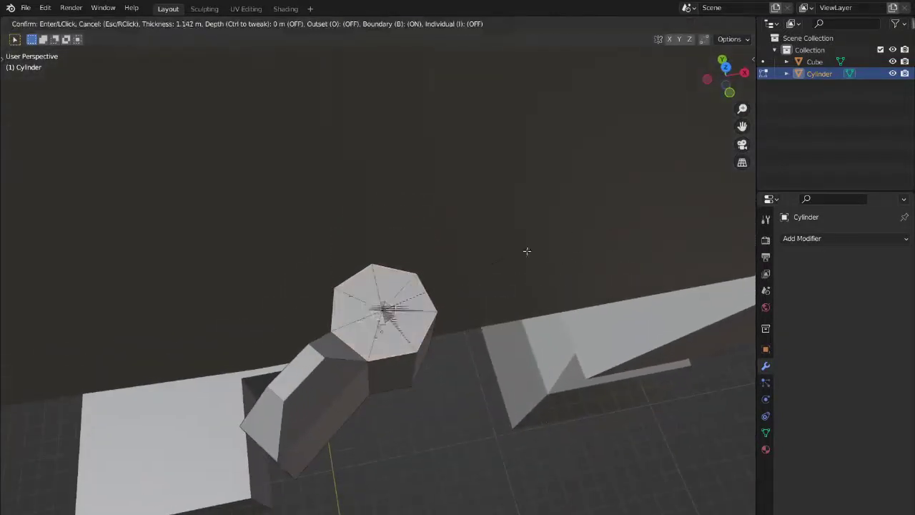
pyautogui.click(594, 231)
pyautogui.press('e')
pyautogui.click(490, 259)
pyautogui.moveTo(490, 260); pyautogui.dragTo(410, 306, button='middle')
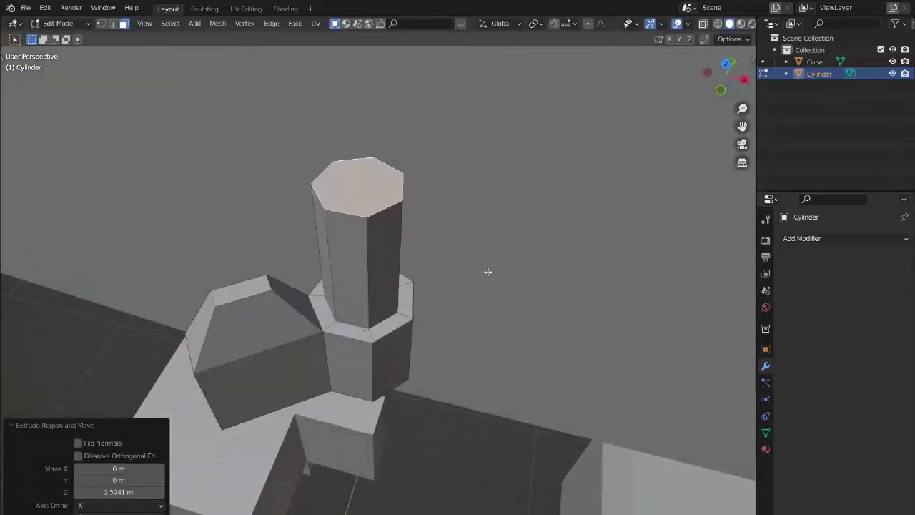
# Inset and extrude the new top face upward again, forming a second tier
pyautogui.press('i')
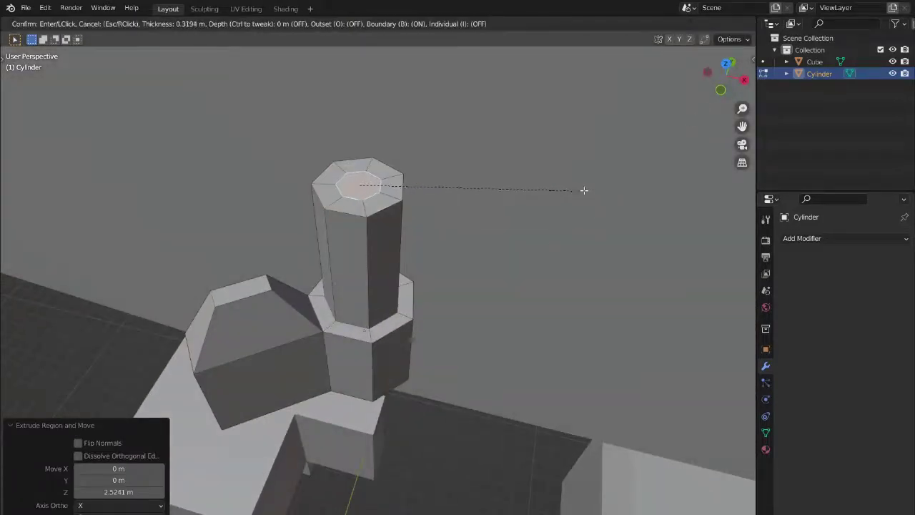
pyautogui.click(585, 191)
pyautogui.press('e')
pyautogui.click(469, 168)
pyautogui.moveTo(469, 168); pyautogui.dragTo(364, 312, button='middle')
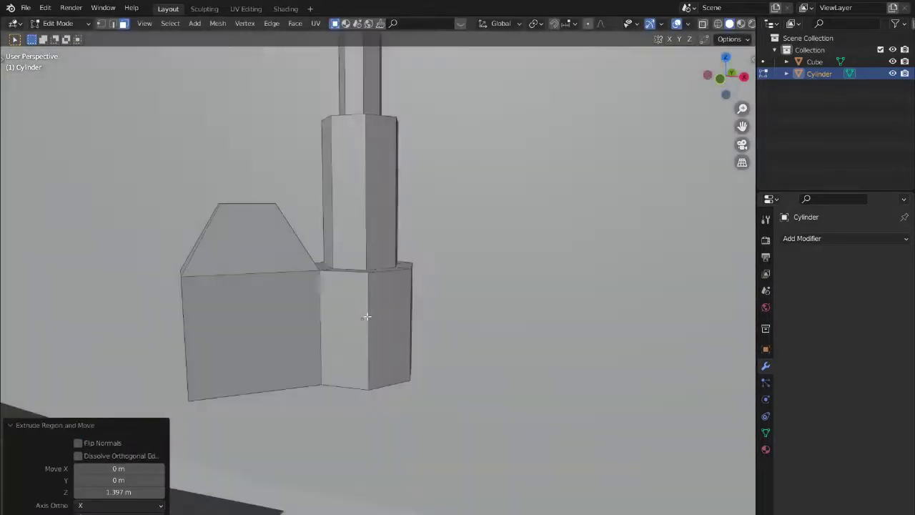
pyautogui.click(381, 317)
# Inset three selected side faces and extrude them outward into a box
pyautogui.keyDown('shift'); pyautogui.click(338, 315); pyautogui.keyUp('shift')
pyautogui.keyDown('shift'); pyautogui.click(279, 316); pyautogui.keyUp('shift')
pyautogui.moveTo(279, 316); pyautogui.dragTo(479, 295, button='middle')
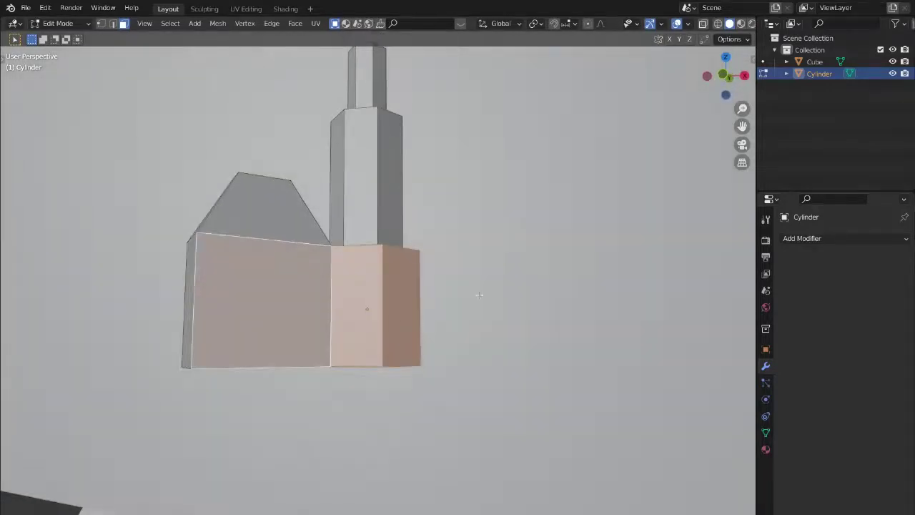
pyautogui.press('i')
pyautogui.click(551, 256)
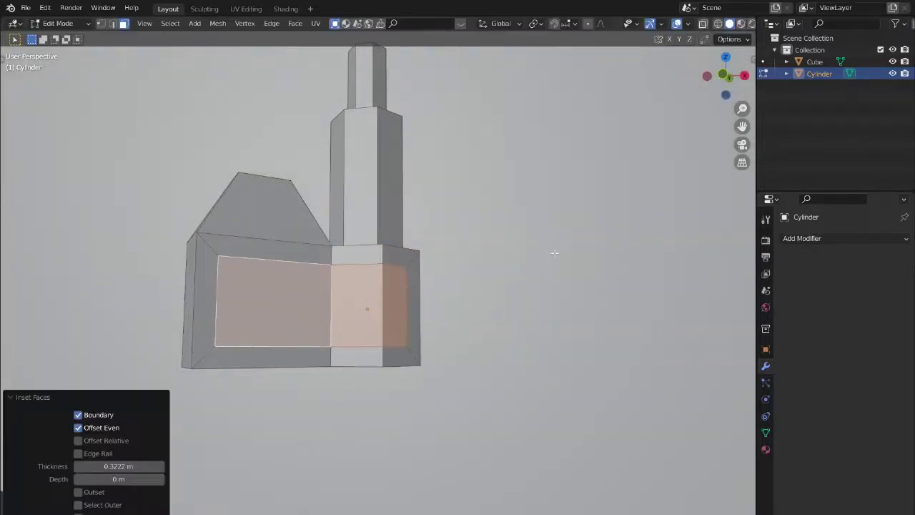
pyautogui.press('e')
pyautogui.click(531, 258)
pyautogui.moveTo(531, 258)
pyautogui.mouseDown(button='middle')
pyautogui.moveTo(441, 364)
pyautogui.moveTo(455, 311)
pyautogui.moveTo(484, 327)
pyautogui.moveTo(477, 335)
pyautogui.moveTo(510, 338)
pyautogui.moveTo(518, 351)
pyautogui.moveTo(427, 365)
pyautogui.mouseUp(button='middle')
pyautogui.hotkey('ctrl', 'z')
pyautogui.press('e')
pyautogui.click(523, 348)
# Select the box's top, shelf floor and back strip faces and inset them
pyautogui.click(434, 360)
pyautogui.keyDown('shift'); pyautogui.click(475, 315); pyautogui.keyUp('shift')
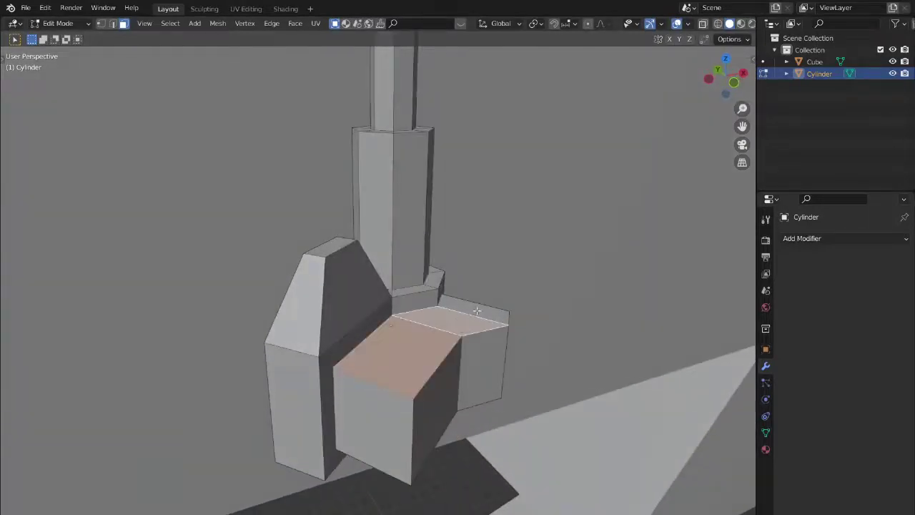
pyautogui.keyDown('shift'); pyautogui.click(480, 309); pyautogui.keyUp('shift')
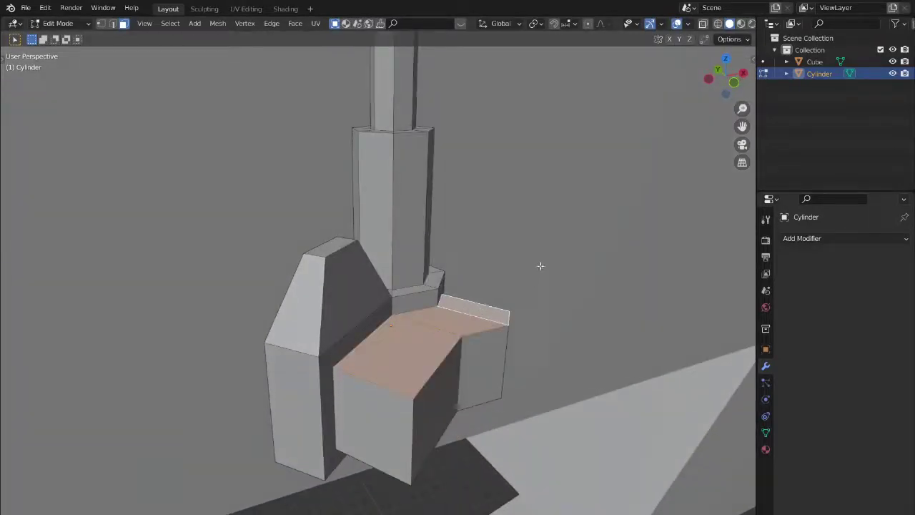
pyautogui.press('i')
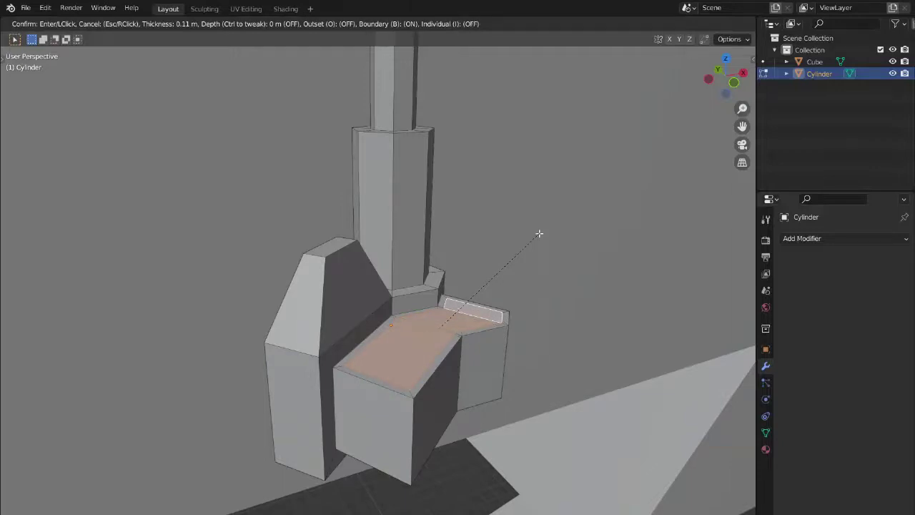
pyautogui.click(539, 233)
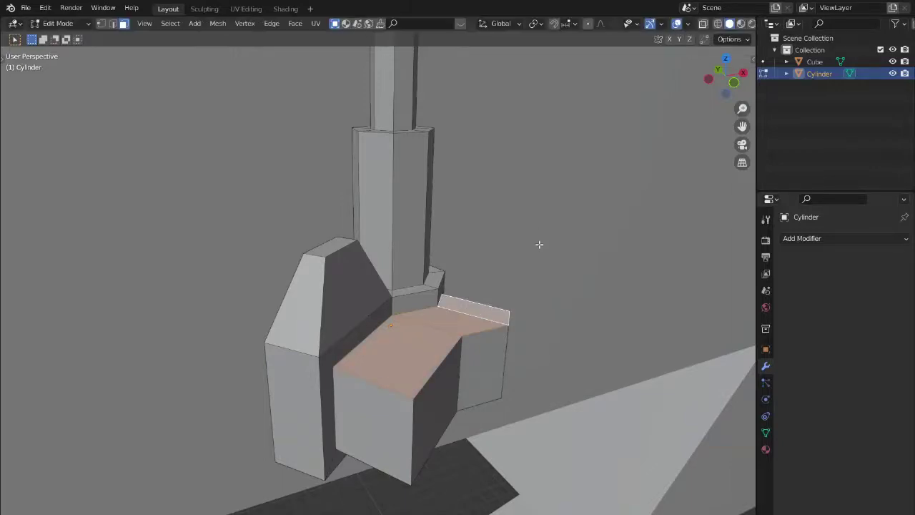
pyautogui.moveTo(539, 245); pyautogui.dragTo(497, 287, button='middle')
pyautogui.scroll(5, 497, 288)
# Inset the selected faces individually and extrude them upward
pyautogui.press('i')
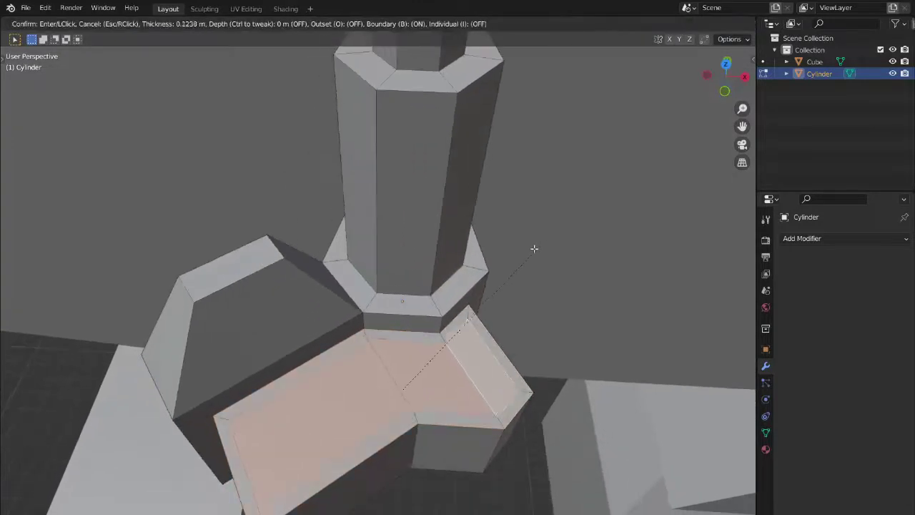
pyautogui.press('i')
pyautogui.press('i')
pyautogui.press('i')
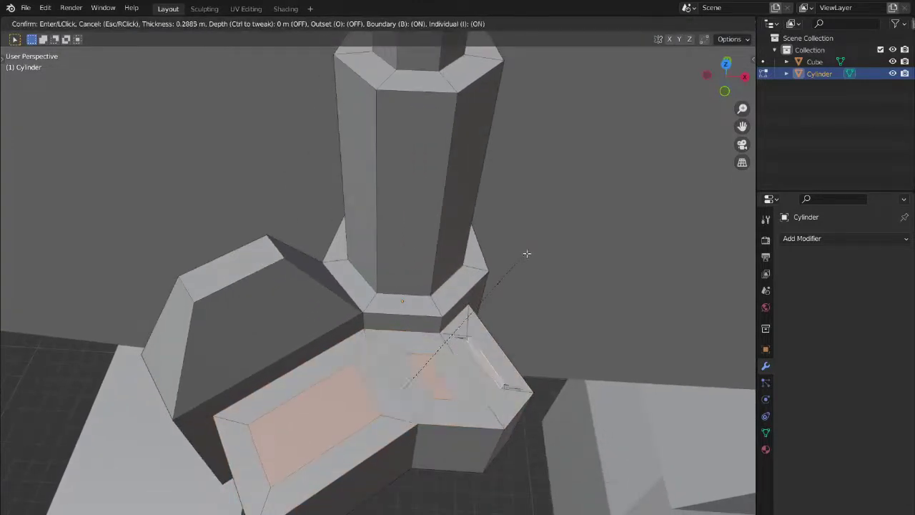
pyautogui.press('i')
pyautogui.press('i')
pyautogui.press('i')
pyautogui.press('i')
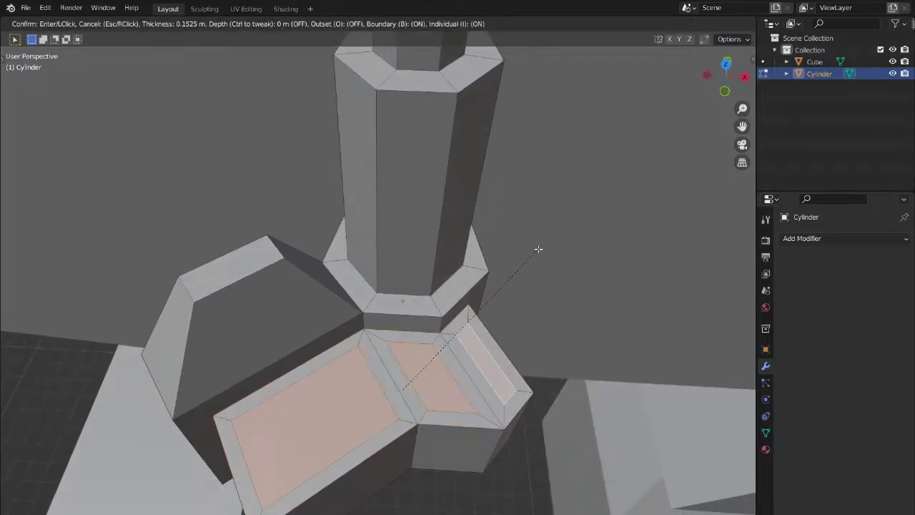
pyautogui.click(538, 249)
pyautogui.moveTo(538, 249); pyautogui.dragTo(501, 286, button='middle')
pyautogui.press('e')
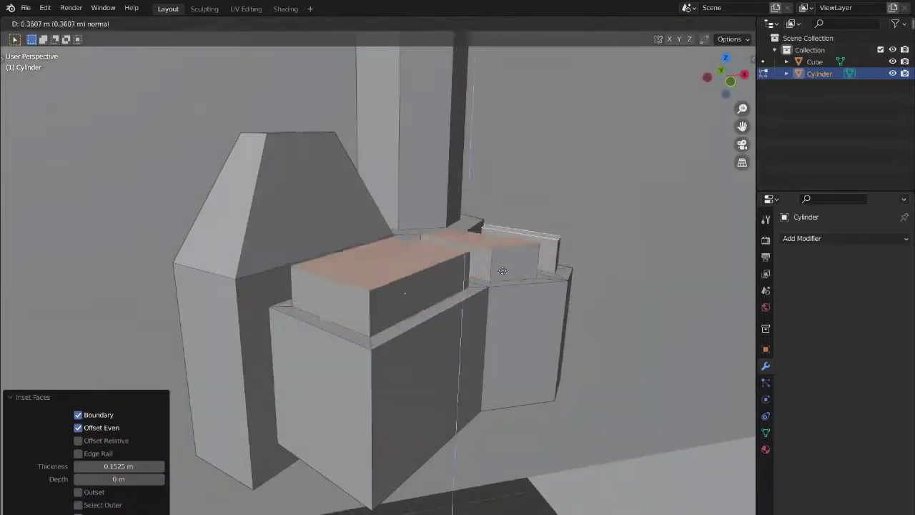
pyautogui.click(504, 243)
# Inset the top faces and extrude them downward
pyautogui.moveTo(599, 183); pyautogui.dragTo(569, 227, button='middle')
pyautogui.press('i')
pyautogui.click(596, 184)
pyautogui.press('e')
pyautogui.click(585, 208)
# Return to Object Mode and delete the Cylinder
pyautogui.scroll(-6, 569, 228)
pyautogui.press('Tab')
pyautogui.moveTo(633, 312); pyautogui.dragTo(504, 318, button='middle')
pyautogui.press('Delete')
# Delete the Cube, then switch to Top view and orbit back into perspective
pyautogui.click(388, 292)
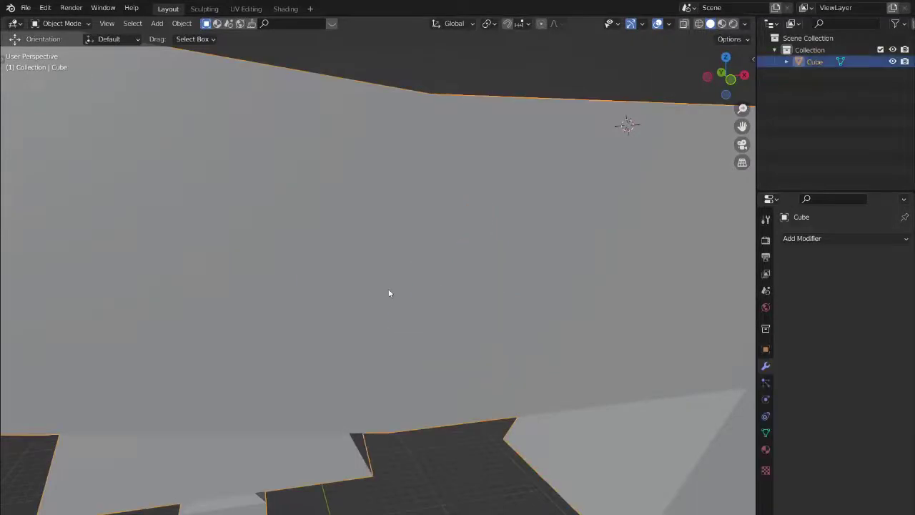
pyautogui.press('Delete')
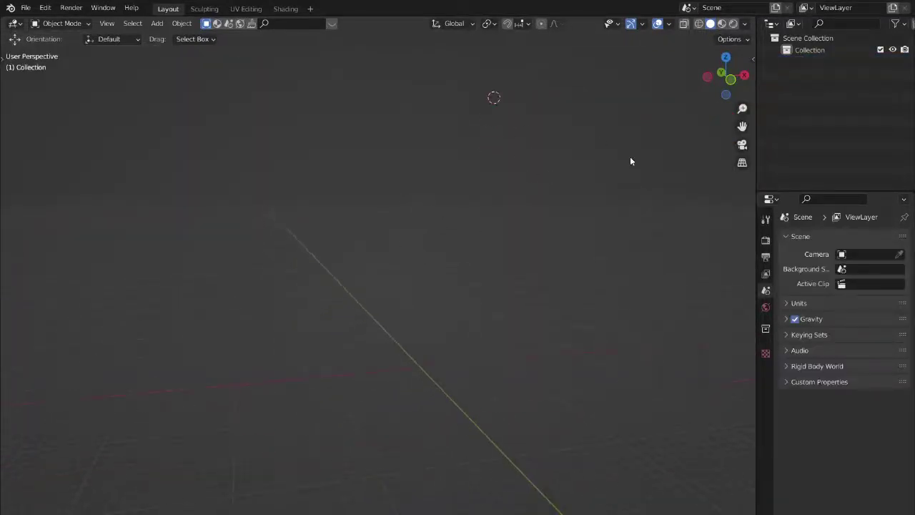
pyautogui.click(726, 57)
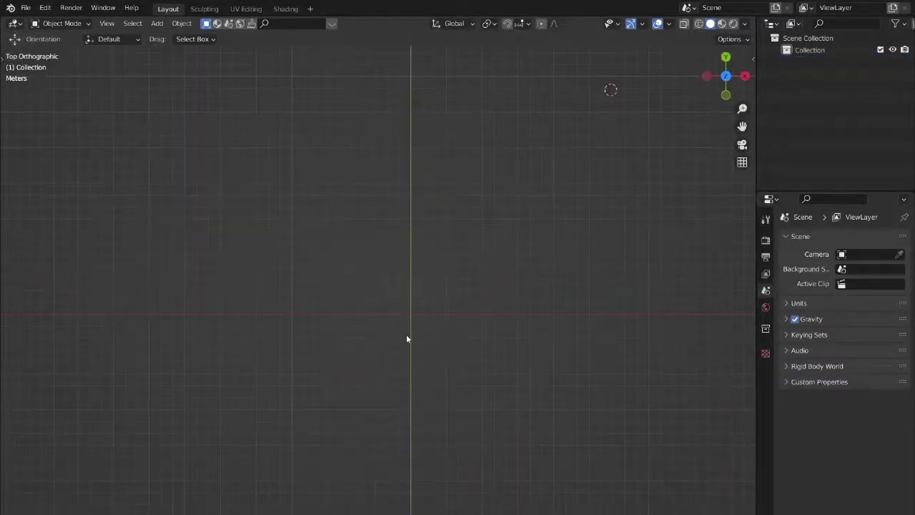
pyautogui.moveTo(406, 339); pyautogui.dragTo(458, 351, button='middle')
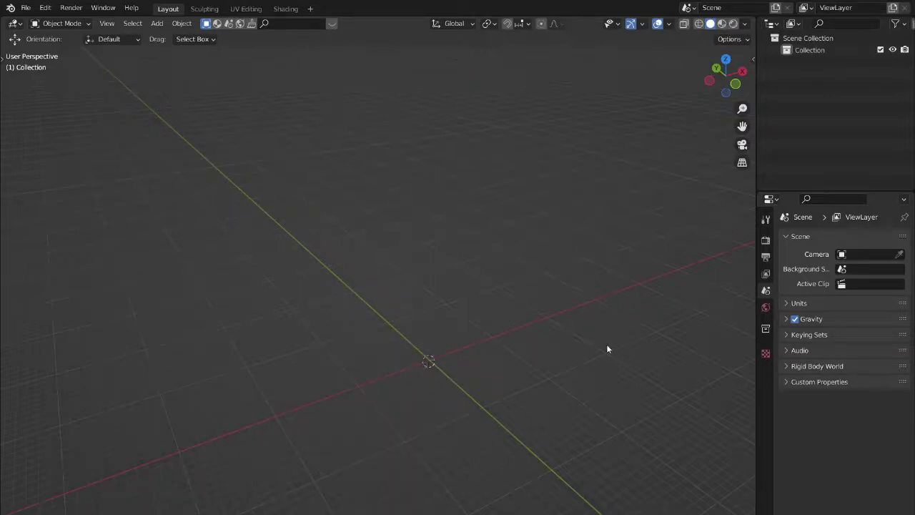
# Add a mesh cylinder and set its vertex count to 12
pyautogui.hotkey('shift', 'a')
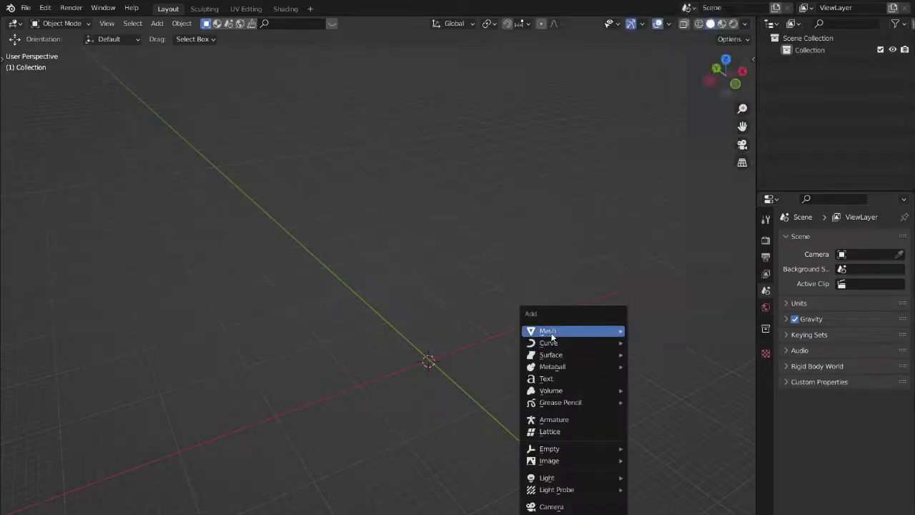
pyautogui.moveTo(604, 330)
pyautogui.moveTo(689, 9)
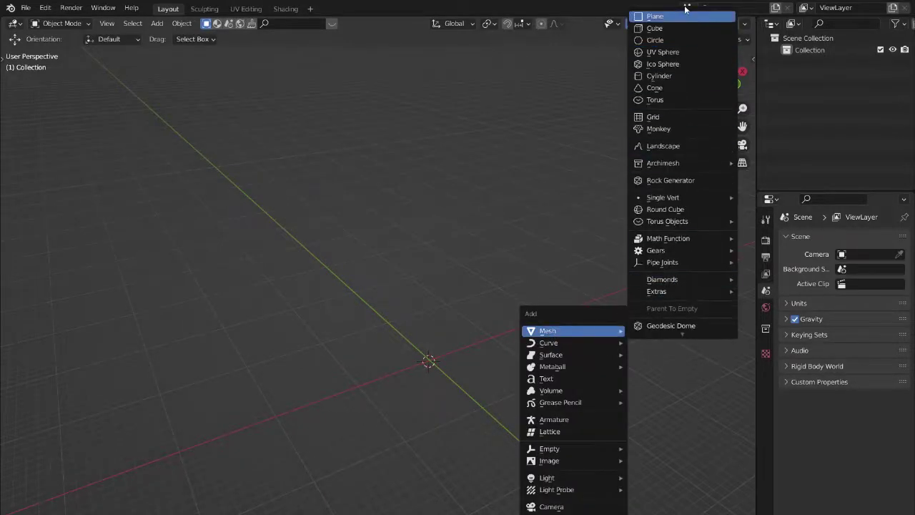
pyautogui.click(659, 75)
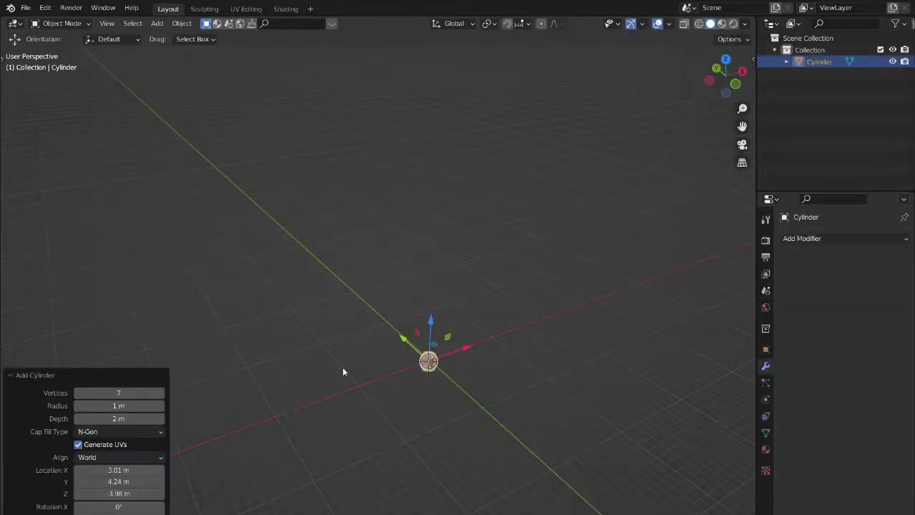
pyautogui.click(161, 392)
pyautogui.click(162, 393)
pyautogui.click(162, 392)
pyautogui.click(161, 392)
# Frame the new cylinder in the view and begin scaling it along Z
pyautogui.scroll(3, 407, 352)
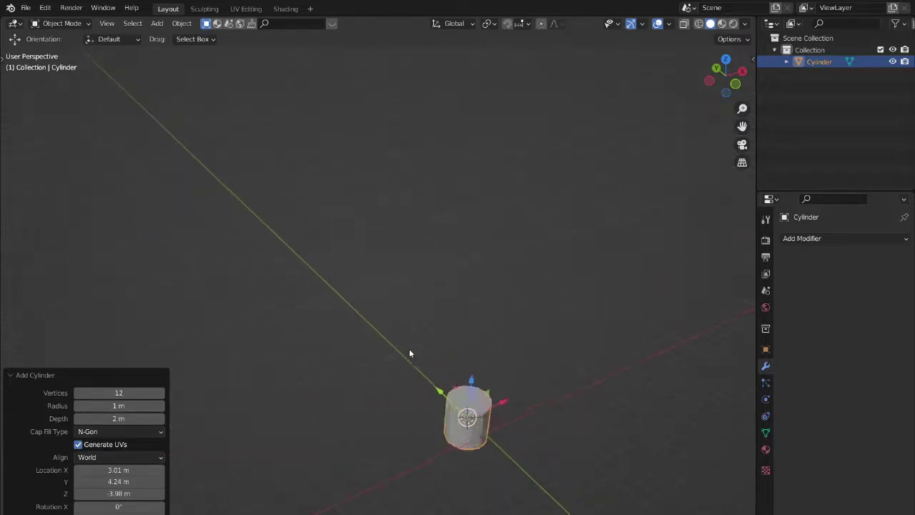
pyautogui.press('KP_Decimal')
pyautogui.scroll(-5, 433, 327)
pyautogui.keyDown('shift'); pyautogui.moveTo(496, 228); pyautogui.dragTo(522, 332, button='middle'); pyautogui.keyUp('shift')
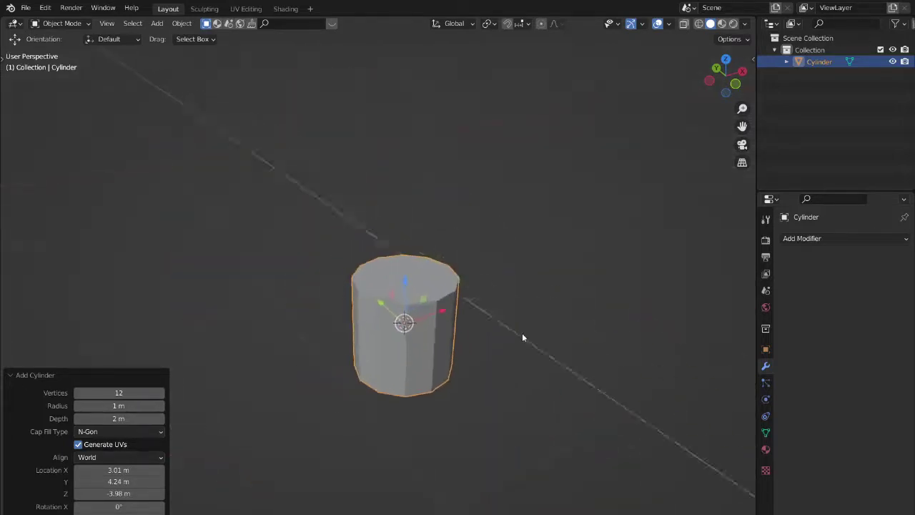
pyautogui.moveTo(438, 346); pyautogui.dragTo(501, 245, button='middle')
pyautogui.press('s')
pyautogui.press('z')
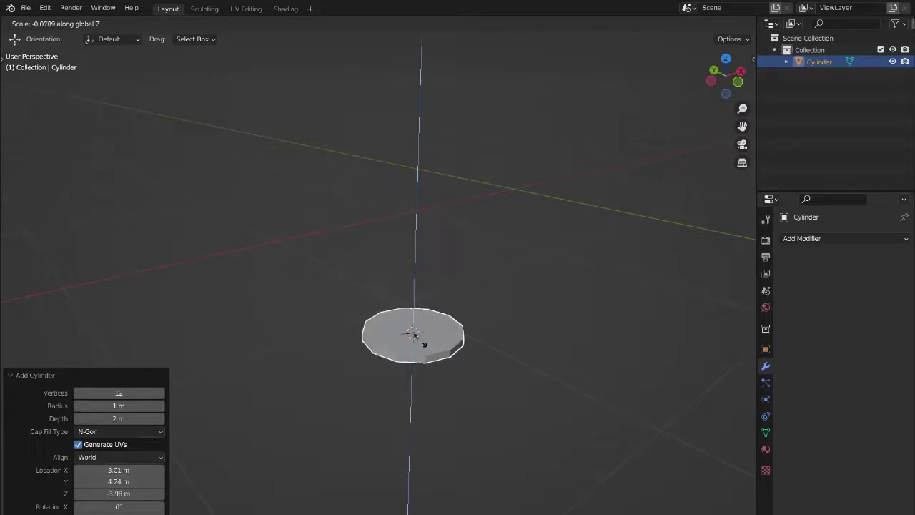
# Confirm the flattened disc, then enter Edit Mode with all faces deselected
pyautogui.click(425, 343)
pyautogui.press('Tab')
pyautogui.hotkey('alt', 'a')
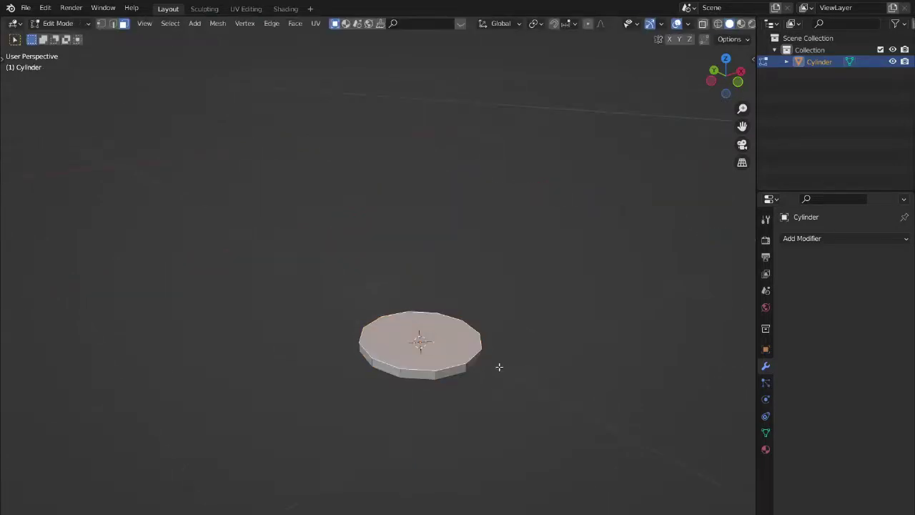
pyautogui.keyDown('shift'); pyautogui.moveTo(491, 372); pyautogui.dragTo(498, 345, button='middle'); pyautogui.keyUp('shift')
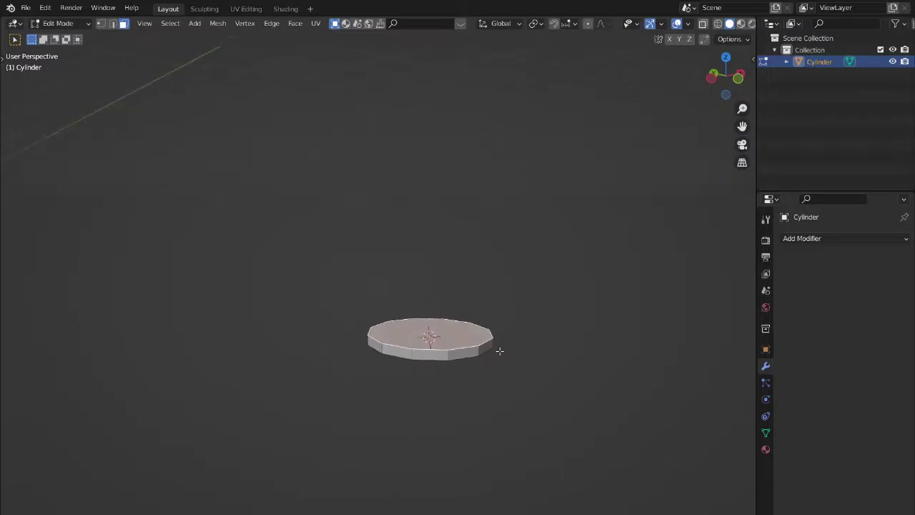
pyautogui.scroll(5, 498, 351)
pyautogui.moveTo(379, 306); pyautogui.dragTo(485, 349, button='middle')
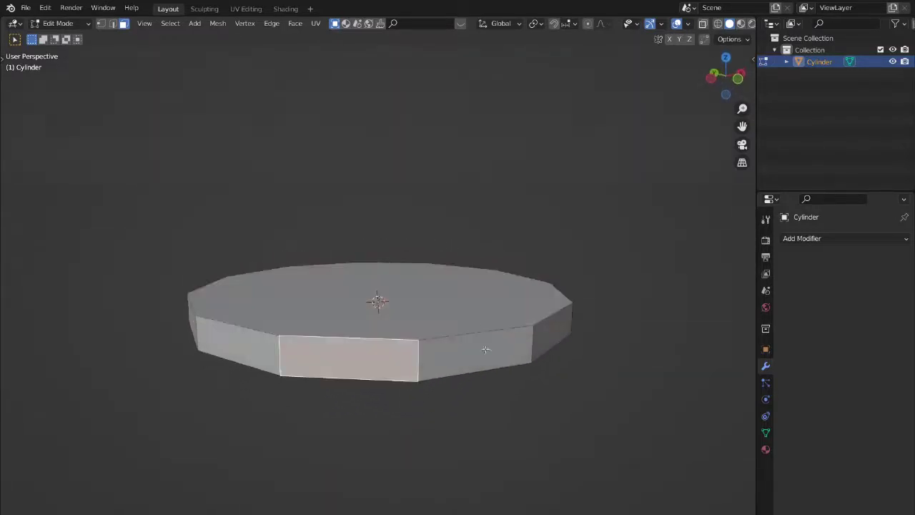
# Select the disc's top face and scale it larger
pyautogui.press('g')
pyautogui.press('Escape')
pyautogui.click(411, 285)
pyautogui.scroll(-2, 448, 292)
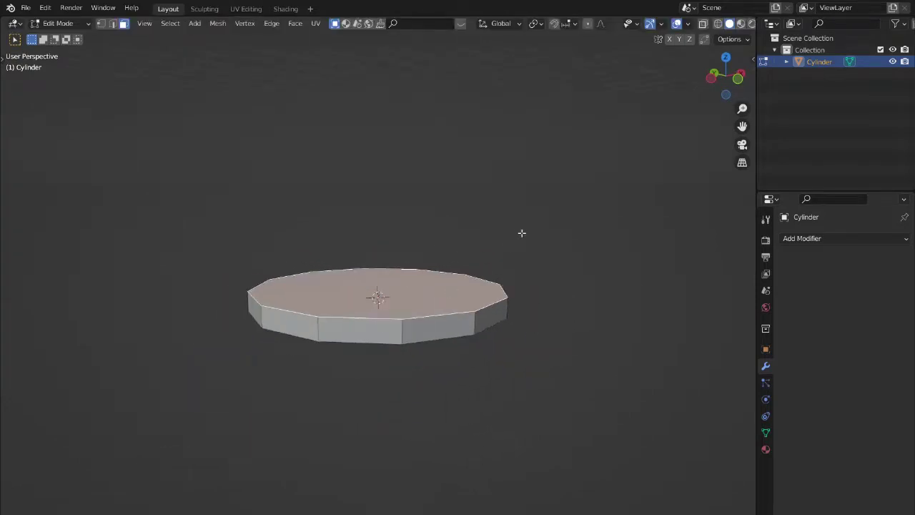
pyautogui.press('s')
pyautogui.click(593, 289)
pyautogui.moveTo(543, 301)
pyautogui.mouseDown(button='middle')
pyautogui.moveTo(517, 308)
pyautogui.moveTo(555, 305)
pyautogui.moveTo(522, 307)
pyautogui.moveTo(519, 317)
pyautogui.moveTo(540, 297)
pyautogui.moveTo(528, 302)
pyautogui.moveTo(503, 267)
pyautogui.moveTo(527, 322)
pyautogui.moveTo(535, 302)
pyautogui.mouseUp(button='middle')
pyautogui.scroll(-2, 523, 302)
# Extrude the top face upward and widen it into a flared bowl rim
pyautogui.press('e')
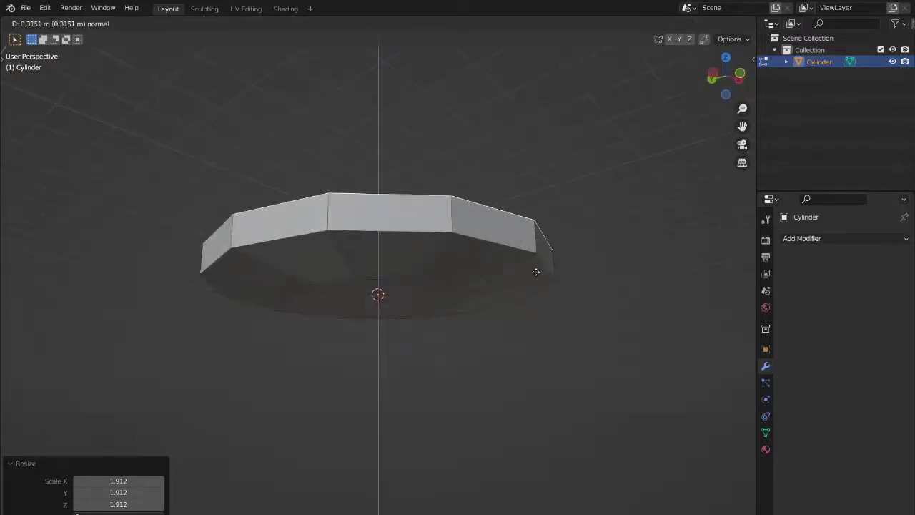
pyautogui.click(537, 272)
pyautogui.press('s')
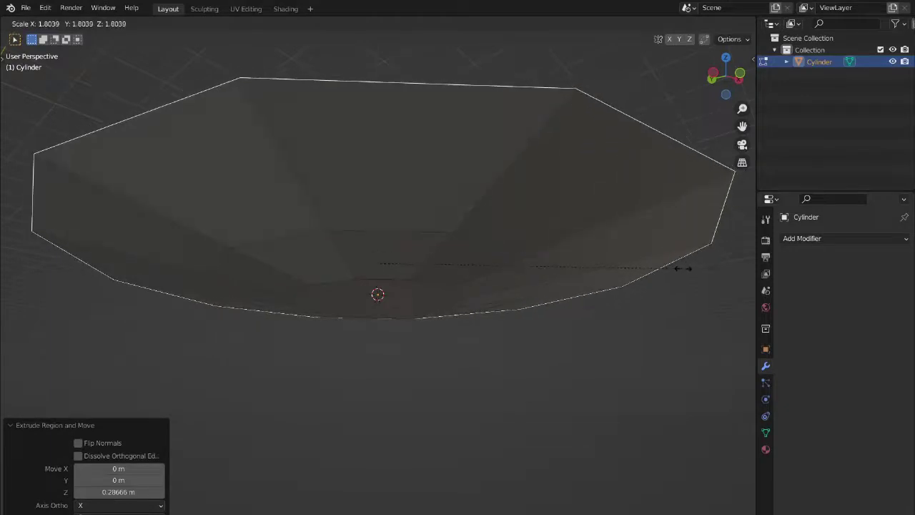
pyautogui.click(680, 265)
pyautogui.moveTo(560, 251); pyautogui.dragTo(568, 272, button='middle')
# Extrude the rim upward again and widen the new top face outward
pyautogui.press('e')
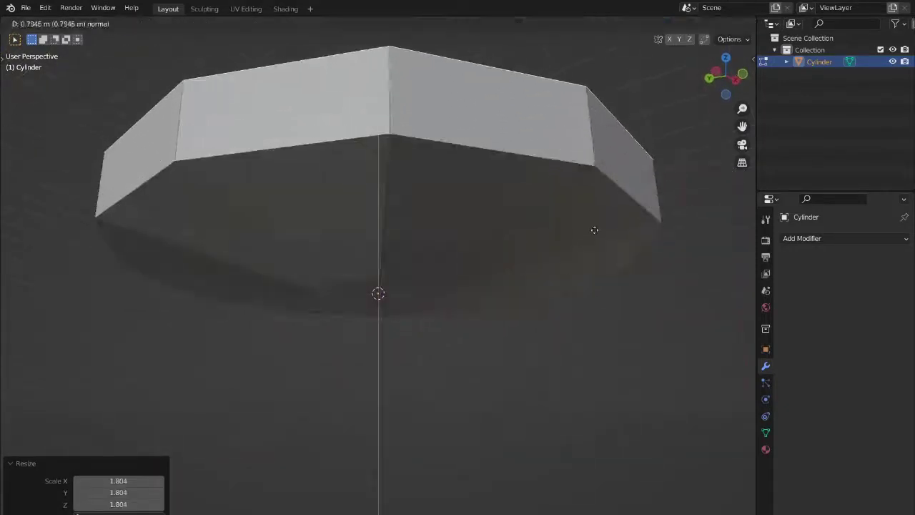
pyautogui.click(600, 250)
pyautogui.press('s')
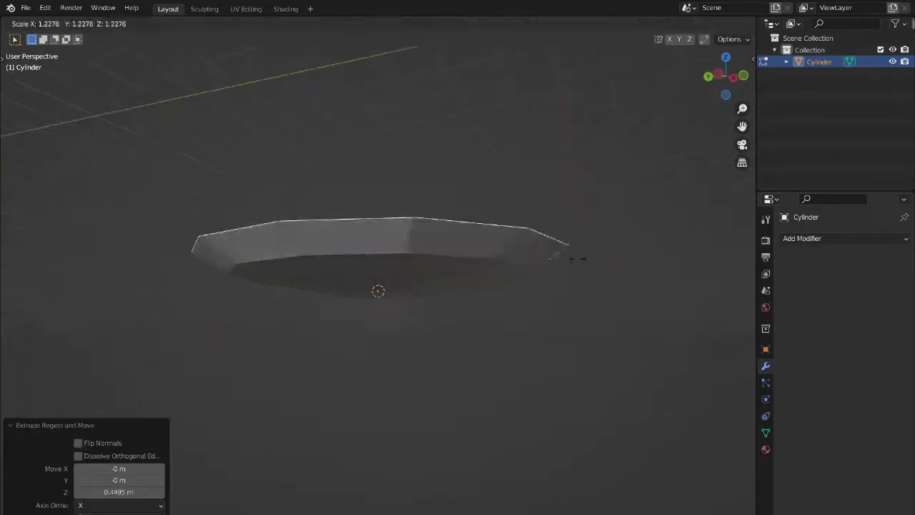
pyautogui.click(648, 231)
pyautogui.moveTo(648, 230); pyautogui.dragTo(480, 266, button='middle')
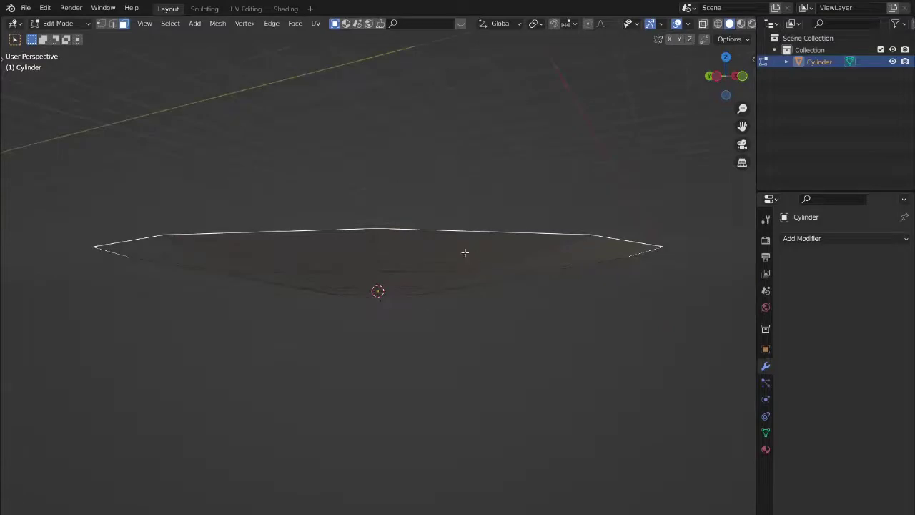
# Delete the dish's top face to leave it open
pyautogui.press('x')
pyautogui.click(435, 278)
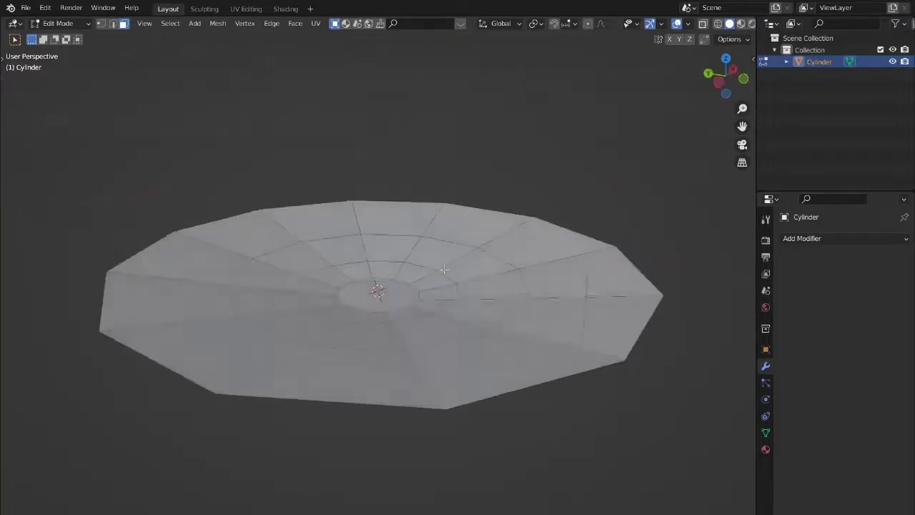
pyautogui.scroll(5, 443, 283)
# Back in Object Mode, raise the dish along Z to about 2.4363 m
pyautogui.press('Tab')
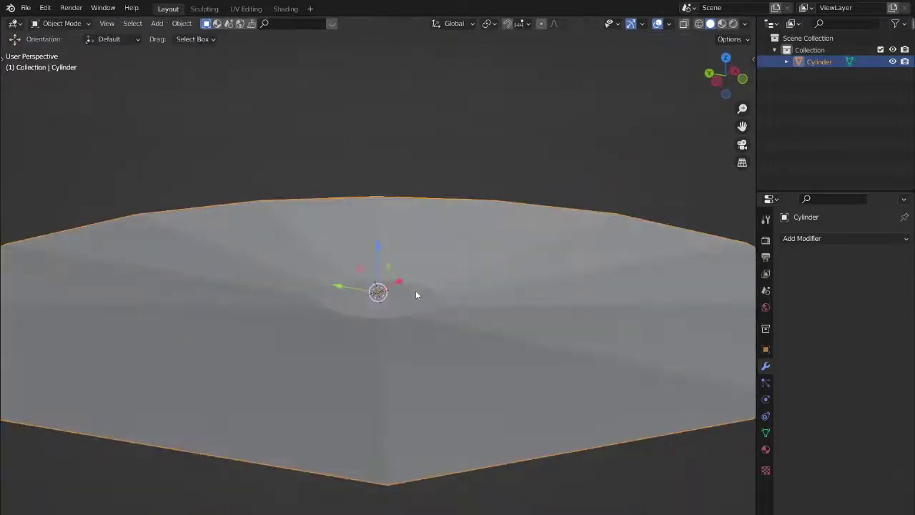
pyautogui.scroll(-4, 416, 293)
pyautogui.press('g')
pyautogui.press('z')
pyautogui.click(443, 207)
pyautogui.moveTo(443, 207); pyautogui.dragTo(445, 278, button='middle')
pyautogui.press('g')
pyautogui.press('z')
pyautogui.click(464, 238)
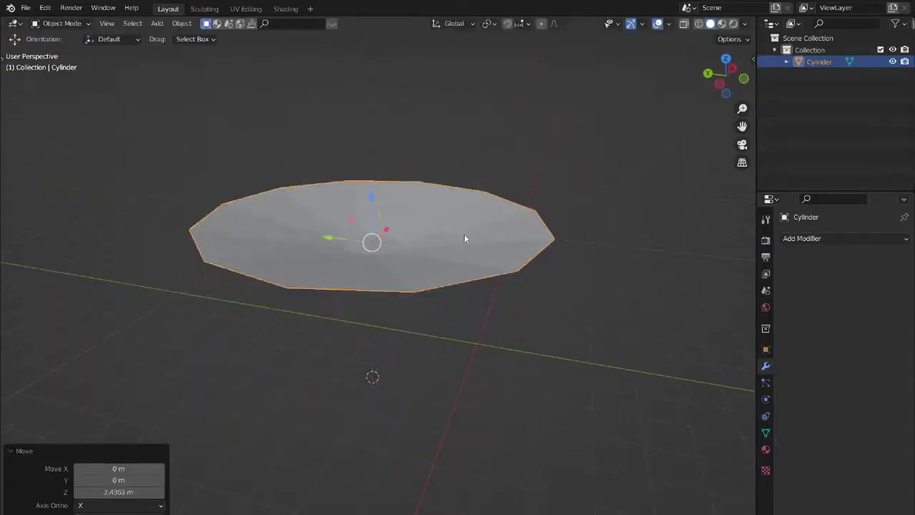
pyautogui.scroll(-2, 501, 278)
# Bring up the Save dialog and cancel it without saving
pyautogui.hotkey('ctrl', 's')
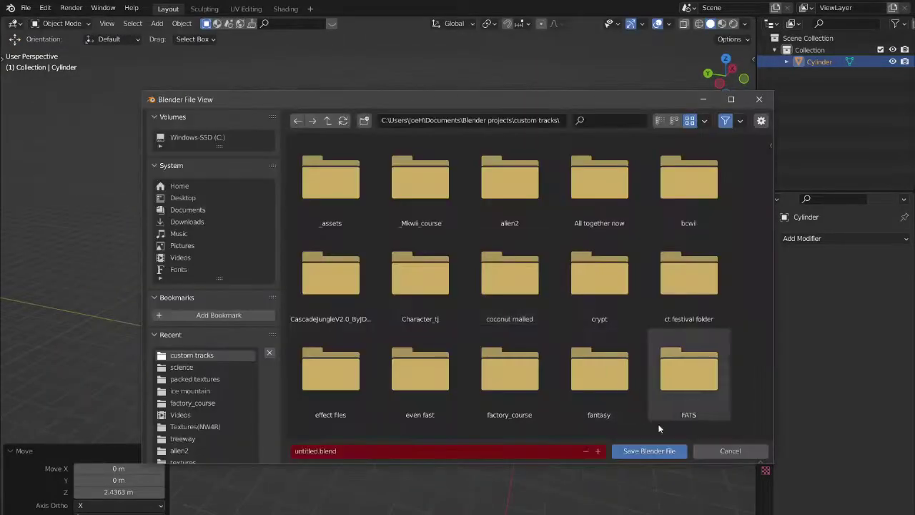
pyautogui.click(728, 451)
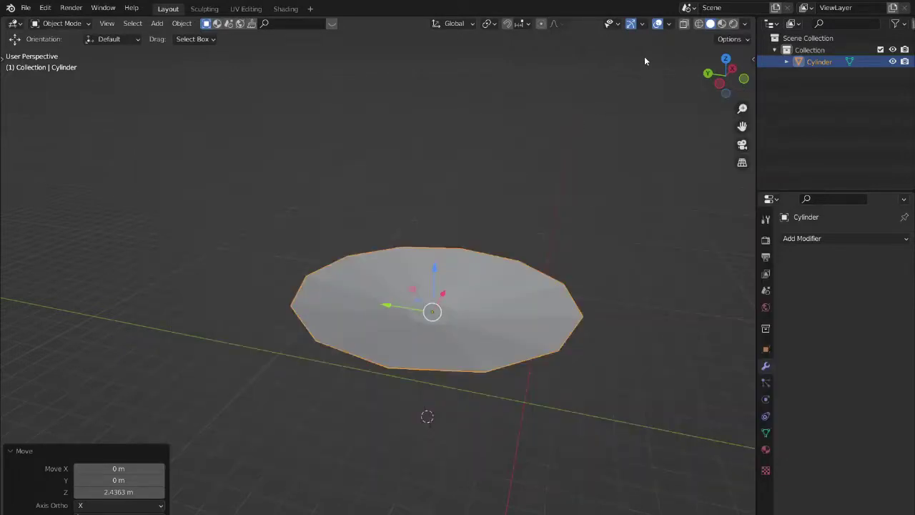
pyautogui.moveTo(478, 376)
pyautogui.mouseDown(button='middle')
pyautogui.moveTo(447, 358)
pyautogui.moveTo(479, 384)
pyautogui.moveTo(471, 391)
pyautogui.mouseUp(button='middle')
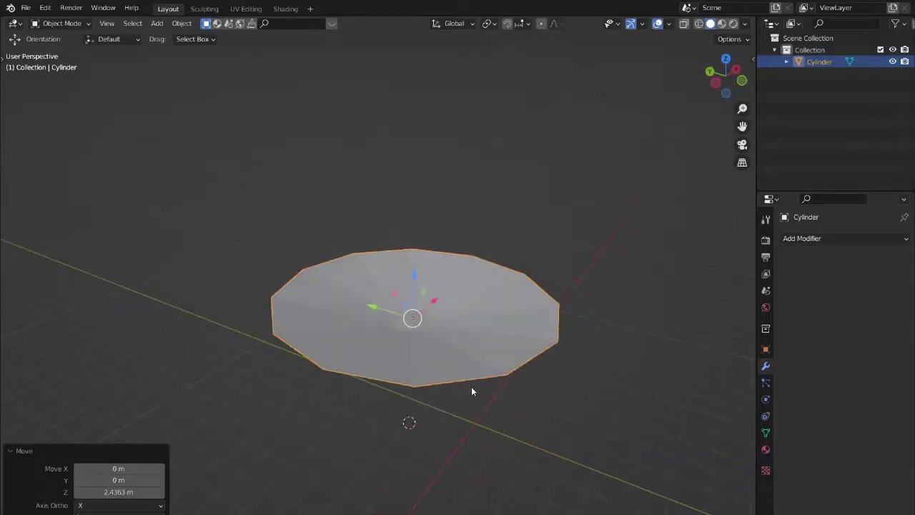
# Set viewport shading to World background, Random colour and Flat lighting
pyautogui.click(747, 24)
pyautogui.click(742, 80)
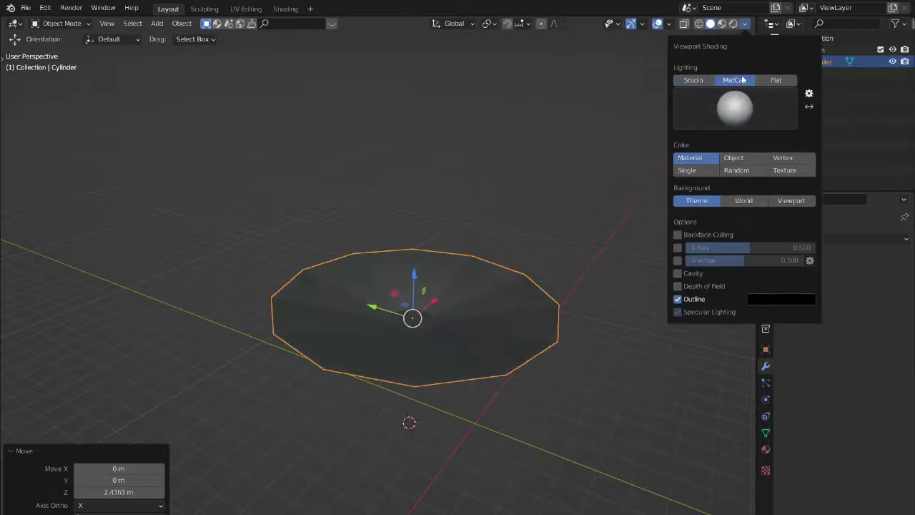
pyautogui.click(751, 202)
pyautogui.click(746, 172)
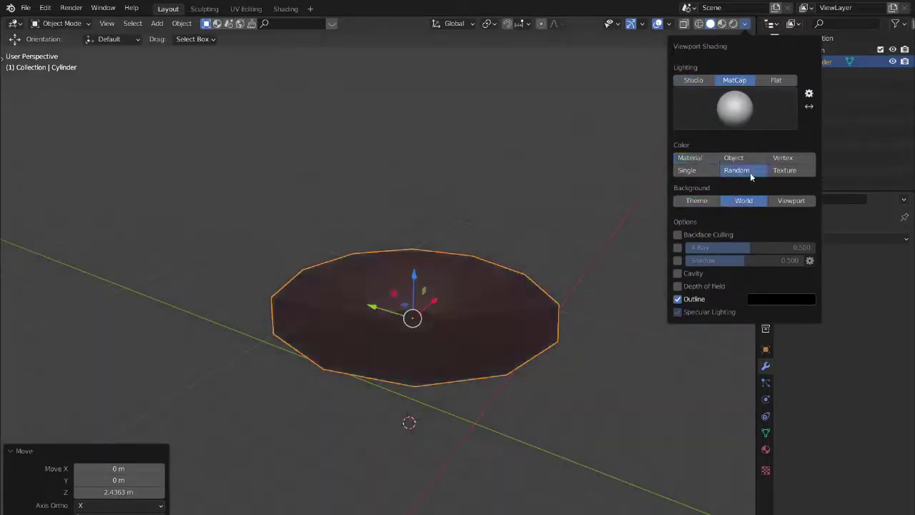
pyautogui.click(747, 23)
pyautogui.click(776, 81)
pyautogui.moveTo(467, 281); pyautogui.dragTo(482, 310, button='middle')
pyautogui.scroll(3, 481, 310)
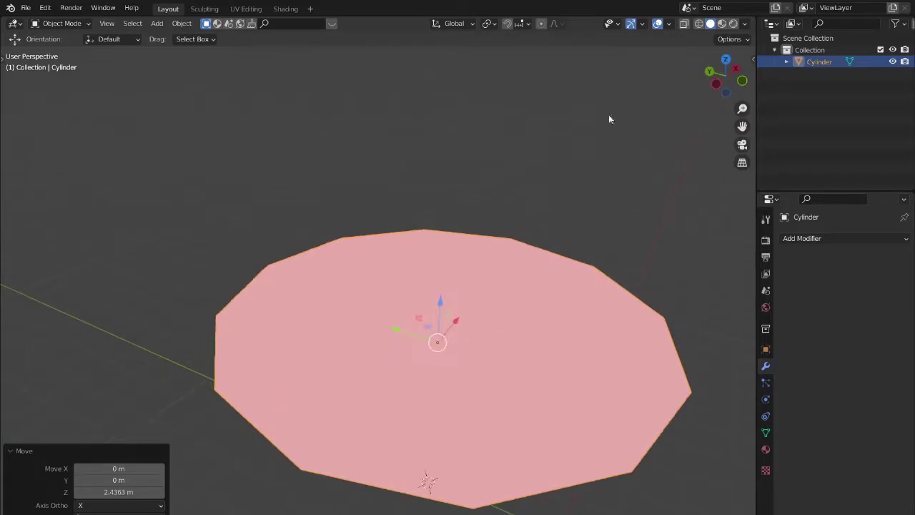
# Enable Cavity, Depth of Field and Shadow in viewport shading
pyautogui.click(744, 24)
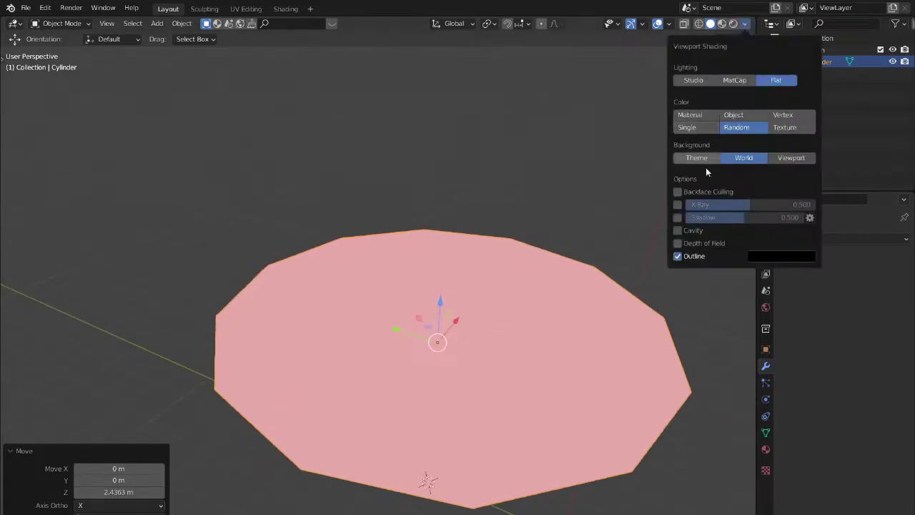
pyautogui.click(676, 231)
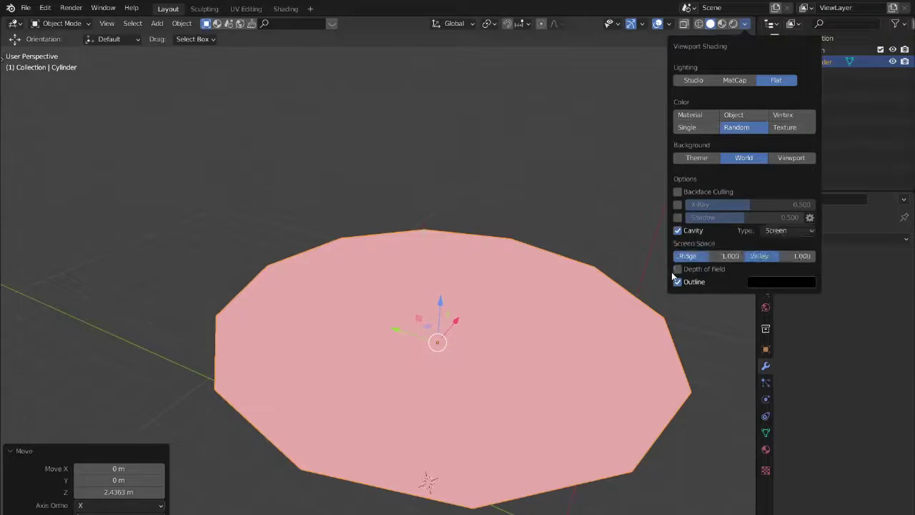
pyautogui.click(677, 269)
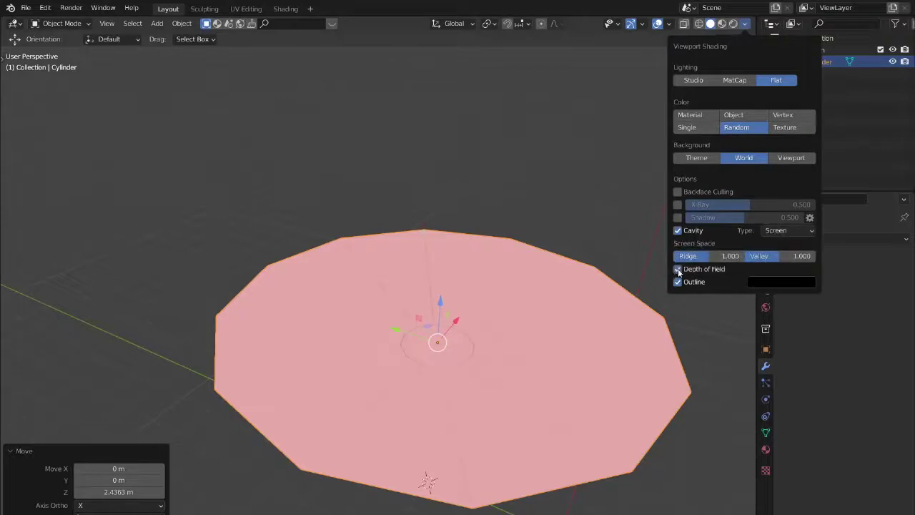
pyautogui.click(677, 217)
pyautogui.moveTo(512, 325)
pyautogui.mouseDown(button='middle')
pyautogui.moveTo(460, 307)
pyautogui.moveTo(500, 350)
pyautogui.moveTo(529, 261)
pyautogui.moveTo(535, 283)
pyautogui.moveTo(519, 304)
pyautogui.mouseUp(button='middle')
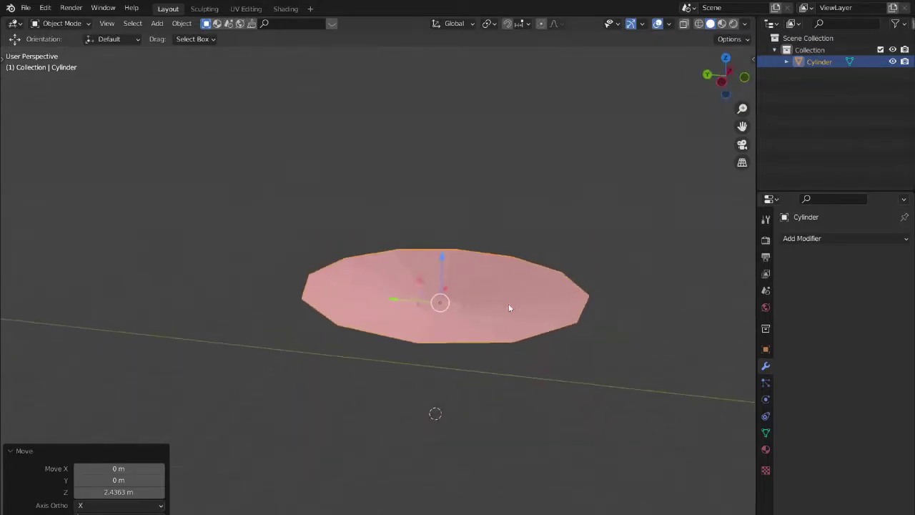
# Preview the dish in Material Preview, then switch the viewport to Rendered shading
pyautogui.click(745, 24)
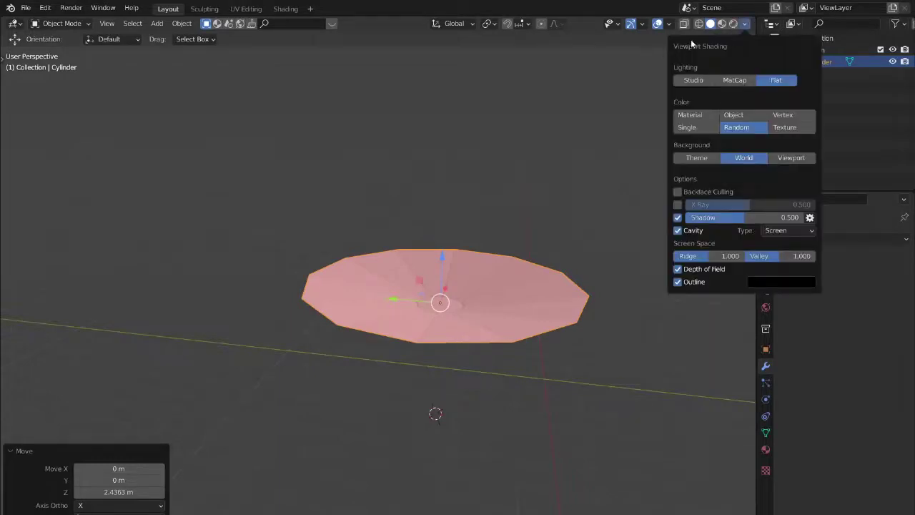
pyautogui.click(722, 23)
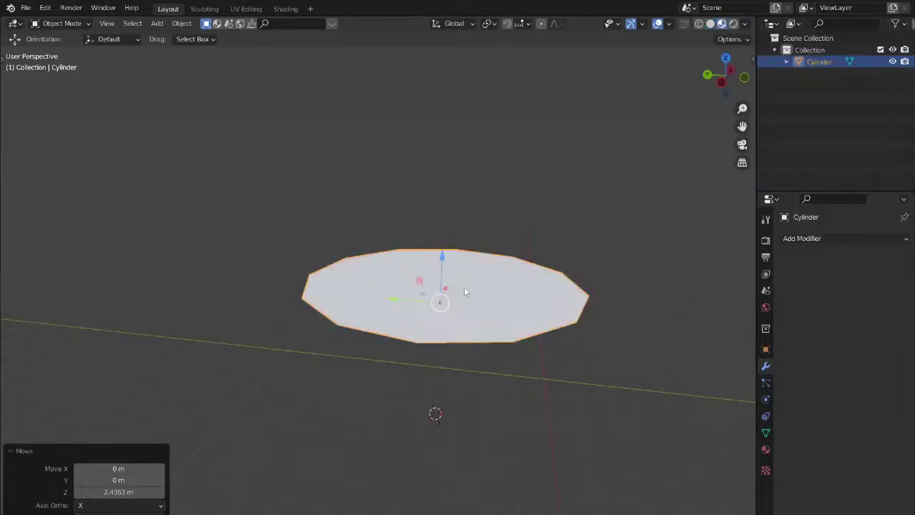
pyautogui.moveTo(465, 291)
pyautogui.mouseDown(button='middle')
pyautogui.moveTo(469, 271)
pyautogui.moveTo(476, 288)
pyautogui.mouseUp(button='middle')
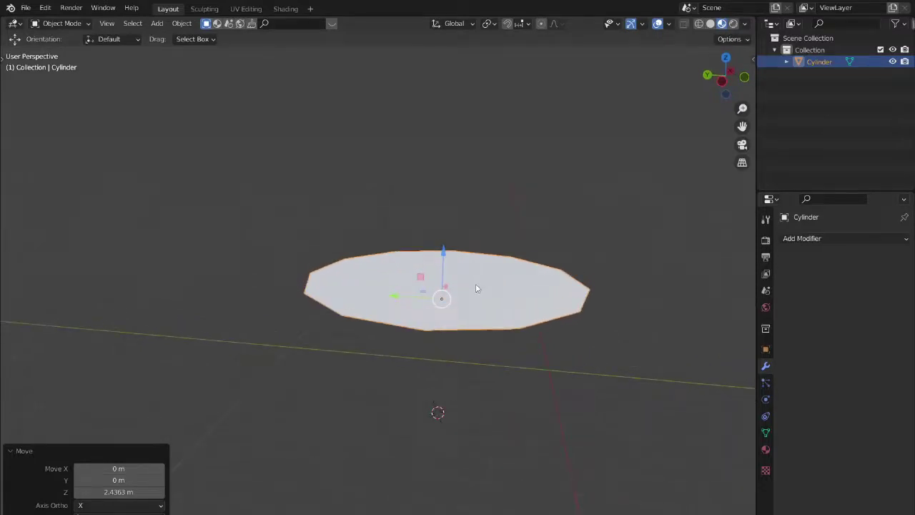
pyautogui.click(733, 24)
pyautogui.moveTo(516, 211)
pyautogui.mouseDown(button='middle')
pyautogui.moveTo(517, 189)
pyautogui.moveTo(522, 239)
pyautogui.mouseUp(button='middle')
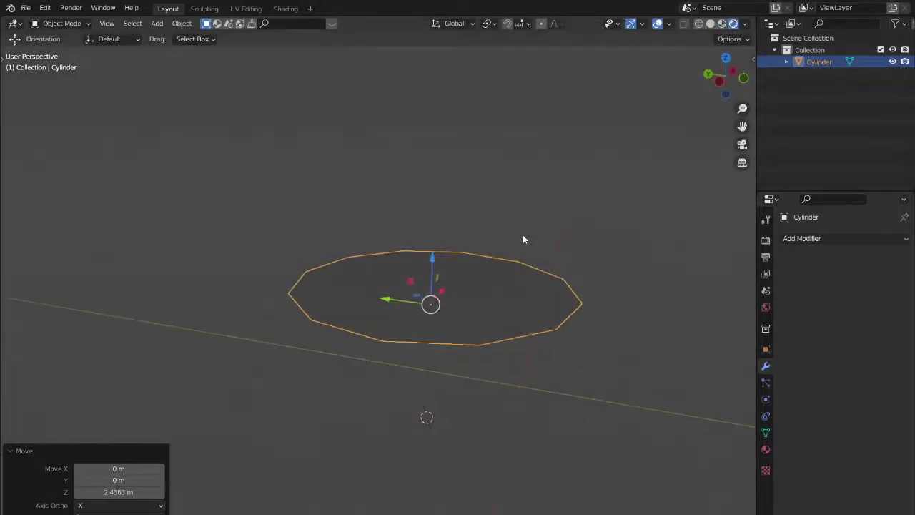
# Set the Render Engine to Cycles in Render Properties
pyautogui.click(765, 240)
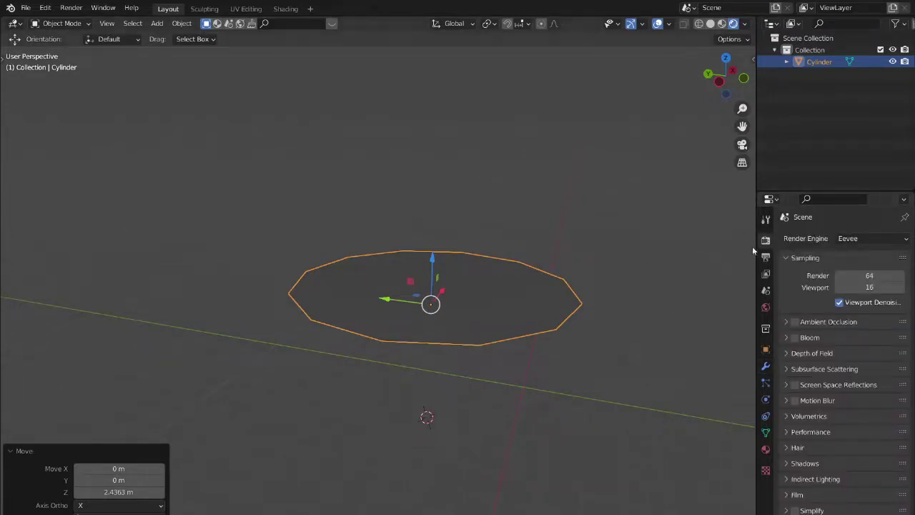
pyautogui.click(840, 239)
pyautogui.click(849, 279)
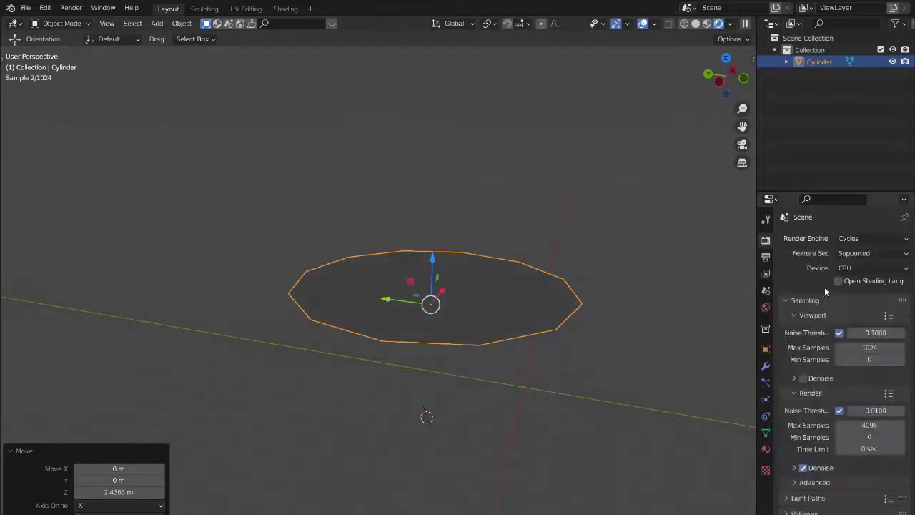
pyautogui.moveTo(562, 268)
pyautogui.mouseDown(button='middle')
pyautogui.moveTo(469, 271)
pyautogui.moveTo(572, 270)
pyautogui.moveTo(549, 248)
pyautogui.moveTo(559, 276)
pyautogui.moveTo(543, 312)
pyautogui.moveTo(518, 280)
pyautogui.moveTo(564, 272)
pyautogui.moveTo(551, 255)
pyautogui.mouseUp(button='middle')
pyautogui.moveTo(492, 322); pyautogui.dragTo(489, 333, button='middle')
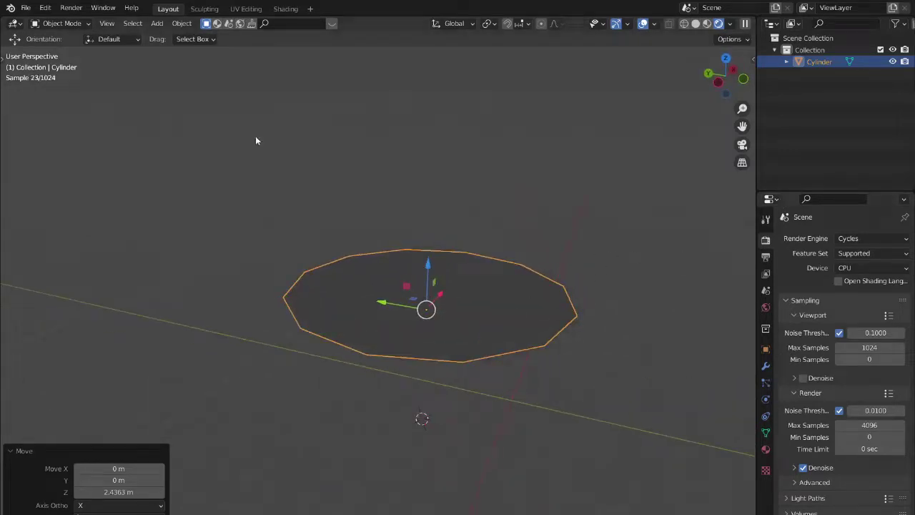
# Change the World colour to a dark purplish tint and return to Solid shading
pyautogui.click(765, 256)
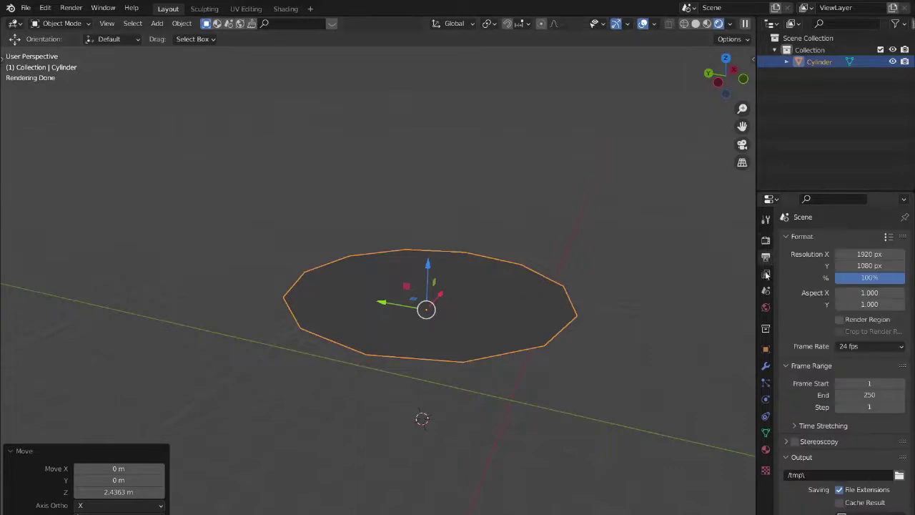
pyautogui.click(766, 273)
pyautogui.click(765, 290)
pyautogui.click(766, 307)
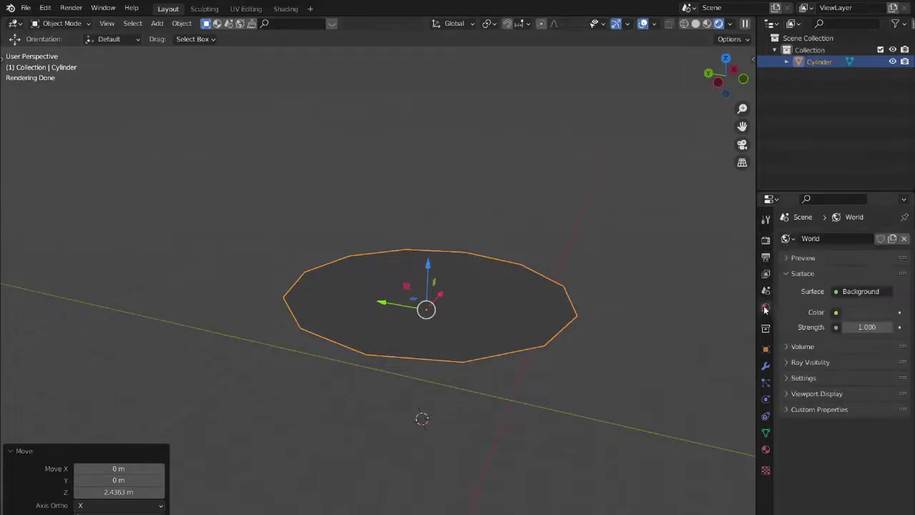
pyautogui.click(860, 312)
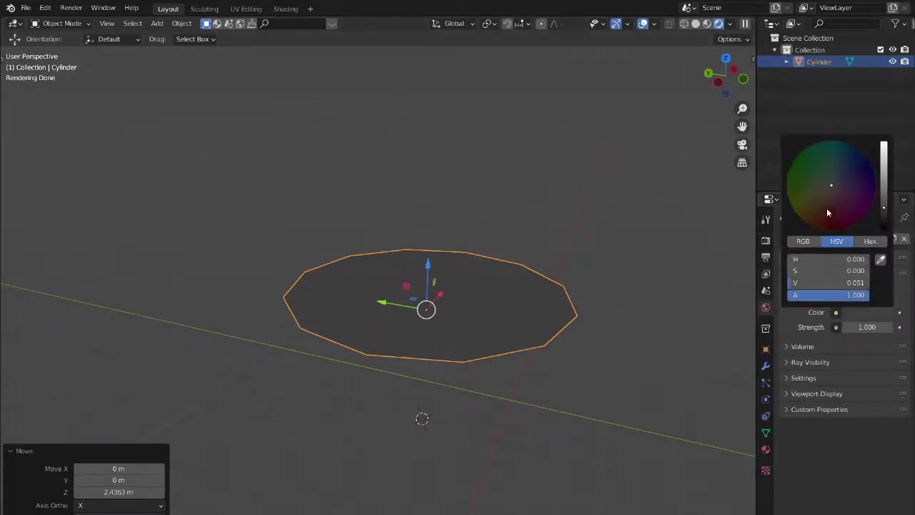
pyautogui.click(810, 221)
pyautogui.moveTo(809, 221)
pyautogui.mouseDown()
pyautogui.moveTo(854, 146)
pyautogui.moveTo(811, 220)
pyautogui.moveTo(838, 229)
pyautogui.moveTo(831, 193)
pyautogui.mouseUp()
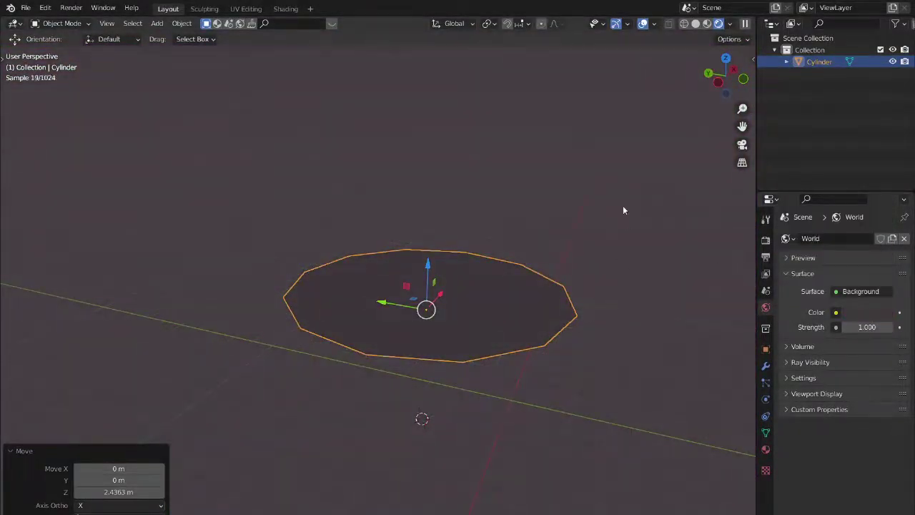
pyautogui.click(696, 23)
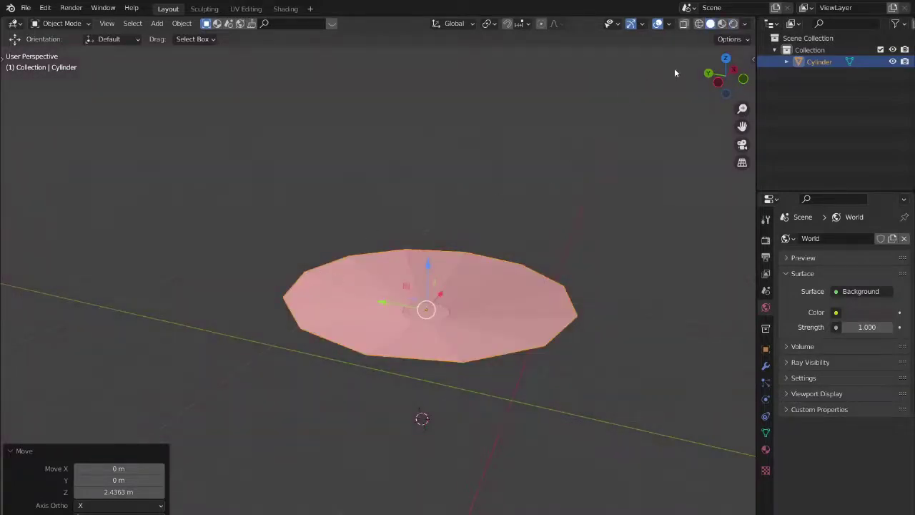
# Set viewport shading Background to Theme and Color to Material
pyautogui.click(746, 23)
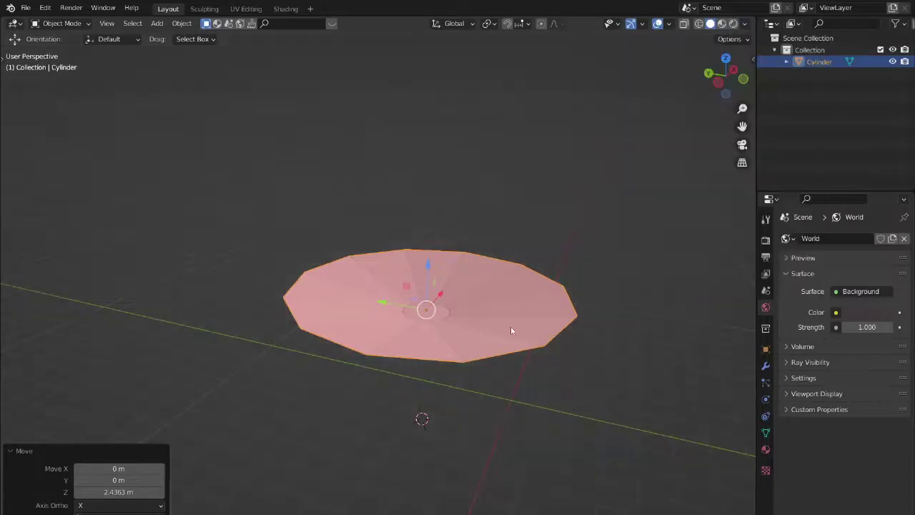
pyautogui.click(499, 313)
pyautogui.moveTo(498, 313); pyautogui.dragTo(483, 279, button='middle')
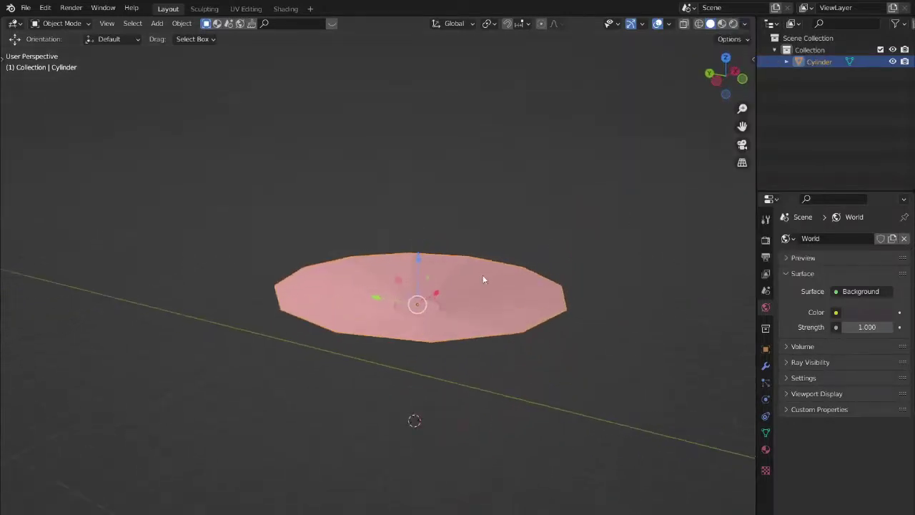
pyautogui.click(746, 23)
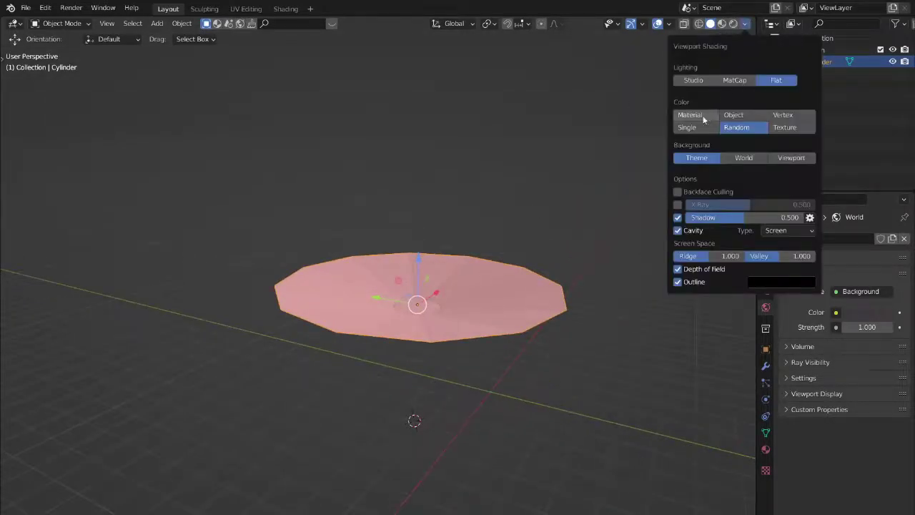
pyautogui.click(703, 116)
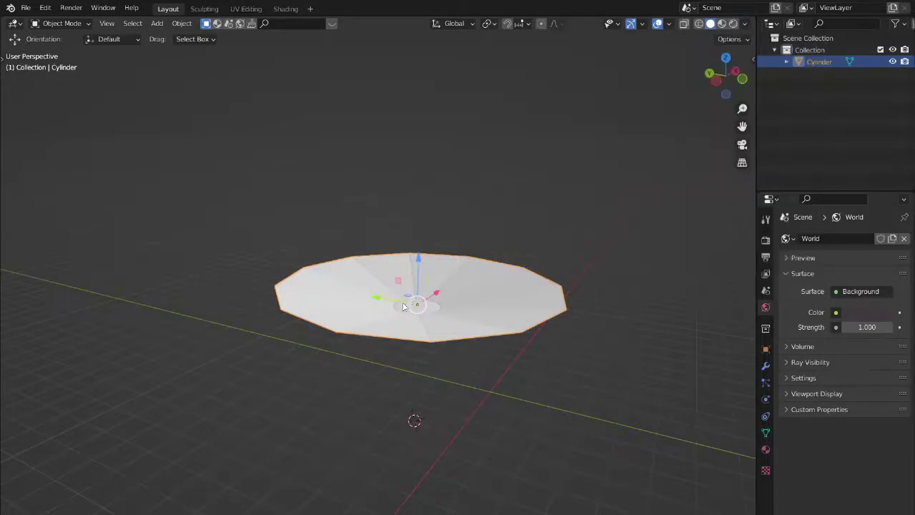
# Deselect and reselect the dish cylinder
pyautogui.click(222, 356)
pyautogui.click(290, 307)
pyautogui.click(202, 315)
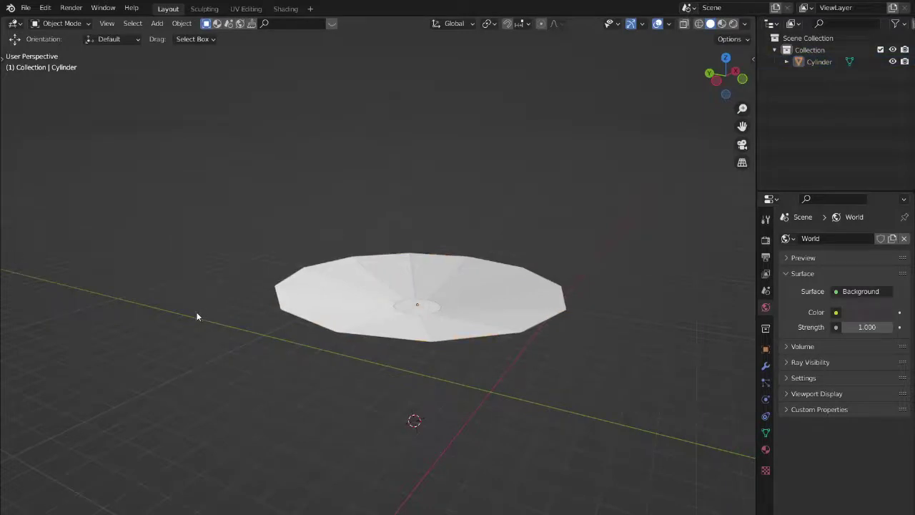
pyautogui.click(344, 308)
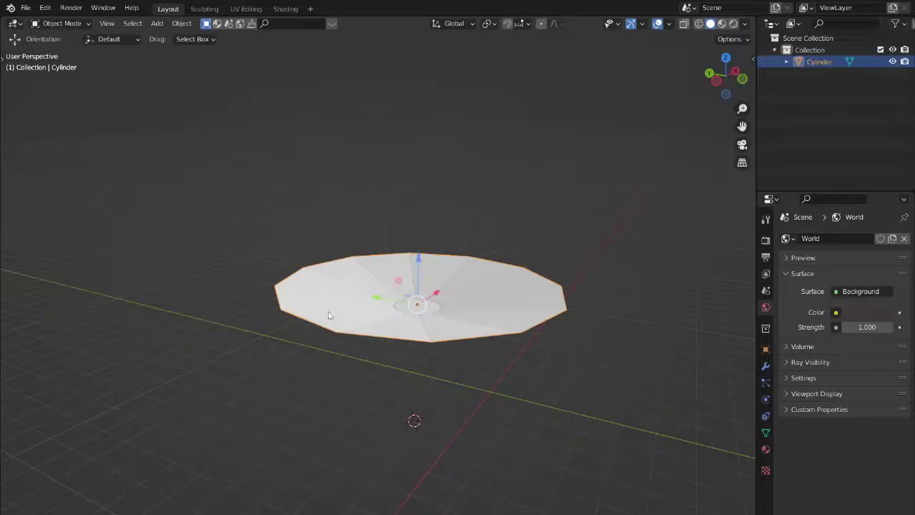